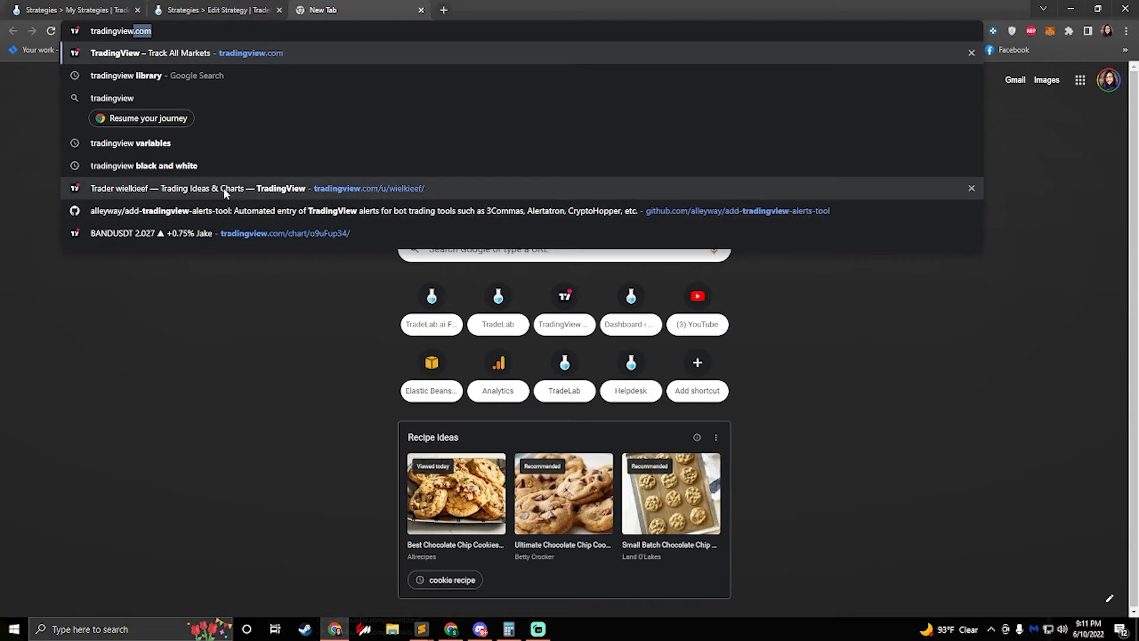
# - Open the TradingView chart for BANDUSDT, remove the McDonald's Pattern and 60MIN BOT studies, and dismiss the BTCUSD alert notice
pyautogui.click(201, 236)
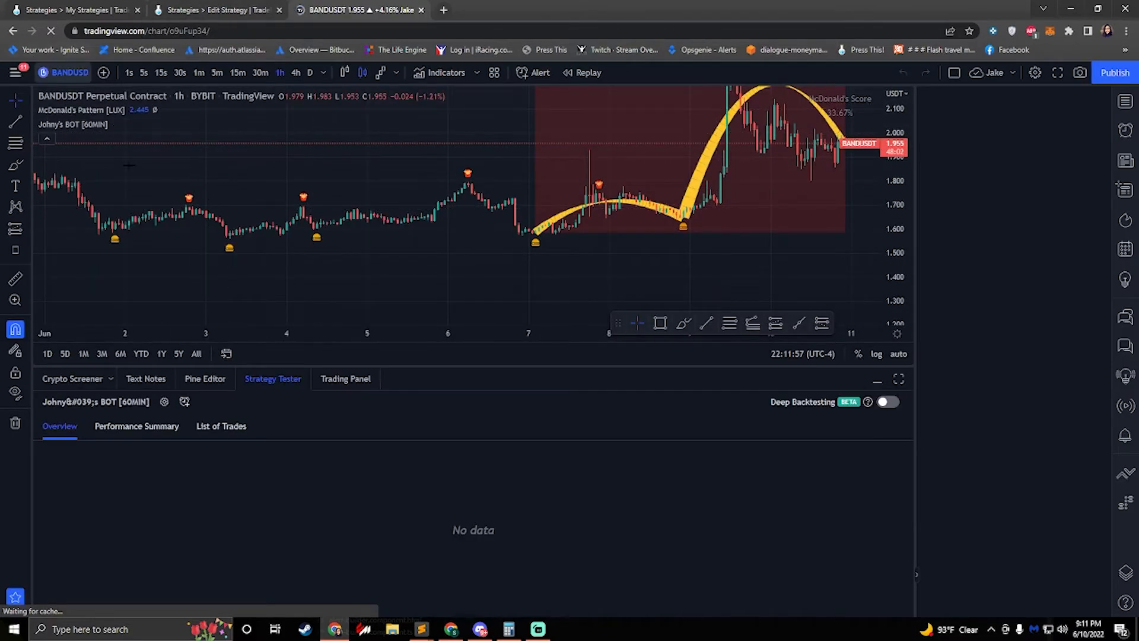
pyautogui.click(168, 125)
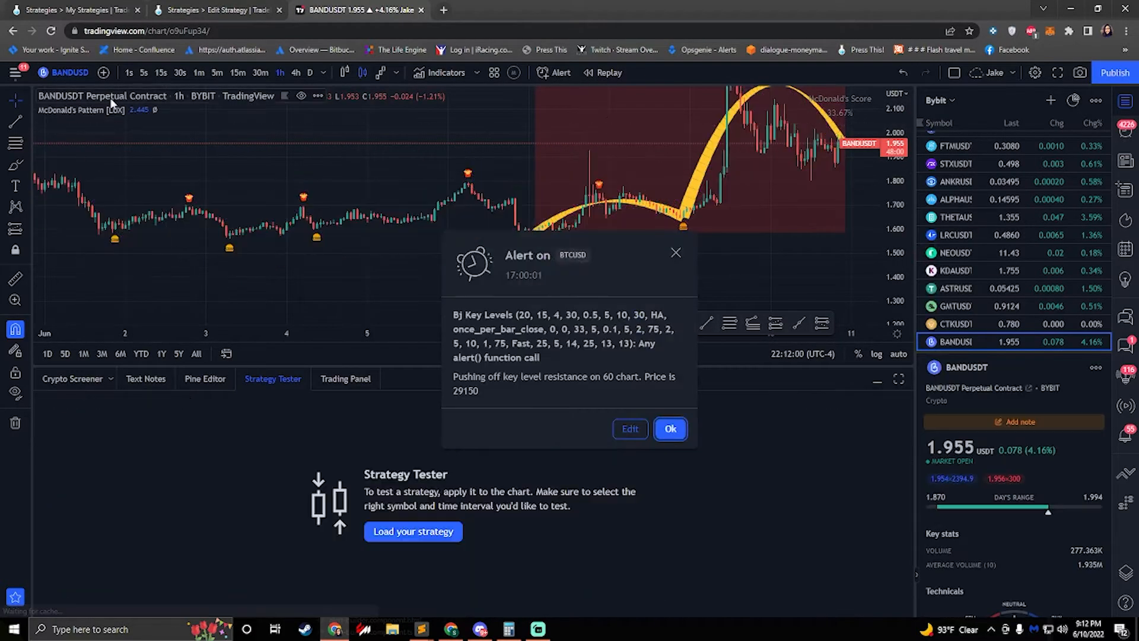
pyautogui.click(184, 111)
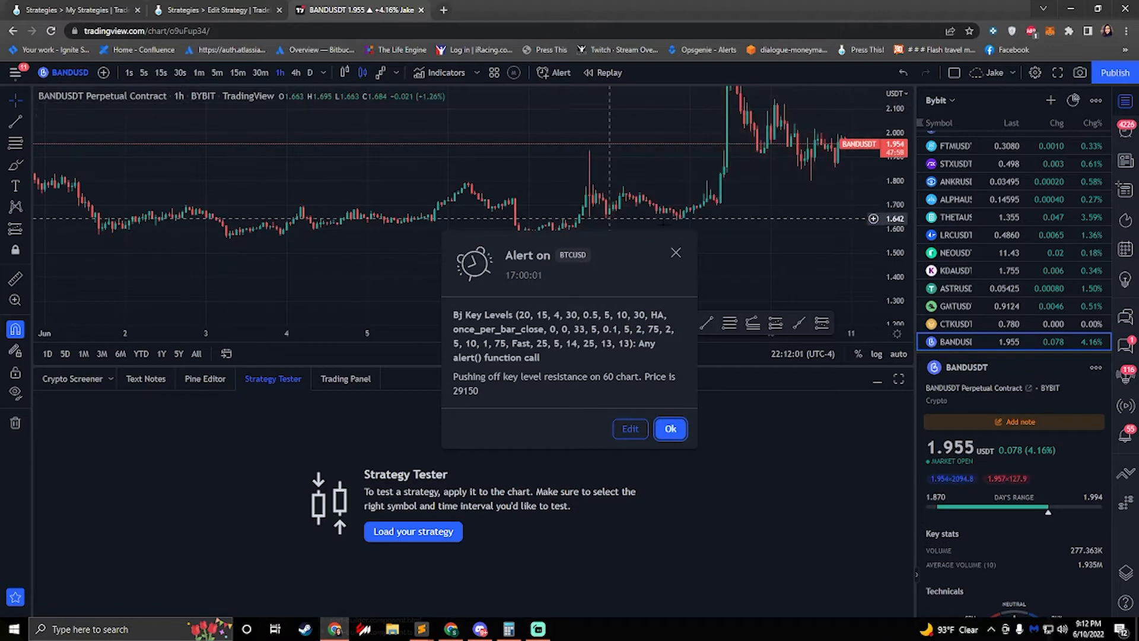
pyautogui.click(676, 252)
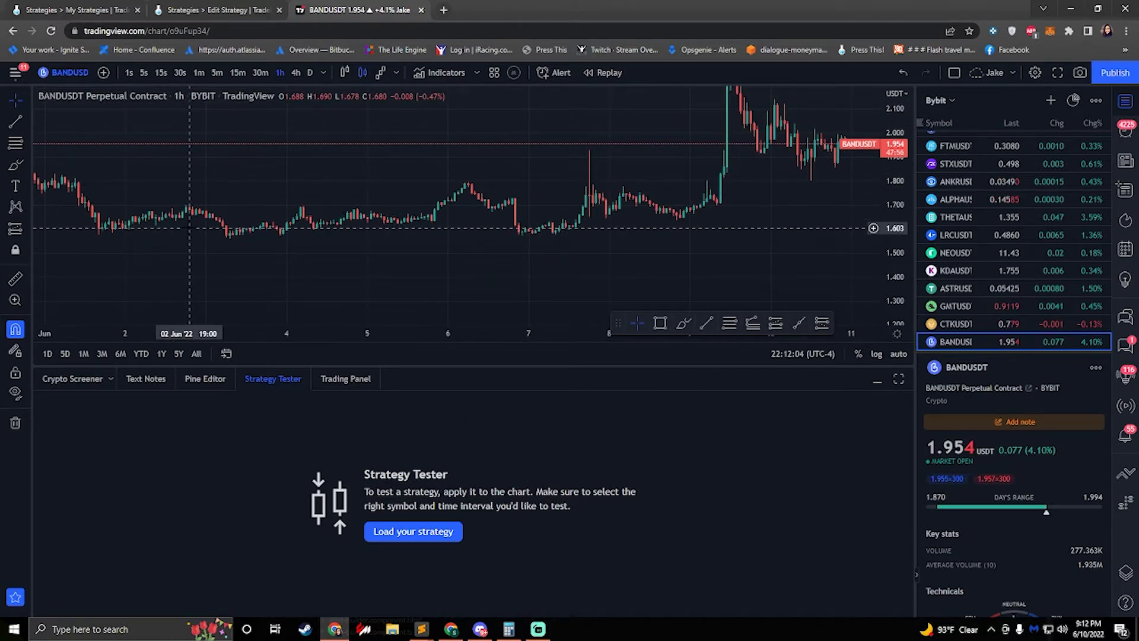
# - Add the Relative Strength Index indicator to the BANDUSDT chart
pyautogui.click(423, 73)
pyautogui.write('rsi')
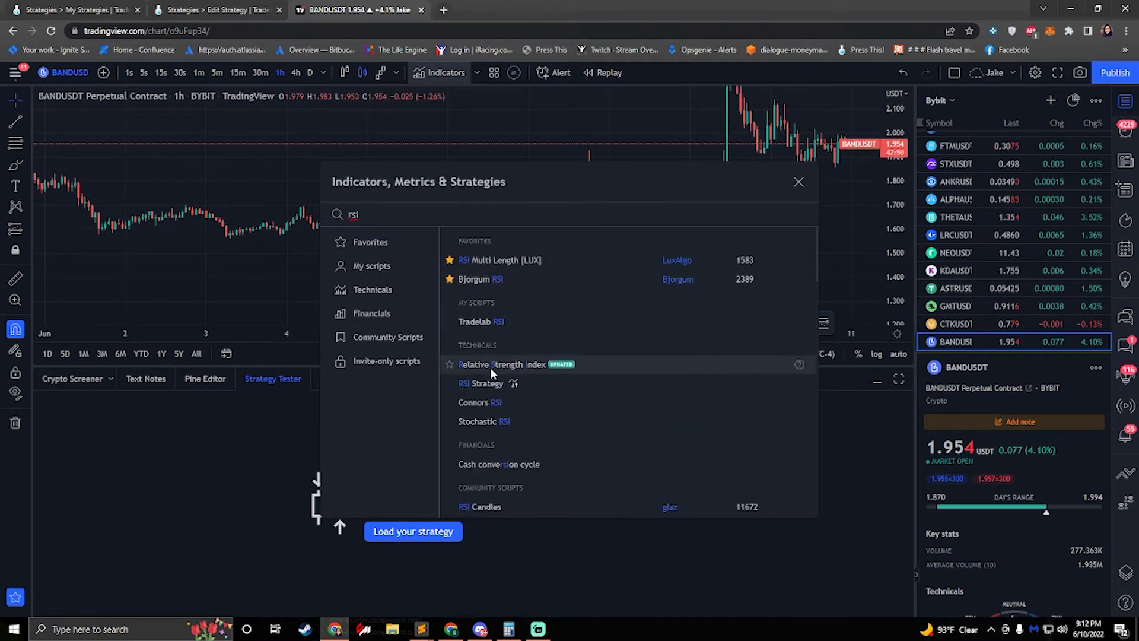
pyautogui.click(527, 366)
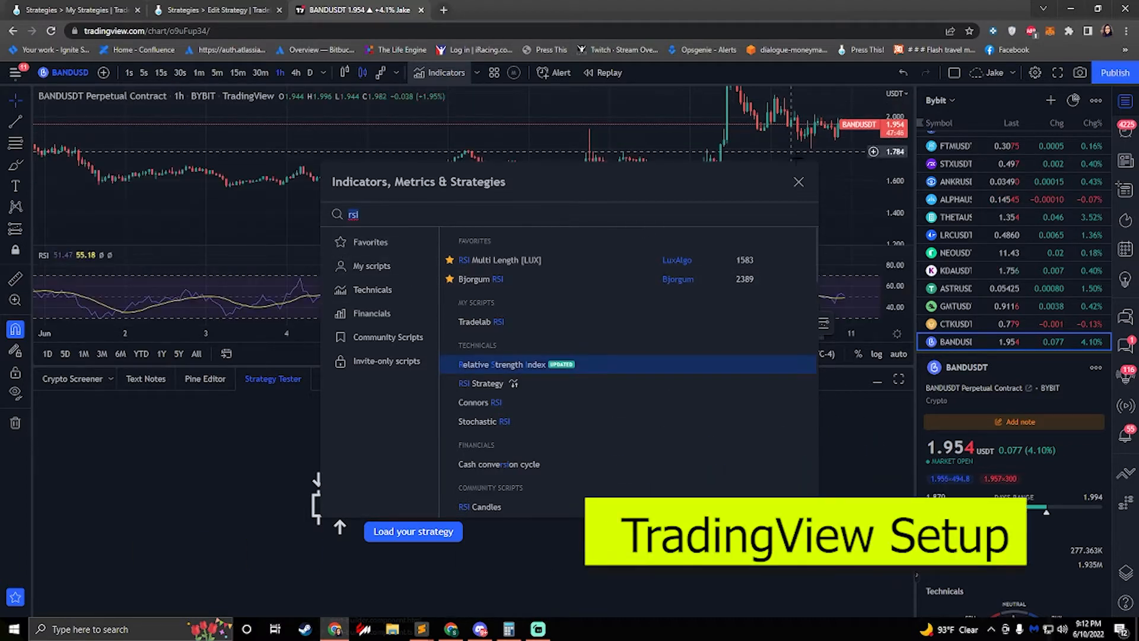
pyautogui.click(799, 183)
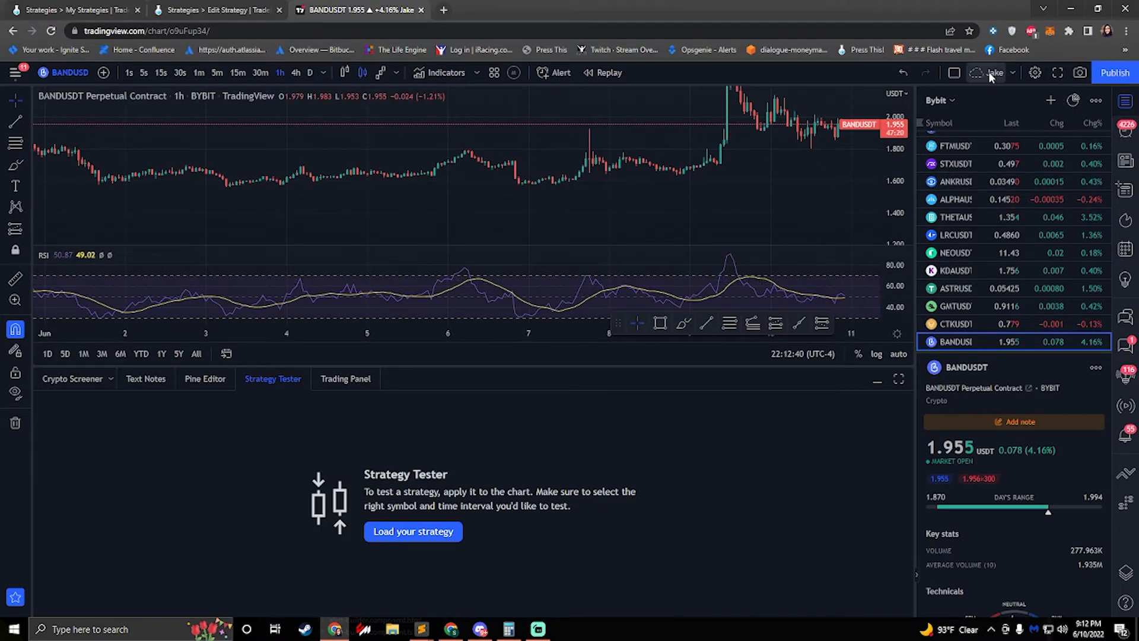
# - Start a new alert on BANDUSDT with the RSI indicator's RSI line as its condition, and show the indicator's plots in the data window
pyautogui.click(541, 82)
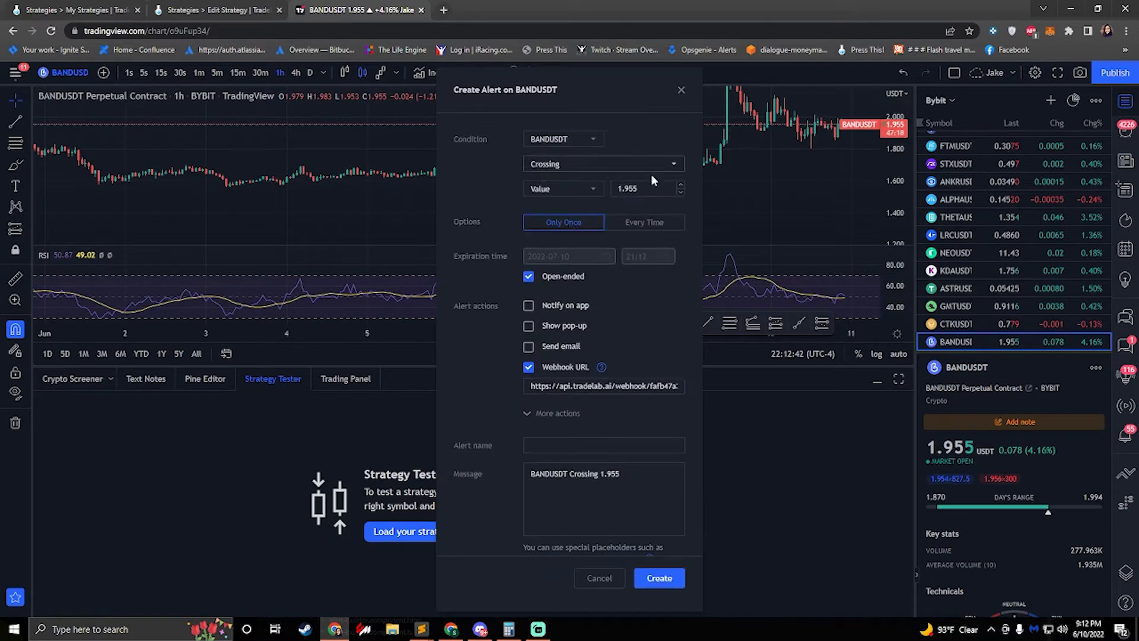
pyautogui.click(563, 142)
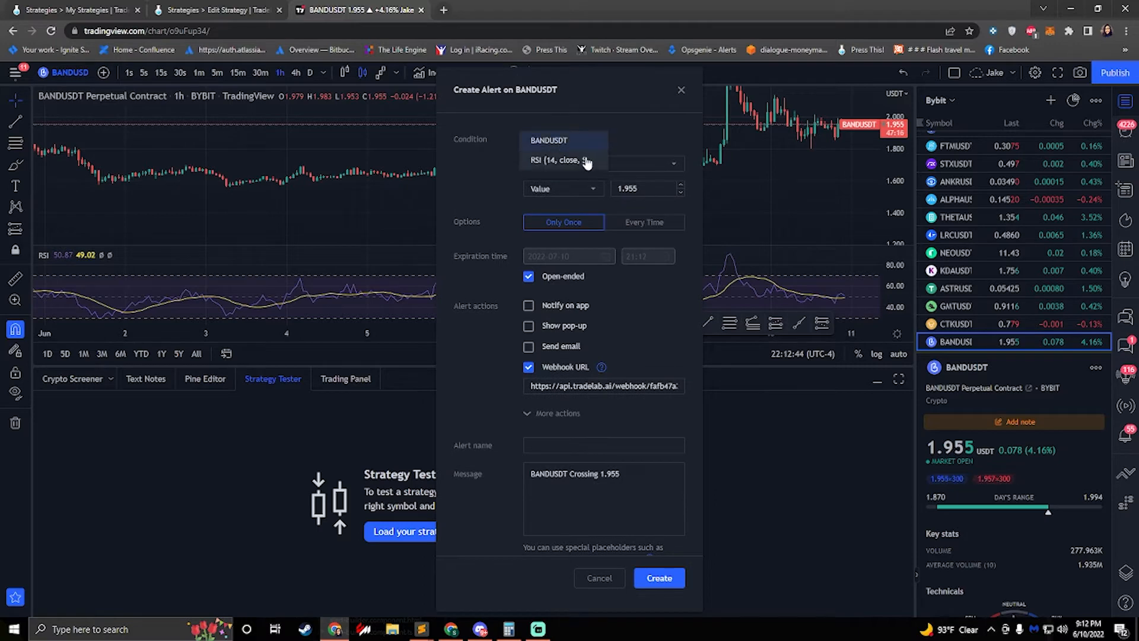
pyautogui.click(572, 160)
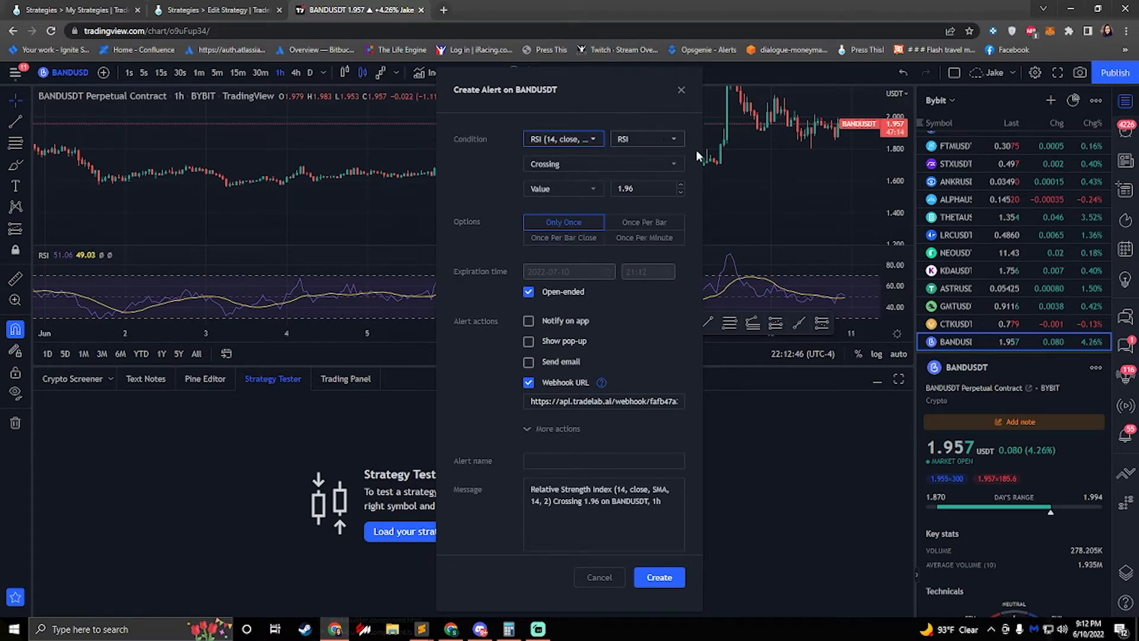
pyautogui.click(645, 141)
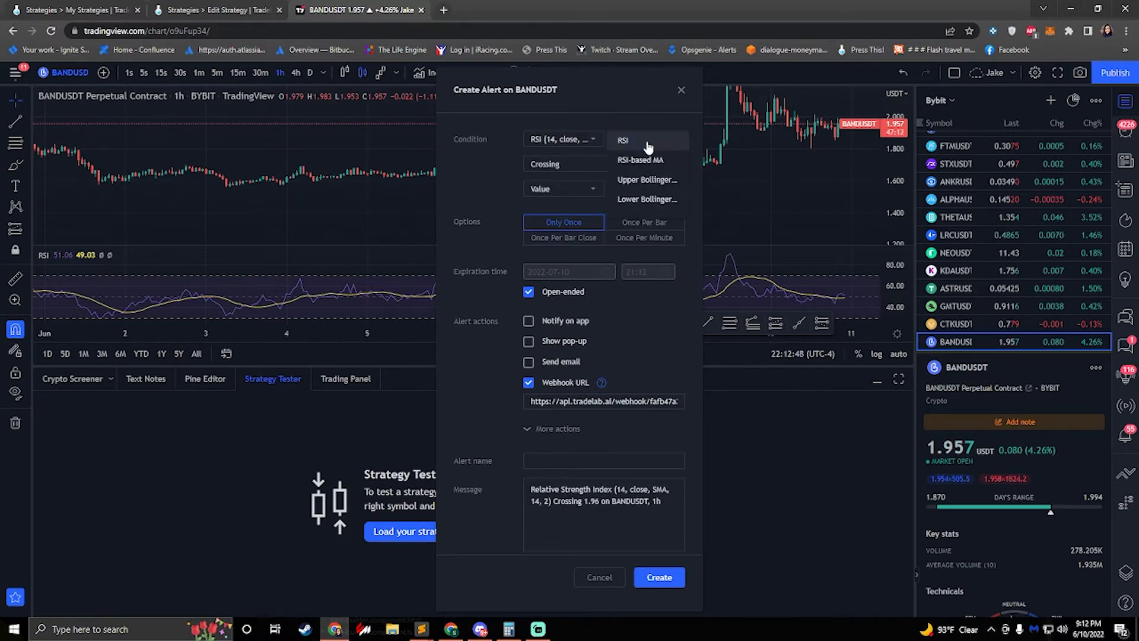
pyautogui.click(634, 143)
pyautogui.click(1125, 190)
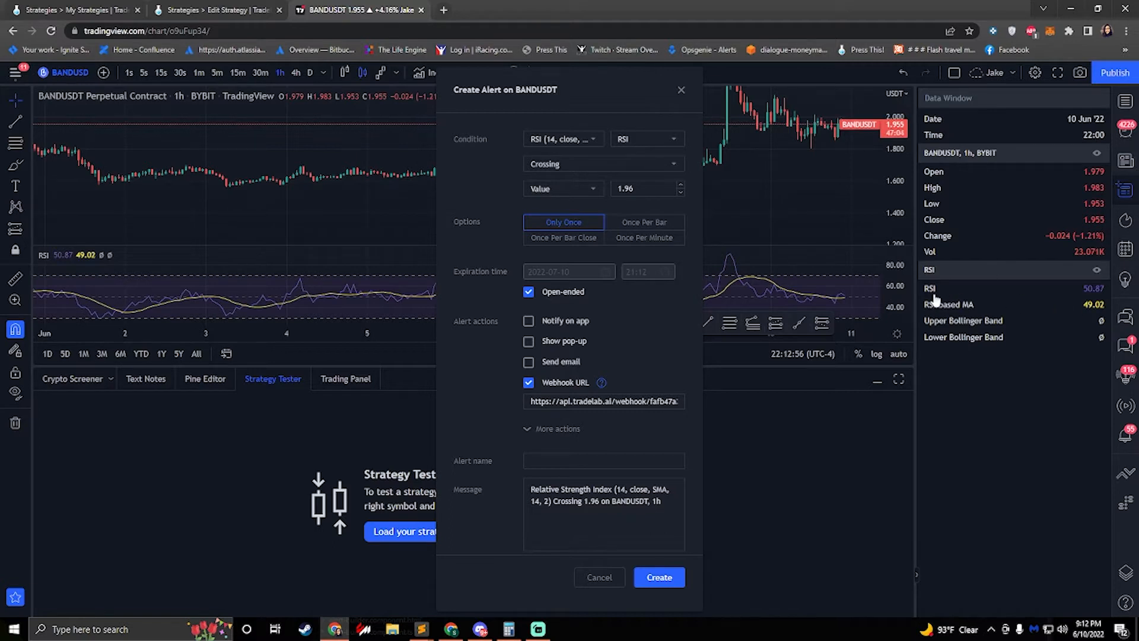
# - Set the alert condition to Crossing Down the value 70 and its trigger frequency to Once Per Bar
pyautogui.click(559, 165)
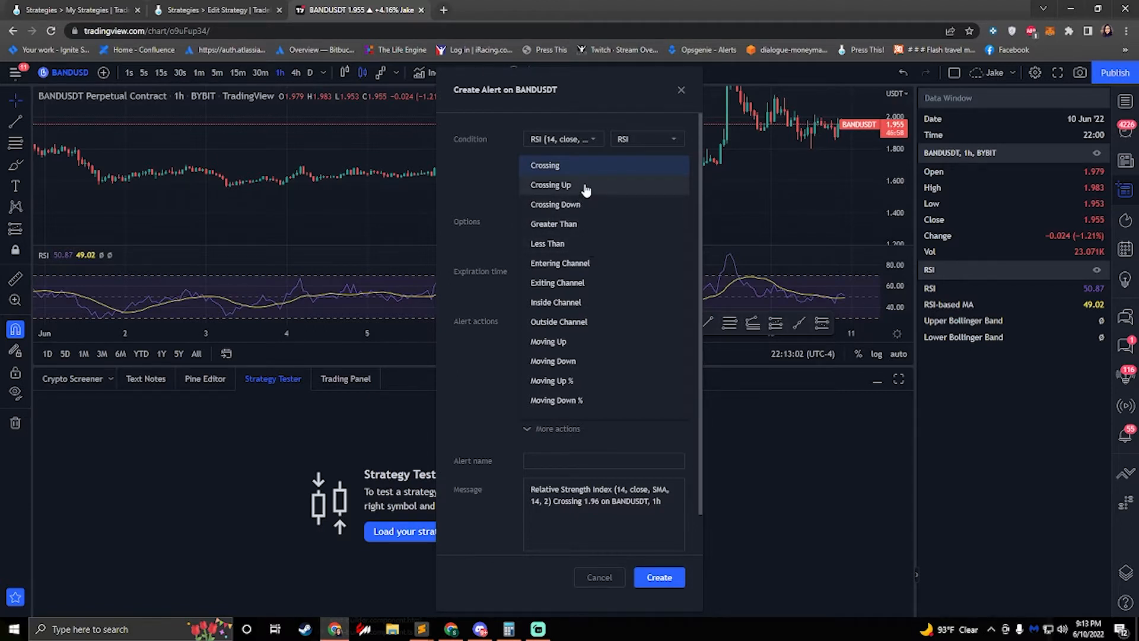
pyautogui.click(581, 205)
pyautogui.click(631, 187)
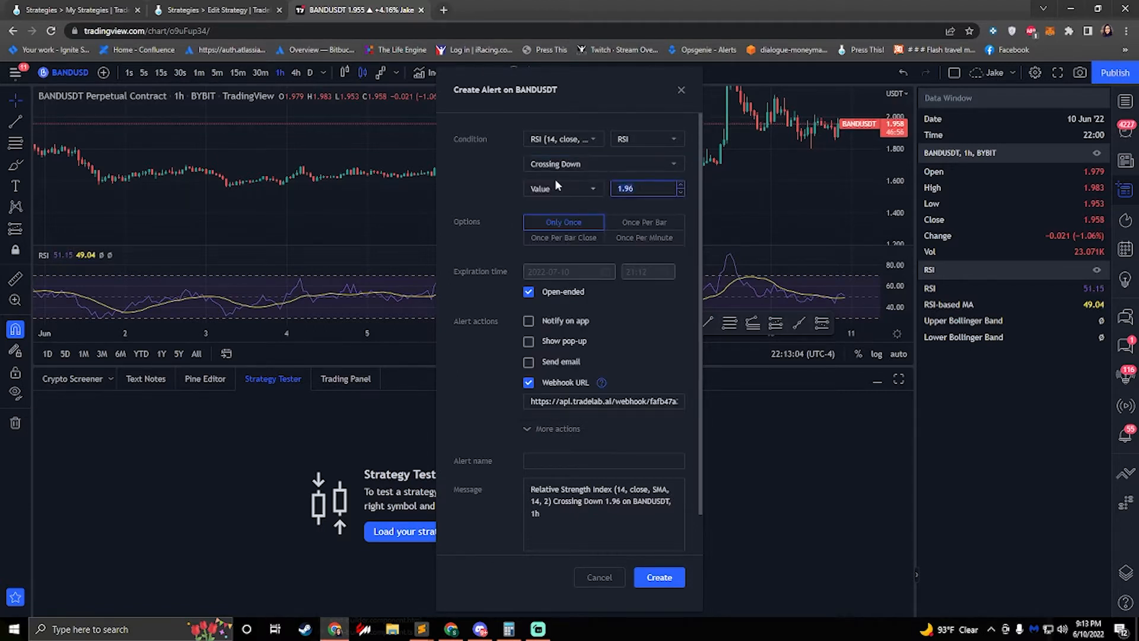
pyautogui.write('70')
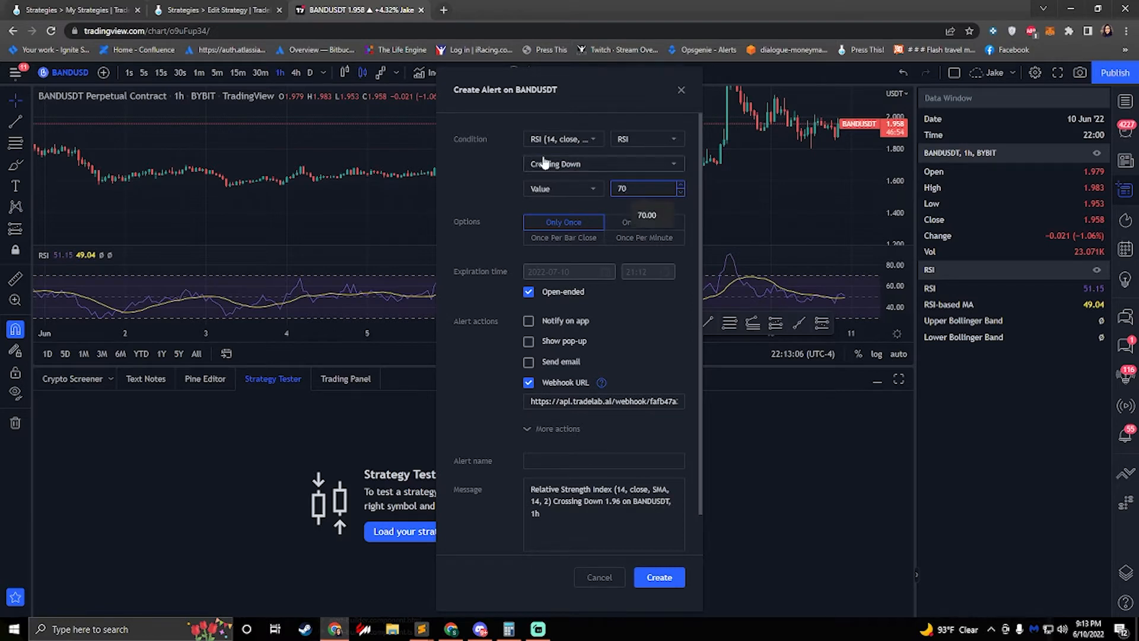
pyautogui.click(482, 203)
pyautogui.click(655, 225)
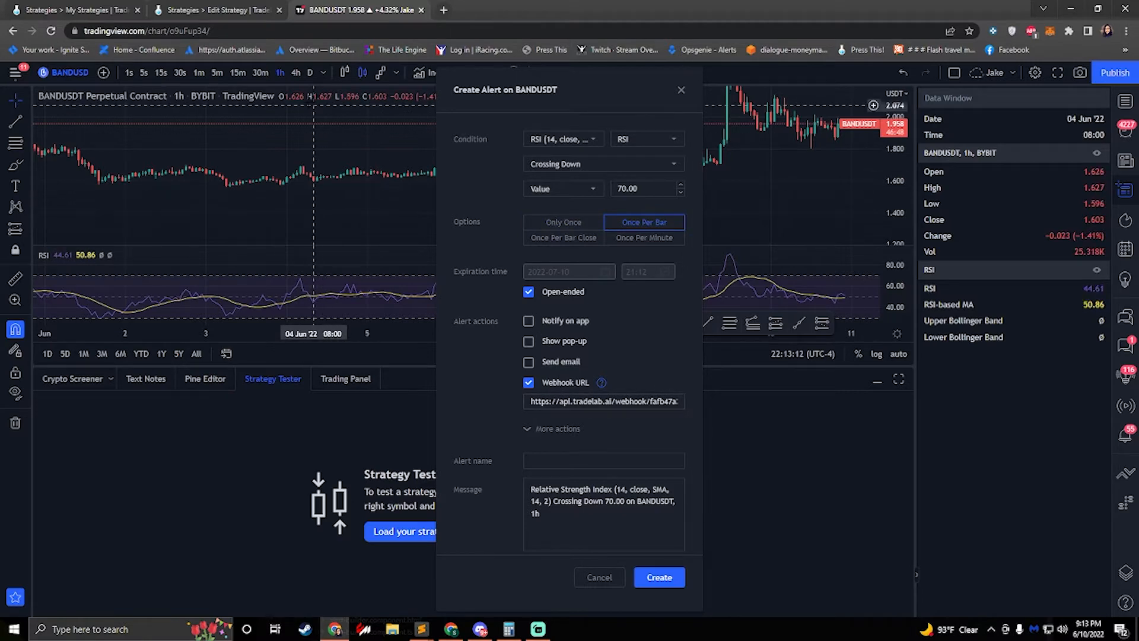
# - Switch to the TradeLab strategy editor and name the new strategy Simple RSI
pyautogui.click(205, 10)
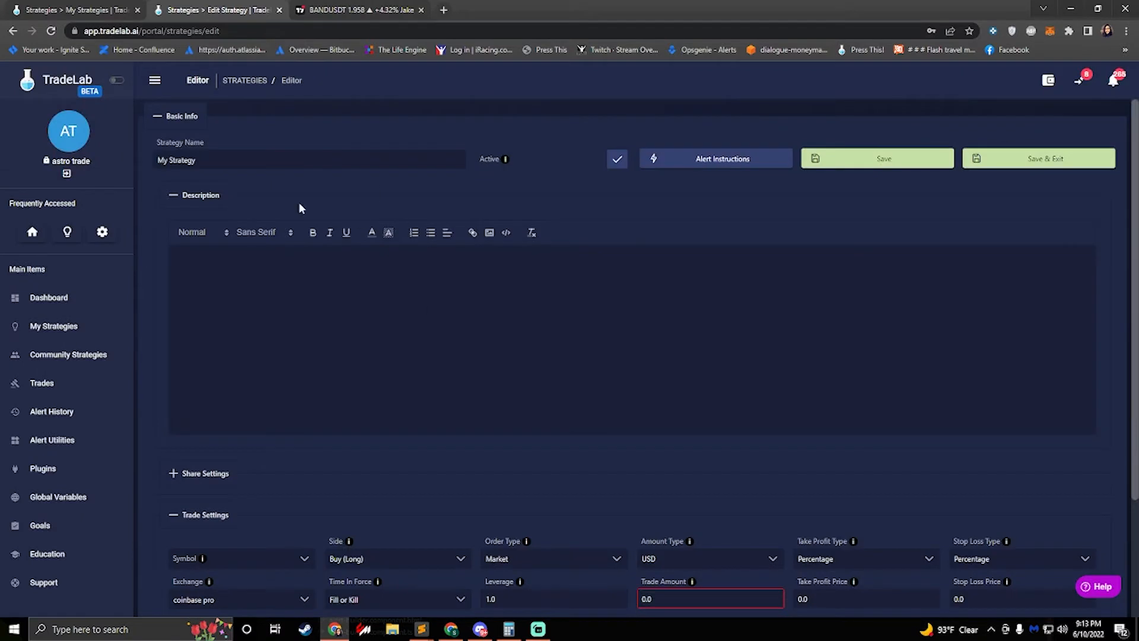
pyautogui.moveTo(231, 161); pyautogui.dragTo(36, 158)
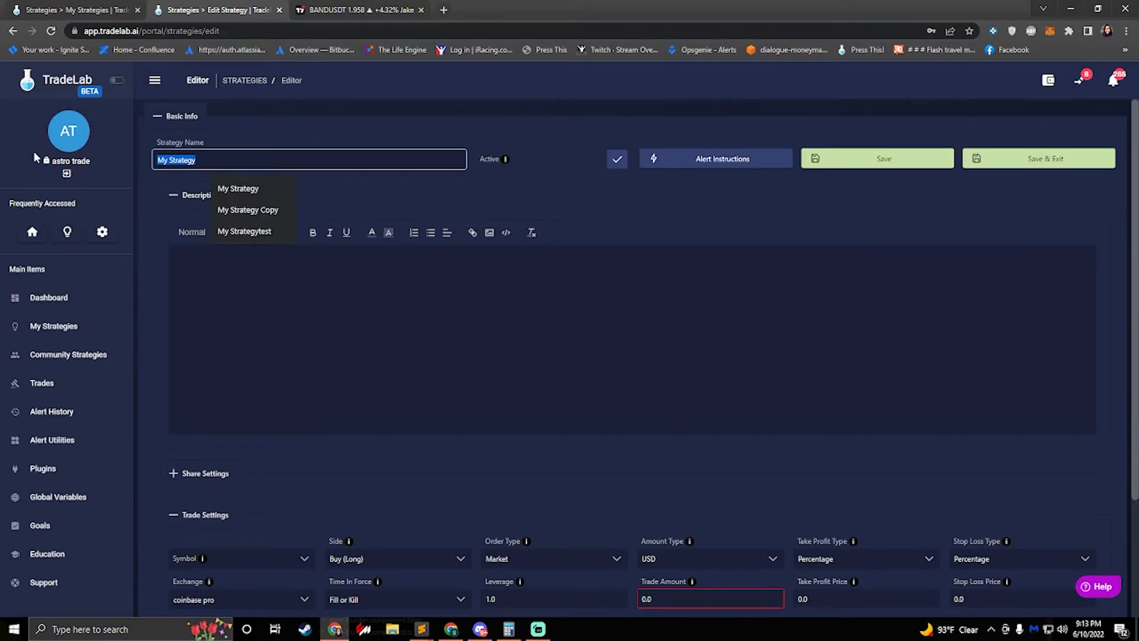
pyautogui.write('Simple RS')
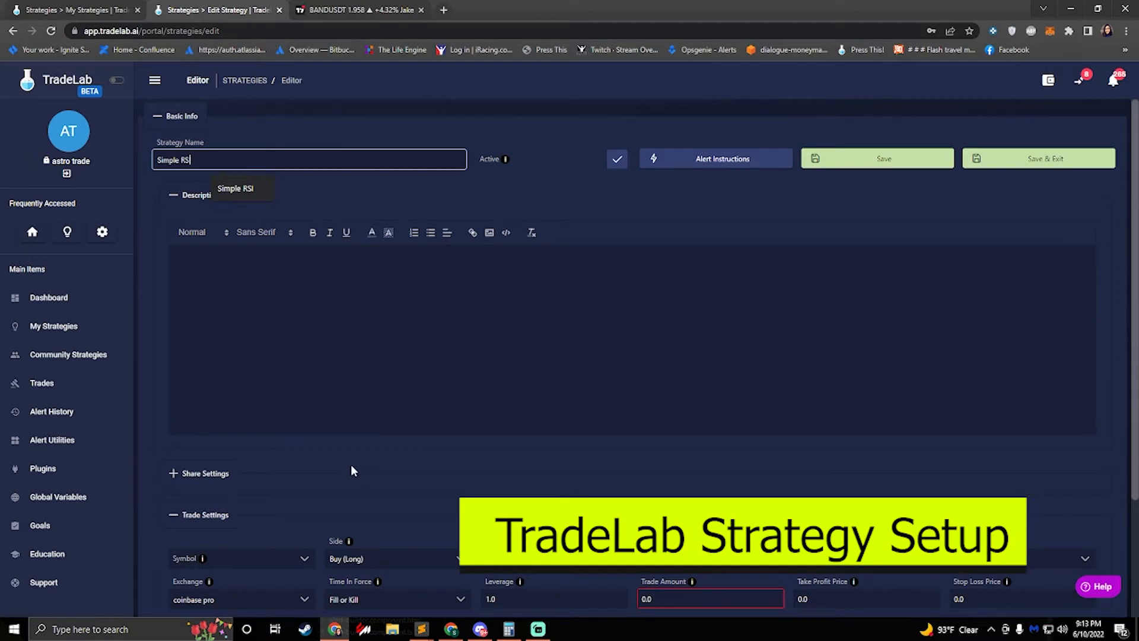
pyautogui.scroll(-3, 350, 470)
pyautogui.scroll(2, 287, 414)
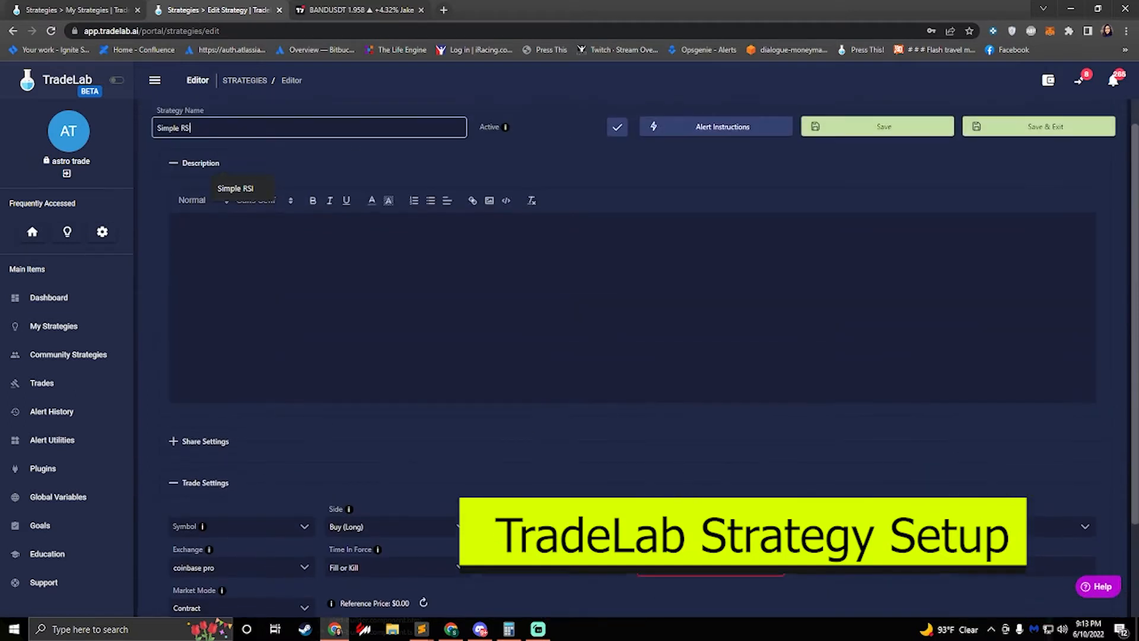
pyautogui.write('I')
pyautogui.click(288, 320)
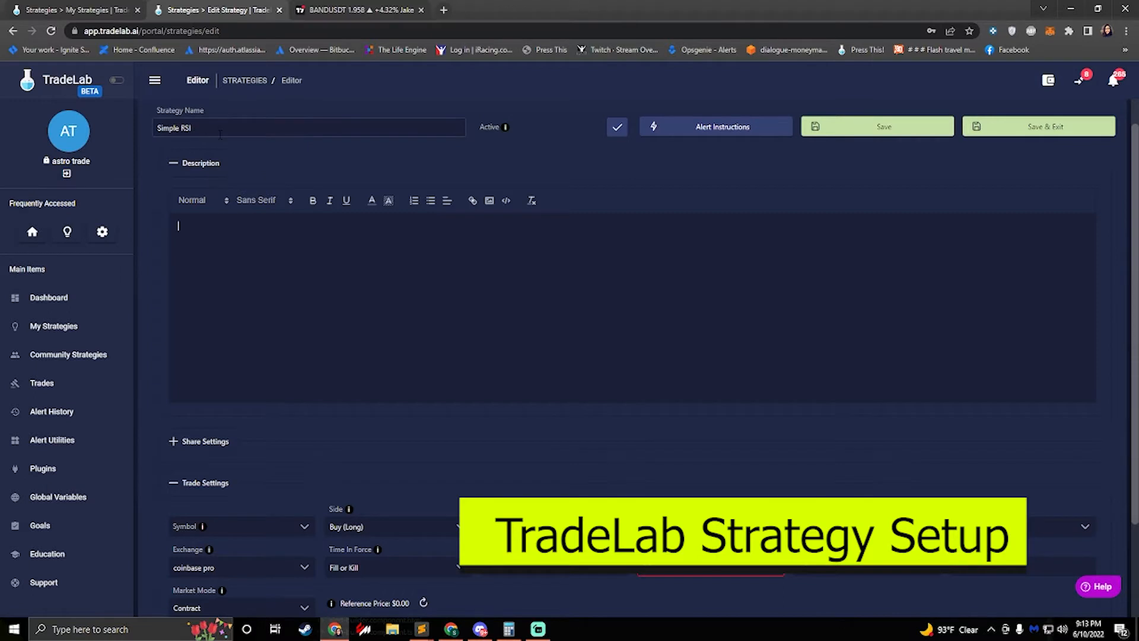
pyautogui.scroll(1, 233, 180)
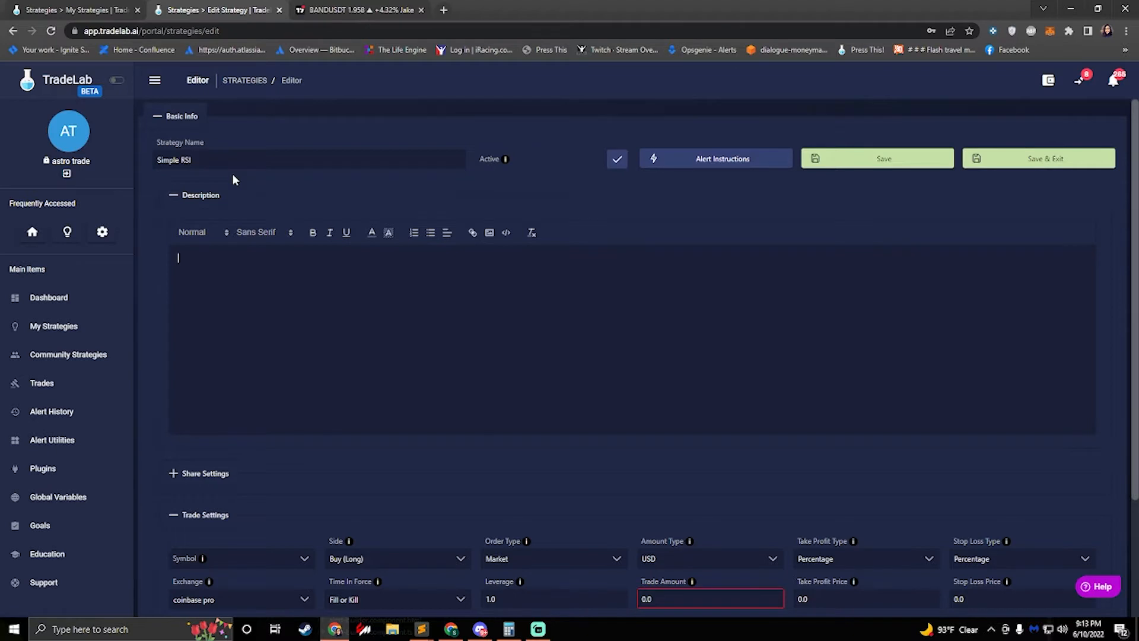
# - Set the strategy's exchange to the personal Bybit Test account and its symbol to BANDUSDT, and save the strategy
pyautogui.scroll(-1, 232, 173)
pyautogui.scroll(-1, 279, 380)
pyautogui.scroll(-1, 263, 394)
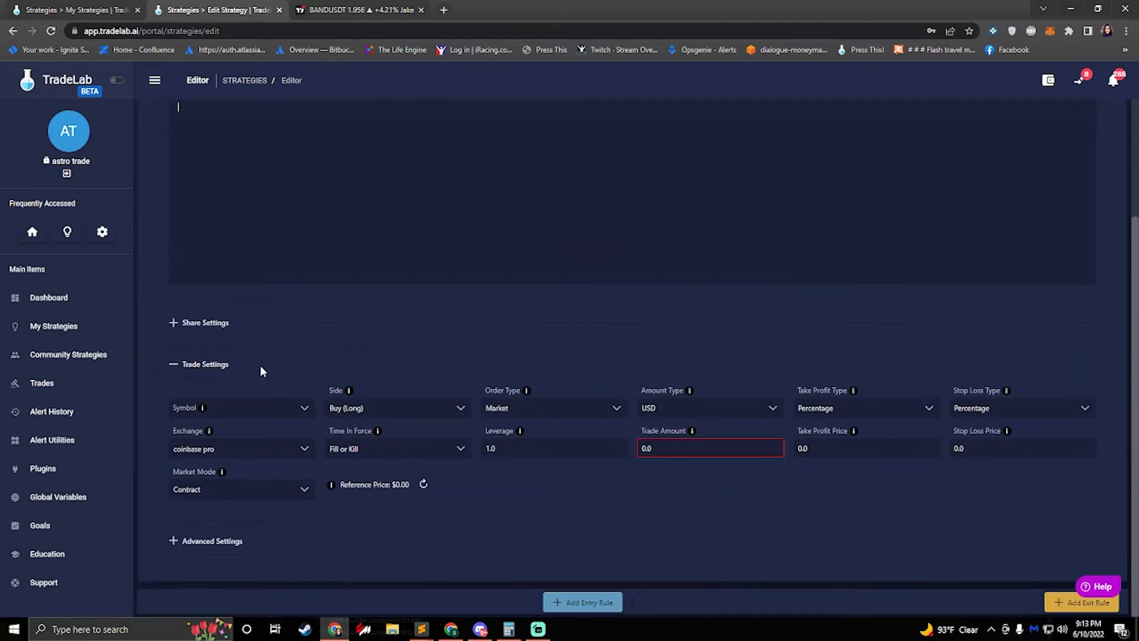
pyautogui.click(270, 409)
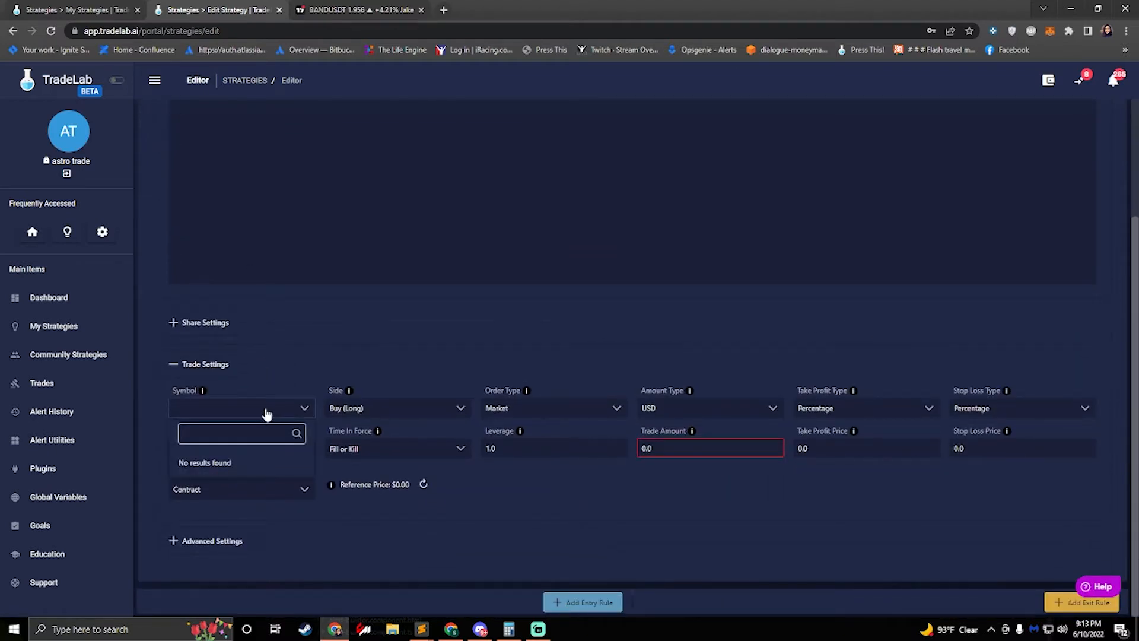
pyautogui.click(253, 386)
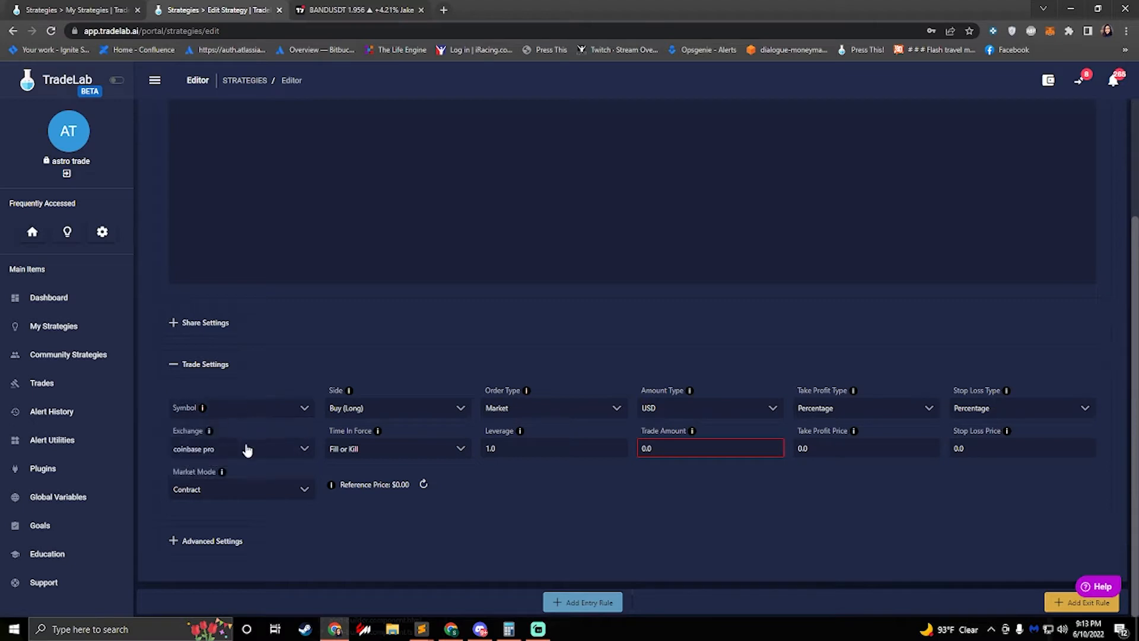
pyautogui.click(246, 447)
pyautogui.scroll(-3, 236, 509)
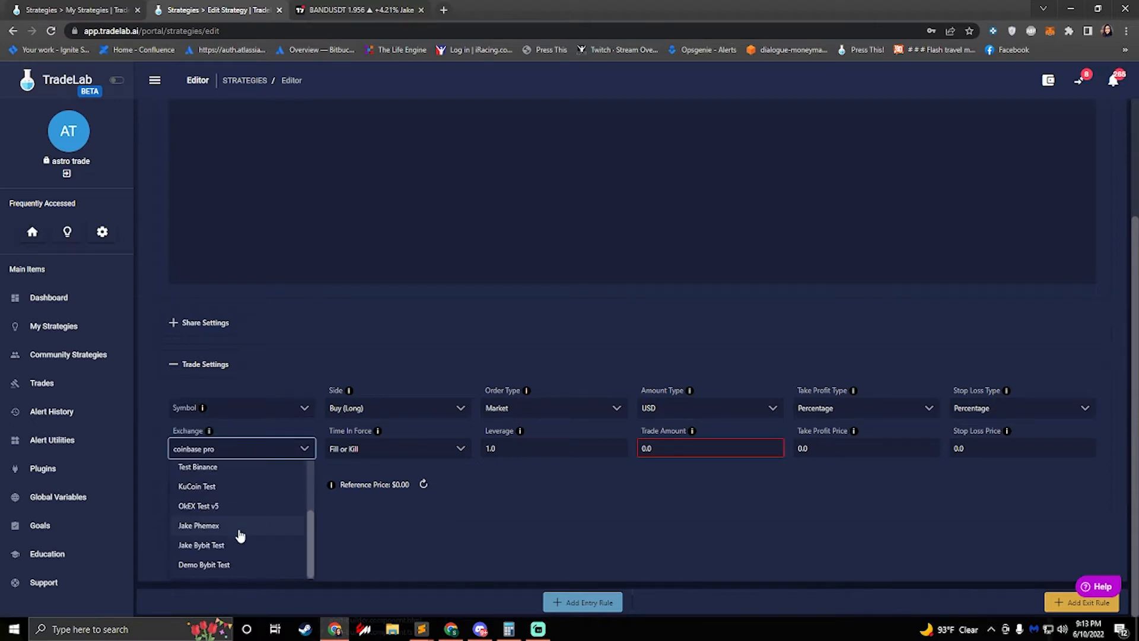
pyautogui.click(223, 552)
pyautogui.click(246, 410)
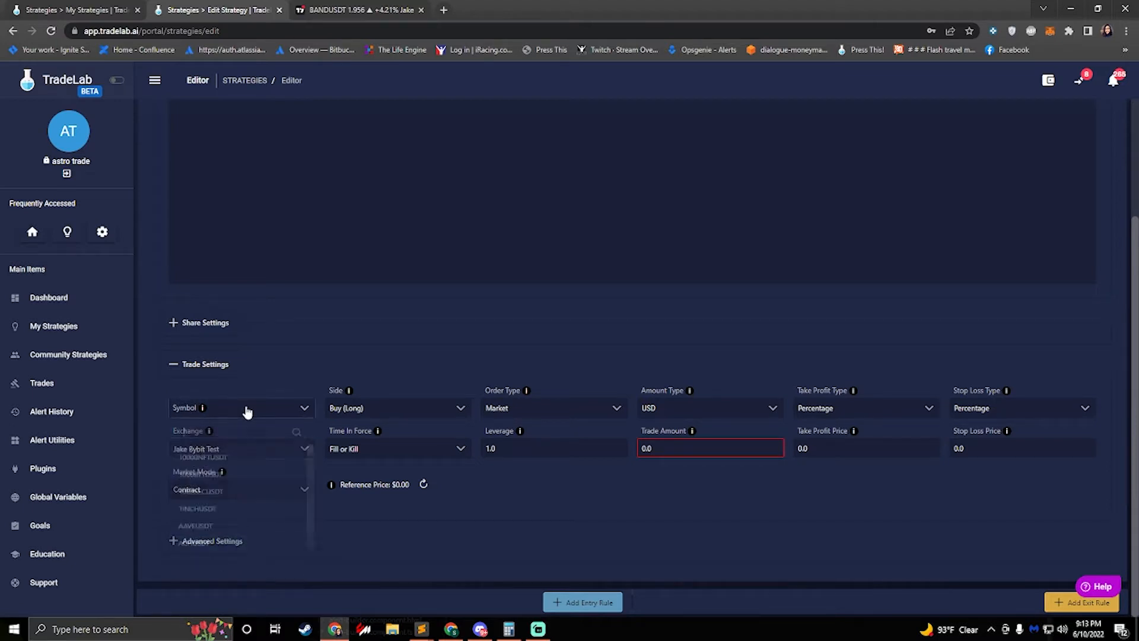
pyautogui.write('band')
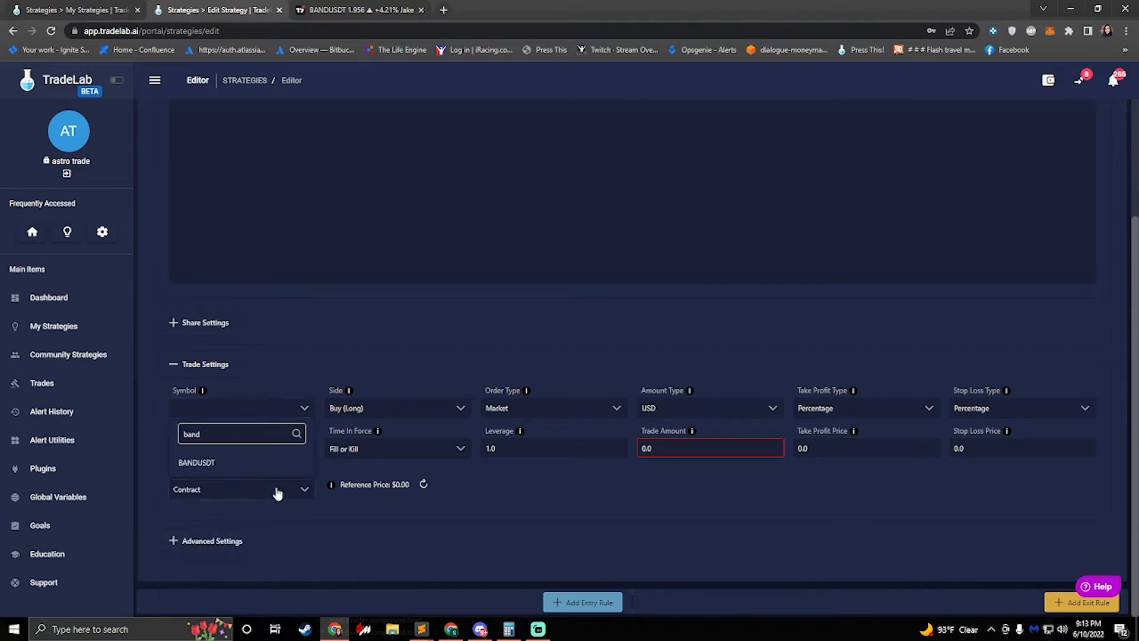
pyautogui.click(261, 468)
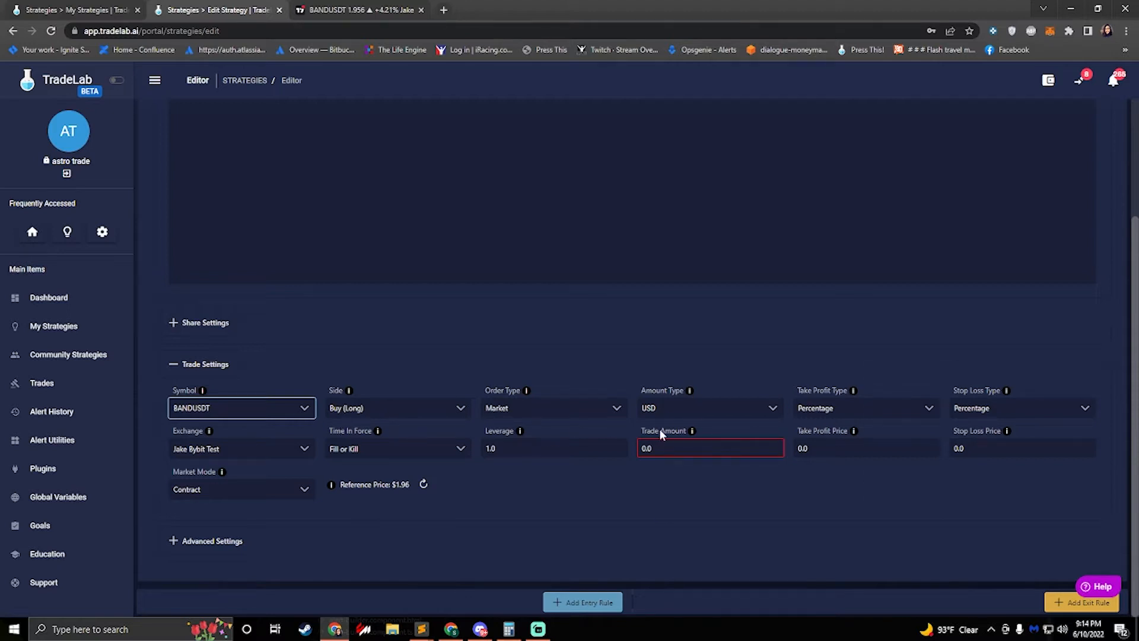
pyautogui.scroll(3, 422, 414)
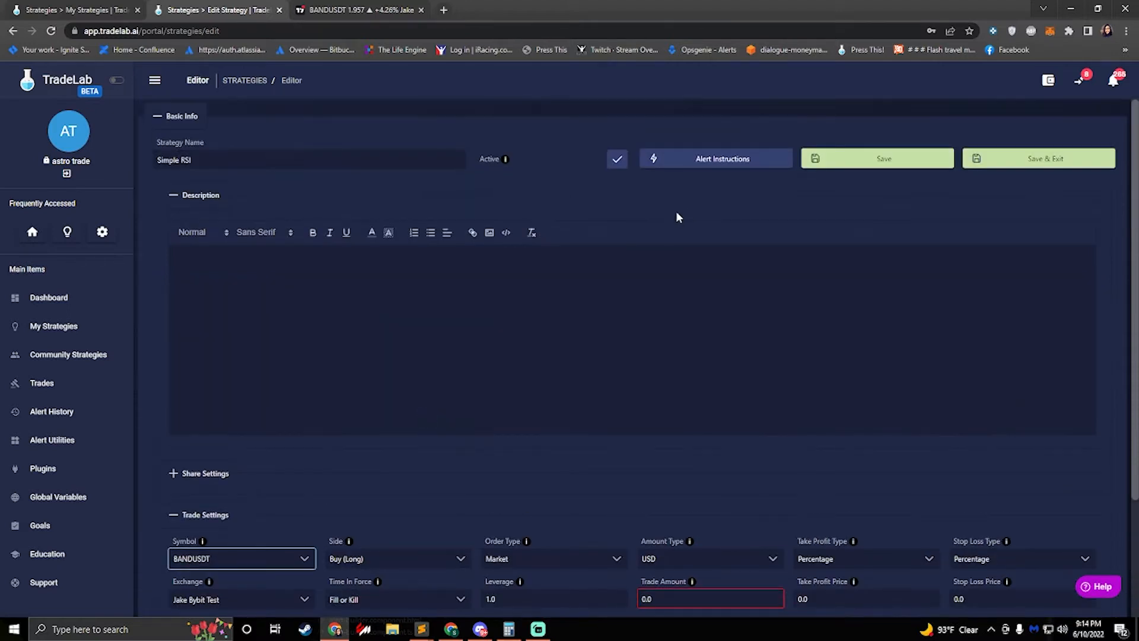
pyautogui.click(896, 158)
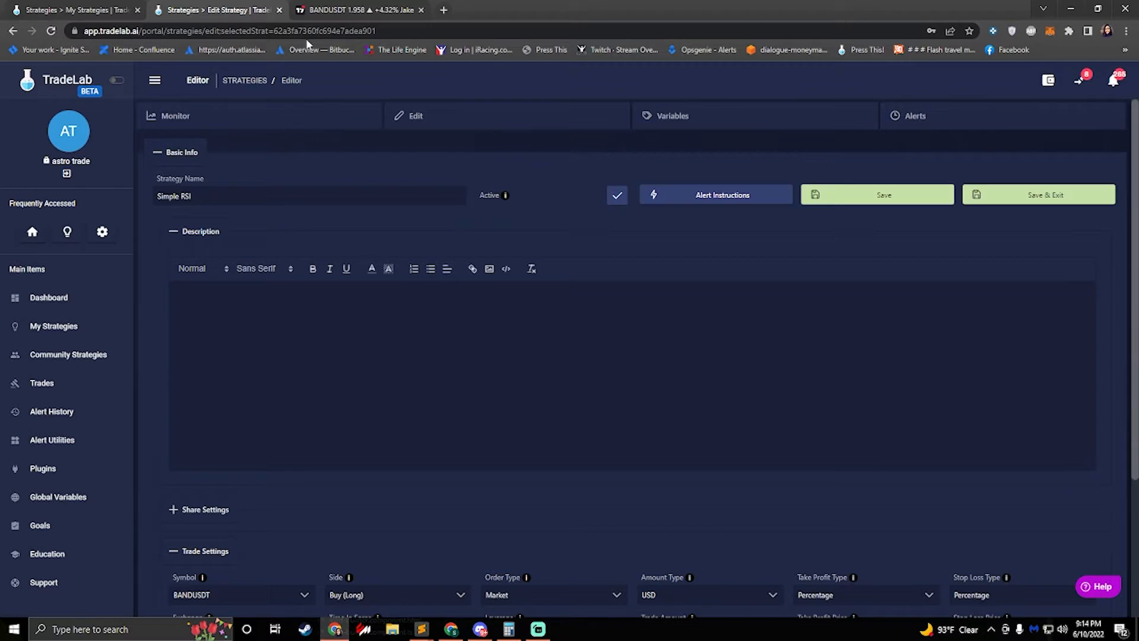
# - Review the pending TradingView alert's condition and the Simple RSI strategy's trade settings in TradeLab
pyautogui.click(321, 12)
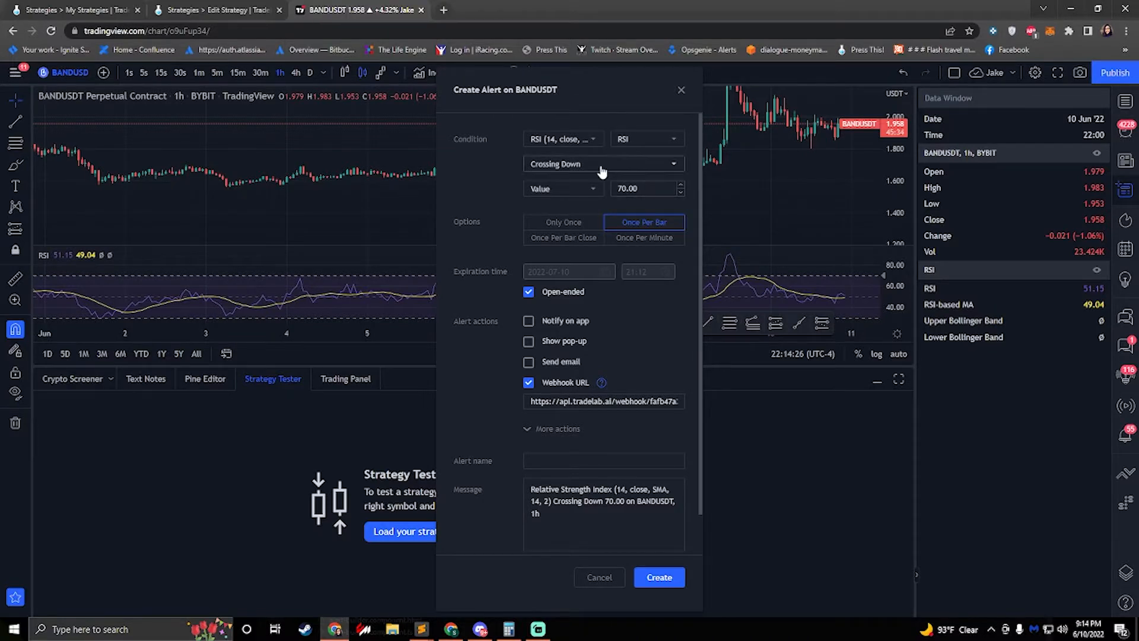
pyautogui.click(247, 14)
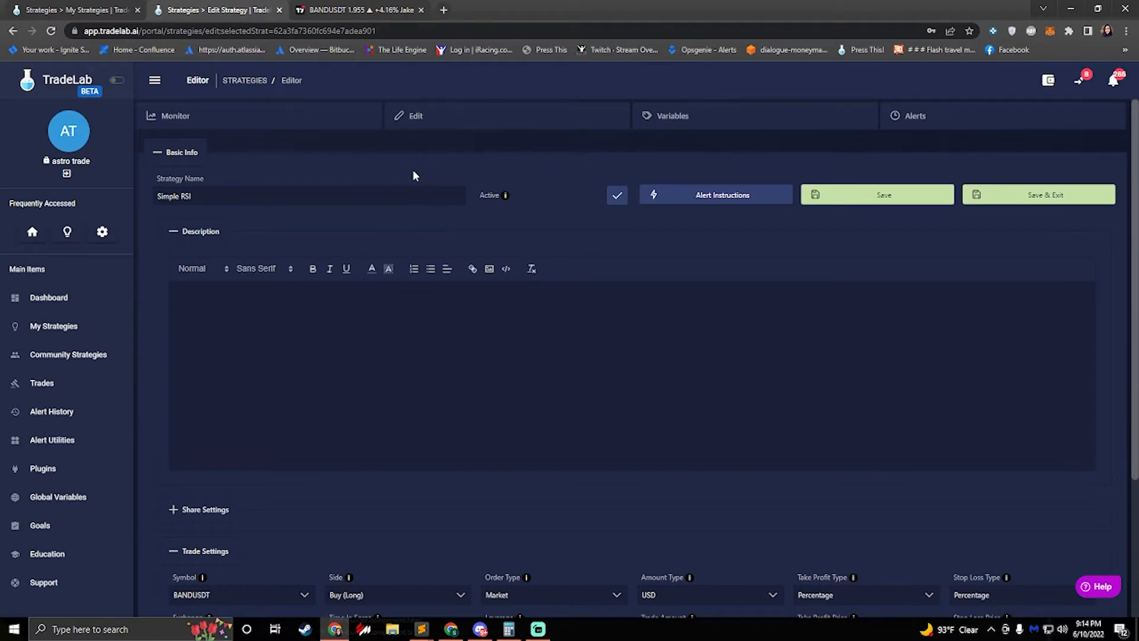
pyautogui.scroll(-3, 411, 168)
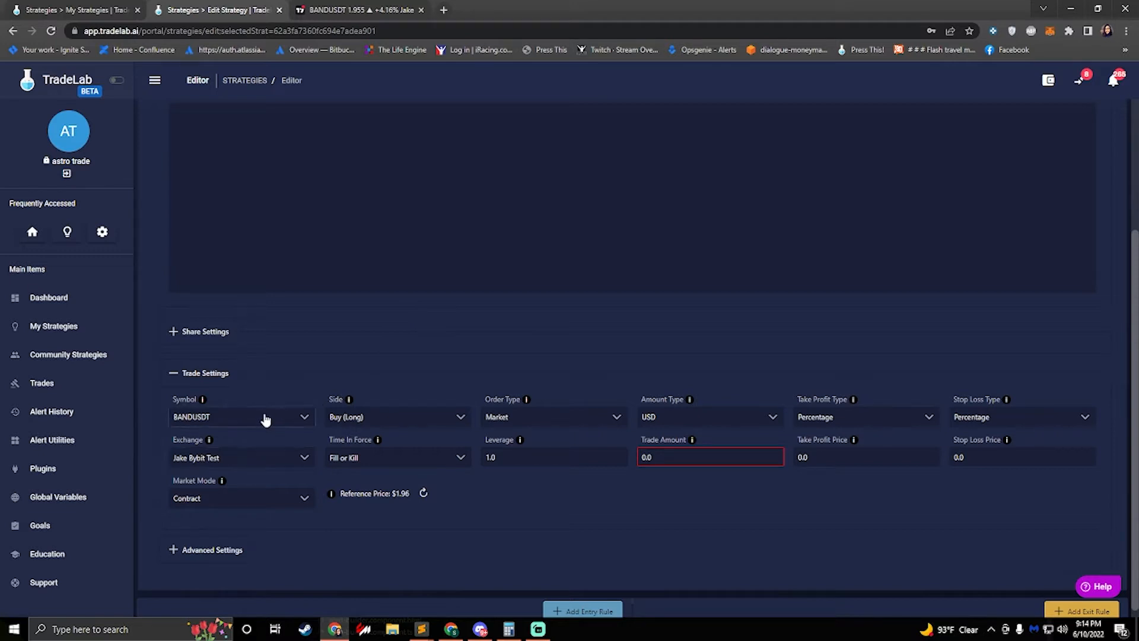
pyautogui.scroll(3, 265, 419)
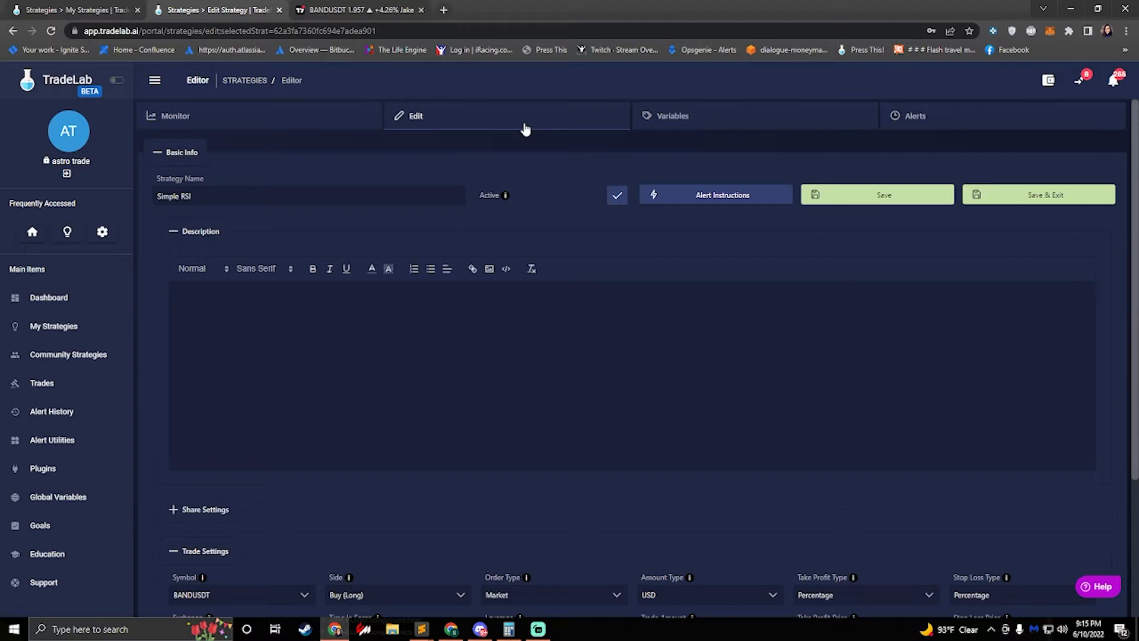
# - Add a new alert to the Simple RSI strategy and compare its message fields with the pending TradingView alert's settings
pyautogui.click(926, 125)
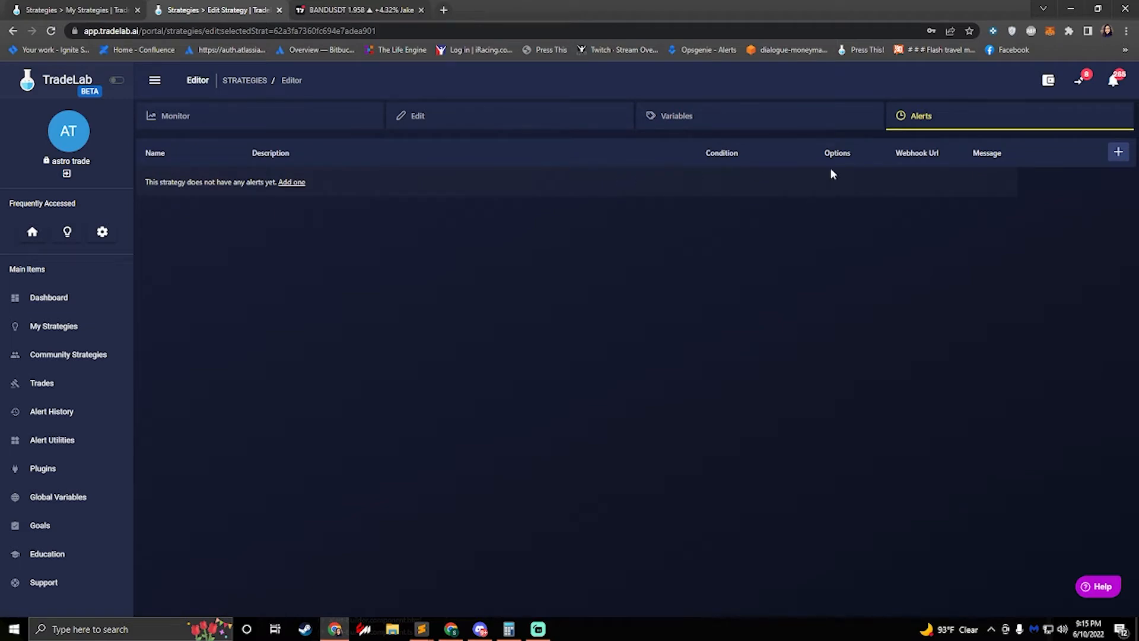
pyautogui.click(1118, 152)
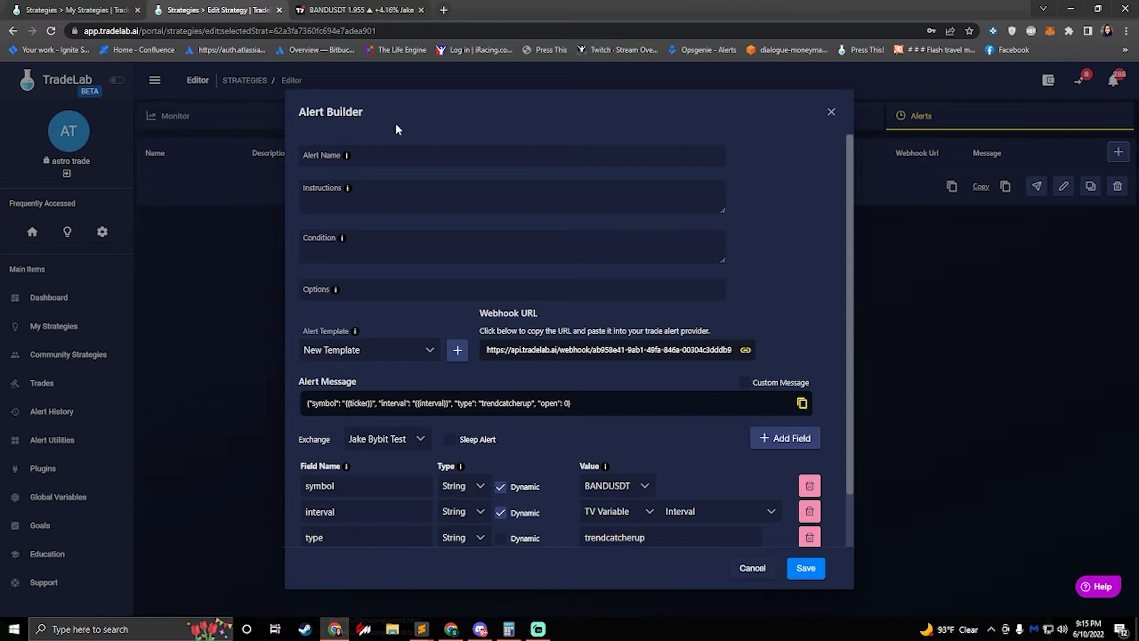
pyautogui.scroll(-1, 380, 237)
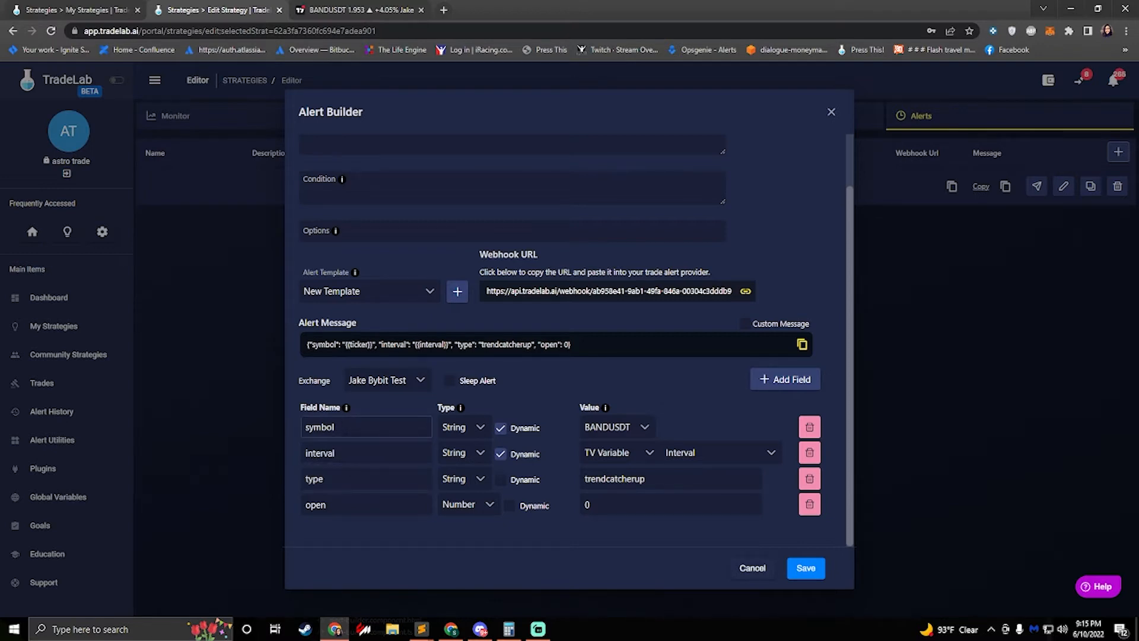
pyautogui.moveTo(336, 427); pyautogui.dragTo(290, 426)
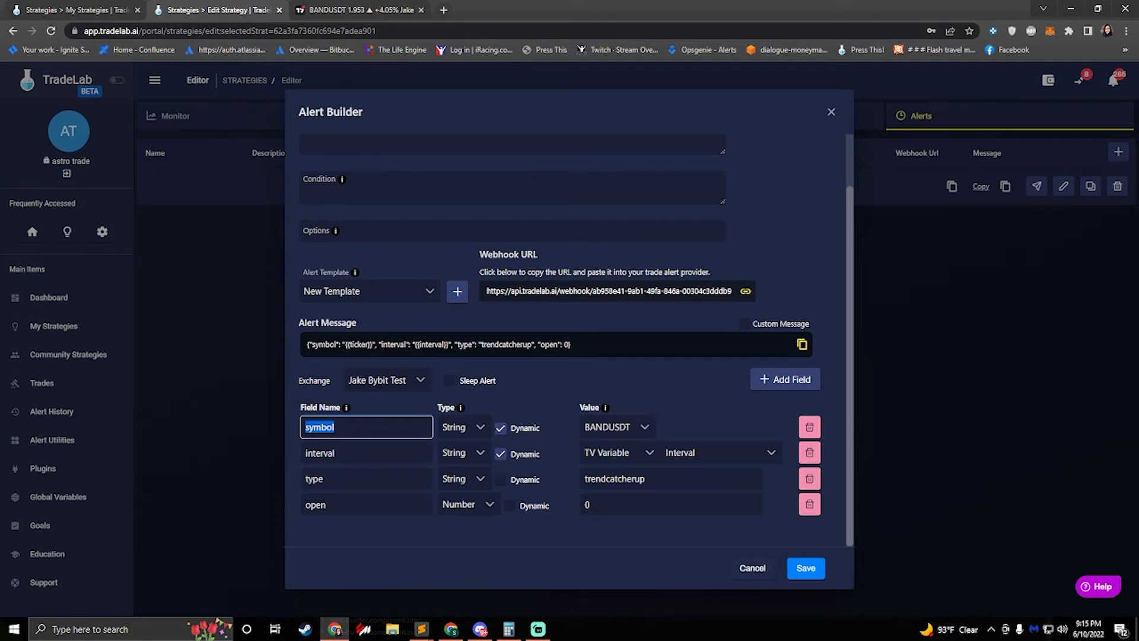
pyautogui.scroll(1, 354, 462)
pyautogui.scroll(-1, 358, 437)
pyautogui.click(319, 8)
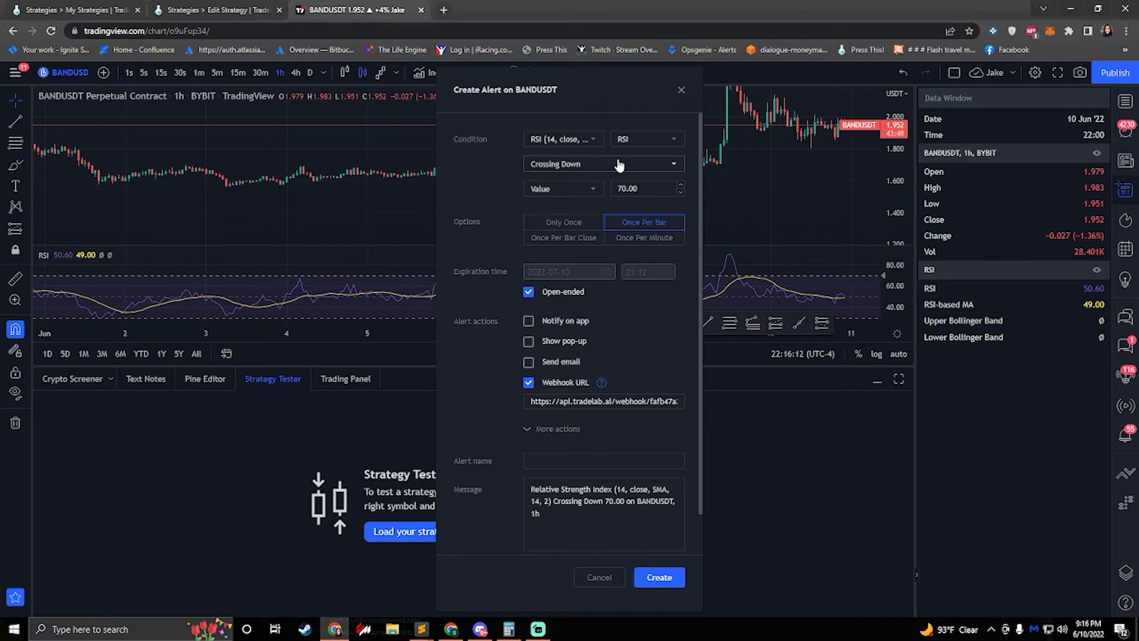
pyautogui.click(195, 17)
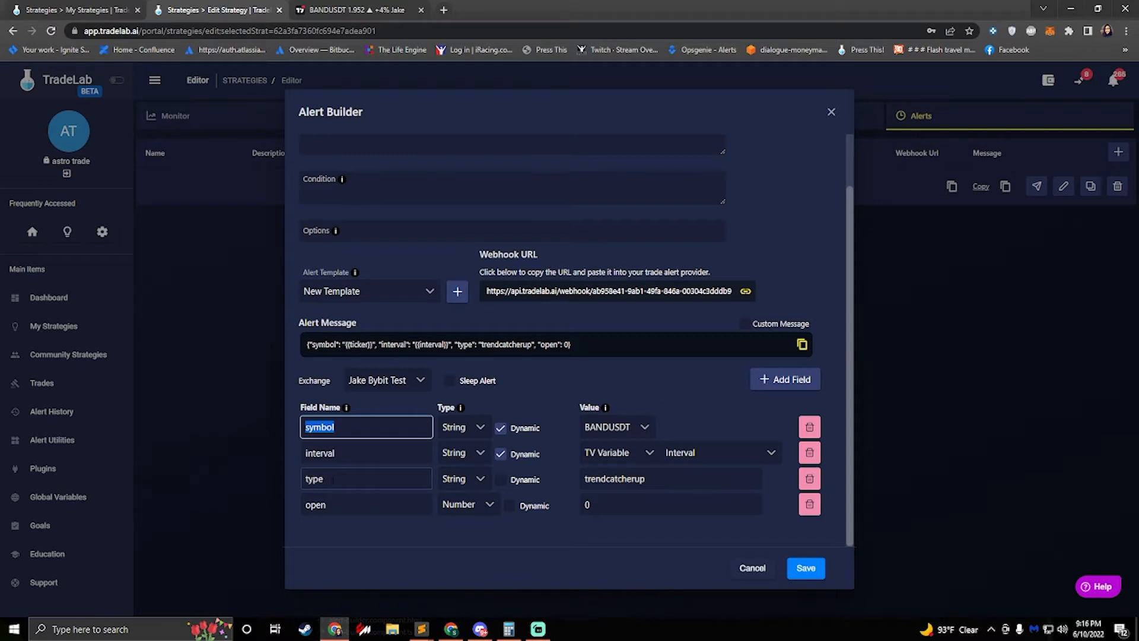
# - Set the alert message's type value to sell and check it against the pending TradingView alert
pyautogui.click(332, 480)
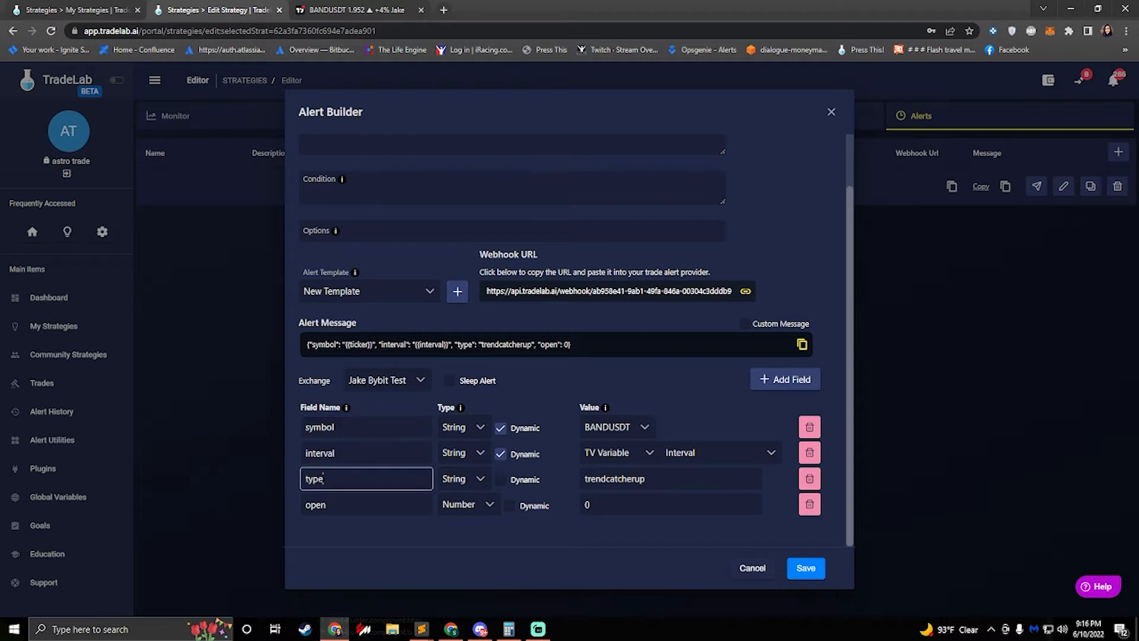
pyautogui.click(580, 489)
pyautogui.write('buy')
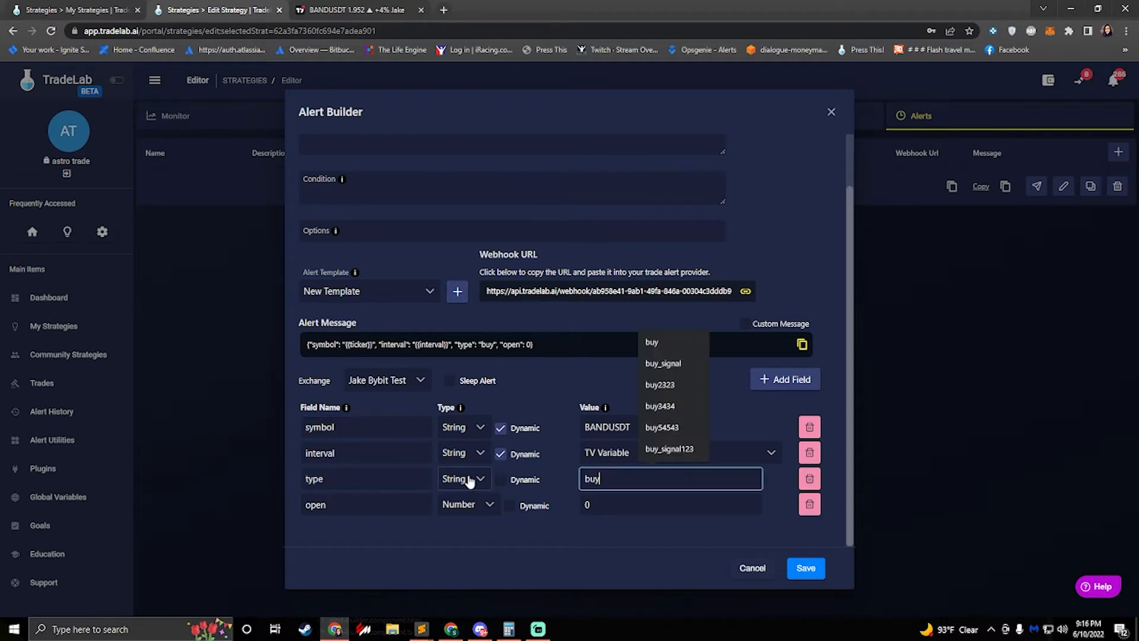
pyautogui.press('BackSpace')
pyautogui.press('BackSpace')
pyautogui.press('BackSpace')
pyautogui.write('sell')
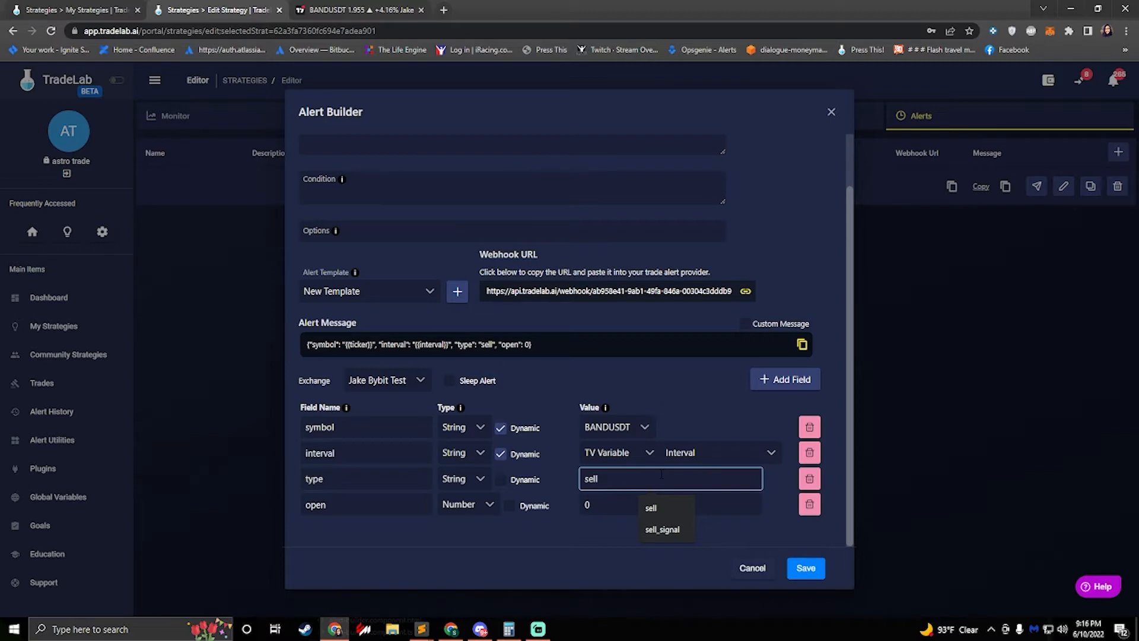
pyautogui.click(350, 11)
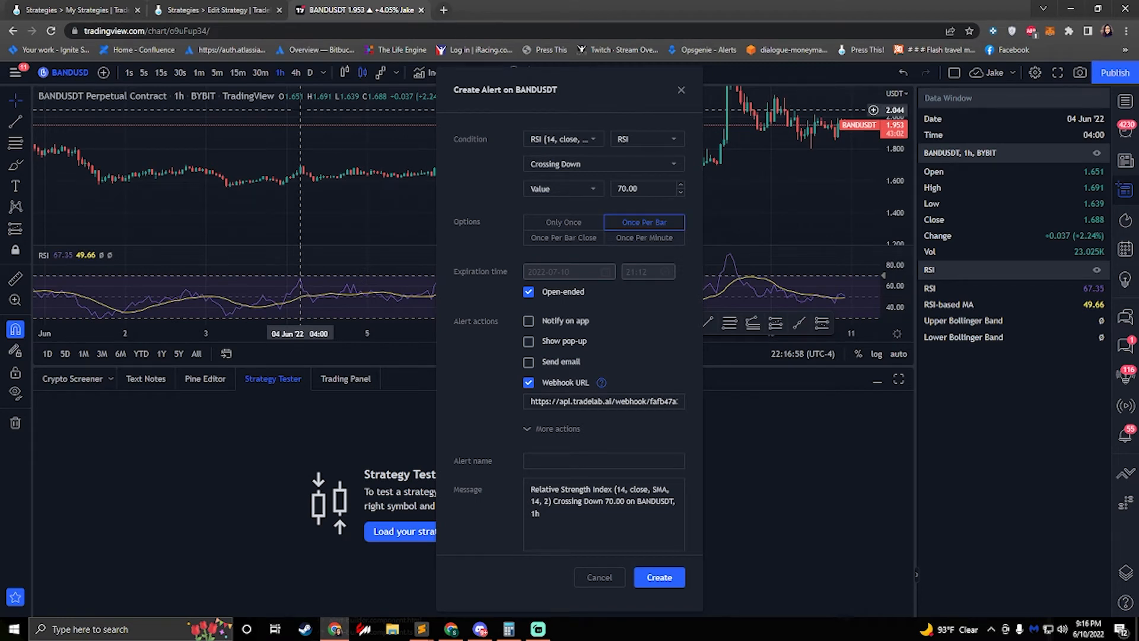
pyautogui.click(183, 10)
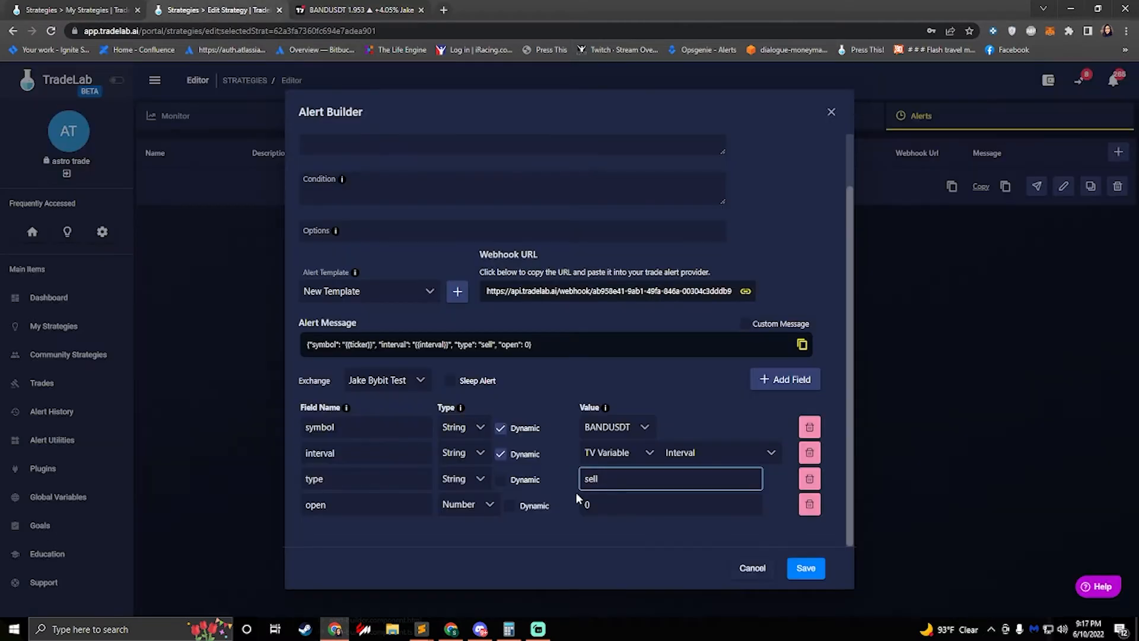
# - Turn off the dynamic option for the alert's symbol field and choose ATOMUSDT as its fixed value
pyautogui.moveTo(325, 427); pyautogui.dragTo(333, 427)
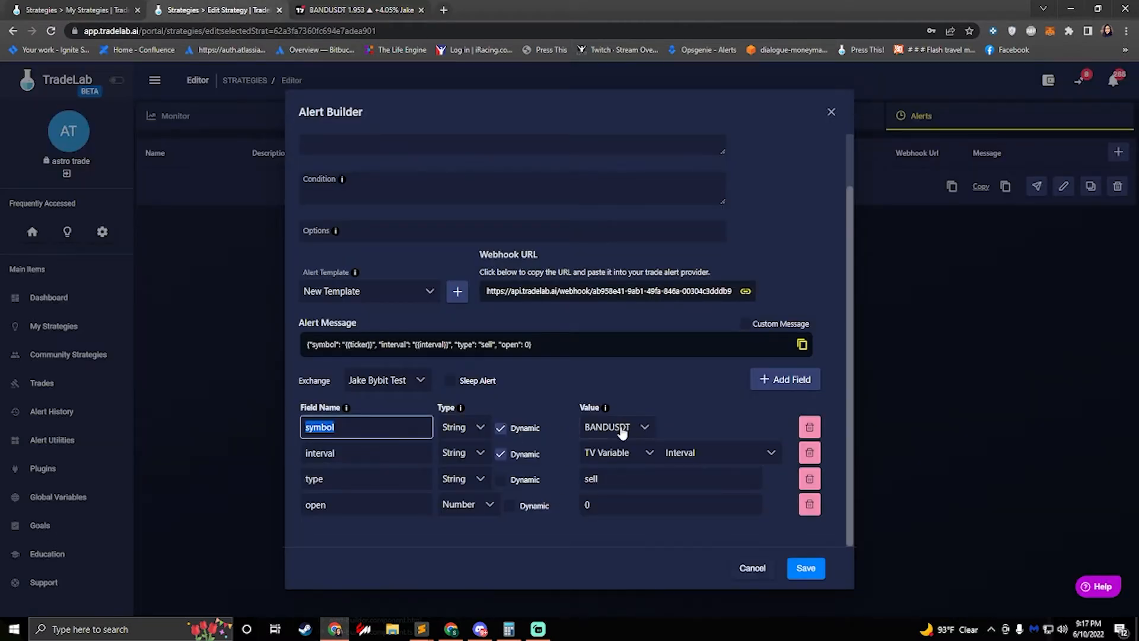
pyautogui.click(501, 428)
pyautogui.click(501, 429)
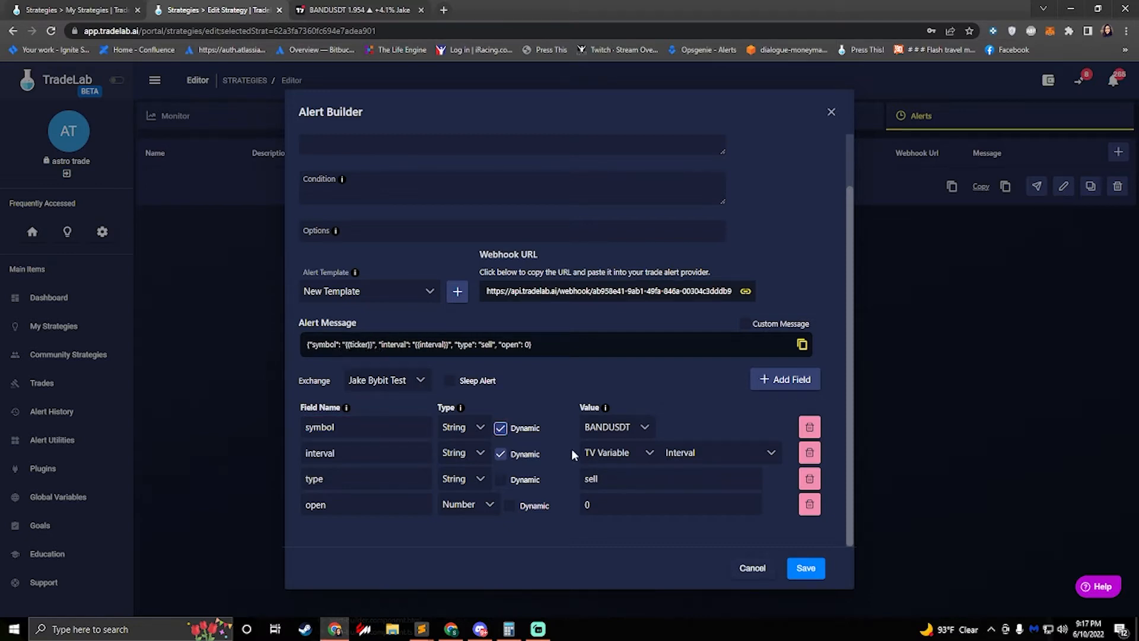
pyautogui.click(501, 429)
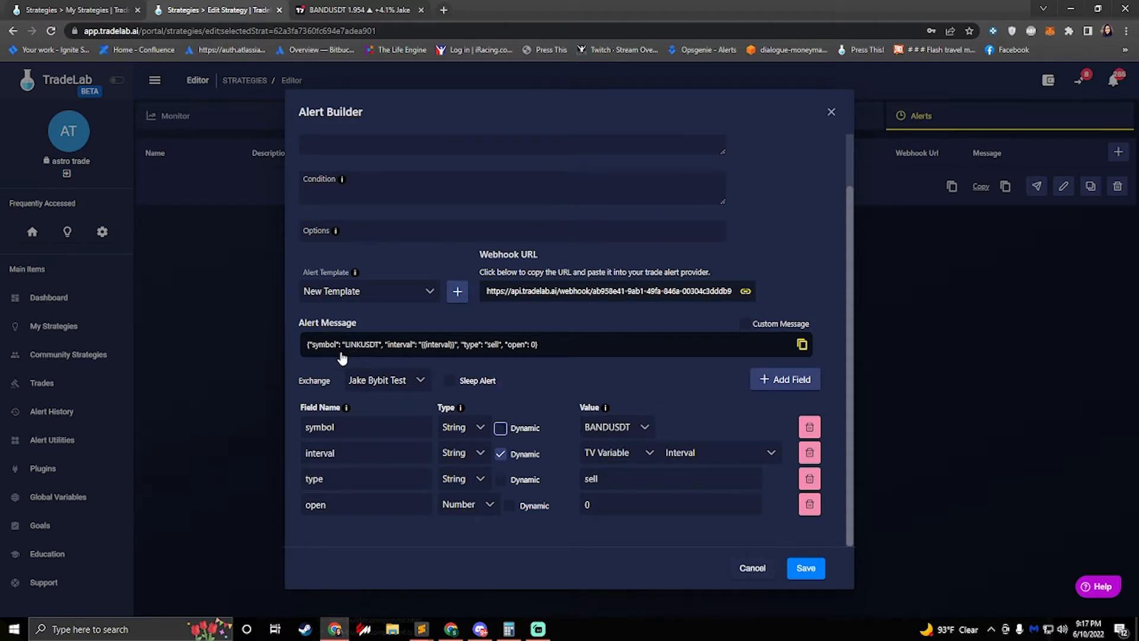
pyautogui.click(629, 428)
pyautogui.click(620, 478)
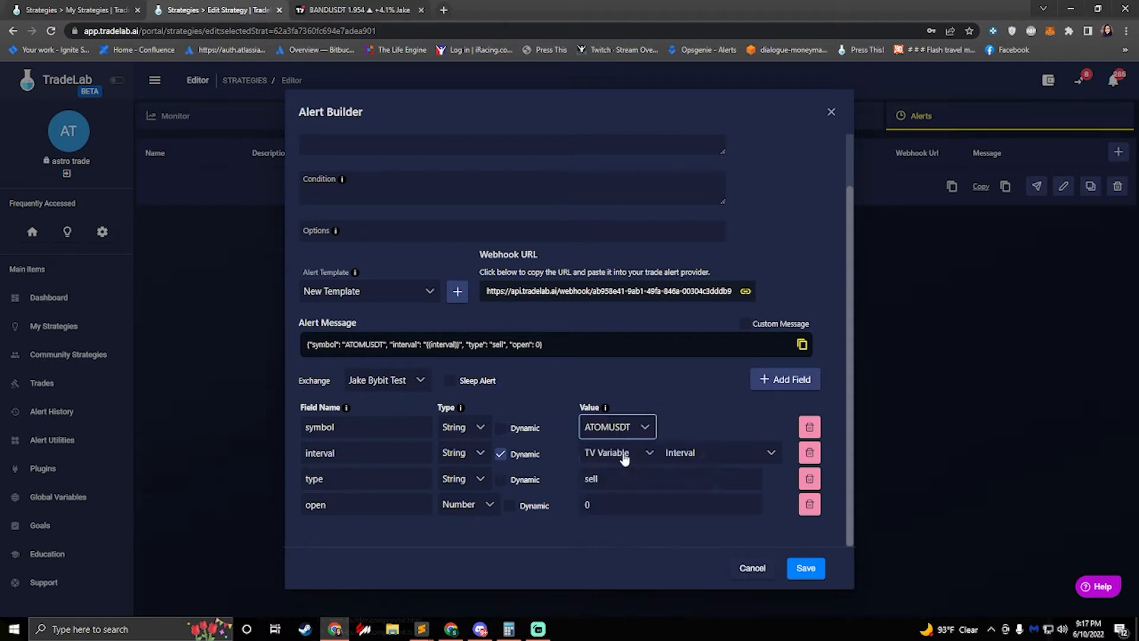
# - Set the alert's symbol value back to BANDUSDT and make the symbol field dynamic again
pyautogui.click(624, 432)
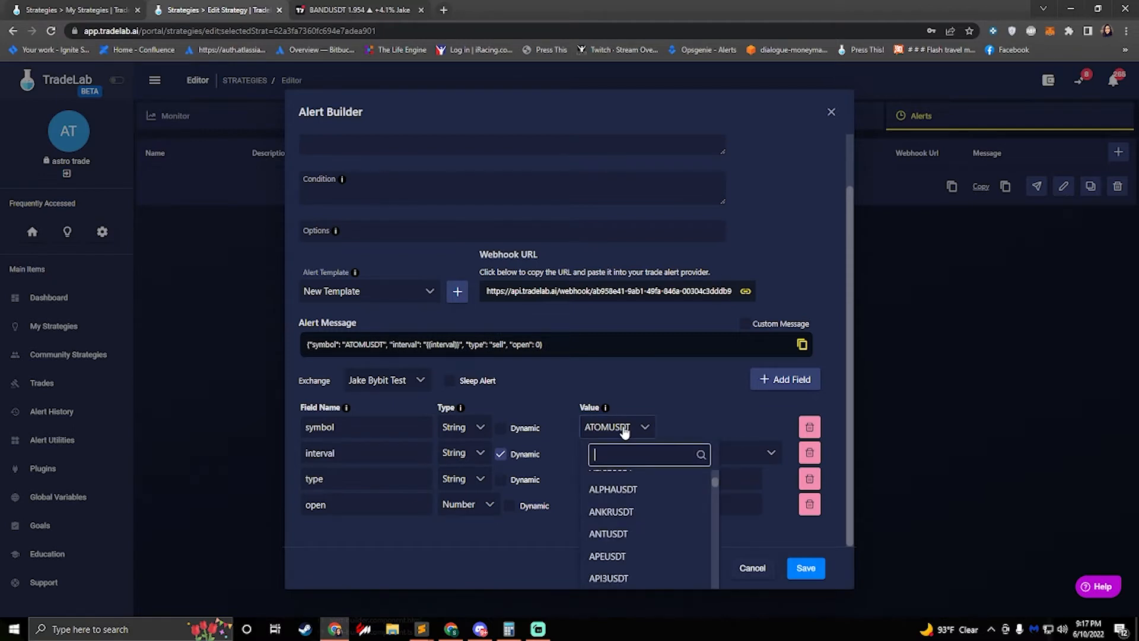
pyautogui.write('b')
pyautogui.press('BackSpace')
pyautogui.write('band')
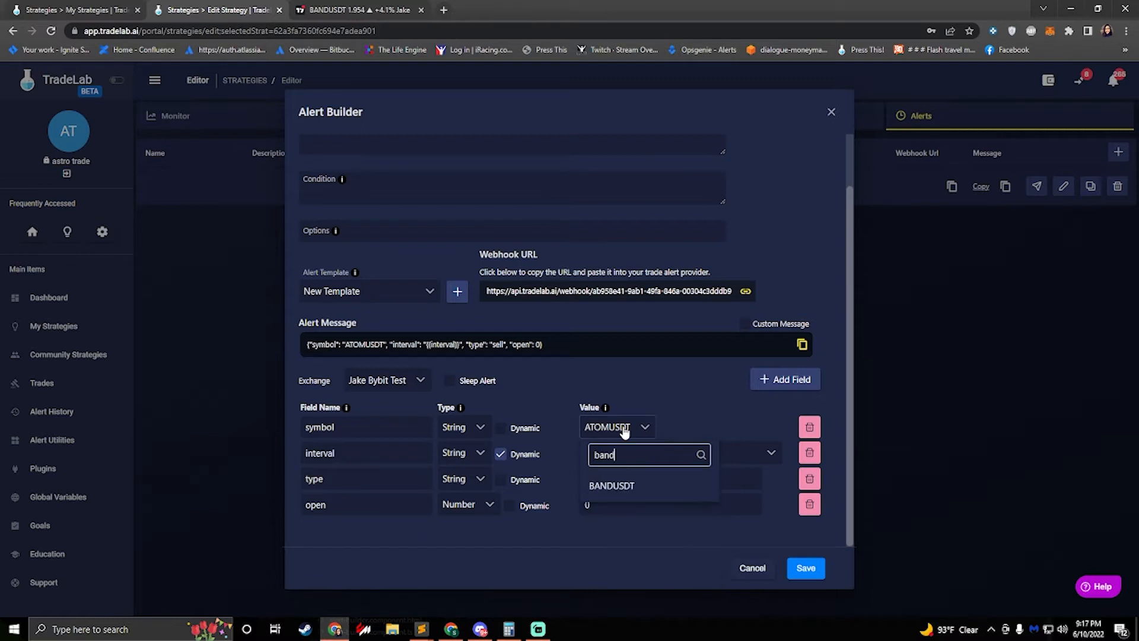
pyautogui.click(612, 485)
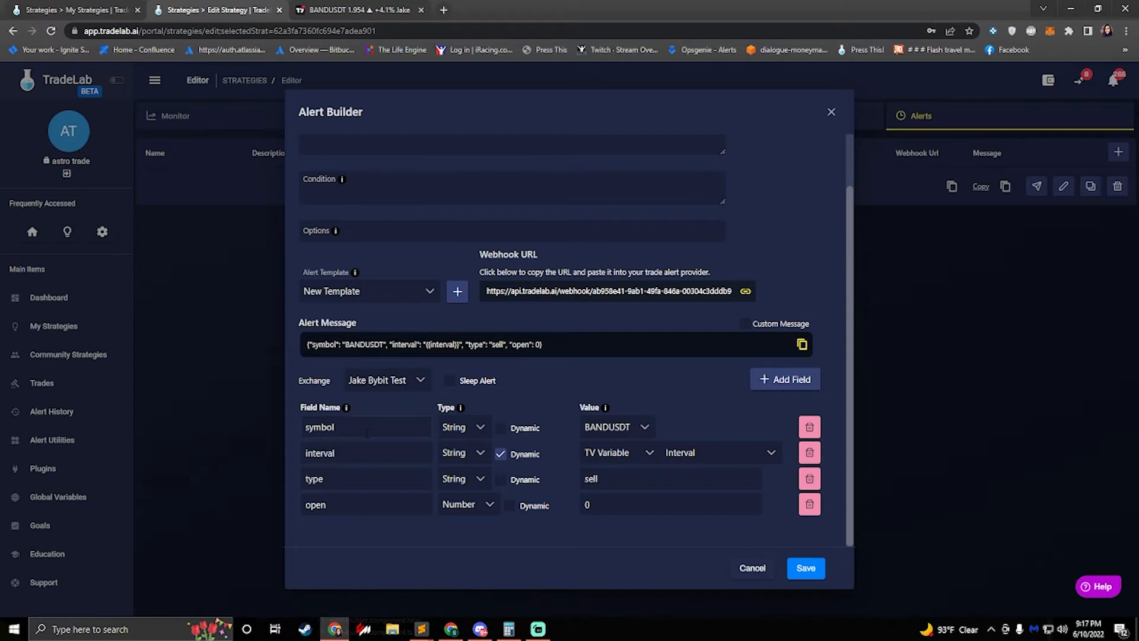
pyautogui.click(501, 429)
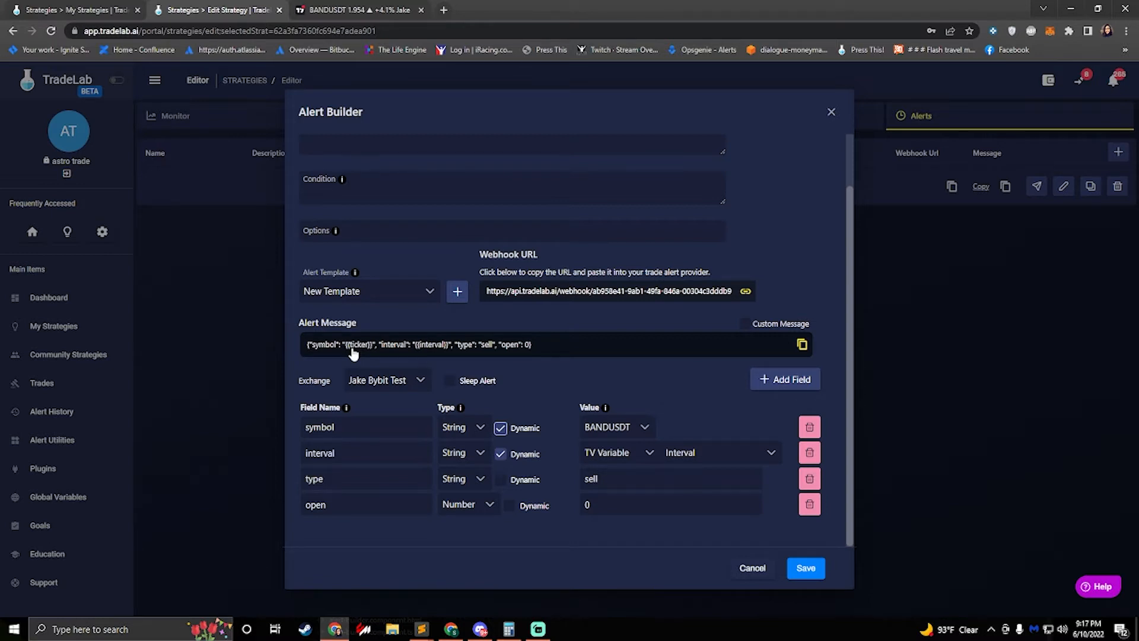
# - Search the web for tradingview variables in a new browser tab and open the article on using a variable value in an alert
pyautogui.click(443, 9)
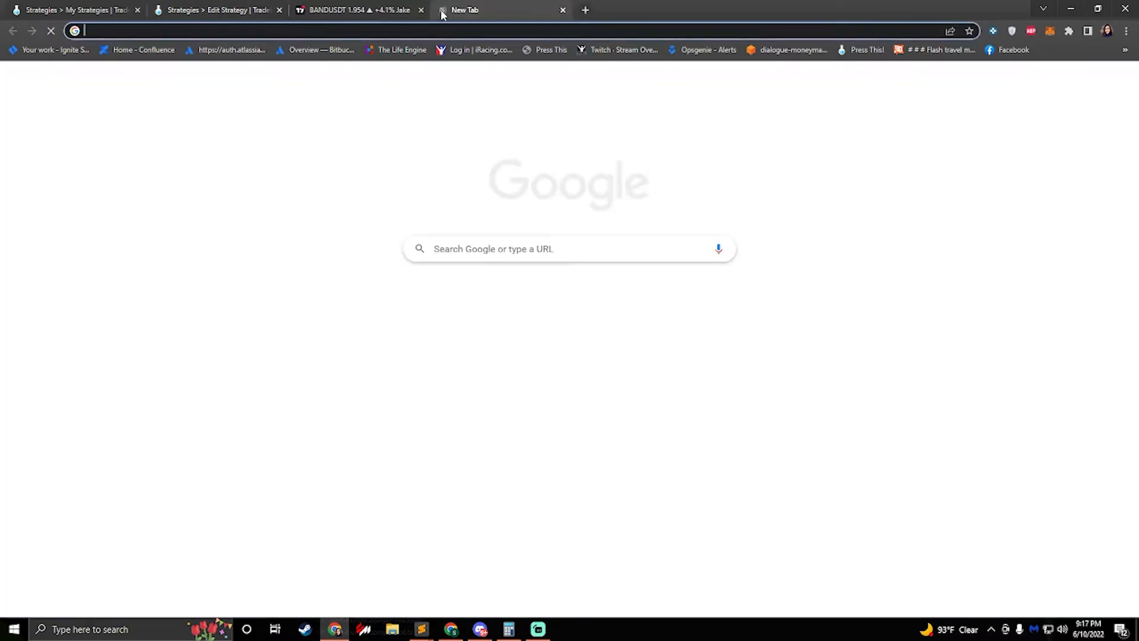
pyautogui.write('trading')
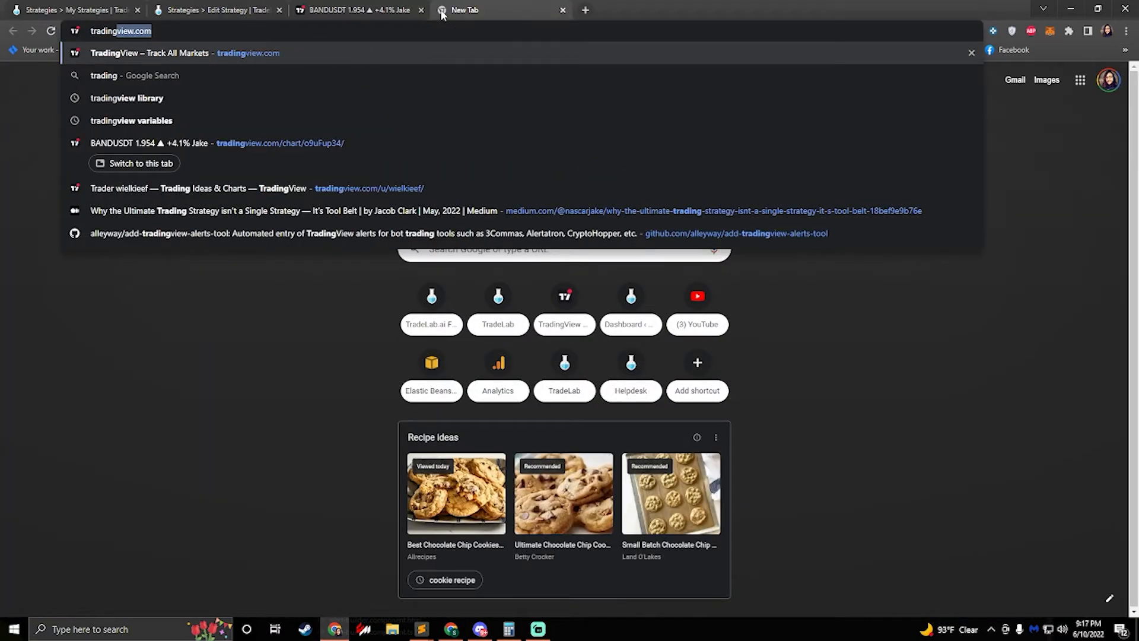
pyautogui.write('view va')
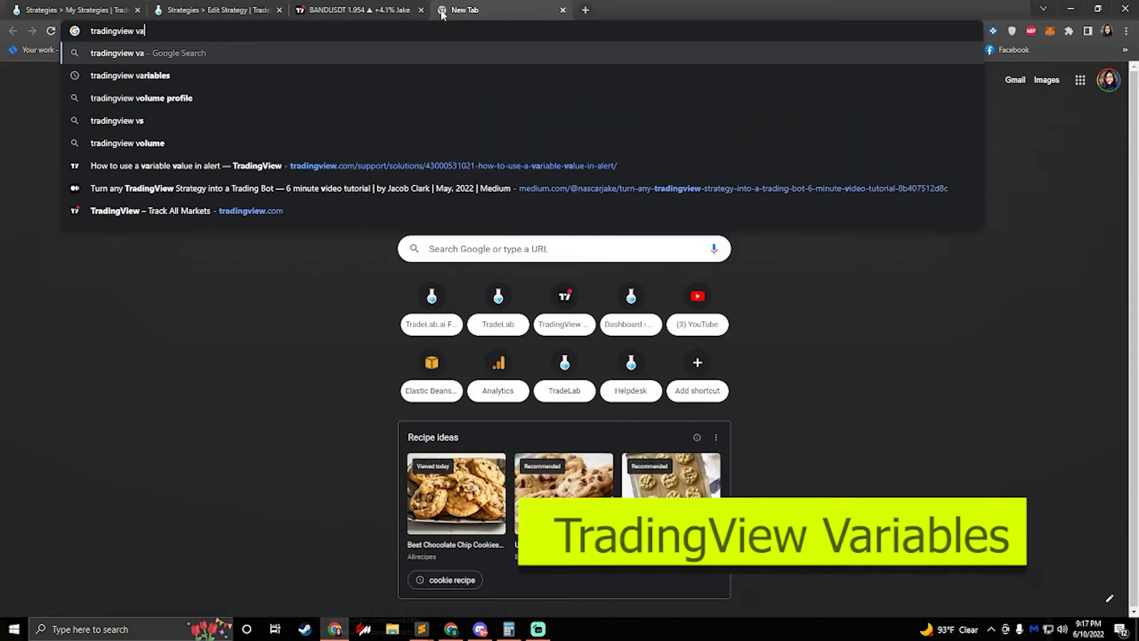
pyautogui.write('ra')
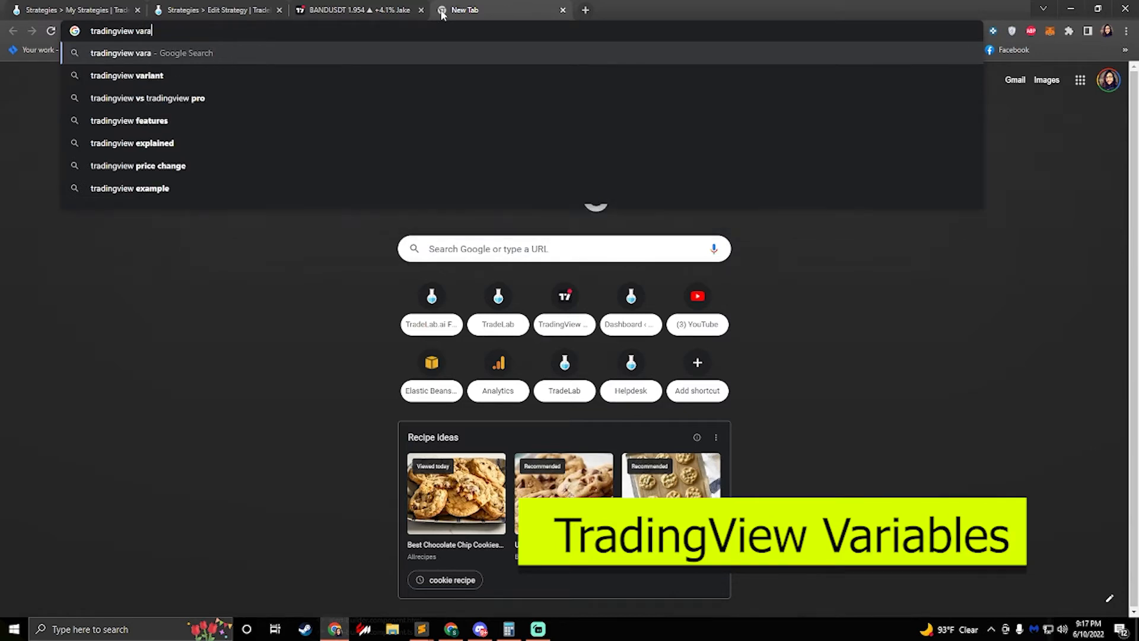
pyautogui.press('BackSpace')
pyautogui.write('iables')
pyautogui.press('Return')
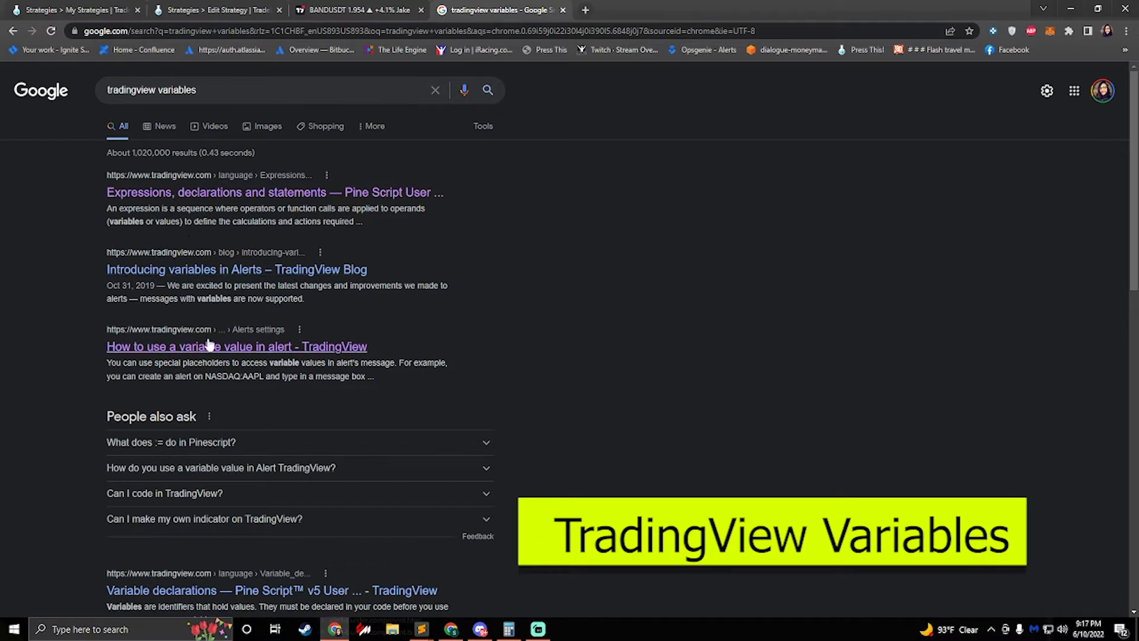
pyautogui.click(245, 353)
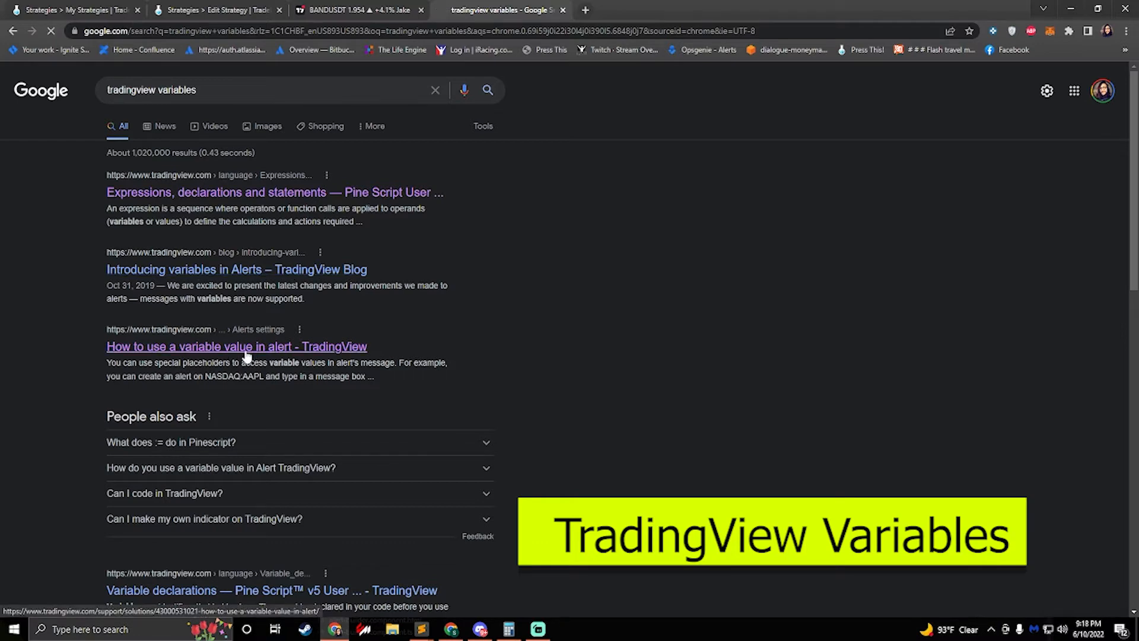
# - Examine the article's list of alert placeholders, including the strategy ones, and compare it with the TradeLab alert message
pyautogui.scroll(-2, 326, 264)
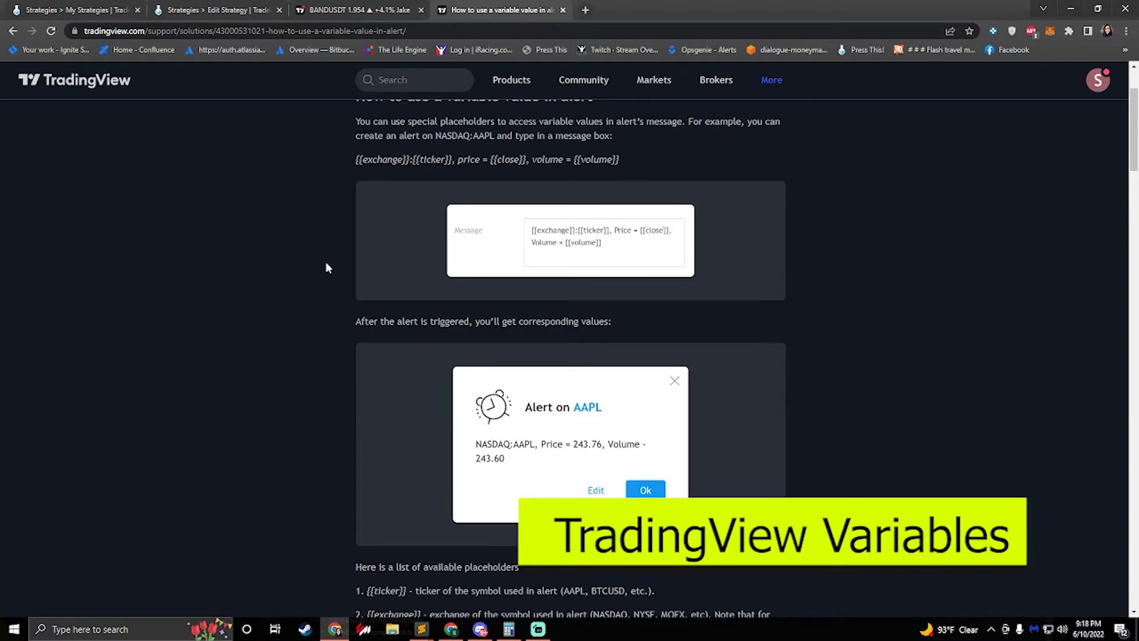
pyautogui.scroll(-15, 326, 263)
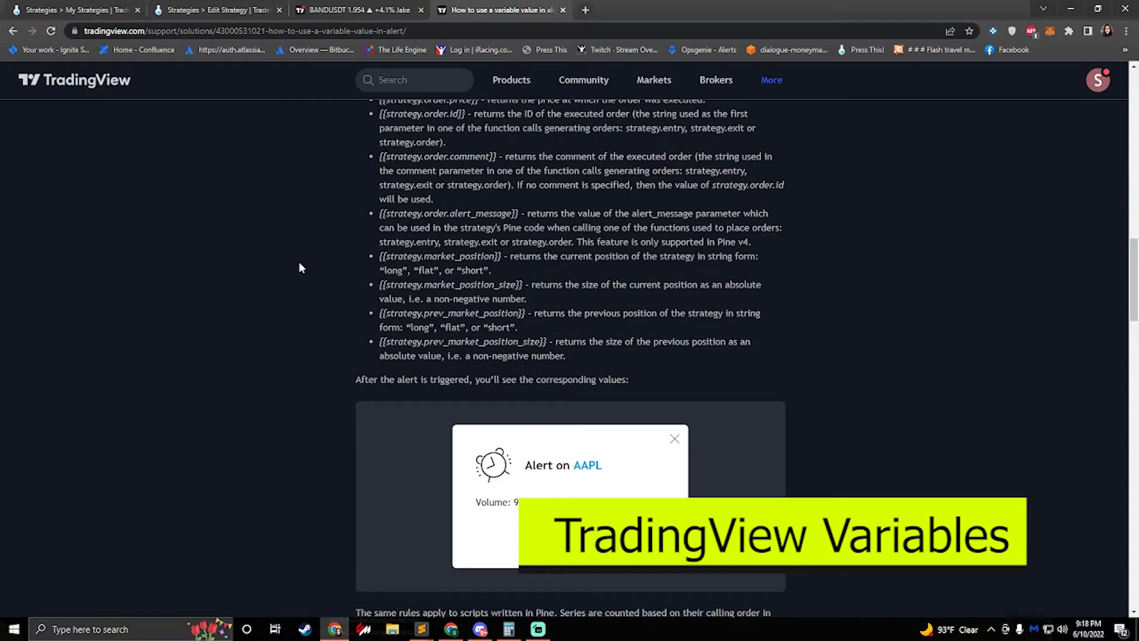
pyautogui.scroll(5, 298, 264)
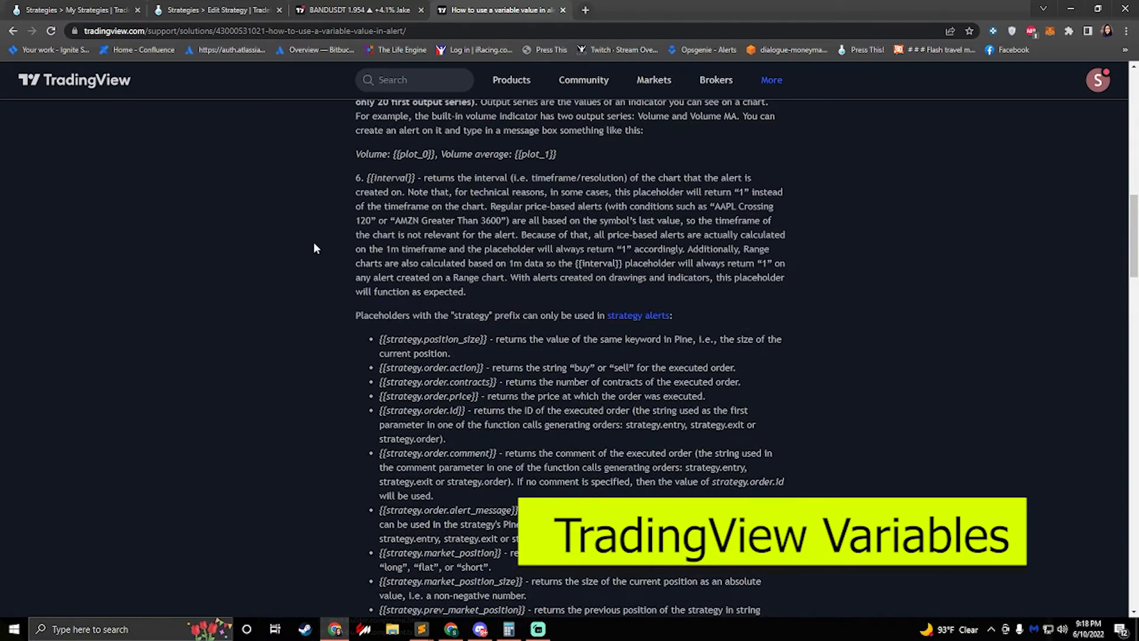
pyautogui.scroll(6, 332, 206)
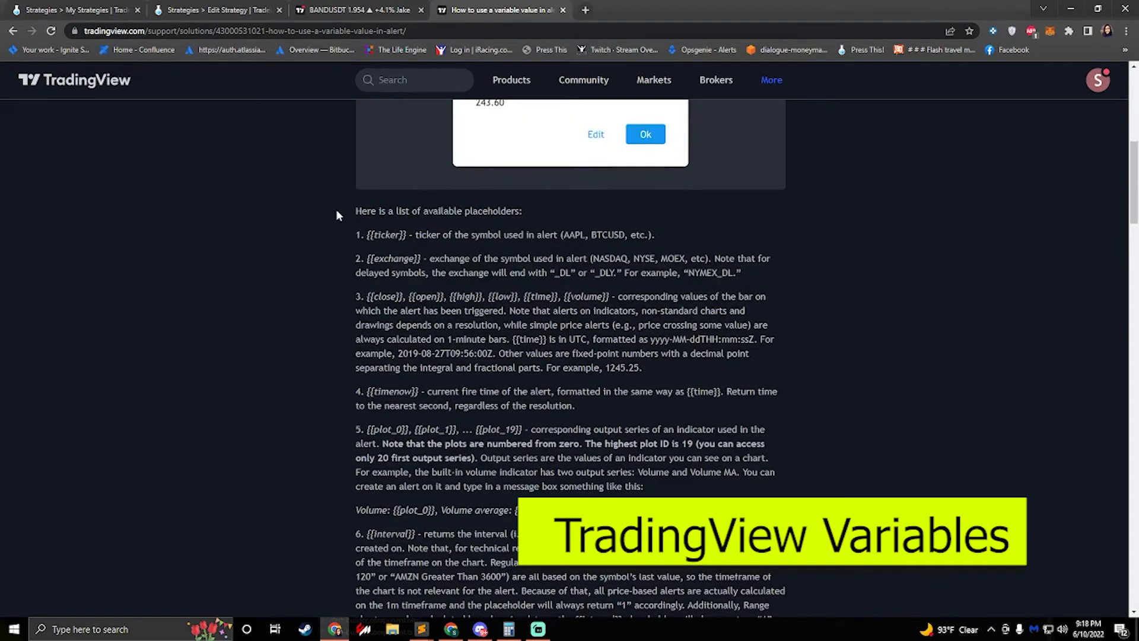
pyautogui.scroll(8, 336, 215)
pyautogui.scroll(-9, 353, 231)
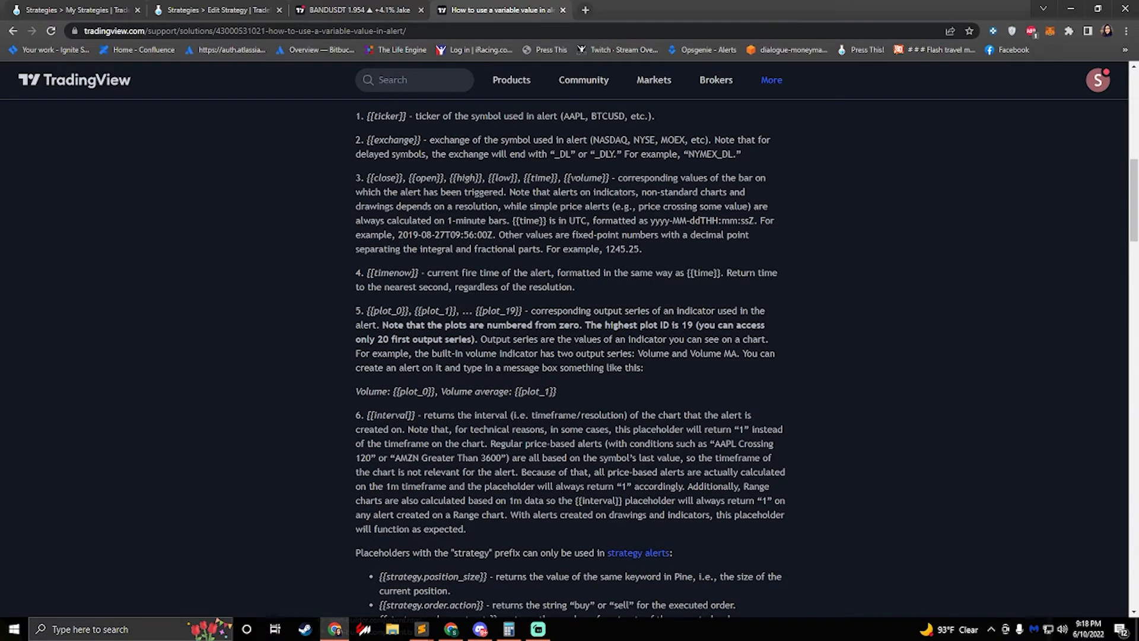
pyautogui.scroll(-7, 359, 350)
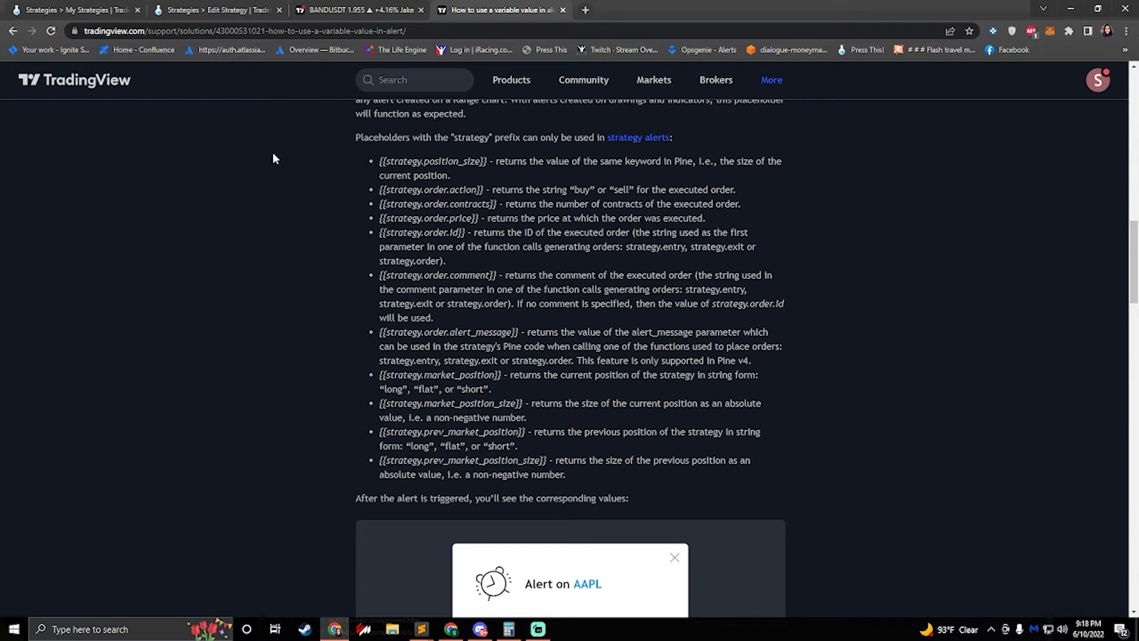
pyautogui.click(208, 12)
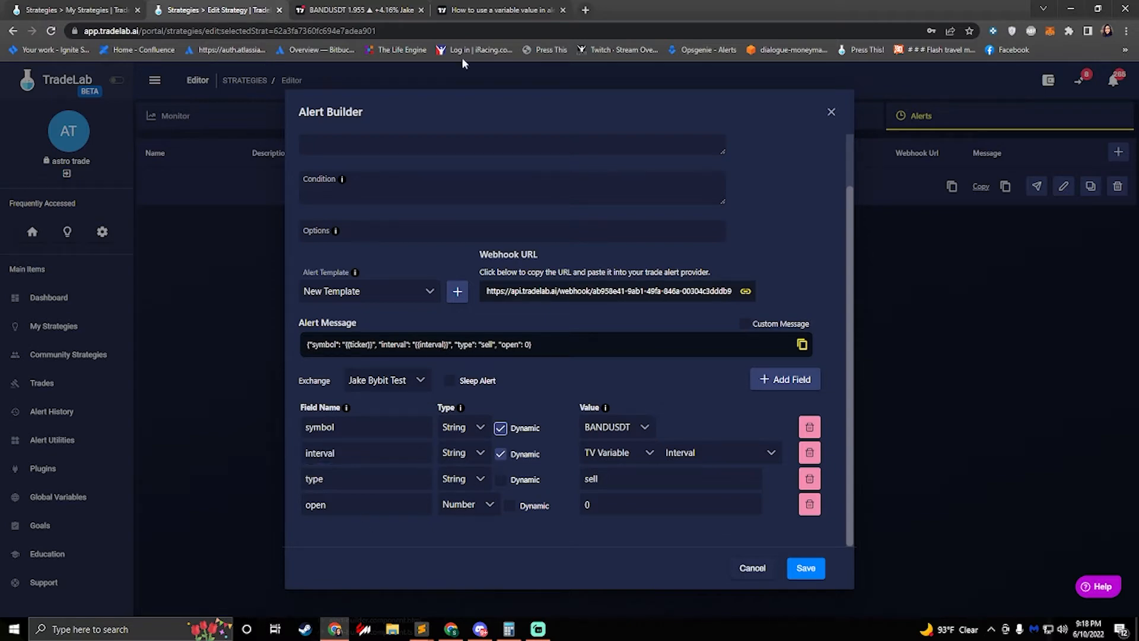
pyautogui.click(494, 8)
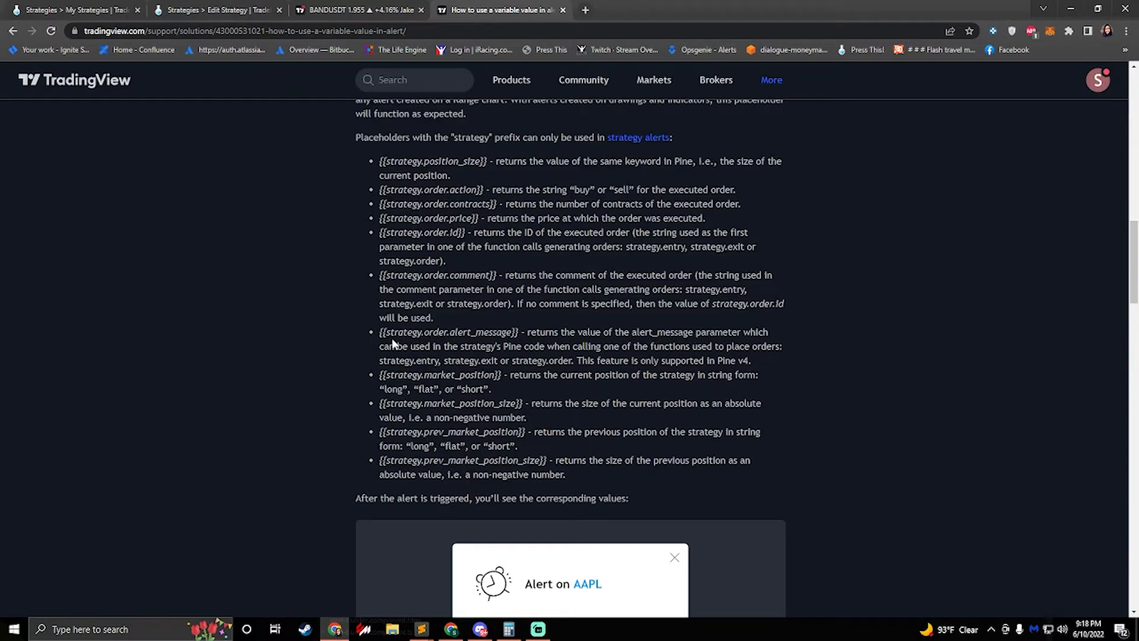
# - Review the interval field's dynamic value types and TV variables in TradeLab, comparing them with the chart's timeframes and the article's placeholders
pyautogui.click(208, 10)
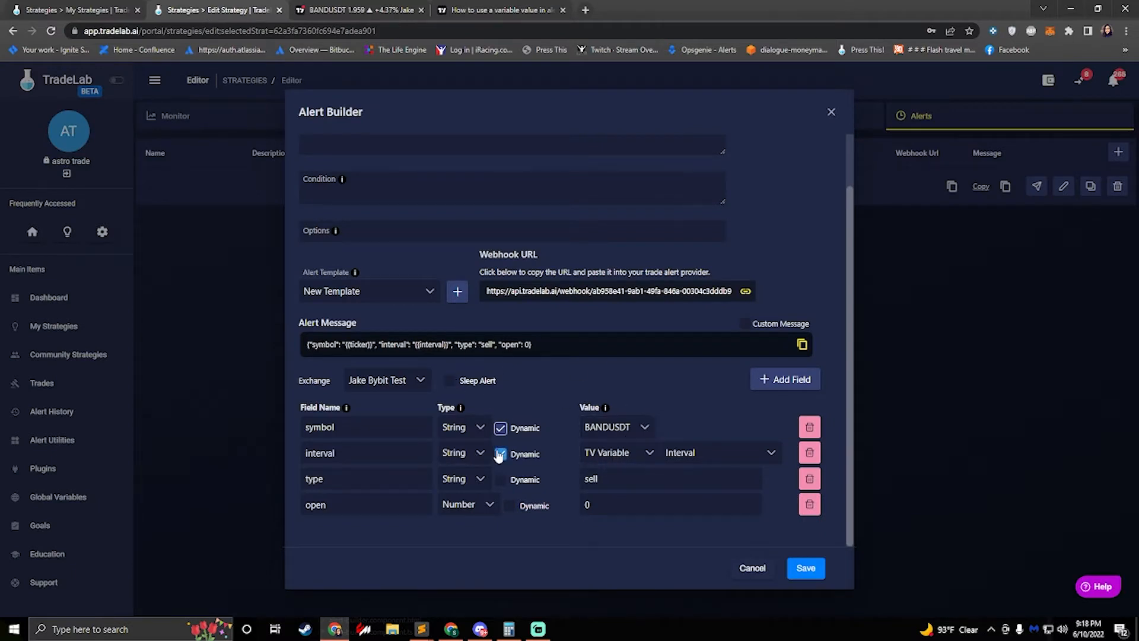
pyautogui.click(625, 452)
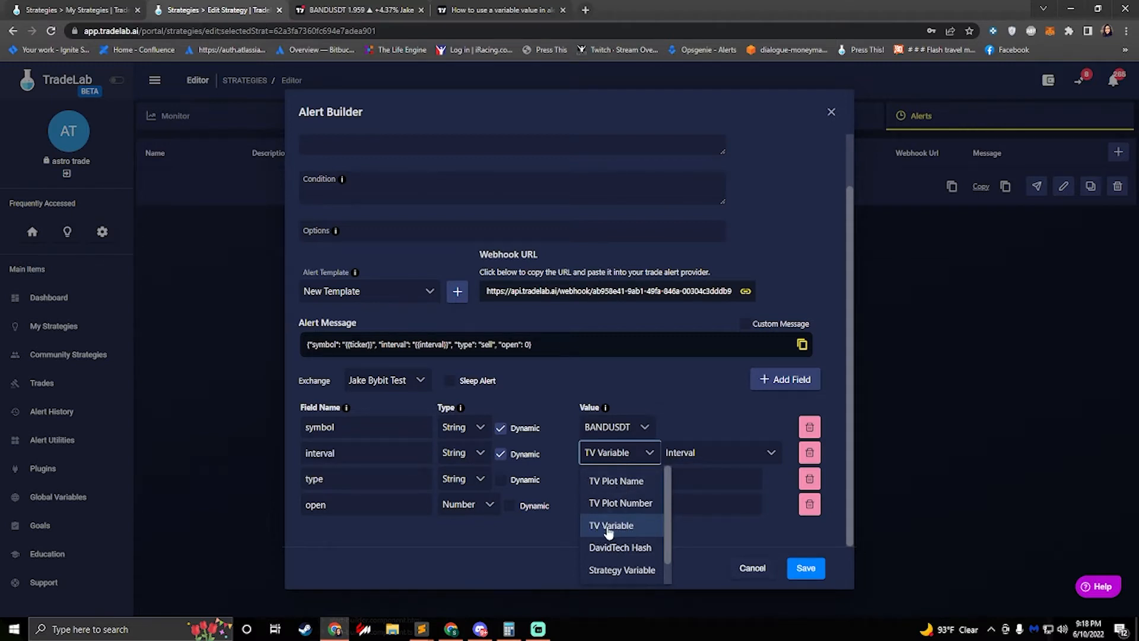
pyautogui.click(696, 417)
pyautogui.click(706, 454)
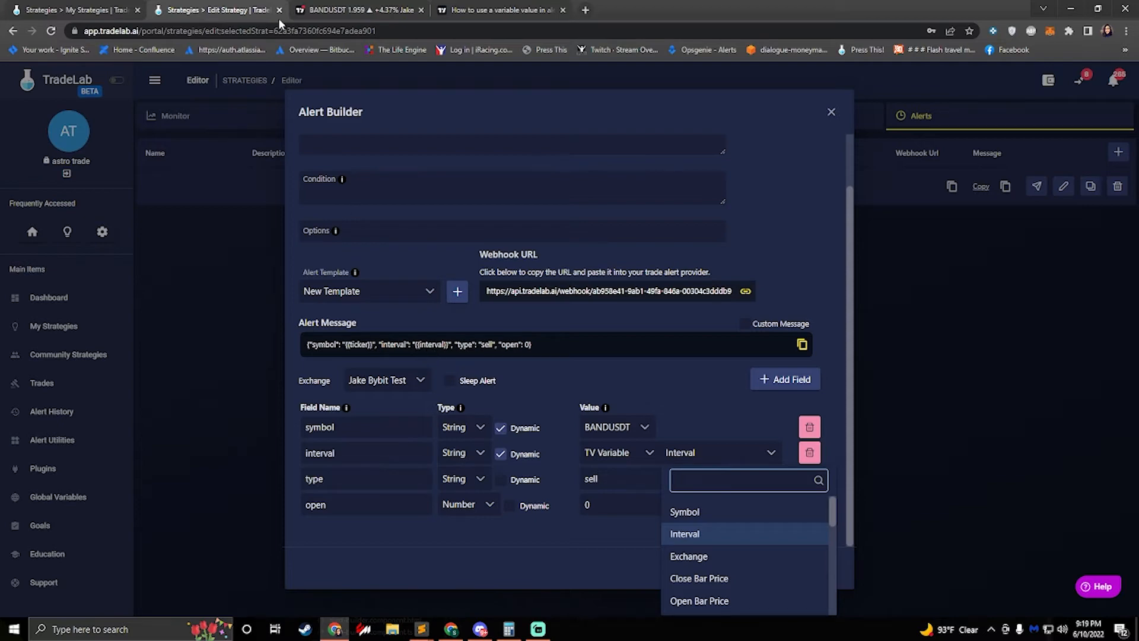
pyautogui.click(353, 10)
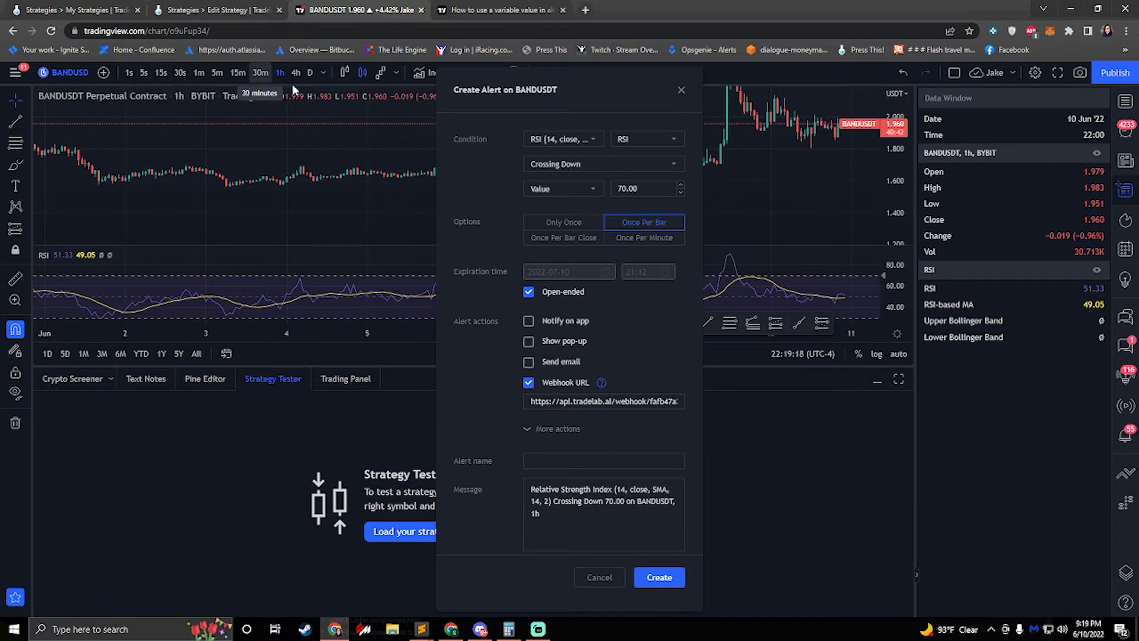
pyautogui.click(207, 8)
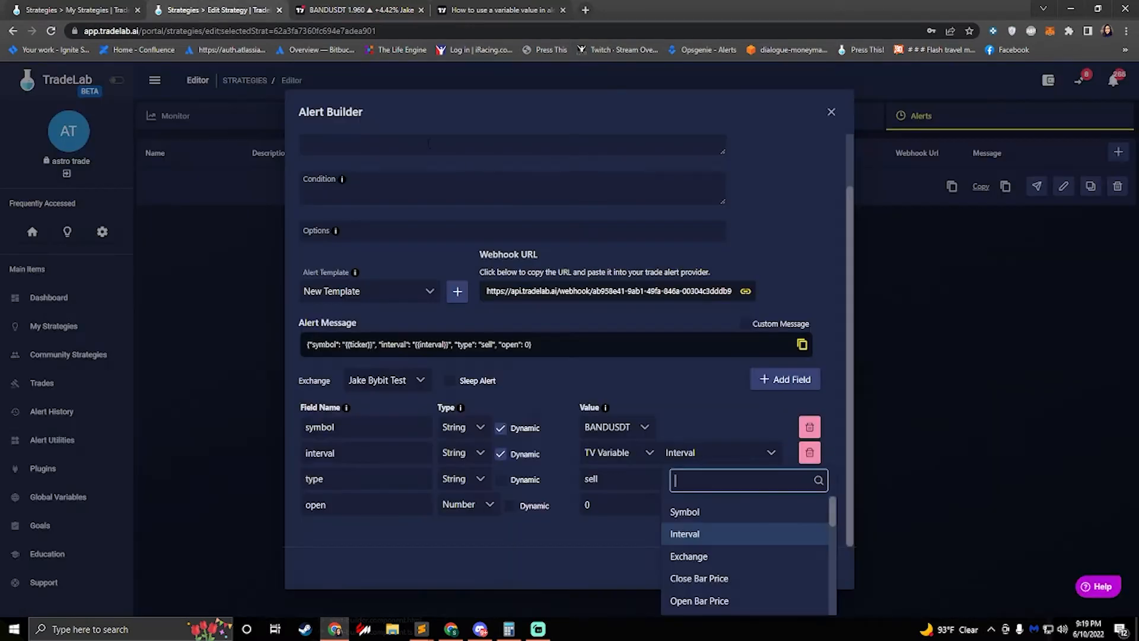
pyautogui.click(504, 8)
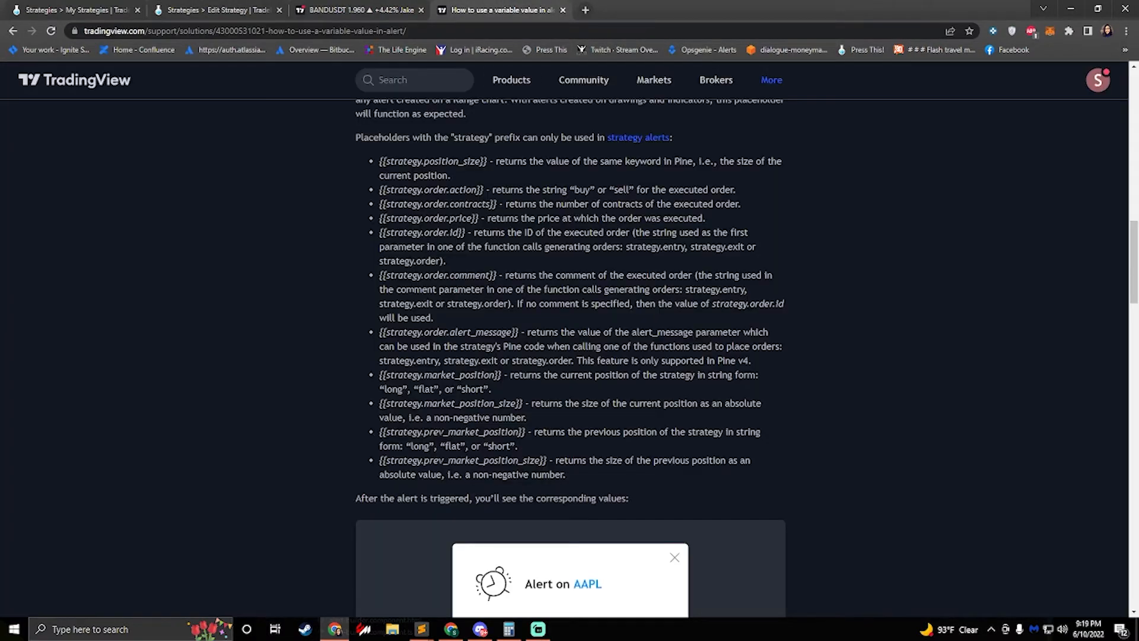
pyautogui.scroll(20, 378, 259)
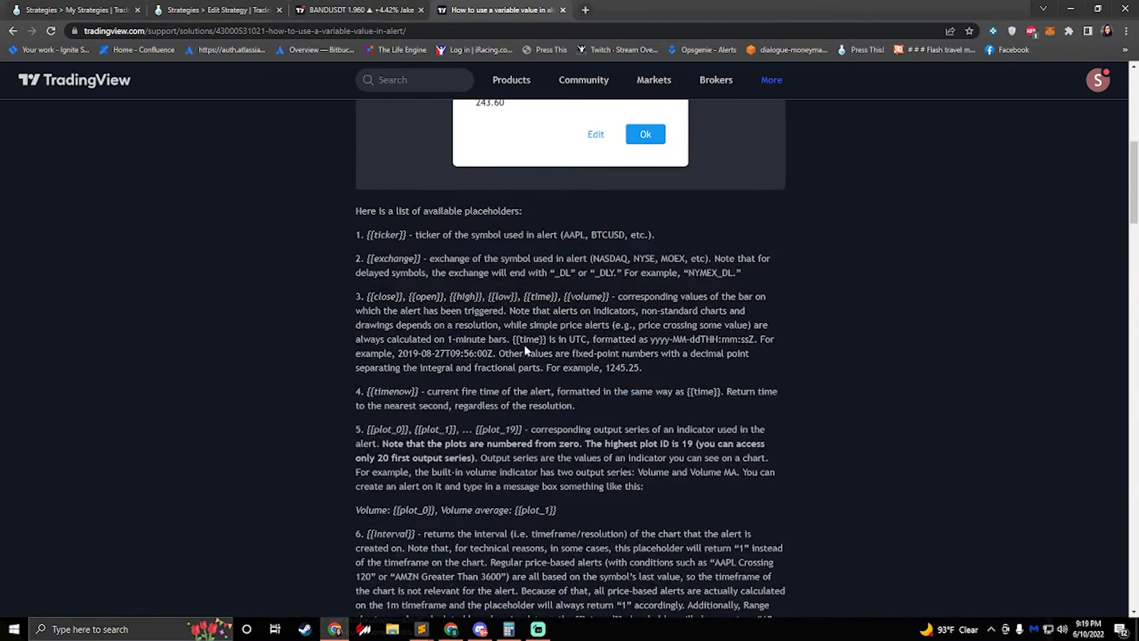
pyautogui.scroll(-3, 524, 345)
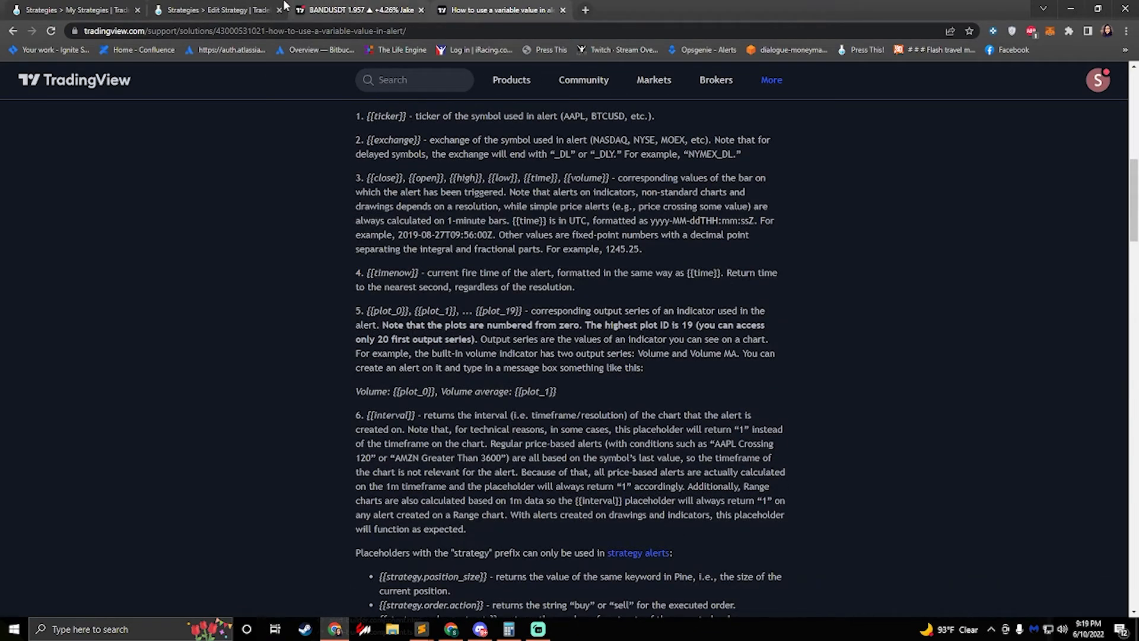
# - Look through the TV variables offered for the interval field and check the RSI plots in the TradingView chart's Data Window
pyautogui.click(198, 8)
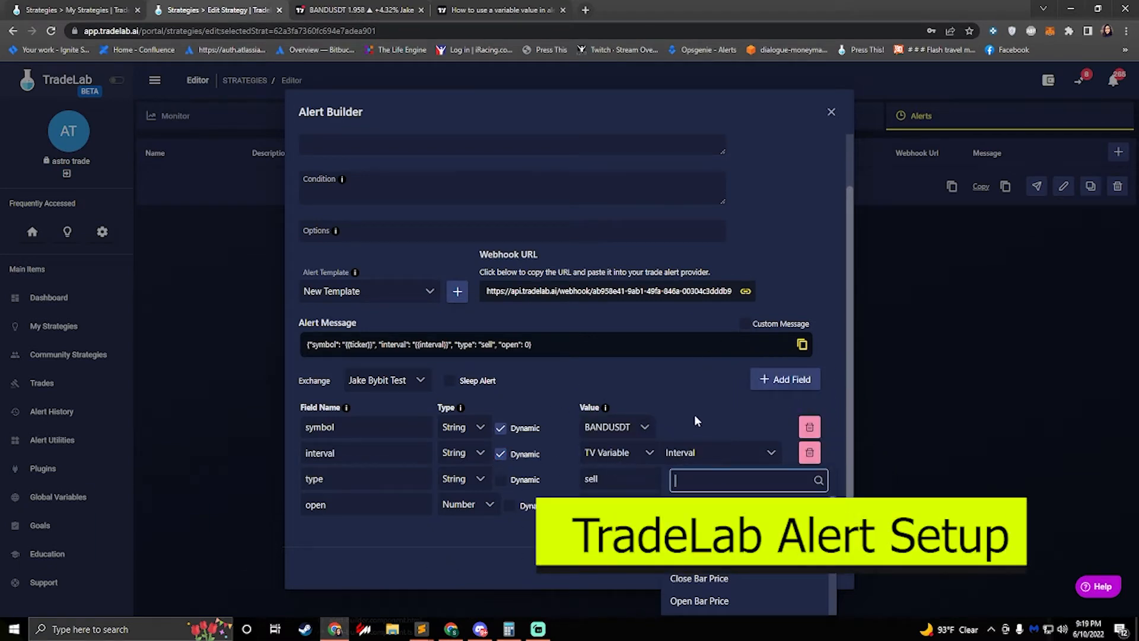
pyautogui.scroll(-3, 742, 587)
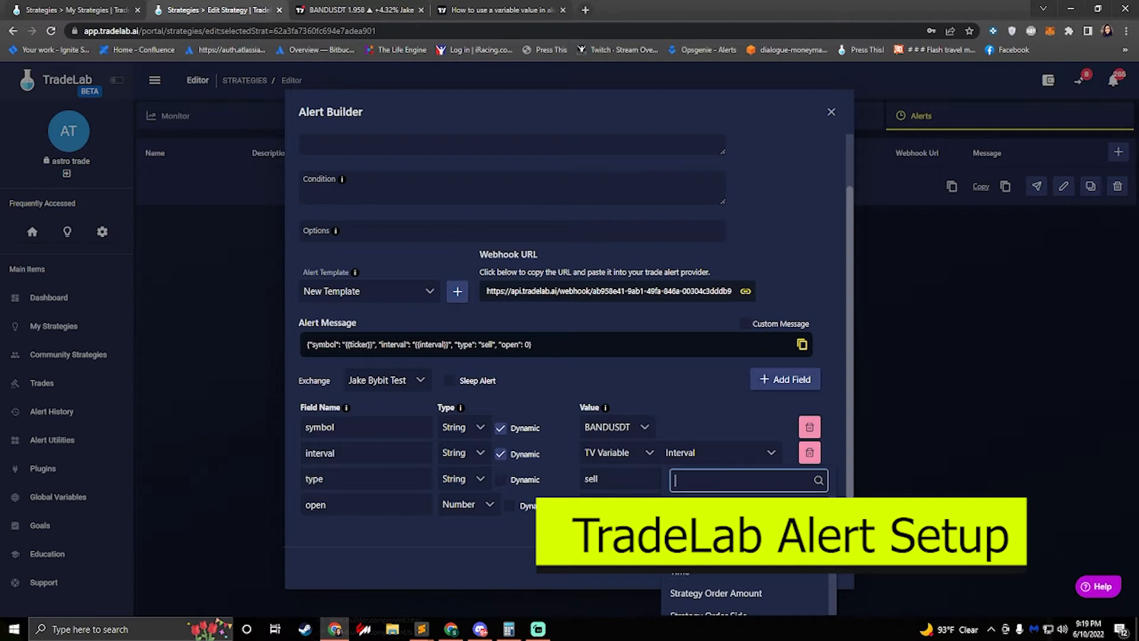
pyautogui.scroll(1, 718, 593)
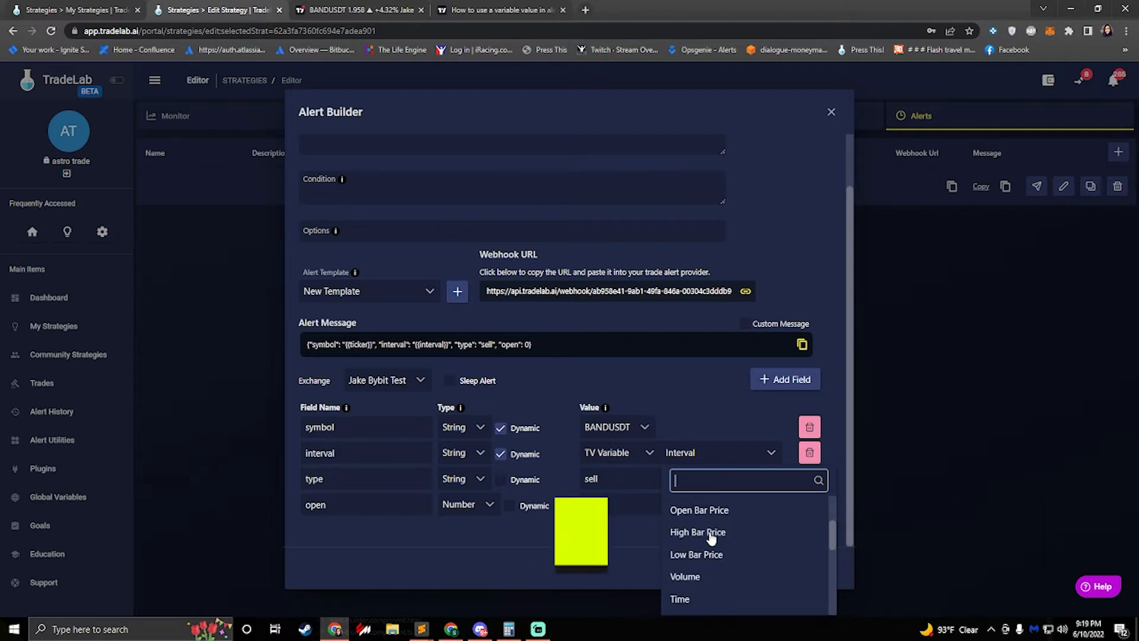
pyautogui.scroll(-1, 711, 537)
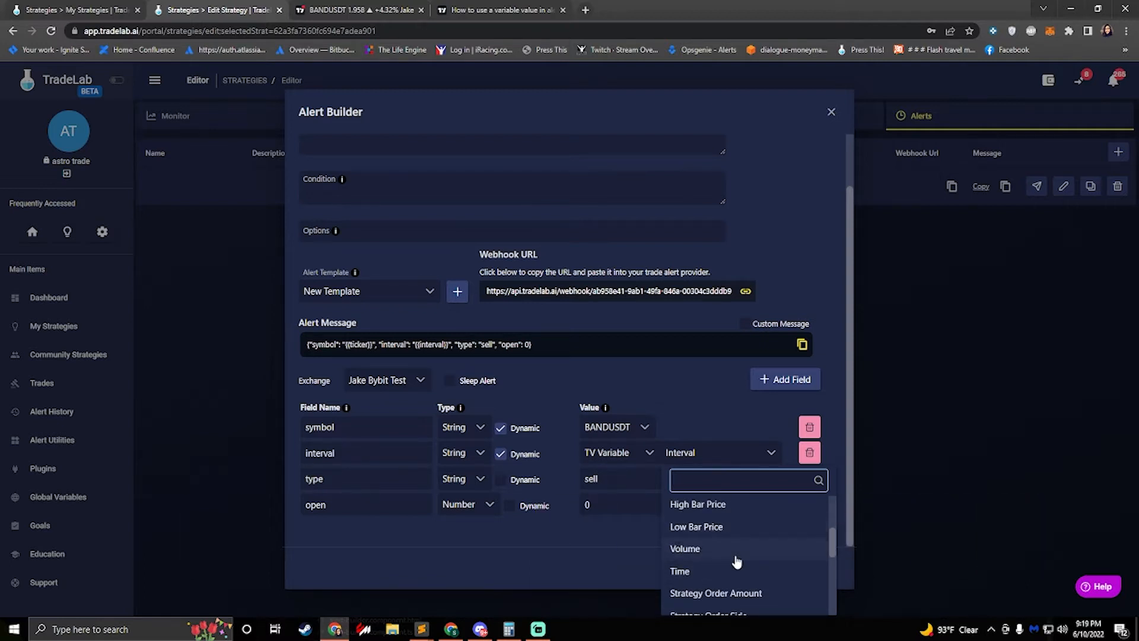
pyautogui.click(344, 5)
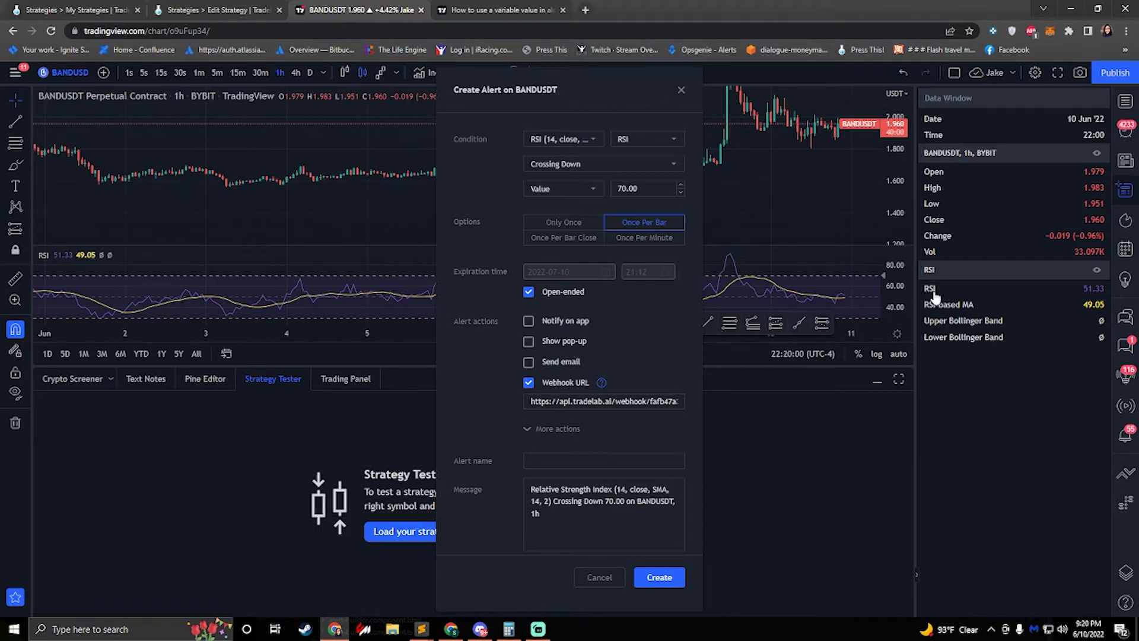
pyautogui.click(207, 10)
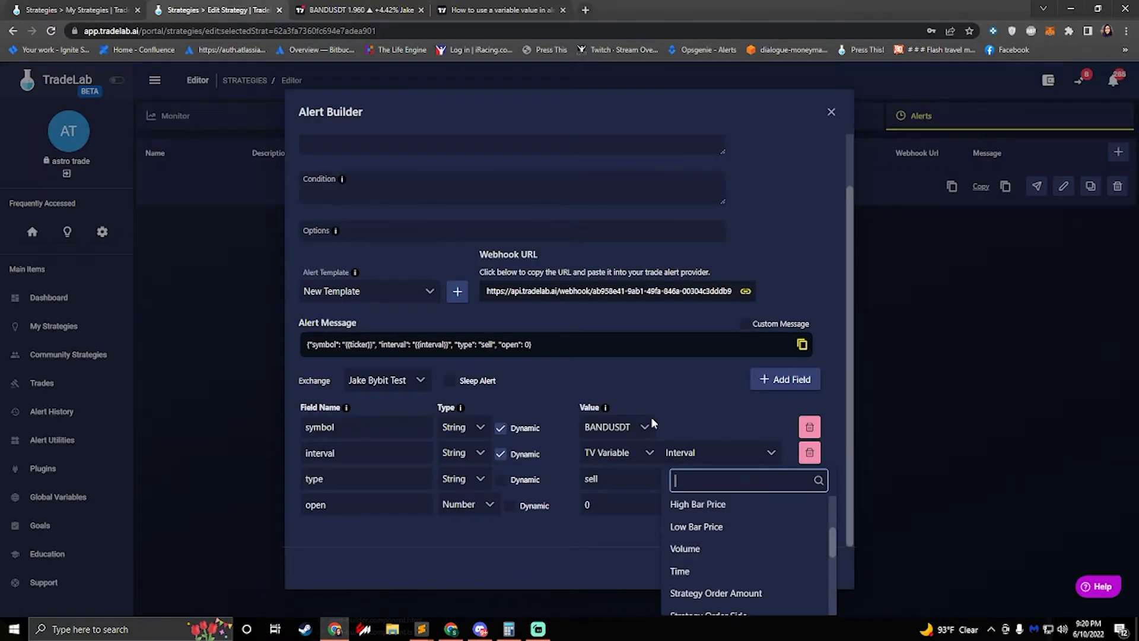
pyautogui.click(436, 546)
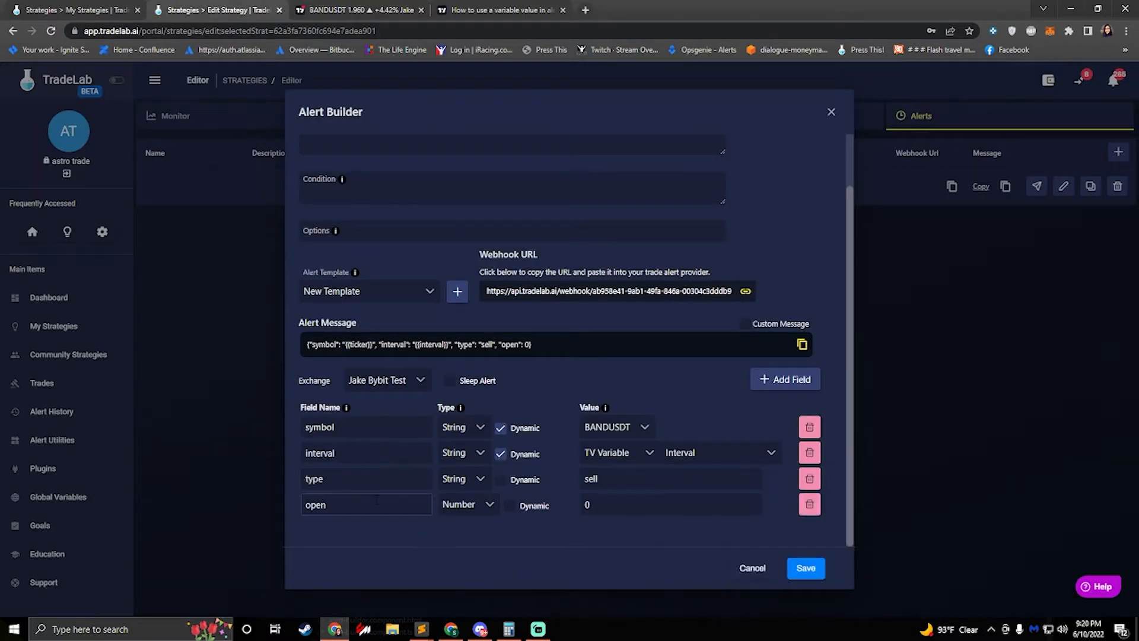
# - Make the open field dynamic and set its value to the TV Variable Open Bar Price
pyautogui.doubleClick(321, 504)
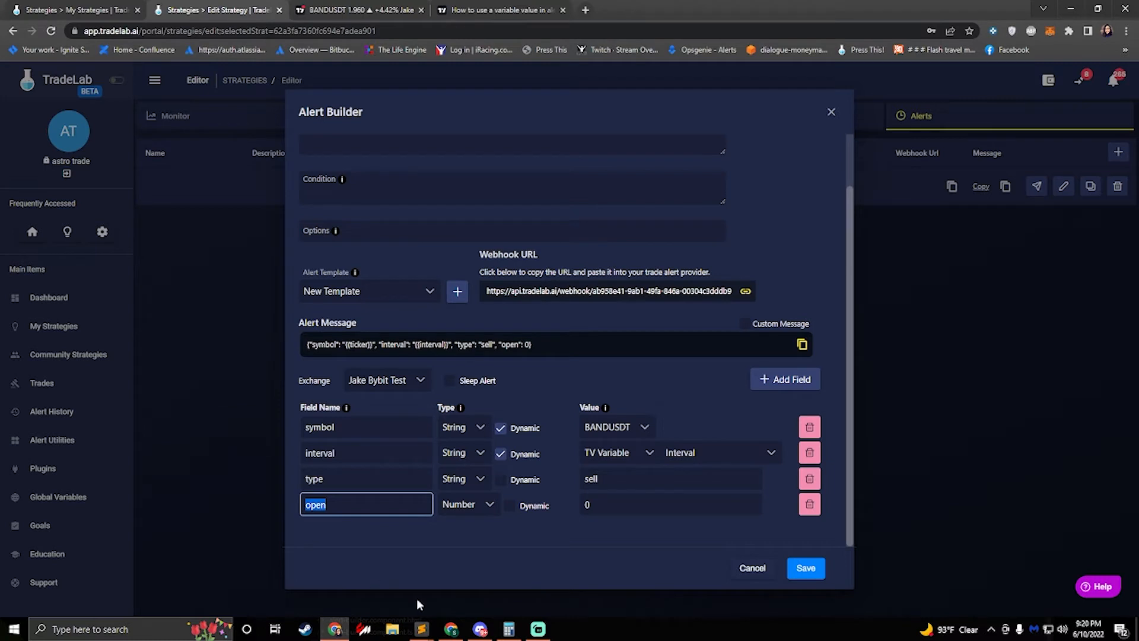
pyautogui.click(512, 505)
pyautogui.click(620, 504)
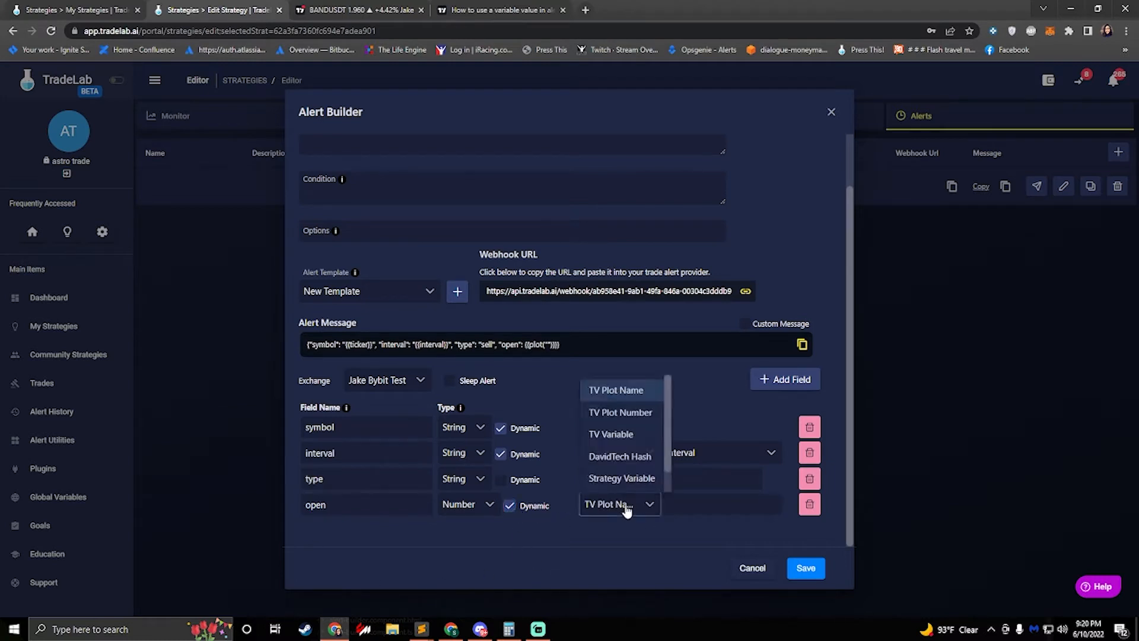
pyautogui.click(617, 433)
pyautogui.click(706, 504)
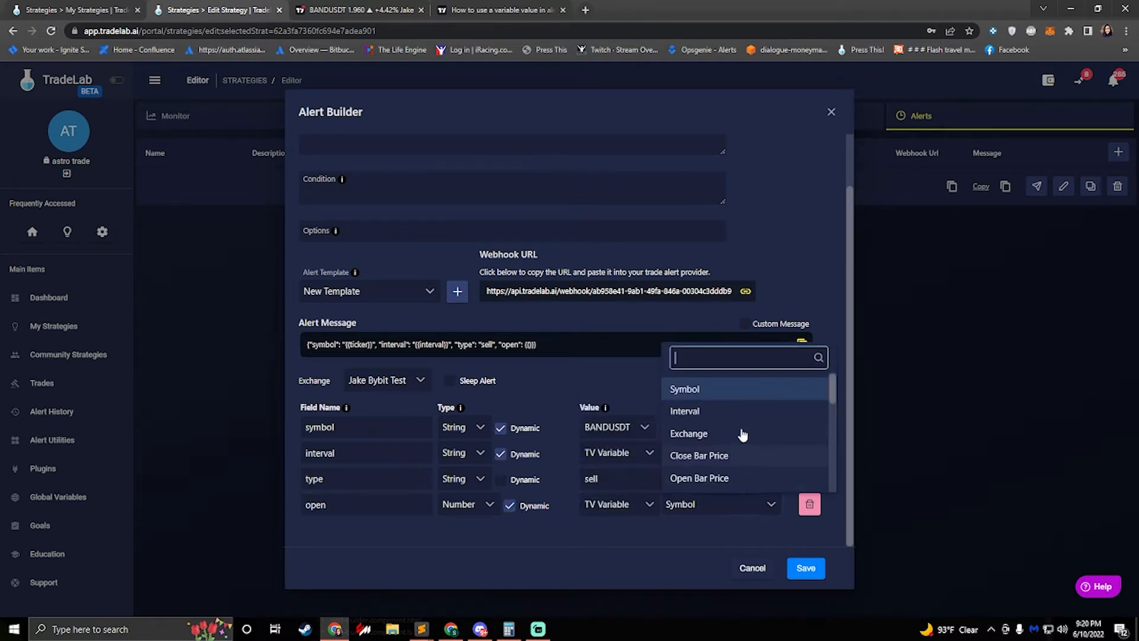
pyautogui.click(712, 478)
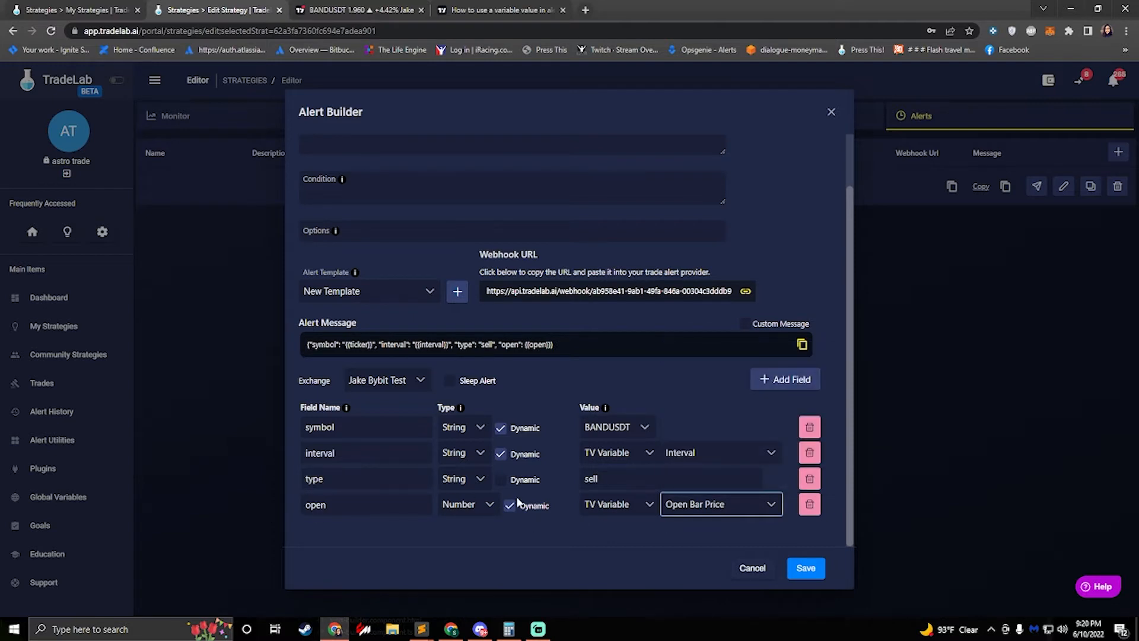
# - Rename the open field to rsi and set its value to the TV Plot Name RSI, checking the plot name in TradingView
pyautogui.moveTo(350, 504); pyautogui.dragTo(201, 497)
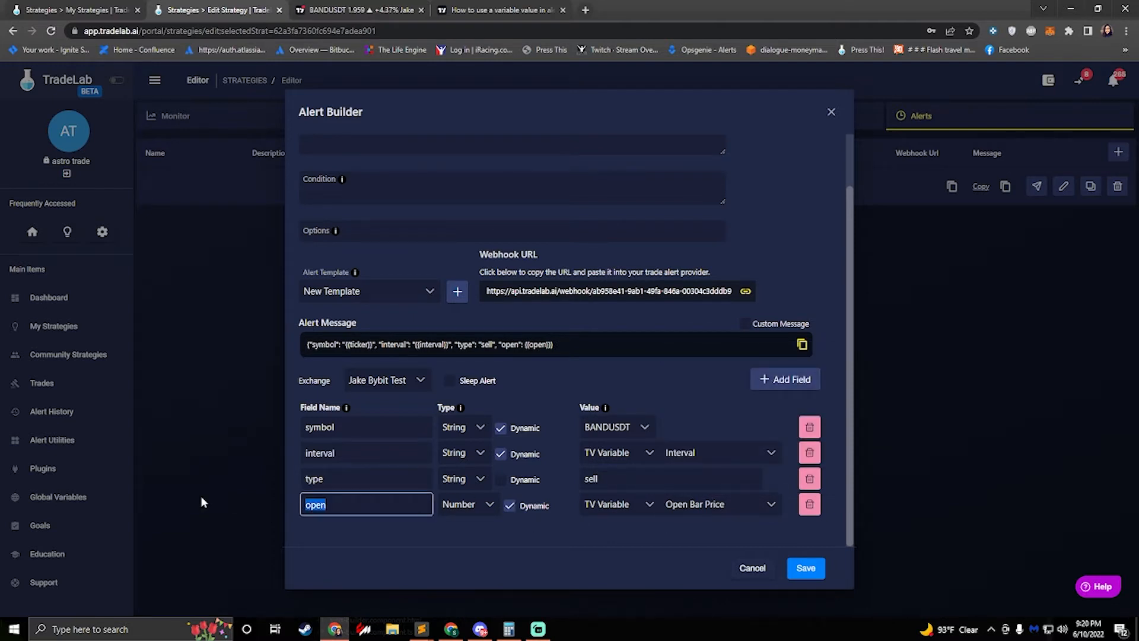
pyautogui.write('rsi')
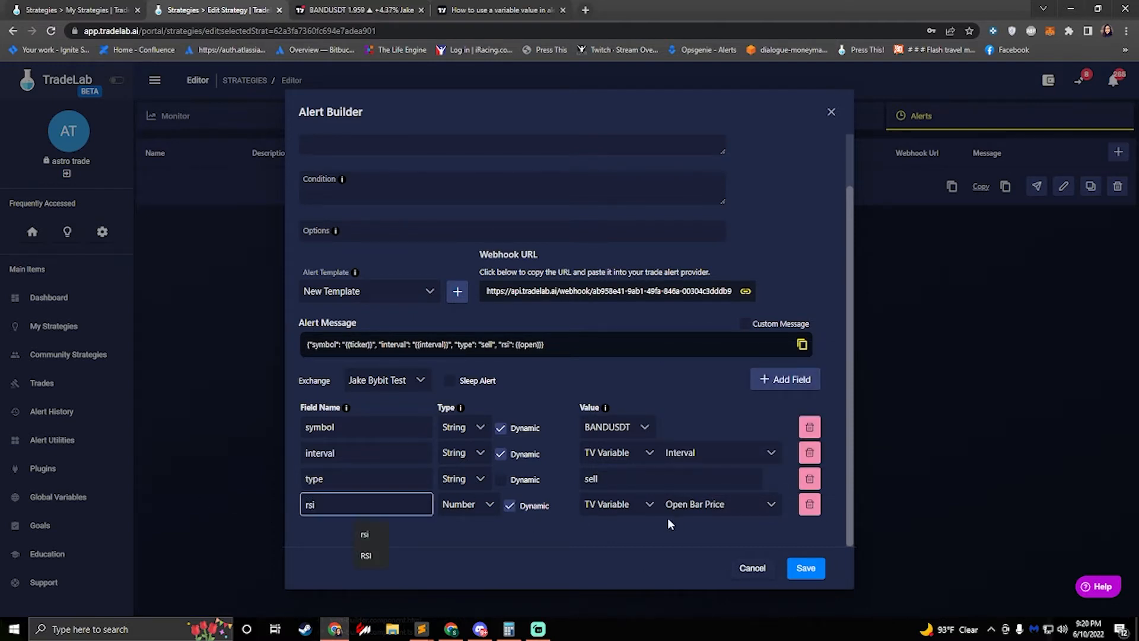
pyautogui.click(630, 509)
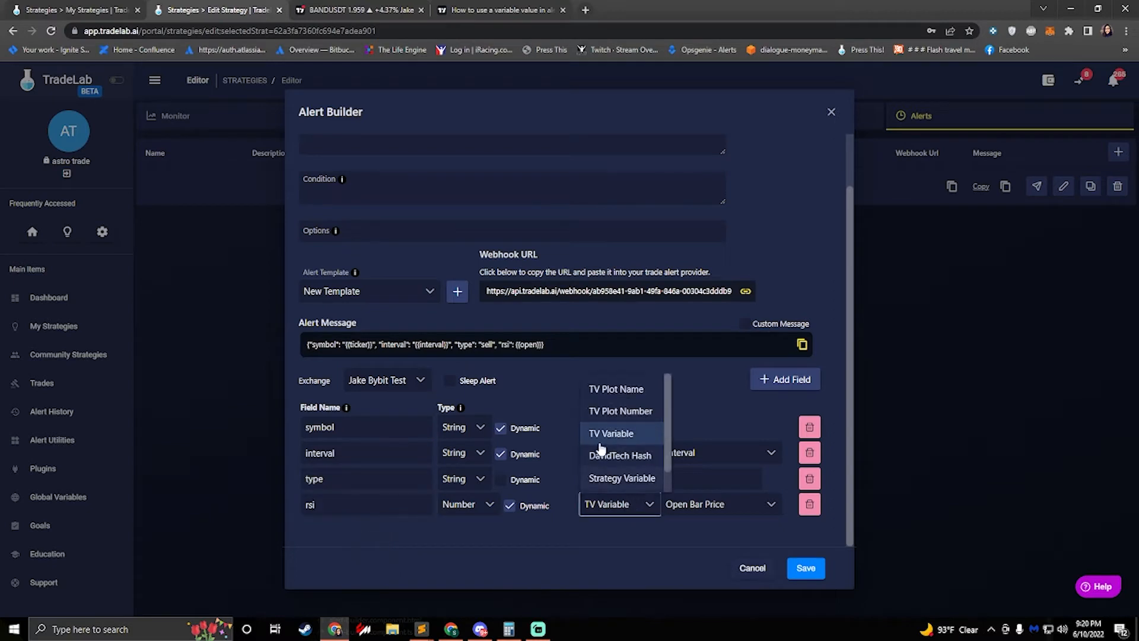
pyautogui.click(620, 392)
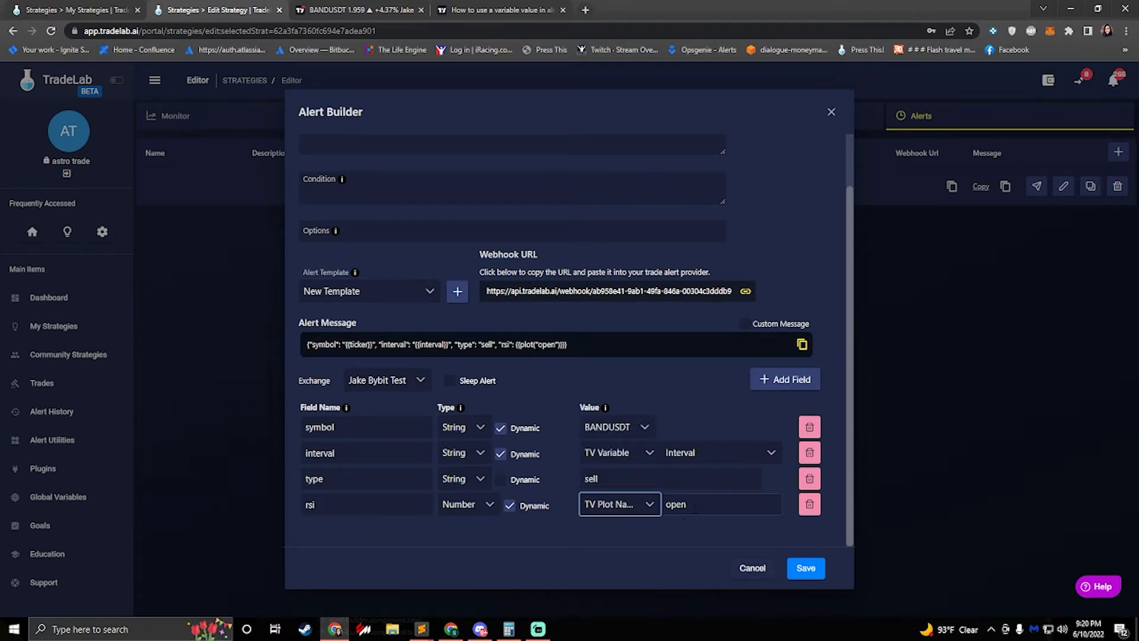
pyautogui.click(302, 9)
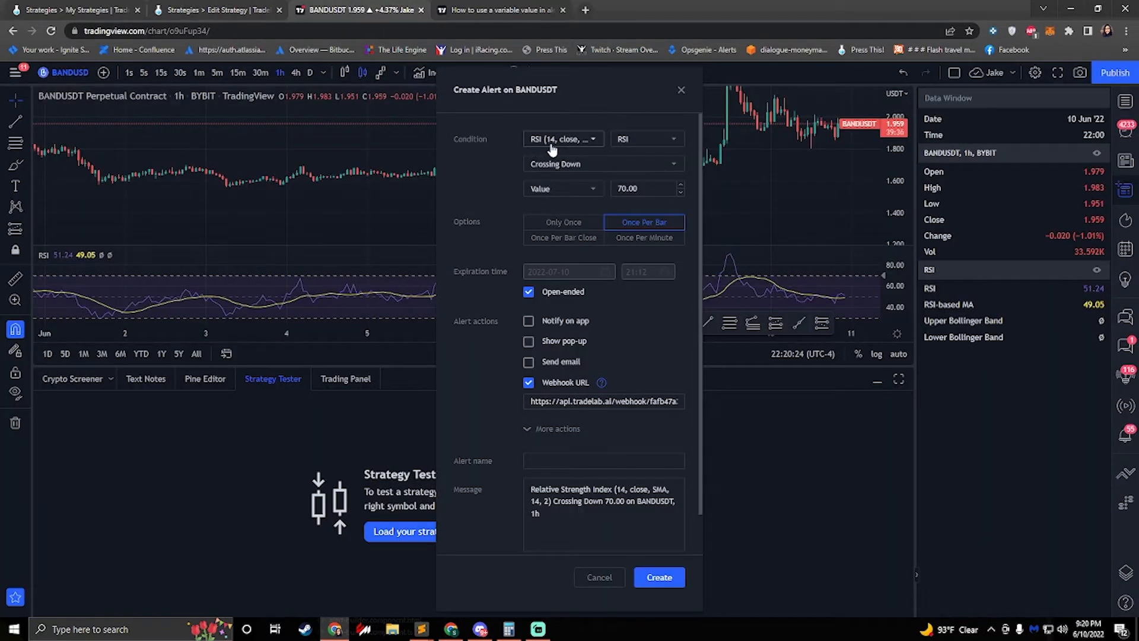
pyautogui.click(213, 9)
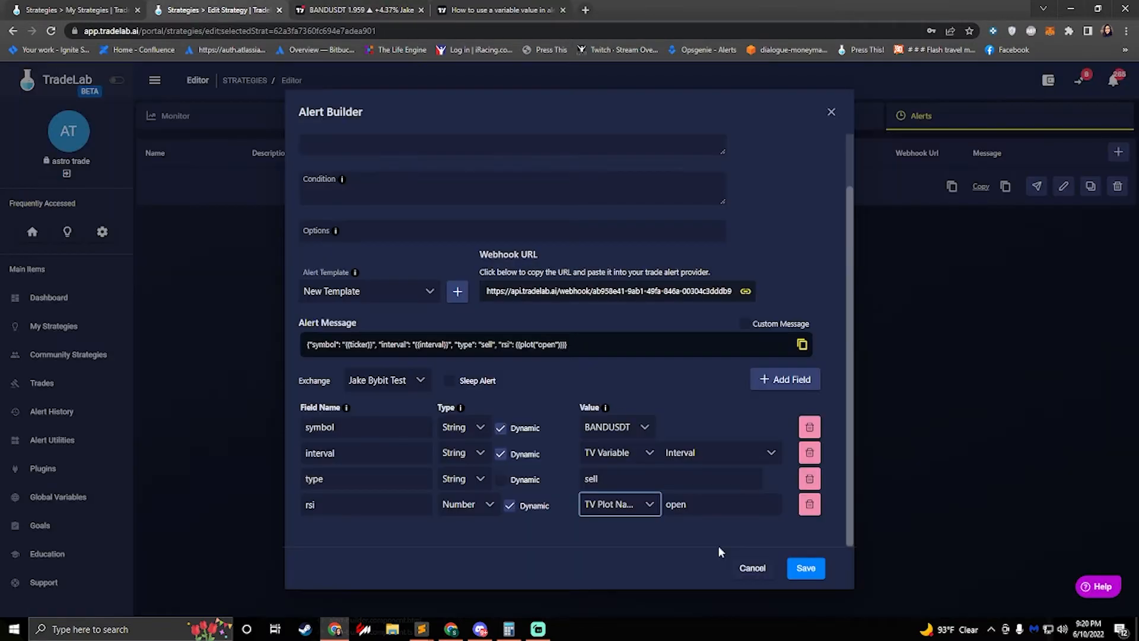
pyautogui.doubleClick(675, 504)
pyautogui.write('RS')
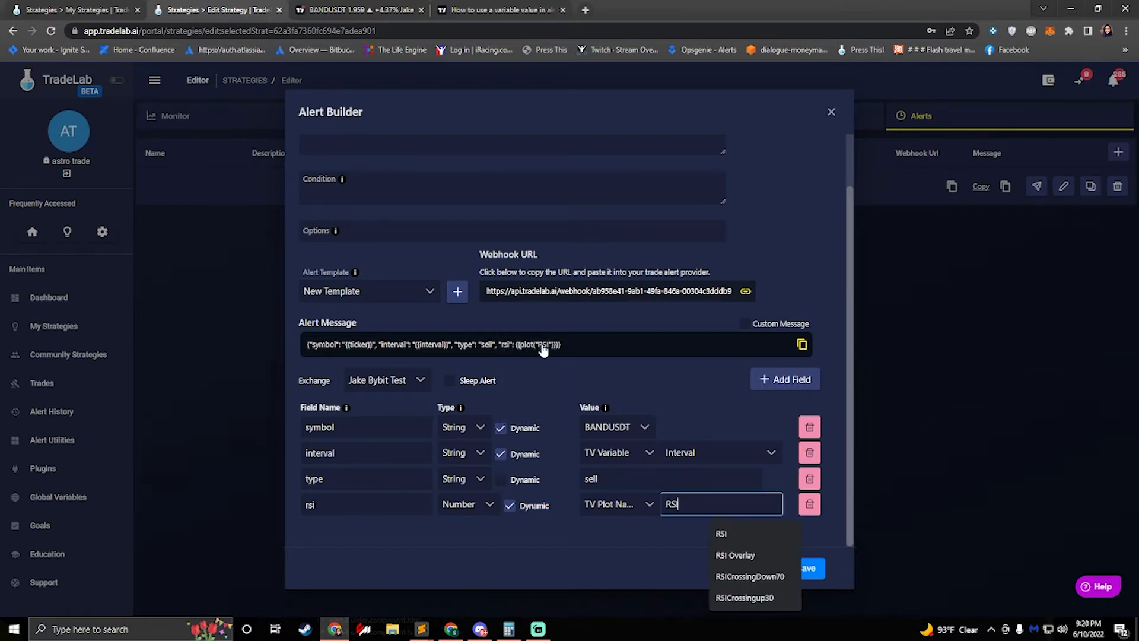
pyautogui.write('I')
# - Switch the rsi field's value to TV Plot Number with Plot 1, comparing the plot order with the TradingView Data Window
pyautogui.click(602, 505)
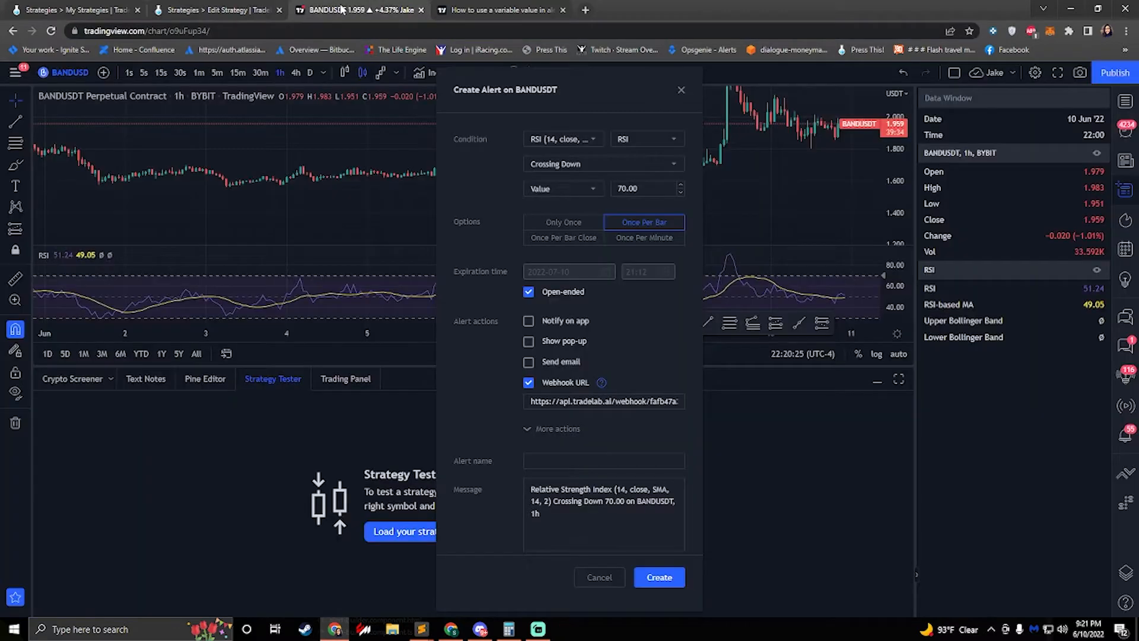
pyautogui.click(356, 10)
pyautogui.click(216, 10)
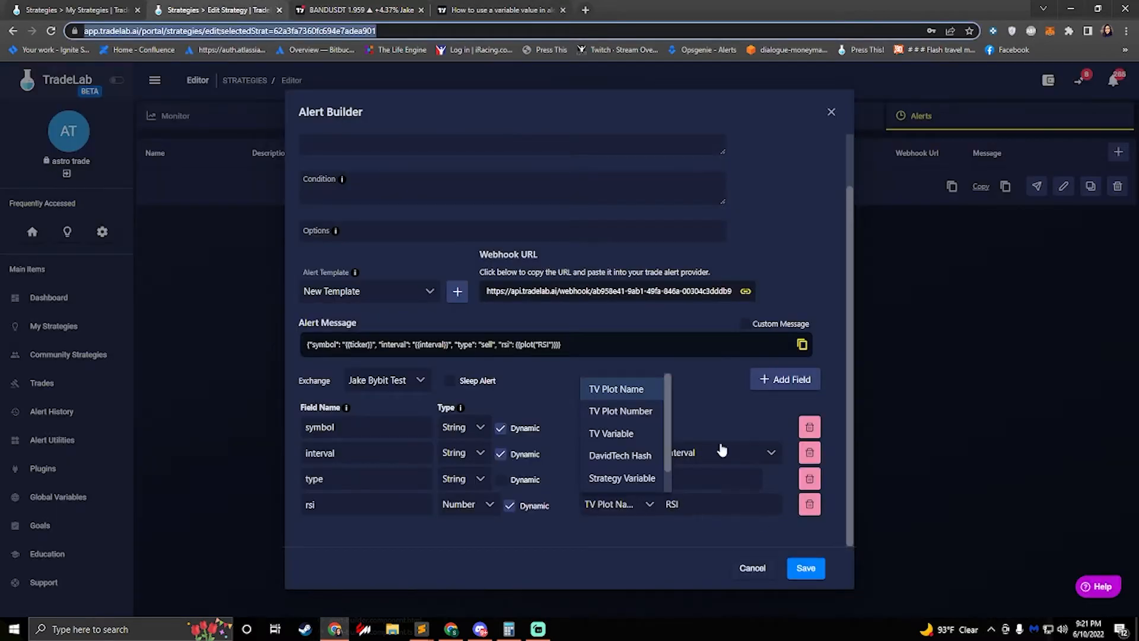
pyautogui.click(628, 420)
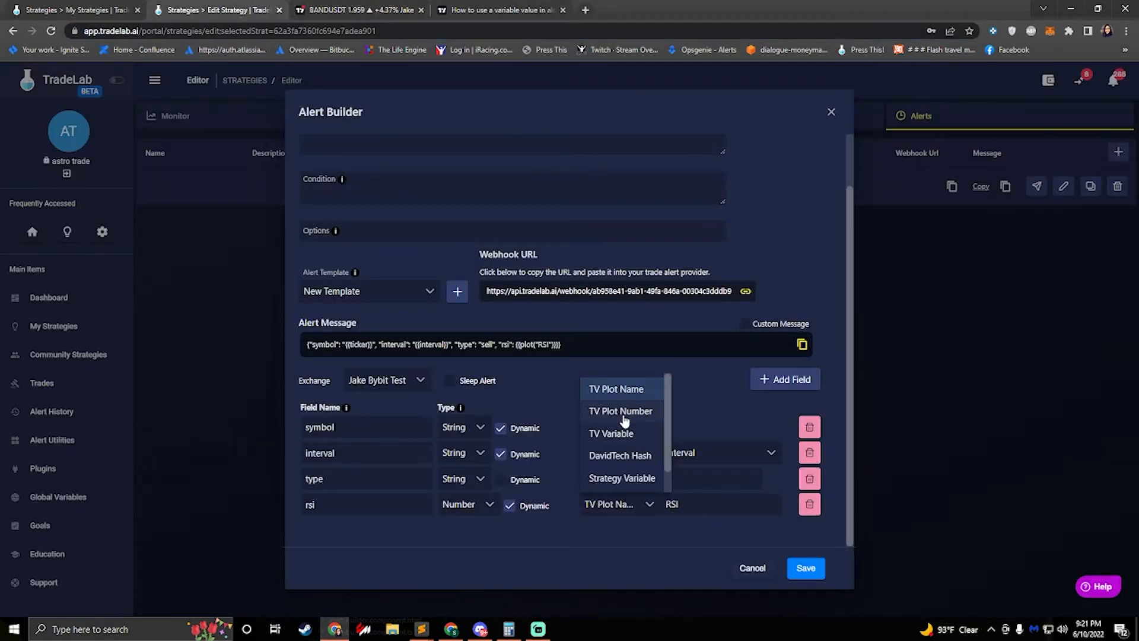
pyautogui.click(714, 509)
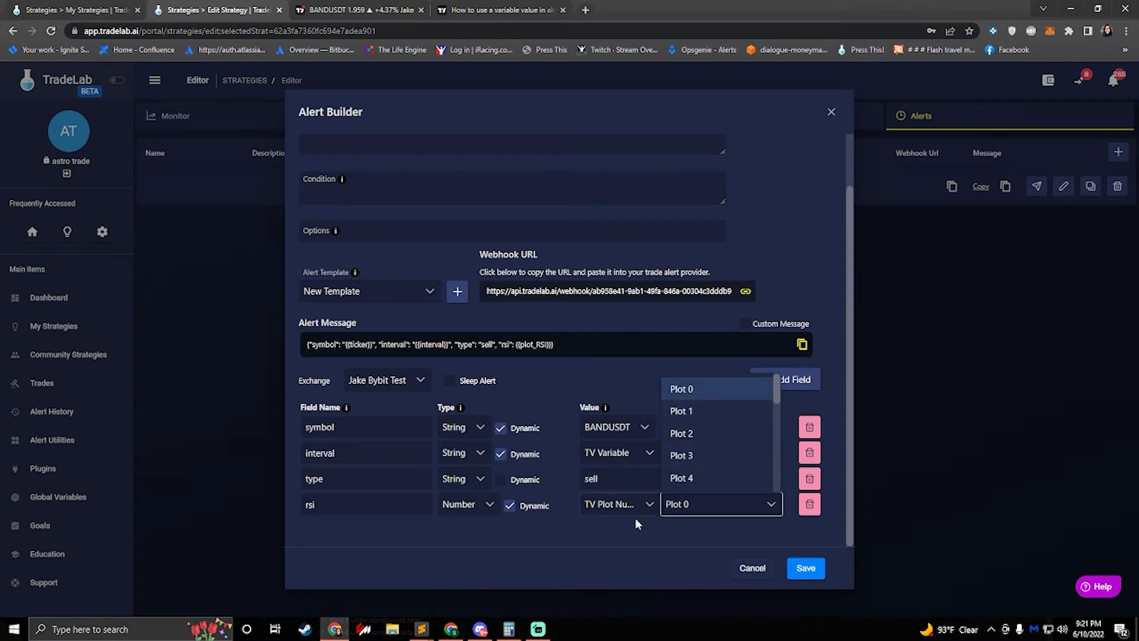
pyautogui.click(332, 10)
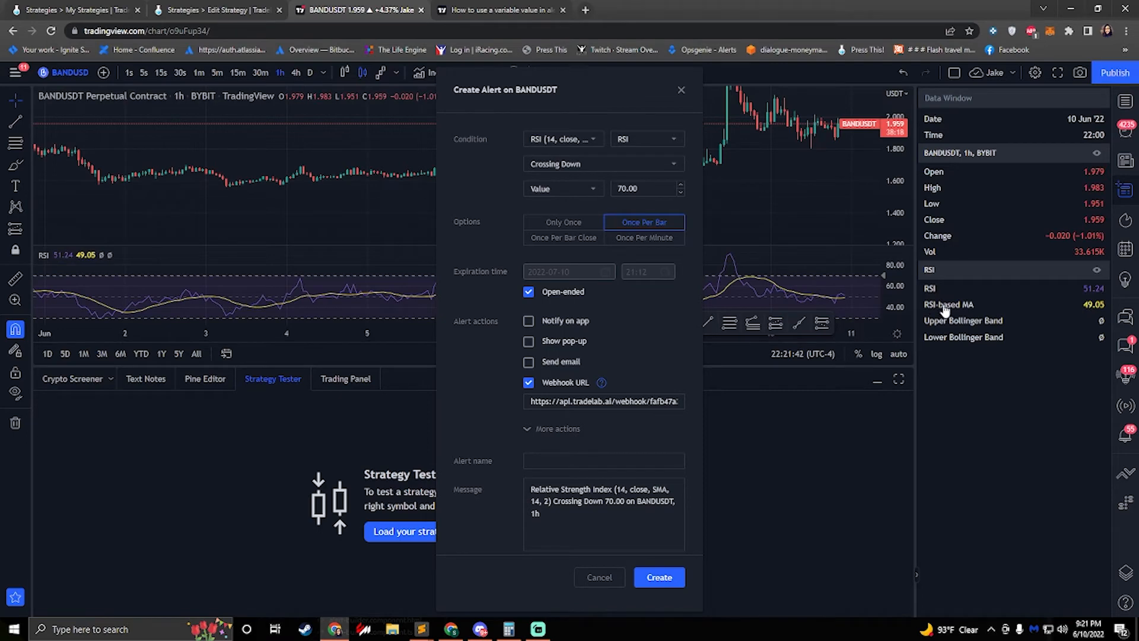
pyautogui.click(213, 11)
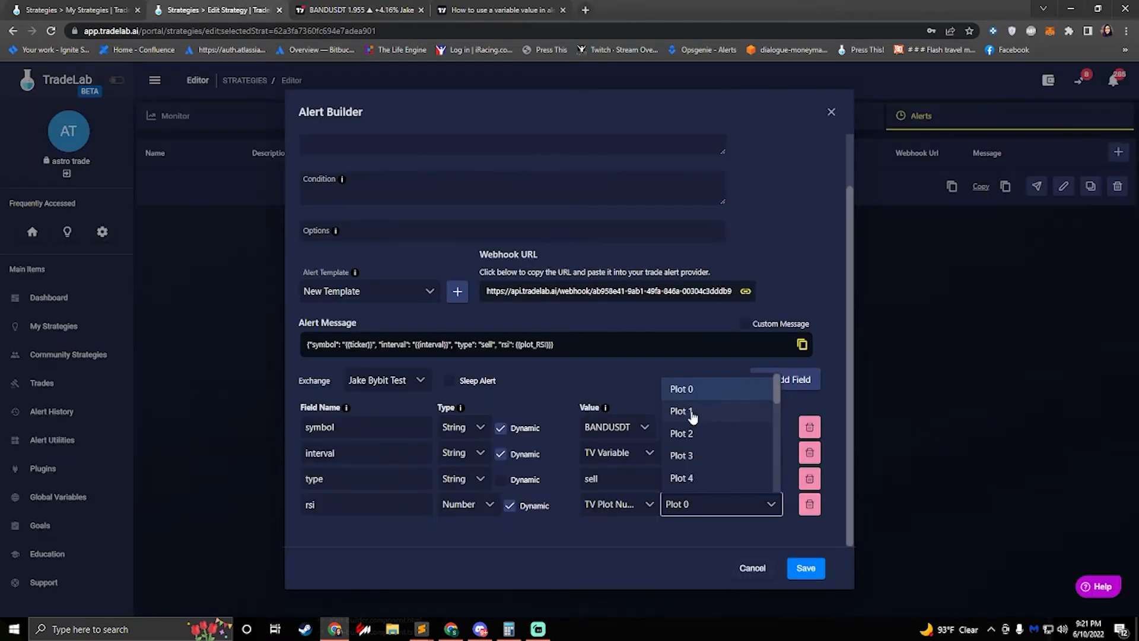
pyautogui.click(686, 502)
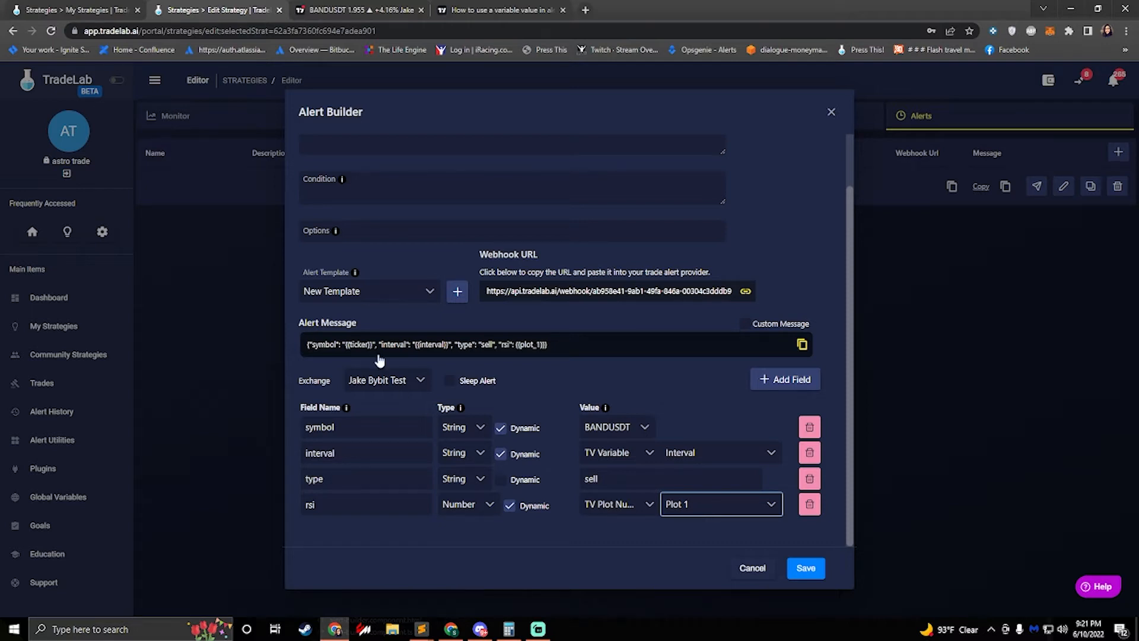
pyautogui.click(359, 10)
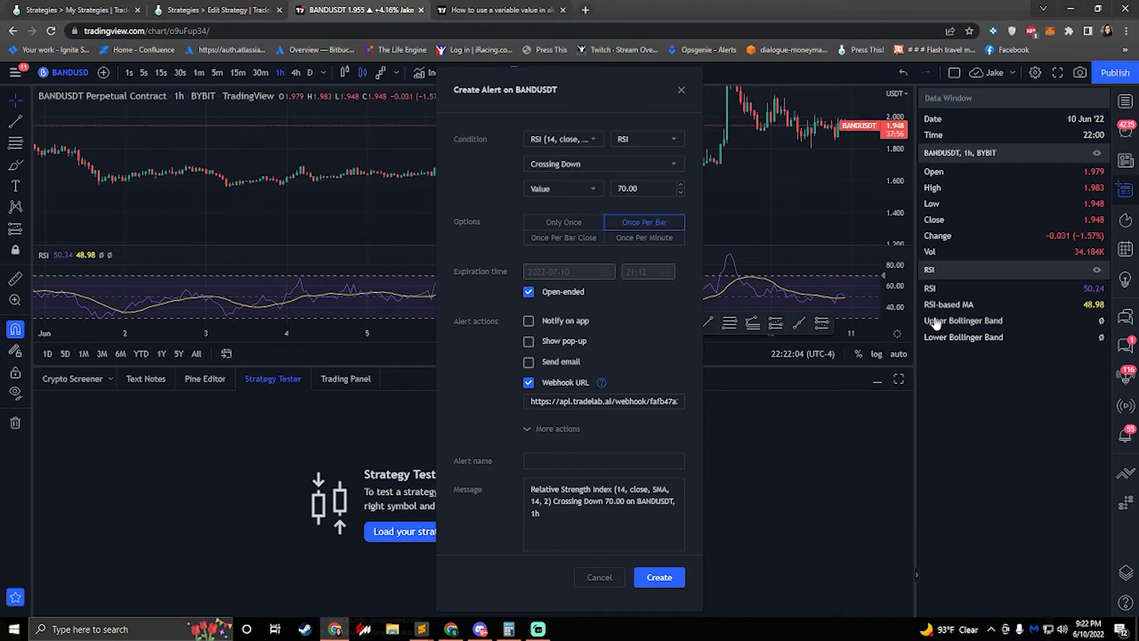
pyautogui.click(186, 10)
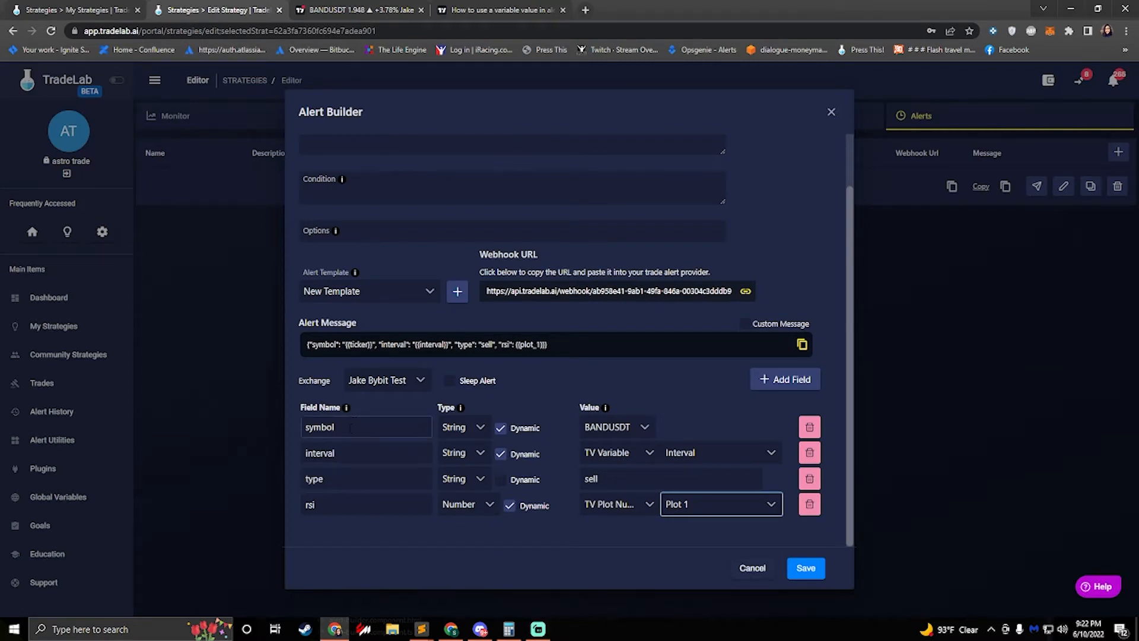
pyautogui.moveTo(350, 428); pyautogui.dragTo(258, 424)
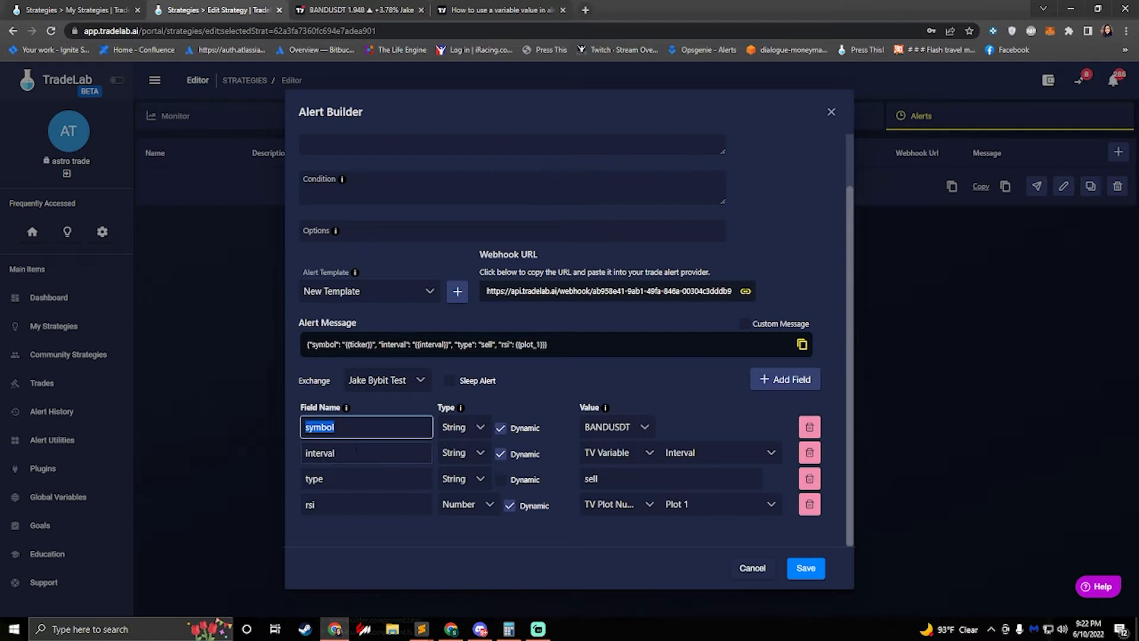
pyautogui.moveTo(353, 453); pyautogui.dragTo(258, 442)
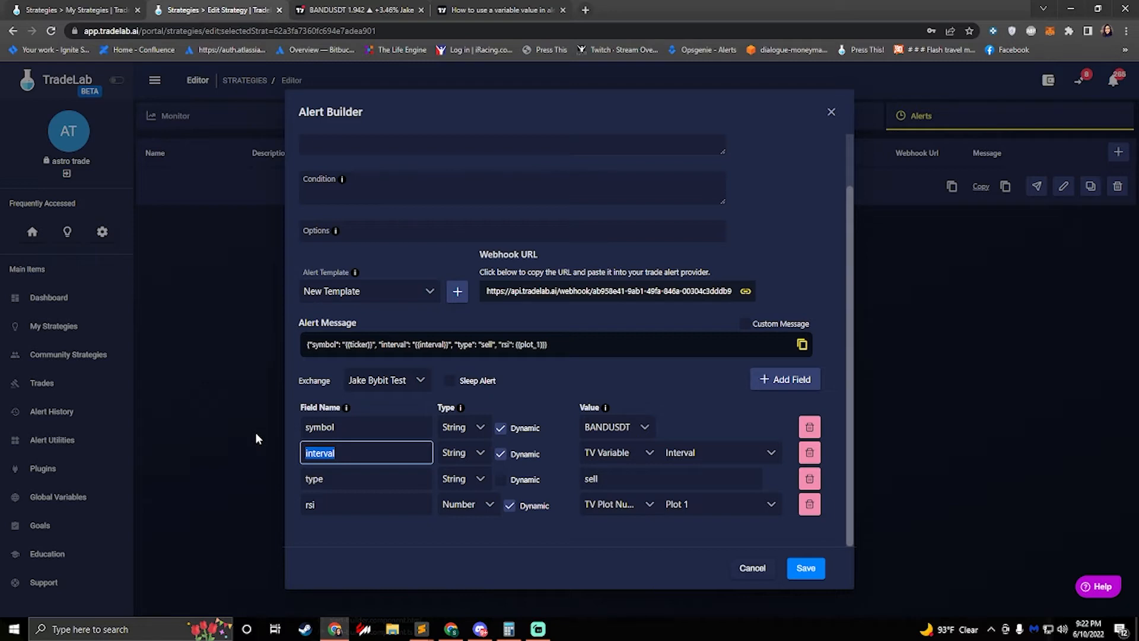
pyautogui.doubleClick(323, 505)
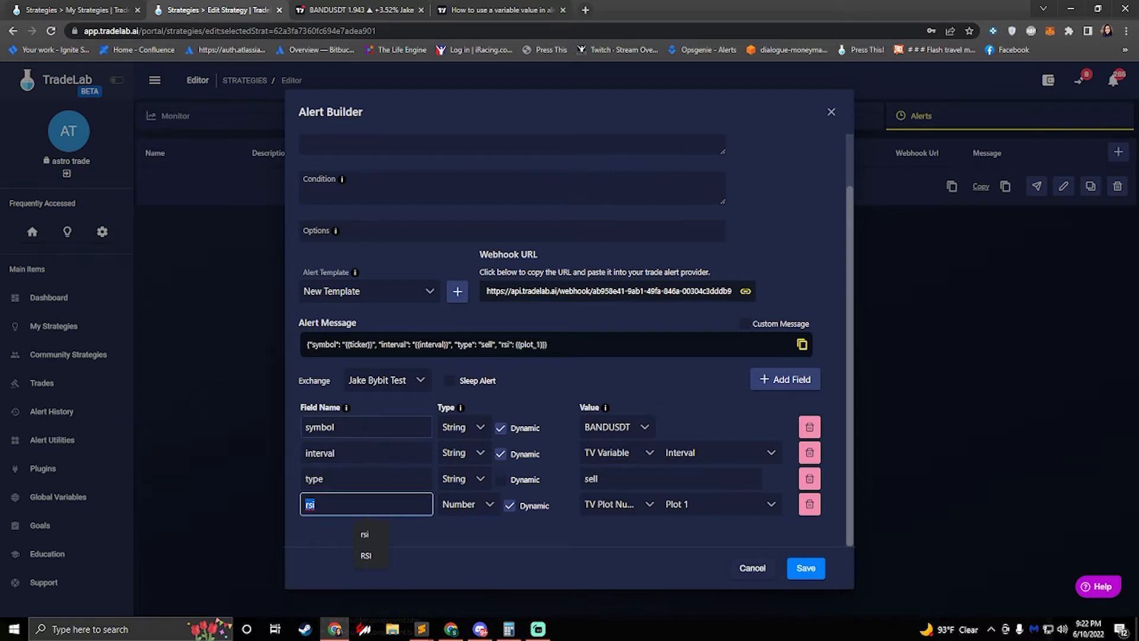
pyautogui.doubleClick(364, 427)
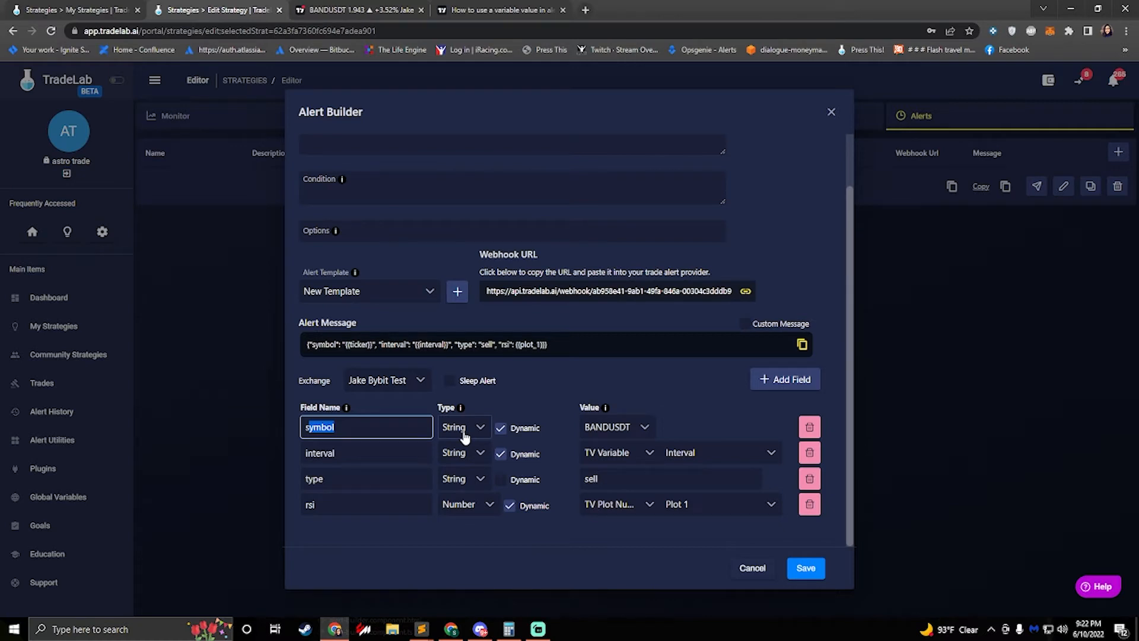
pyautogui.click(336, 505)
pyautogui.doubleClick(336, 504)
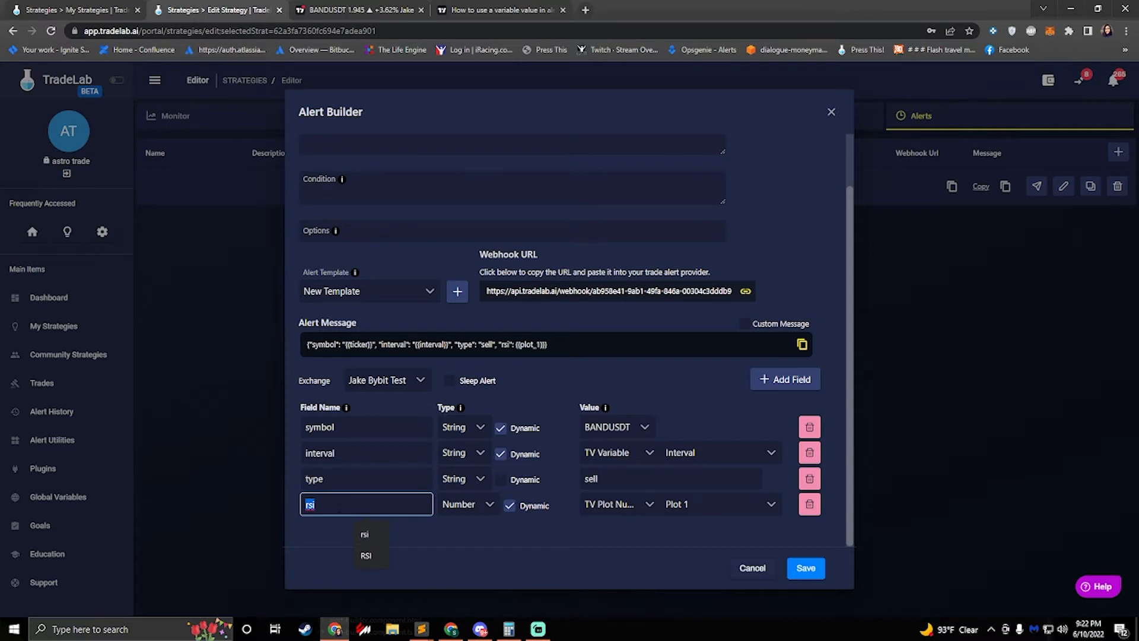
# - Look at the type options of the rsi field and remove that field from the alert template
pyautogui.click(468, 504)
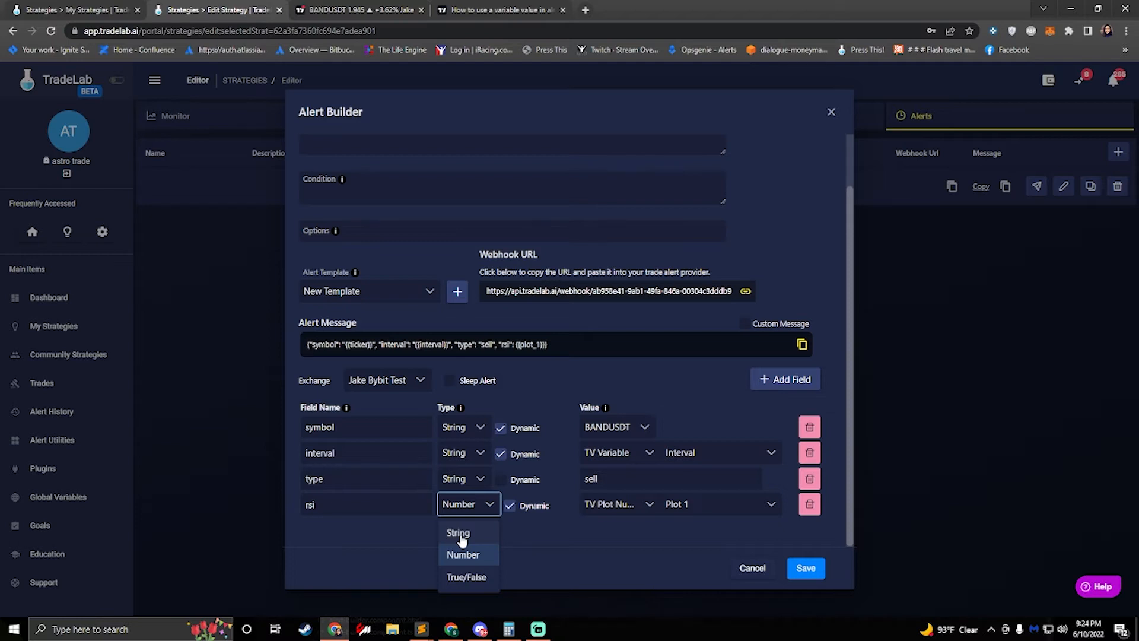
pyautogui.click(809, 504)
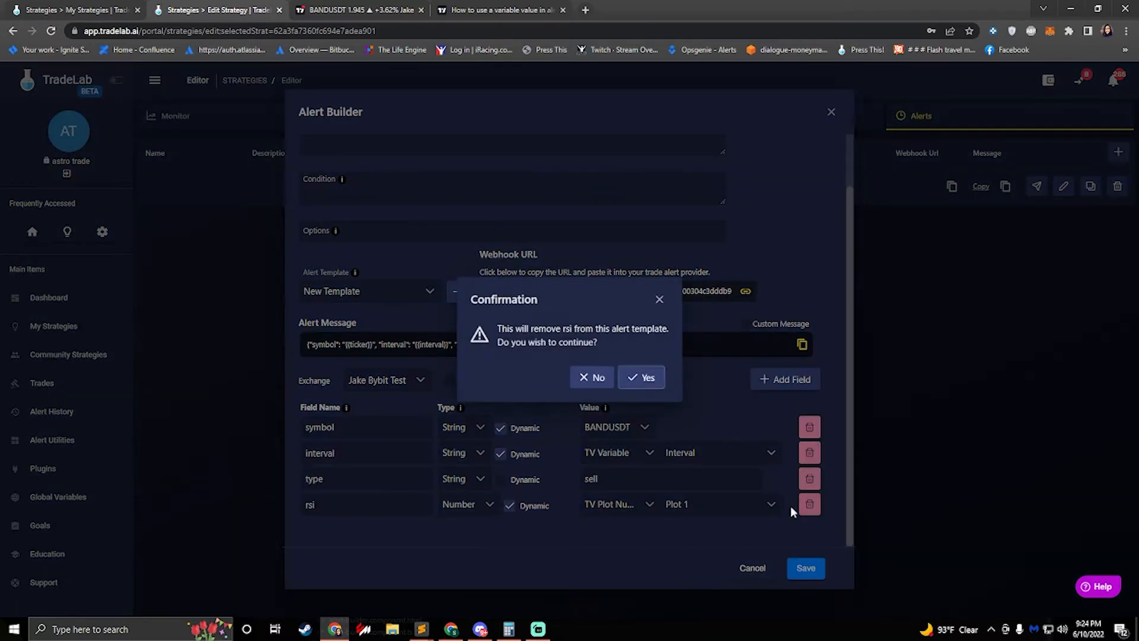
pyautogui.click(641, 377)
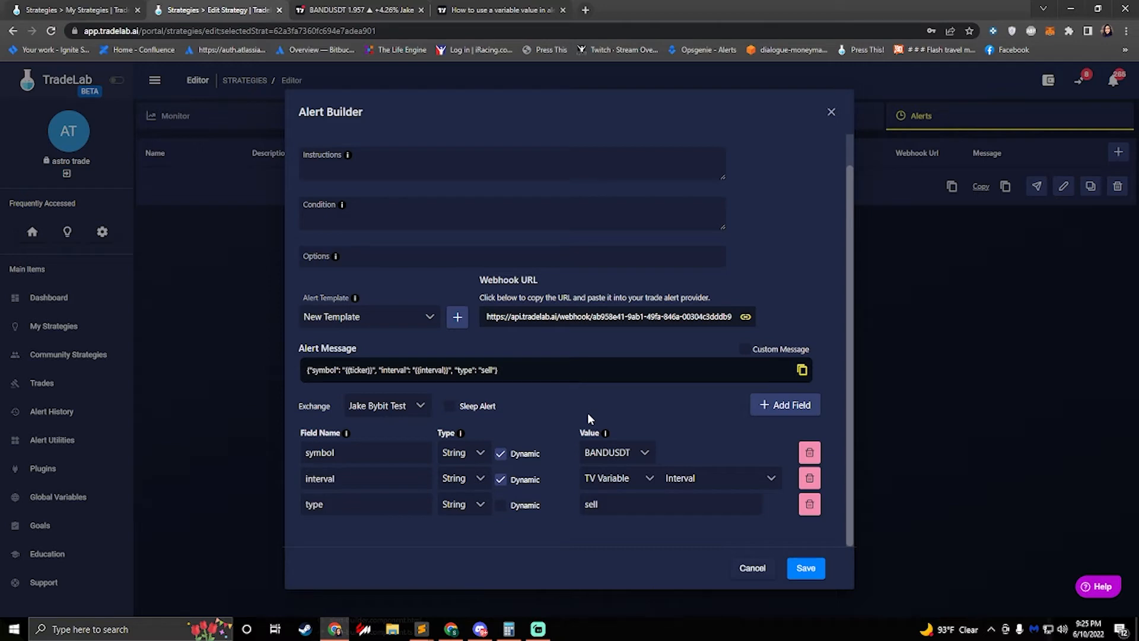
# - Look through the values offered for the symbol field and the value sources and TV variables offered for the interval field
pyautogui.click(617, 457)
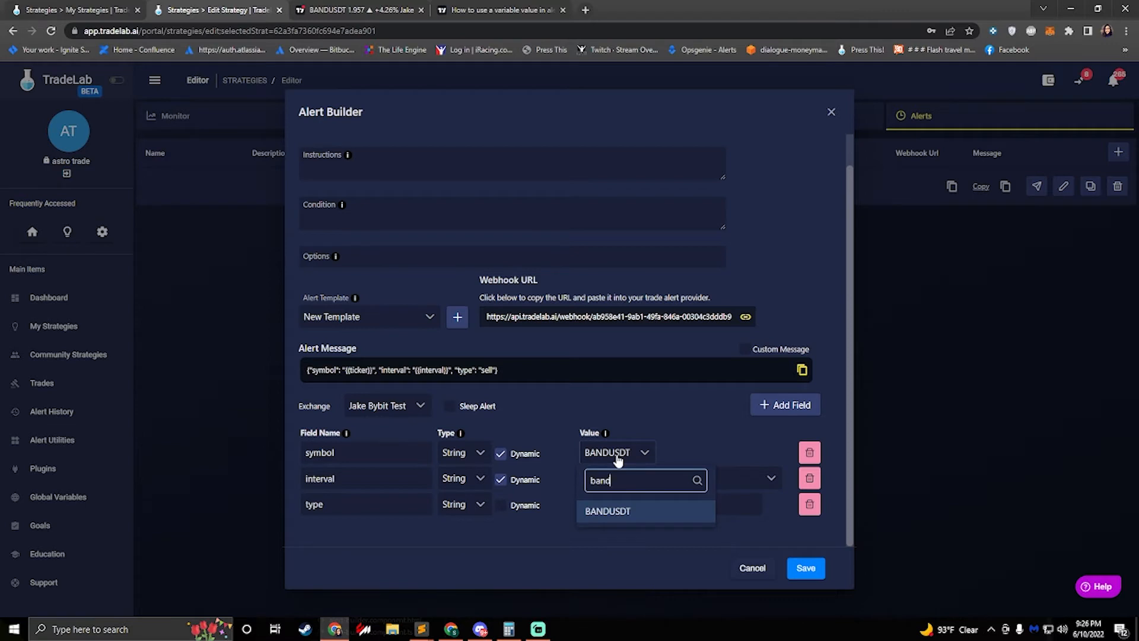
pyautogui.click(617, 457)
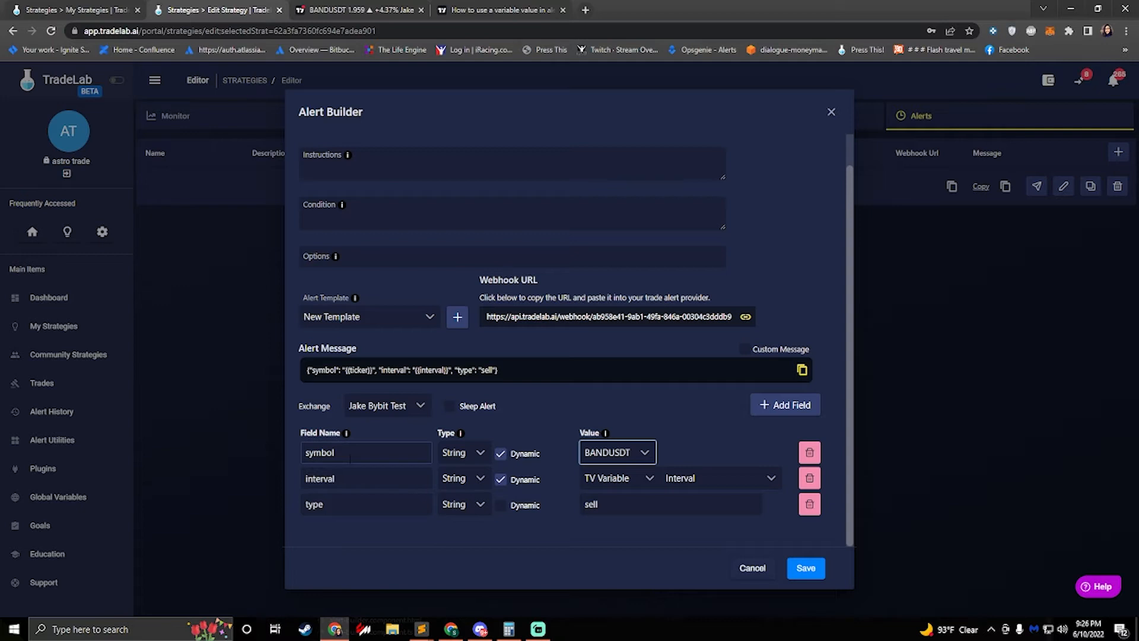
pyautogui.click(613, 482)
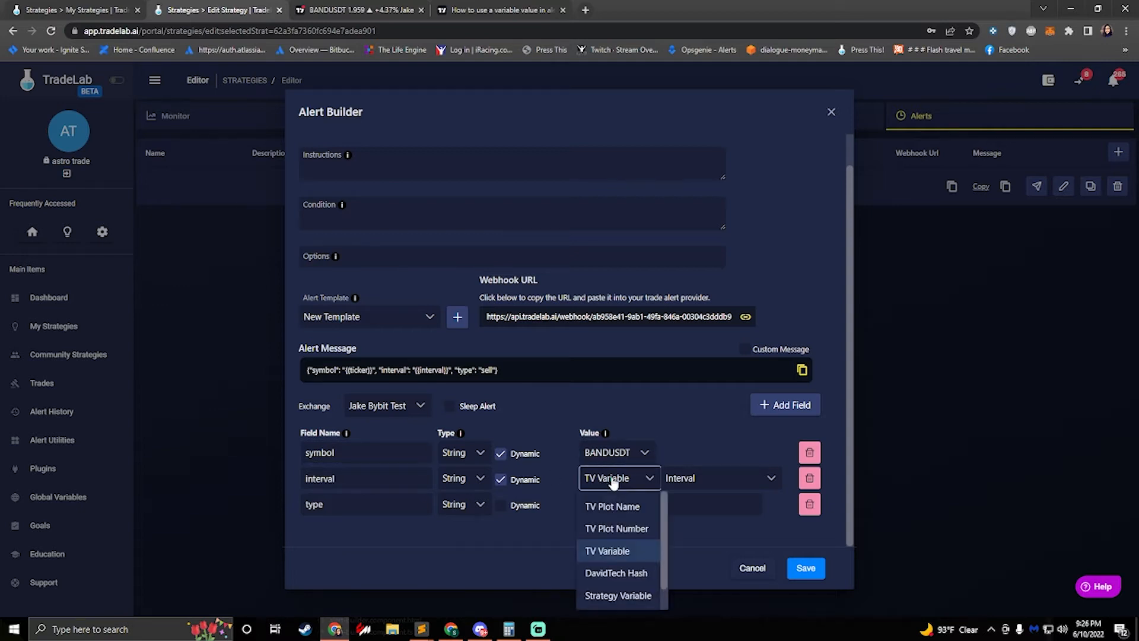
pyautogui.click(712, 478)
pyautogui.click(711, 478)
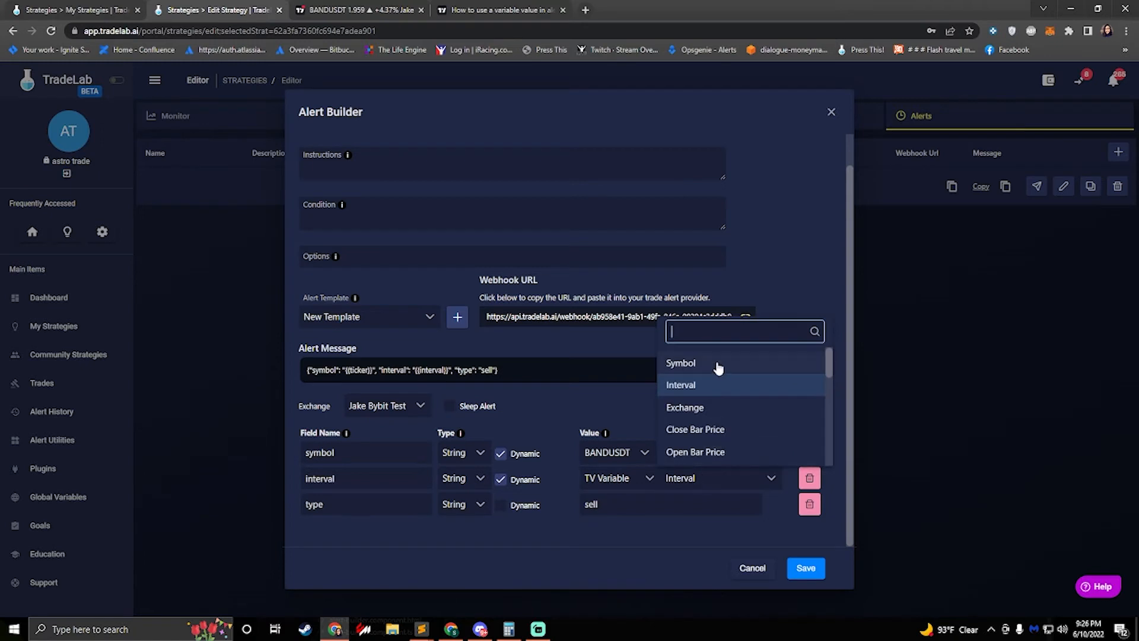
pyautogui.click(706, 390)
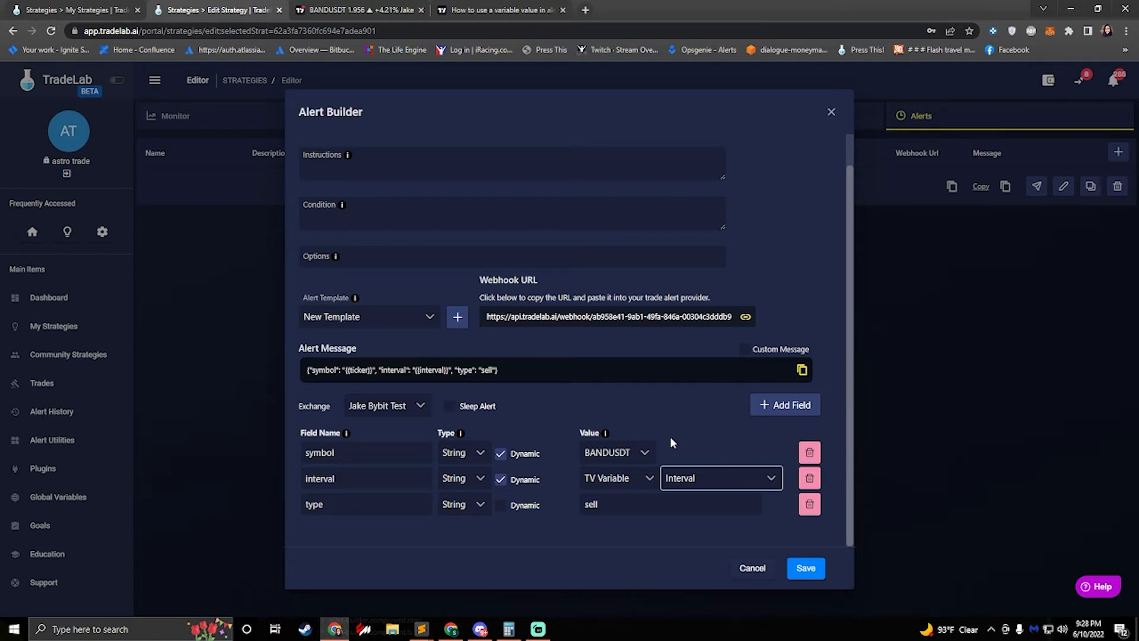
# - Look through the available alert templates without switching from New Template
pyautogui.scroll(1, 518, 453)
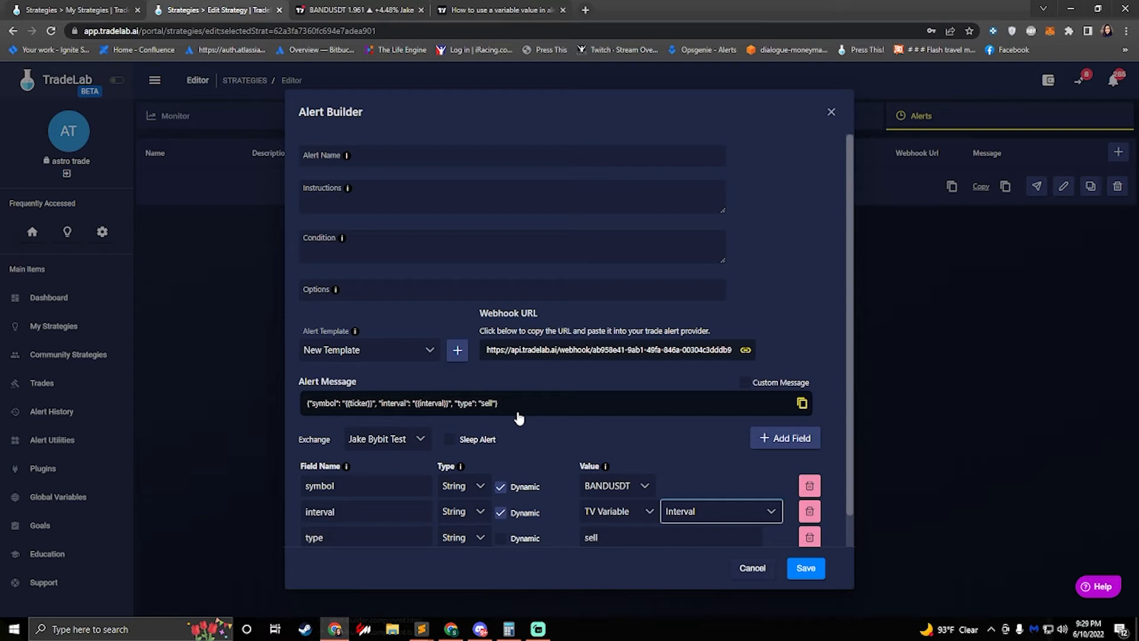
pyautogui.click(394, 347)
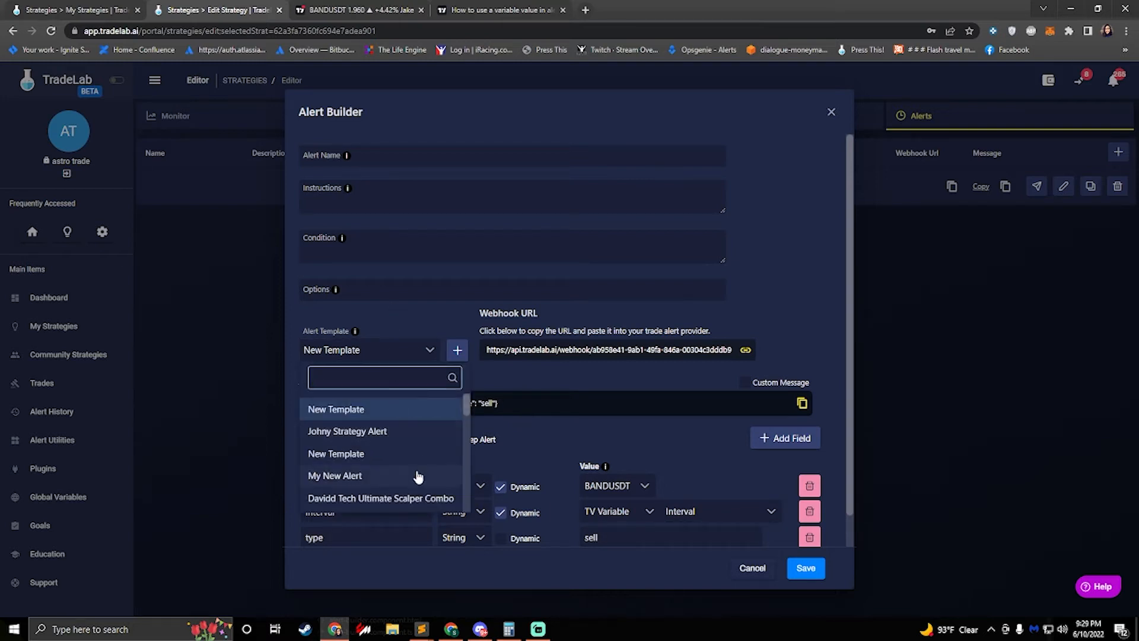
pyautogui.scroll(-5, 415, 471)
pyautogui.scroll(-10, 393, 453)
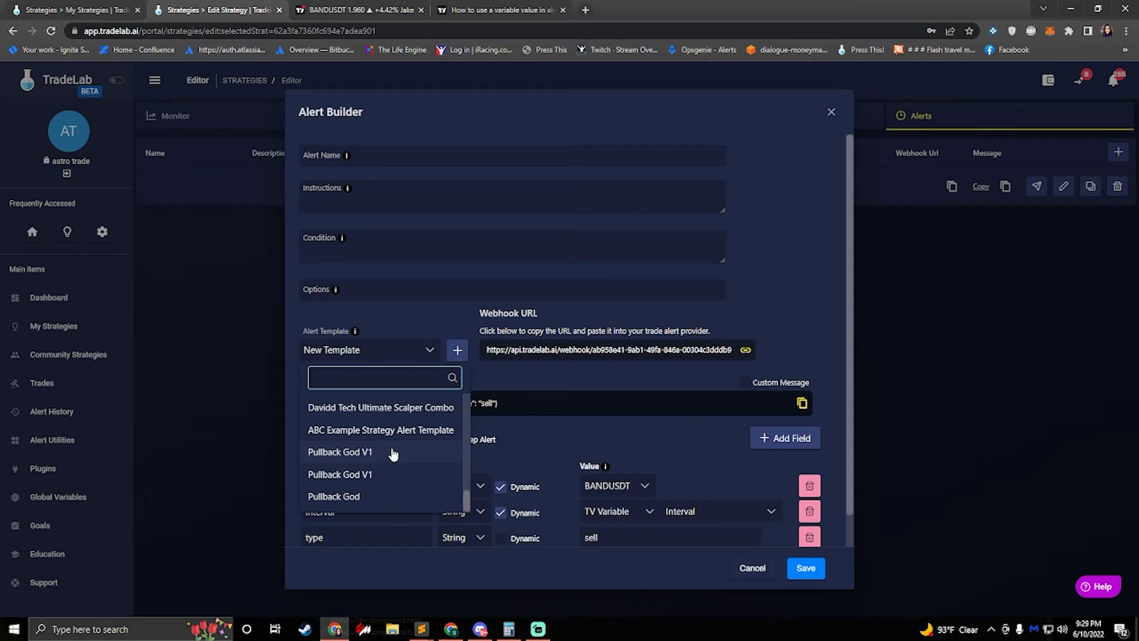
pyautogui.click(382, 321)
pyautogui.scroll(-1, 370, 416)
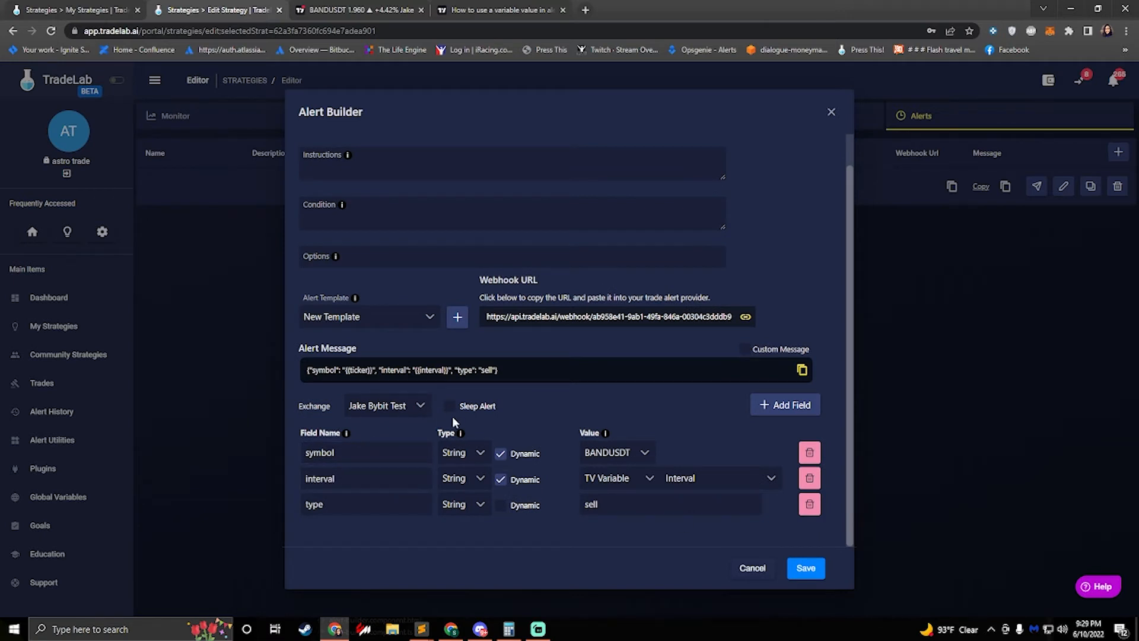
# - Name the alert Sell Alert in the Alert Builder
pyautogui.scroll(1, 433, 411)
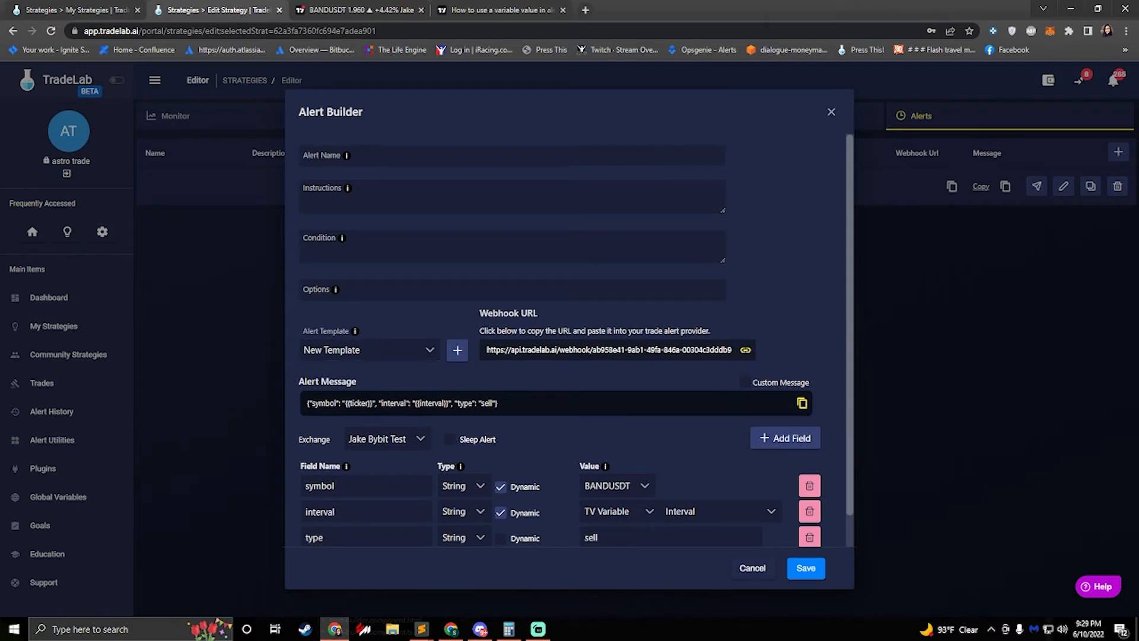
pyautogui.click(366, 155)
pyautogui.write('S')
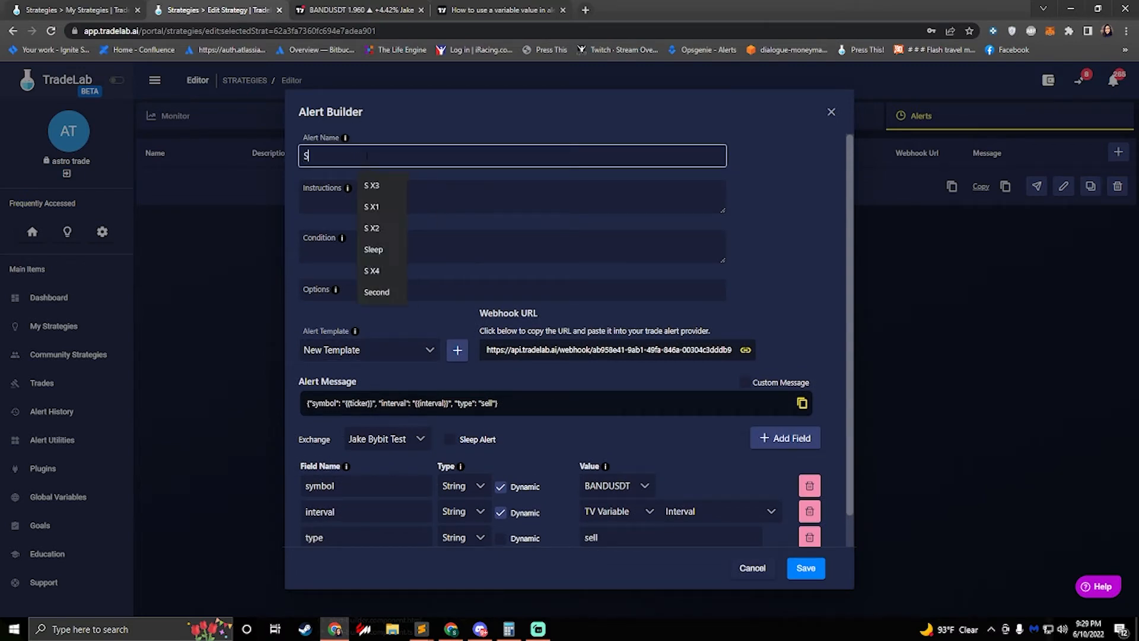
pyautogui.write('ell Alert')
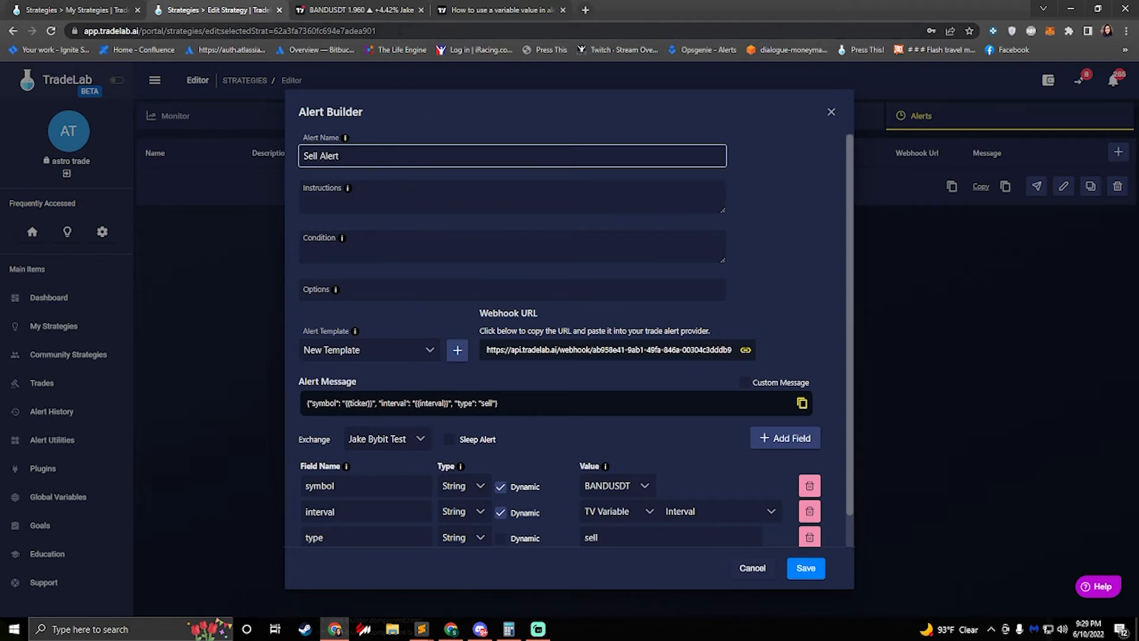
# - Copy the Alert Builder's webhook URL and replace the webhook URL in TradingView's BANDUSDT alert with it
pyautogui.click(372, 18)
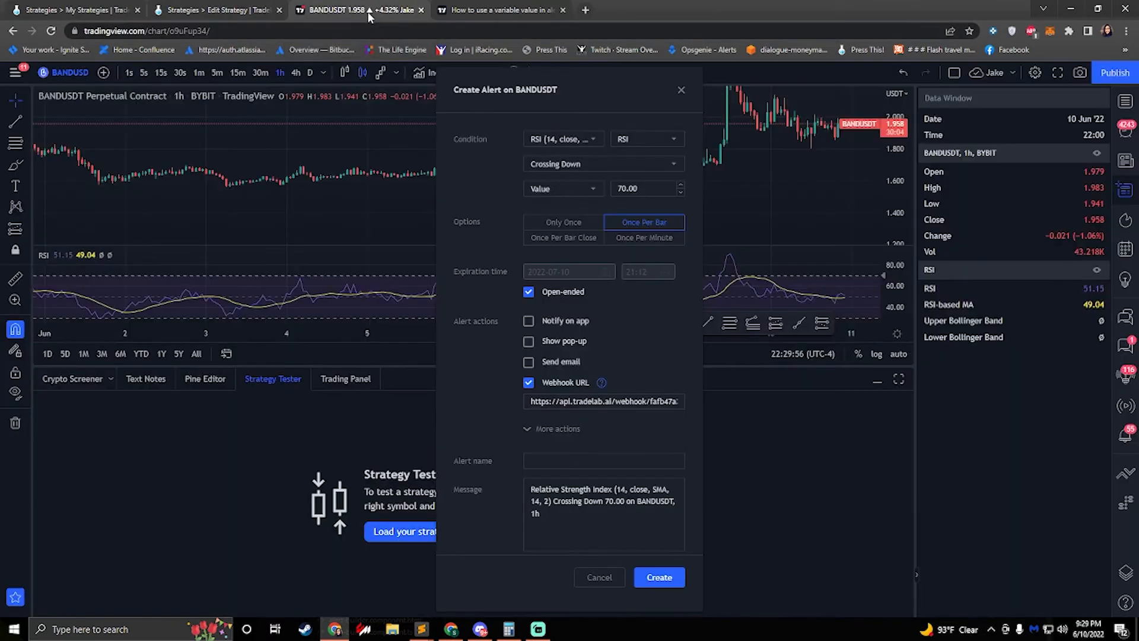
pyautogui.click(200, 9)
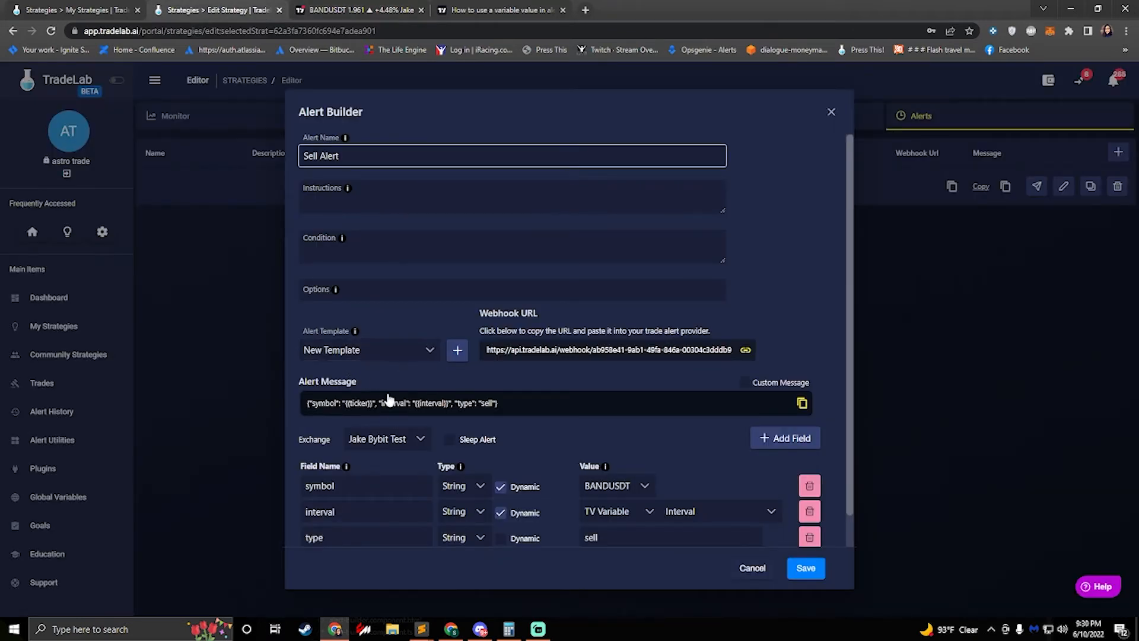
pyautogui.click(508, 351)
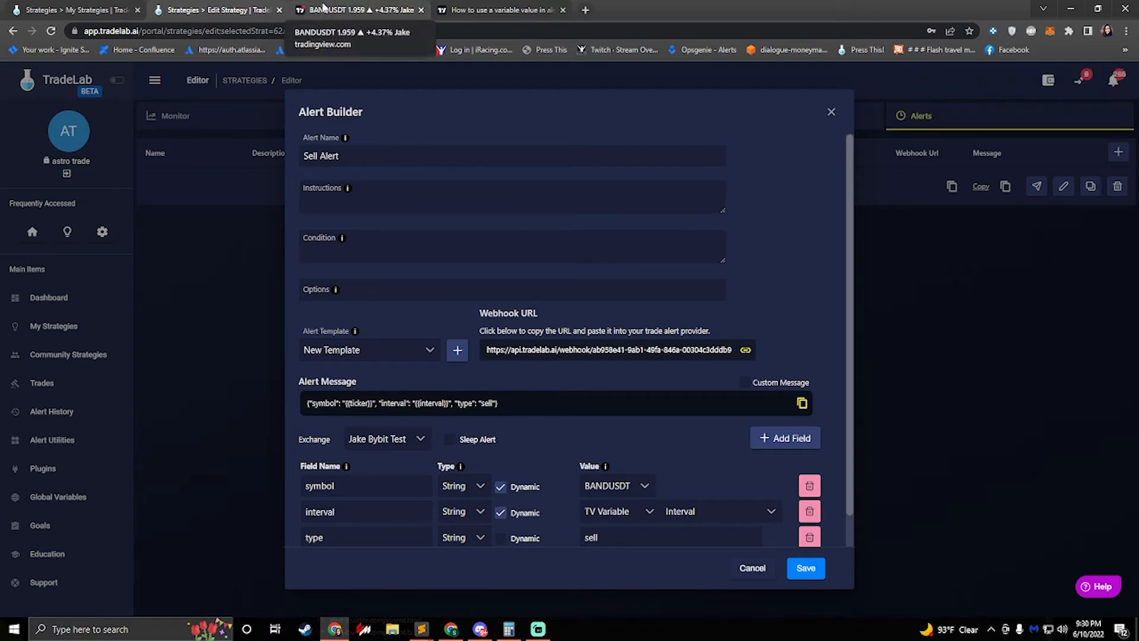
pyautogui.click(323, 7)
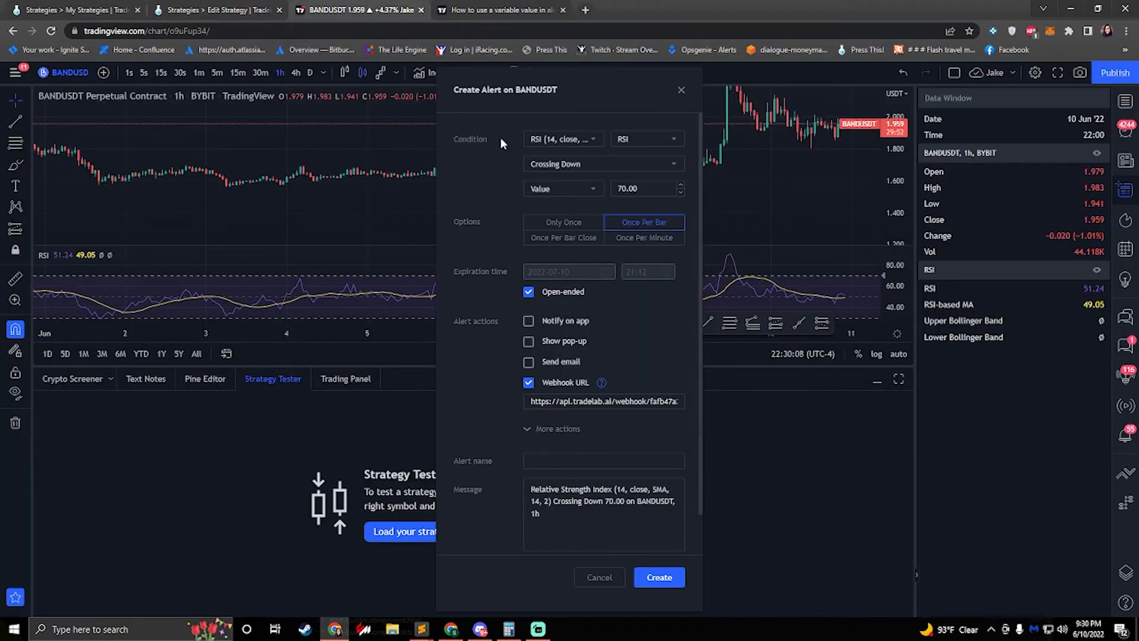
pyautogui.click(575, 401)
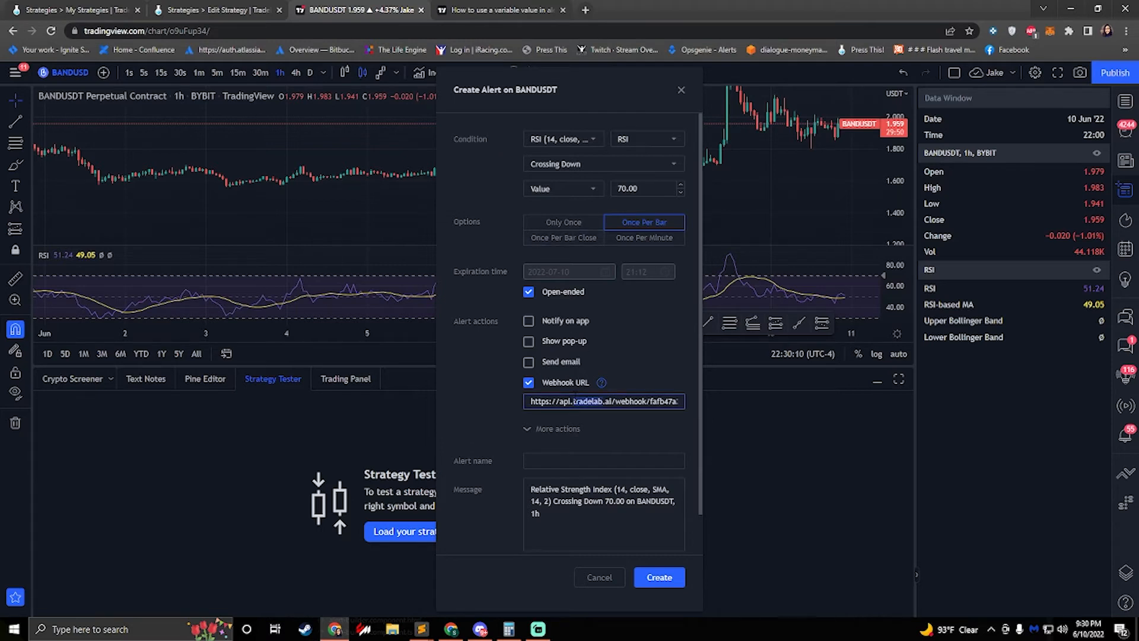
pyautogui.hotkey('ctrl', 'a')
pyautogui.hotkey('ctrl', 'v')
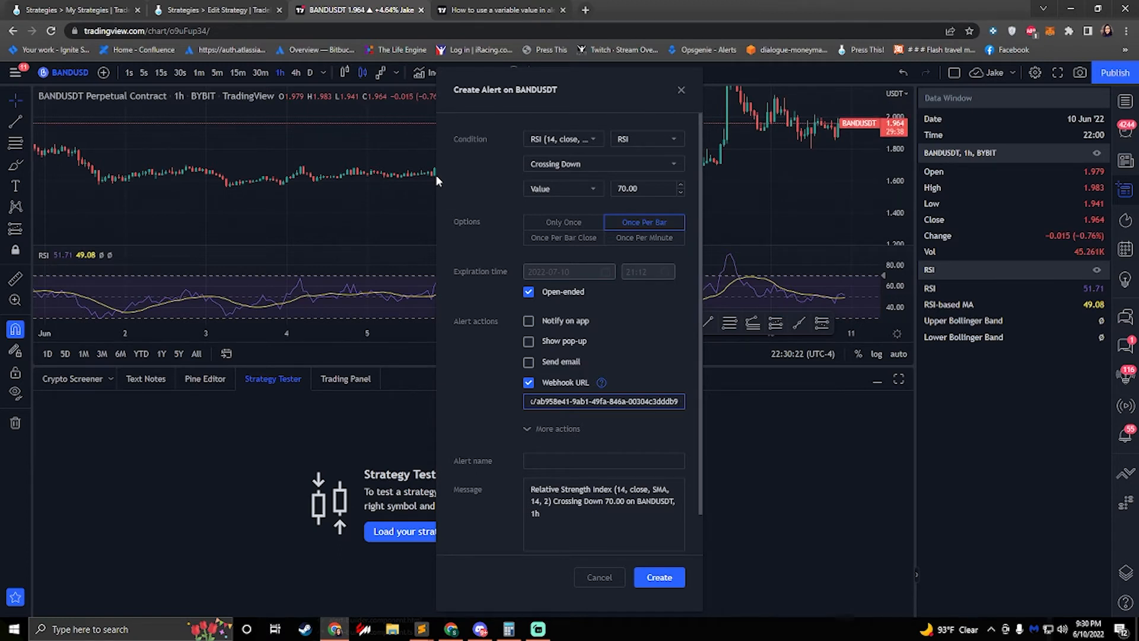
# - Copy the sell alert message from TradeLab and replace the TradingView alert's message with it
pyautogui.click(220, 8)
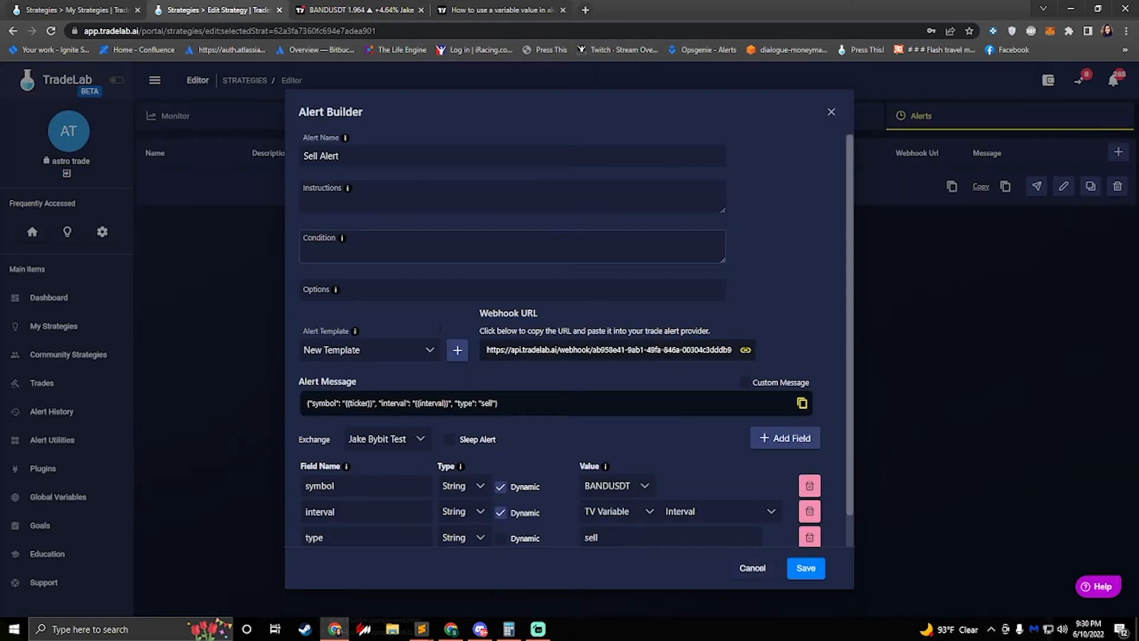
pyautogui.click(369, 406)
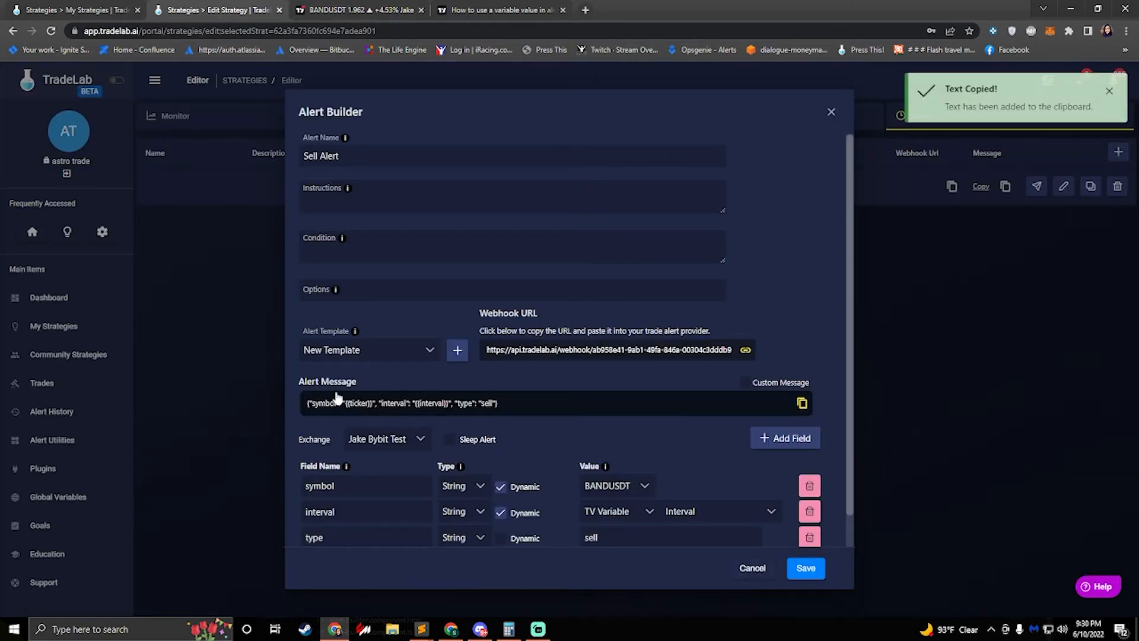
pyautogui.click(355, 10)
pyautogui.hotkey('ctrl', 'a')
pyautogui.hotkey('ctrl', 'v')
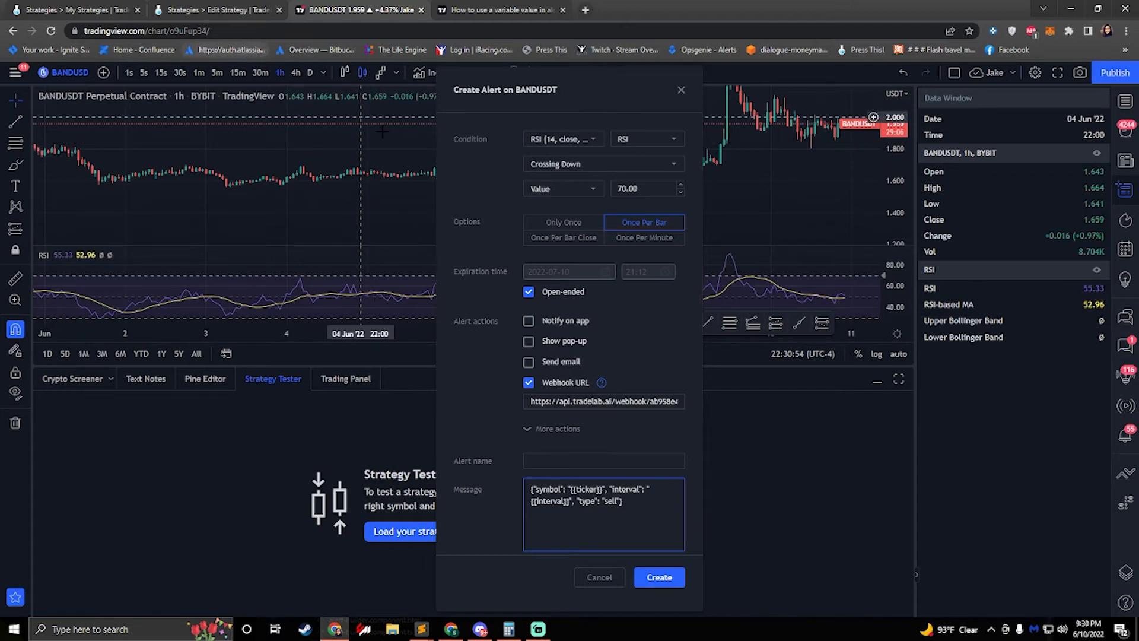
# - Name the TradingView alert Sell BAND and create it
pyautogui.click(593, 458)
pyautogui.write('Sell')
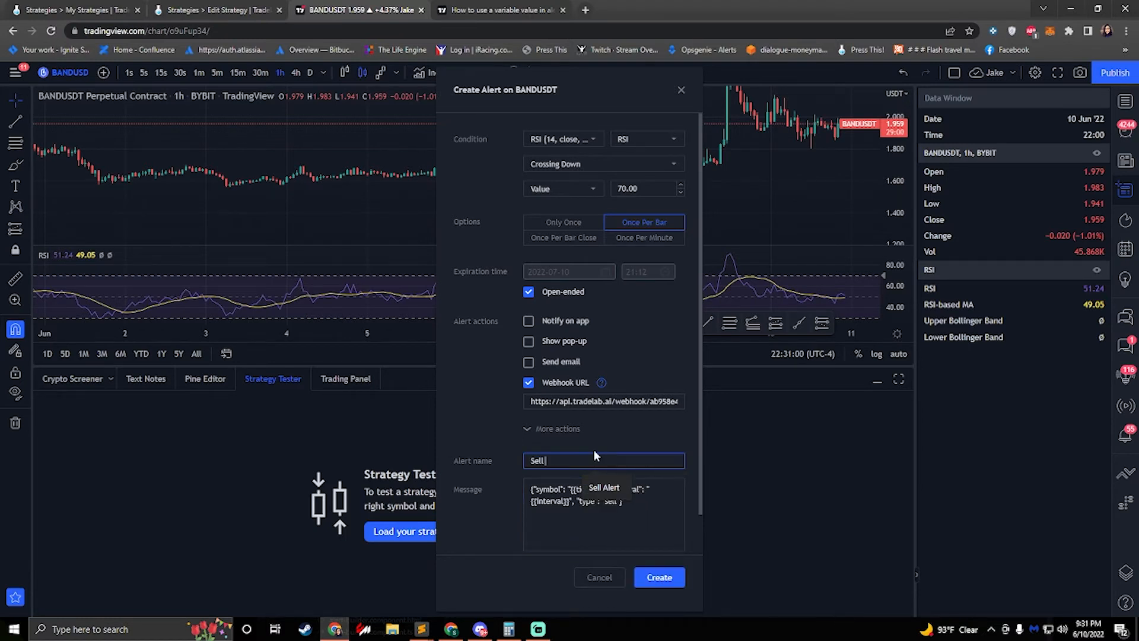
pyautogui.write(' BAND')
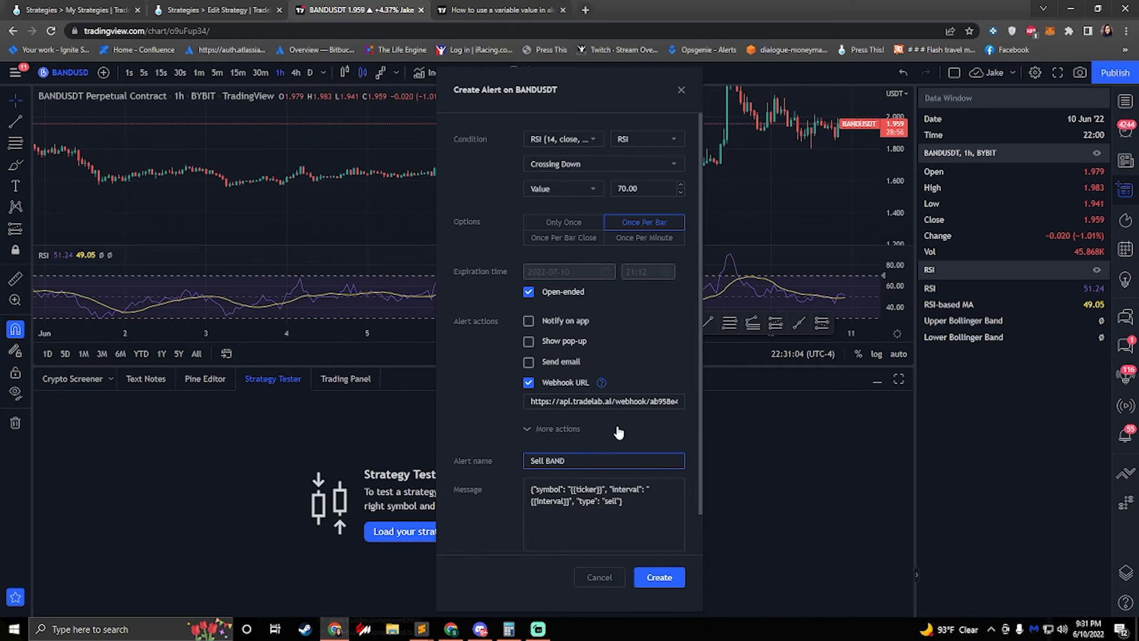
pyautogui.click(657, 579)
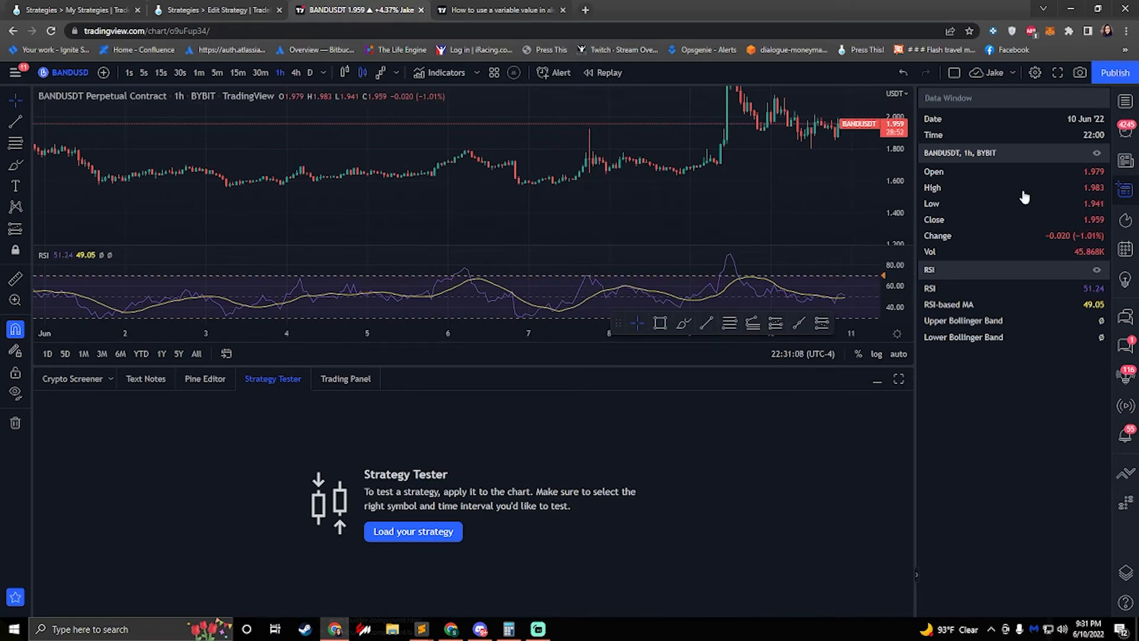
# - Check the Sell BAND alert in TradingView's alerts list and return to the TradeLab Alert Builder
pyautogui.click(1125, 130)
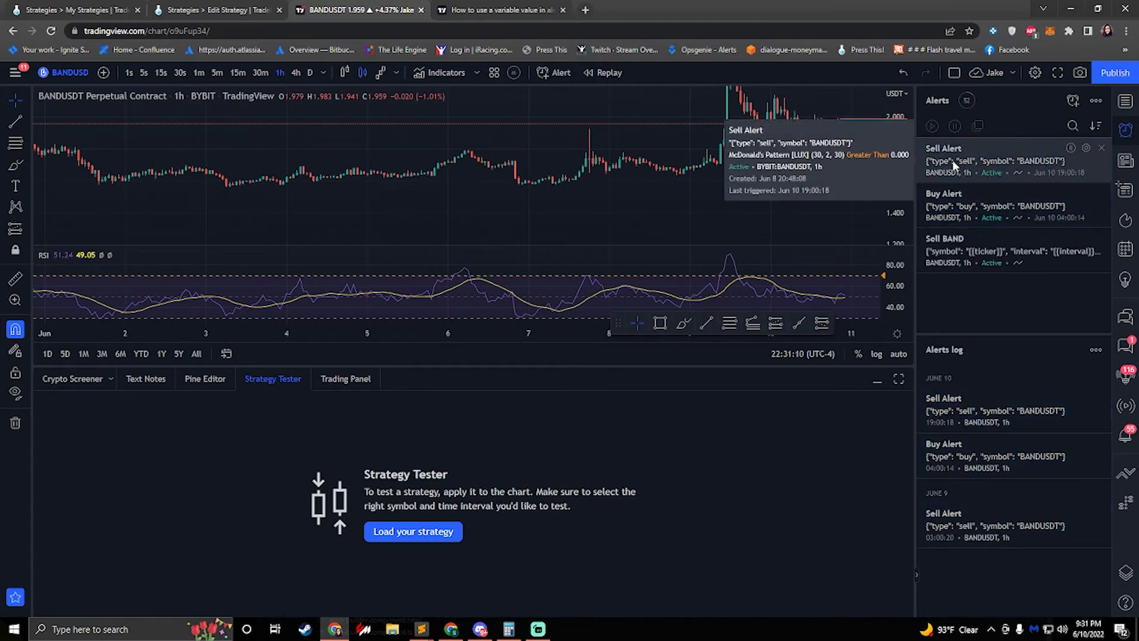
pyautogui.moveTo(986, 261)
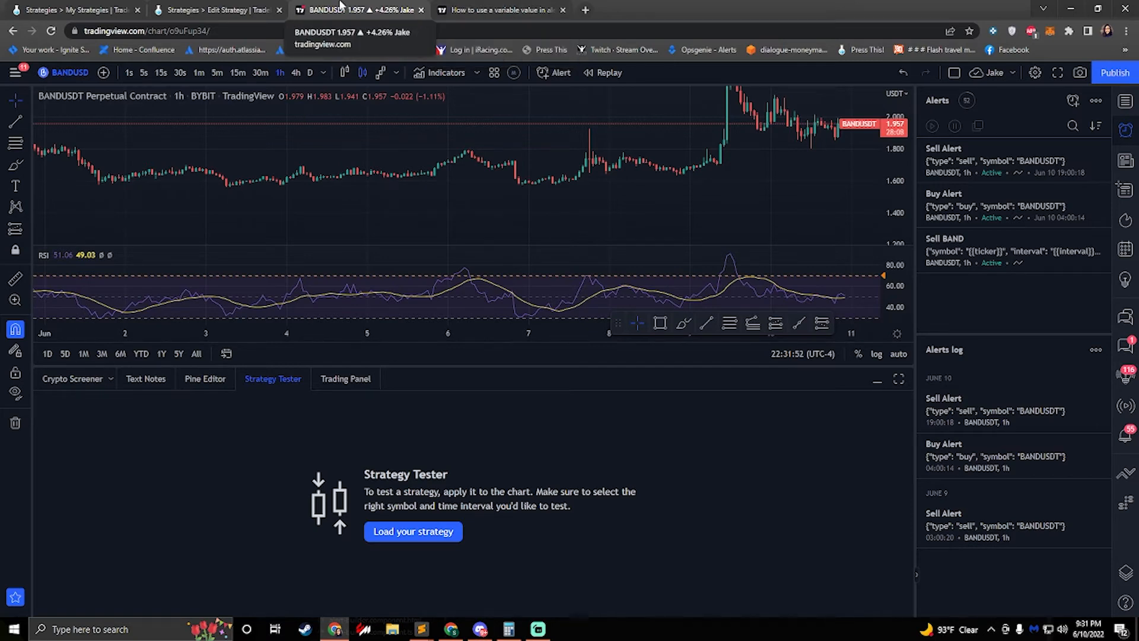
pyautogui.click(186, 7)
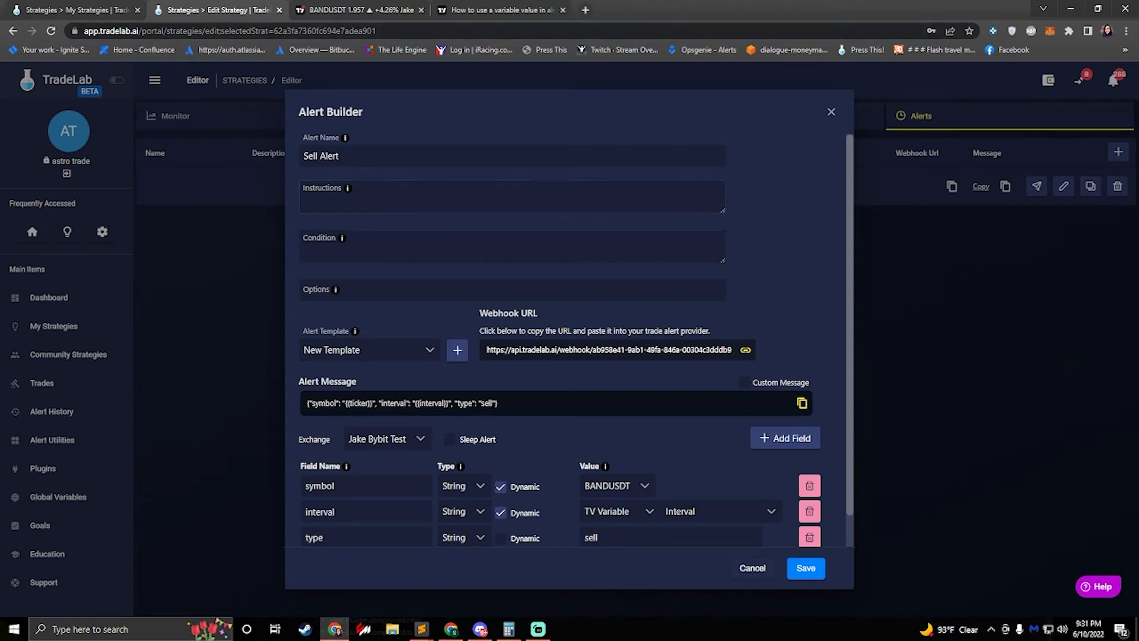
# - Look over the Sell Alert's Instructions, Condition and Options fields and compare them with TradingView's alert creation form for BANDUSDT
pyautogui.scroll(-1, 517, 383)
pyautogui.scroll(1, 518, 385)
pyautogui.click(455, 189)
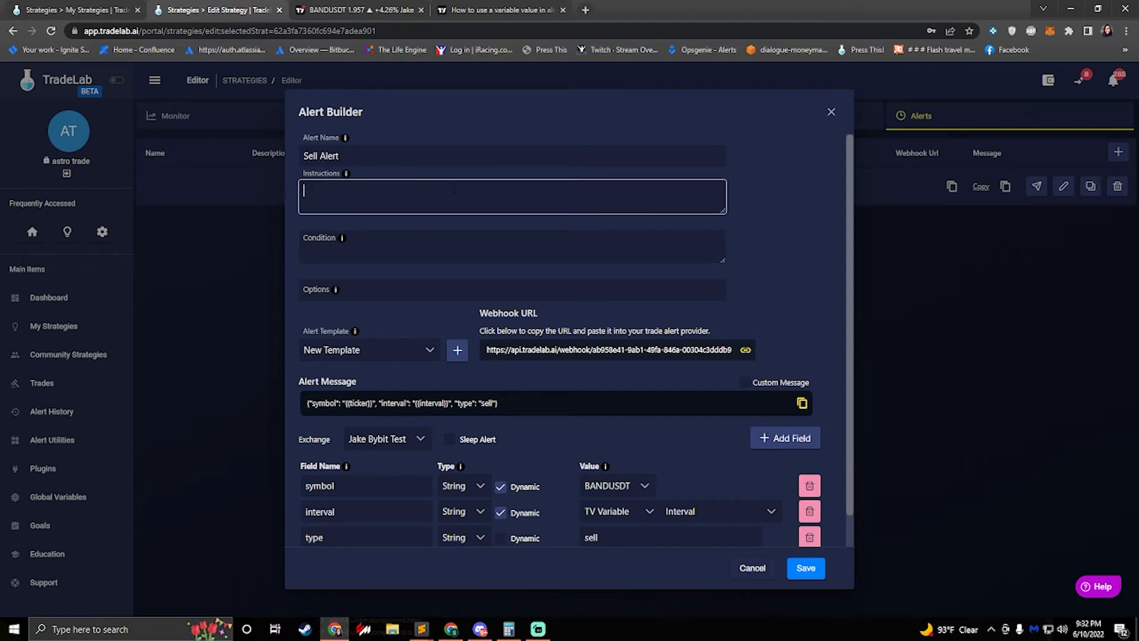
pyautogui.click(453, 250)
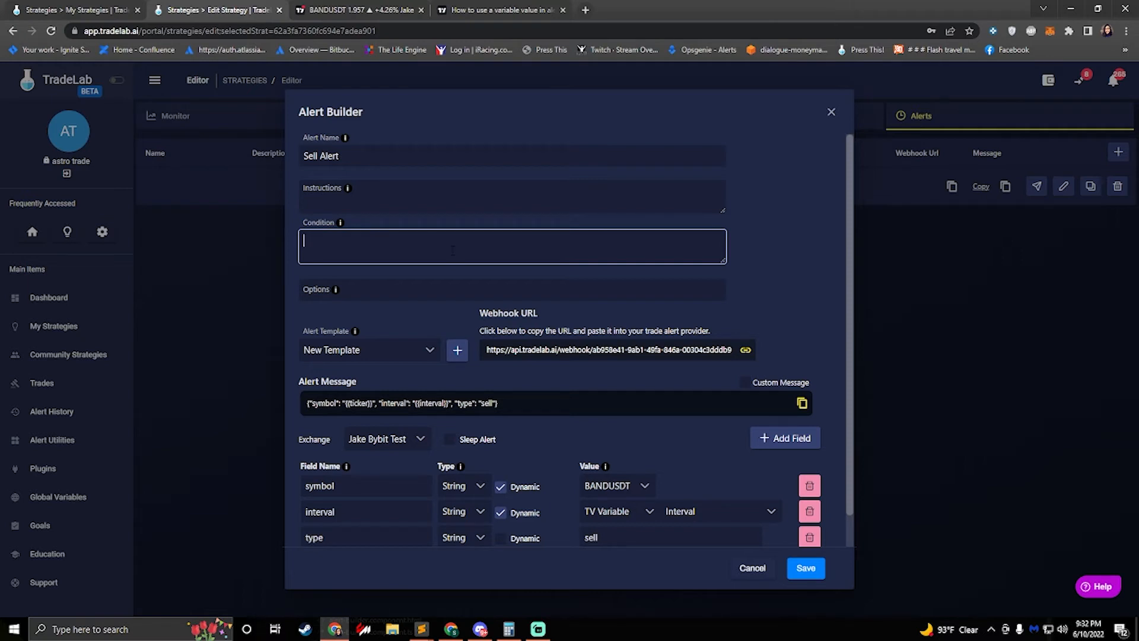
pyautogui.click(379, 193)
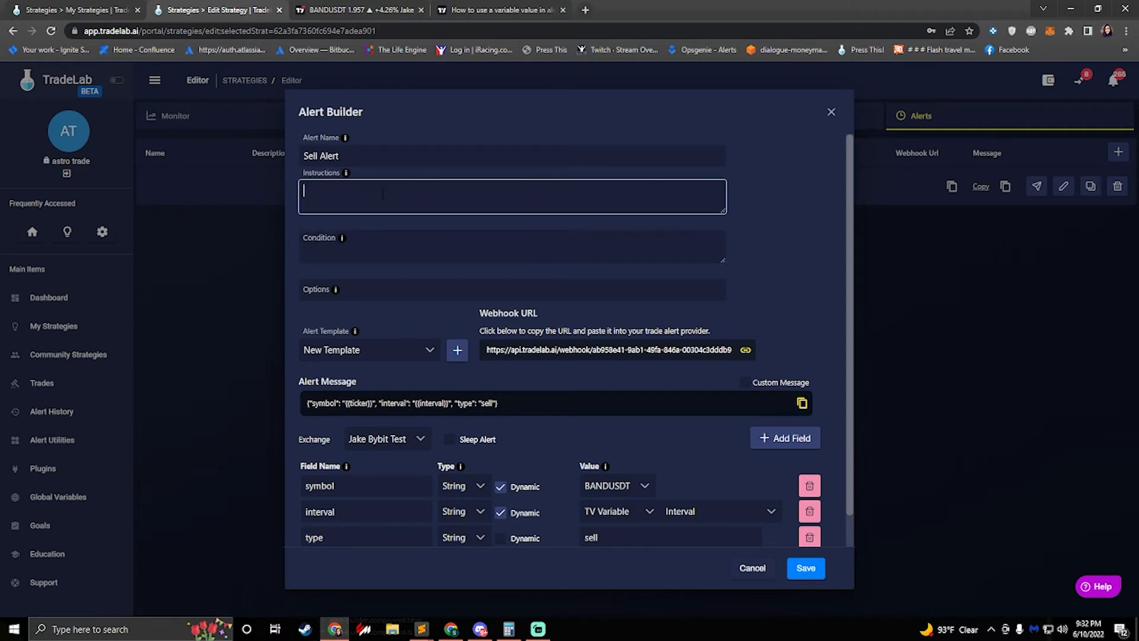
pyautogui.click(379, 245)
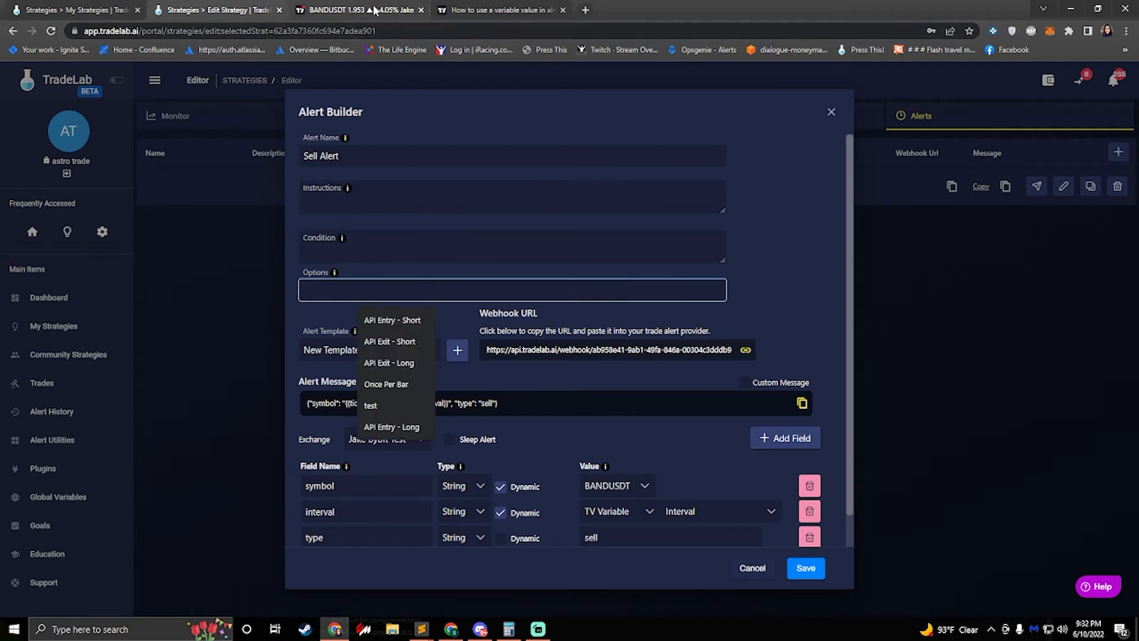
pyautogui.click(356, 9)
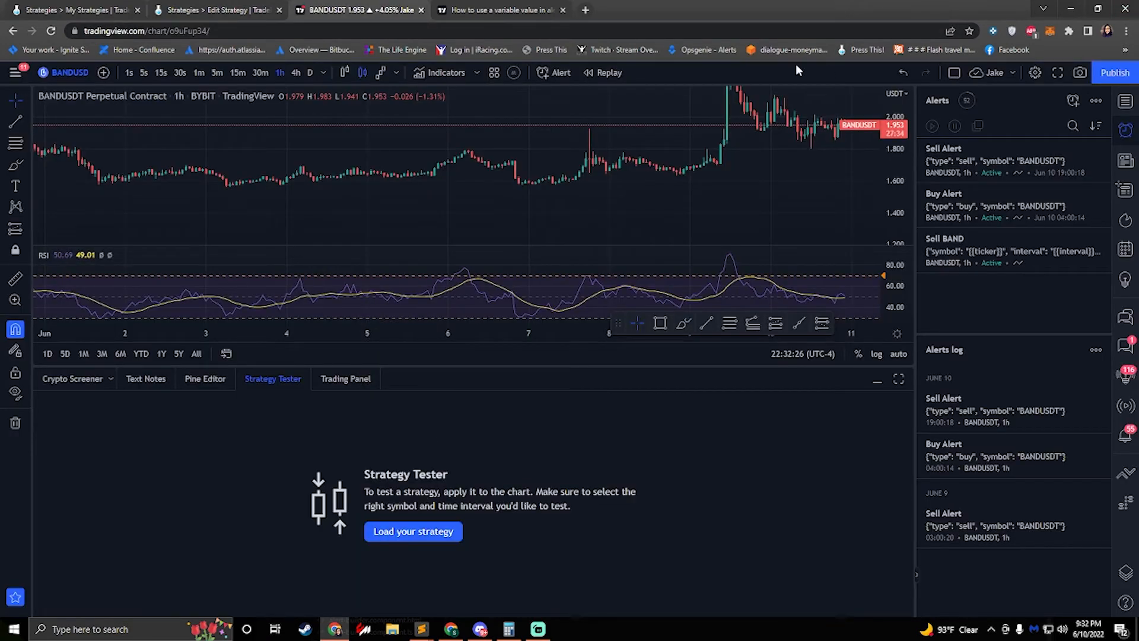
pyautogui.click(561, 73)
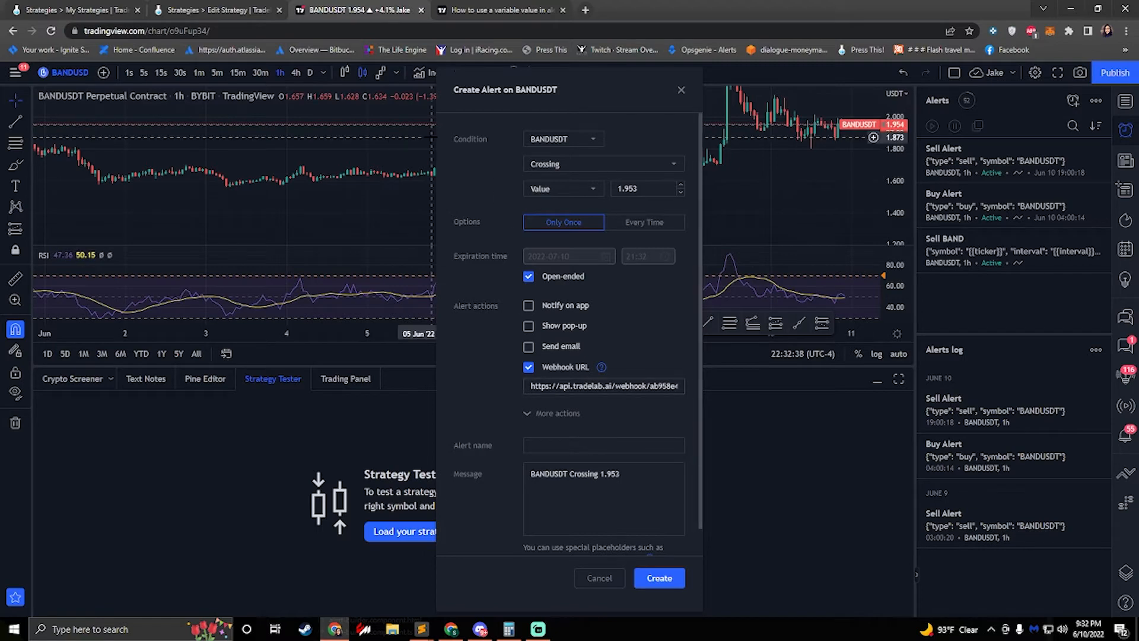
pyautogui.click(216, 10)
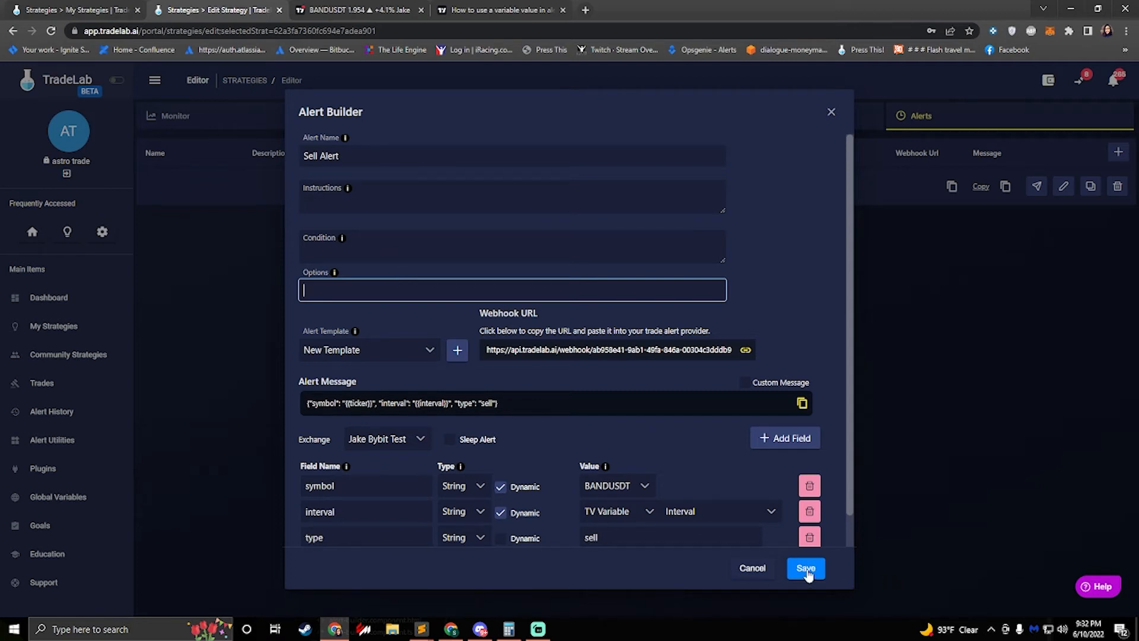
# - Save the Sell Alert in TradeLab and duplicate it in the strategy's alerts list
pyautogui.click(807, 569)
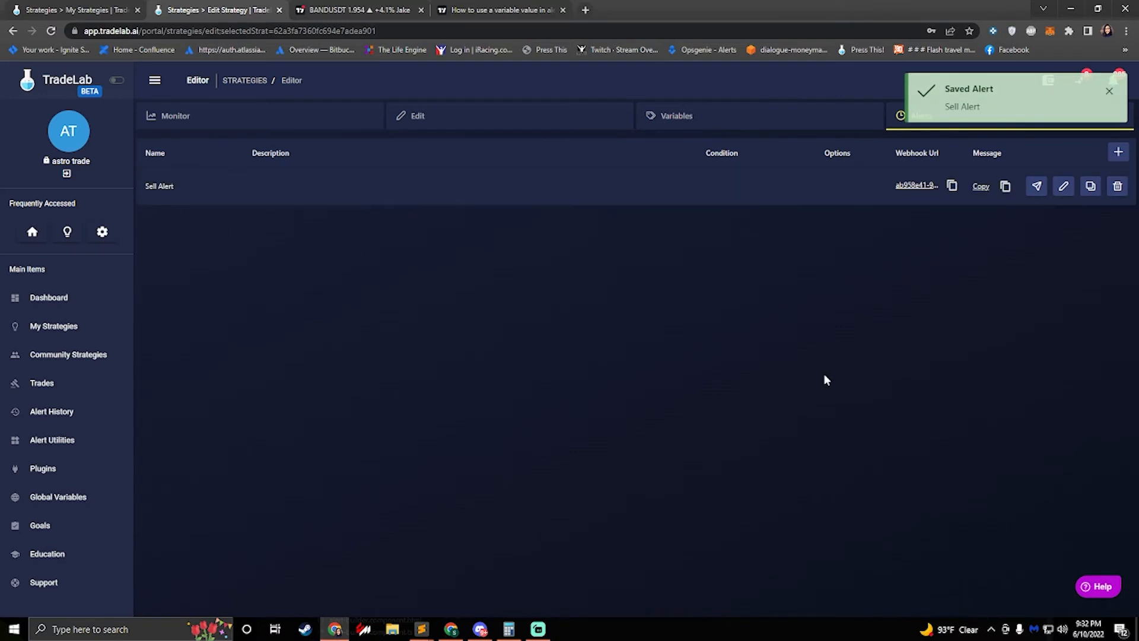
pyautogui.click(1094, 194)
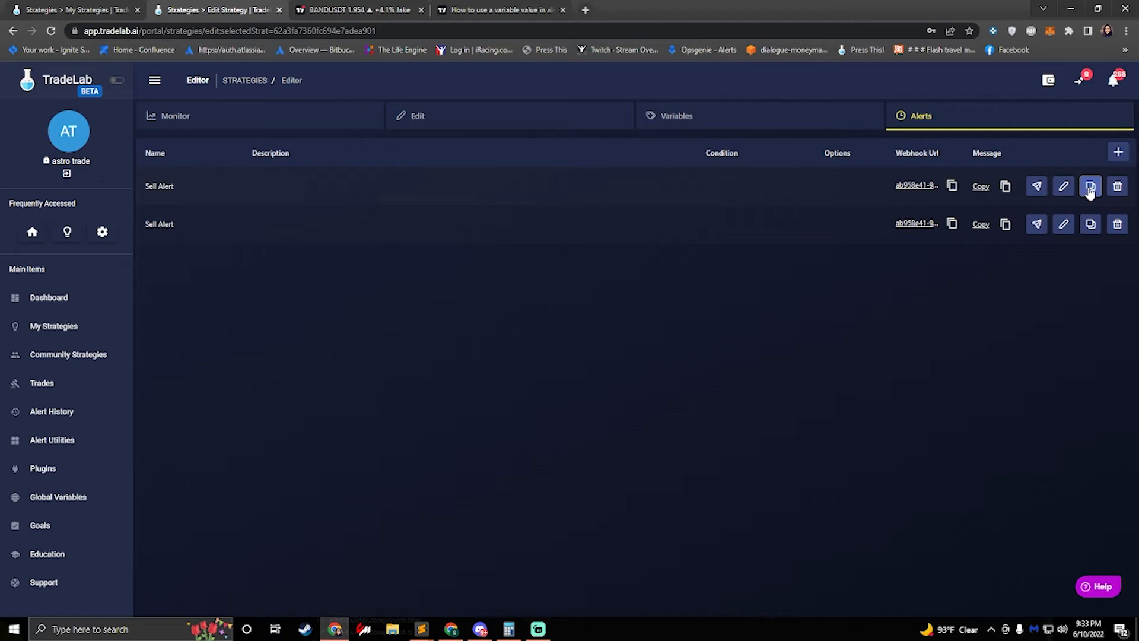
# - Rename the duplicated alert as Buy Alert and set its type field's value to buy
pyautogui.click(1063, 223)
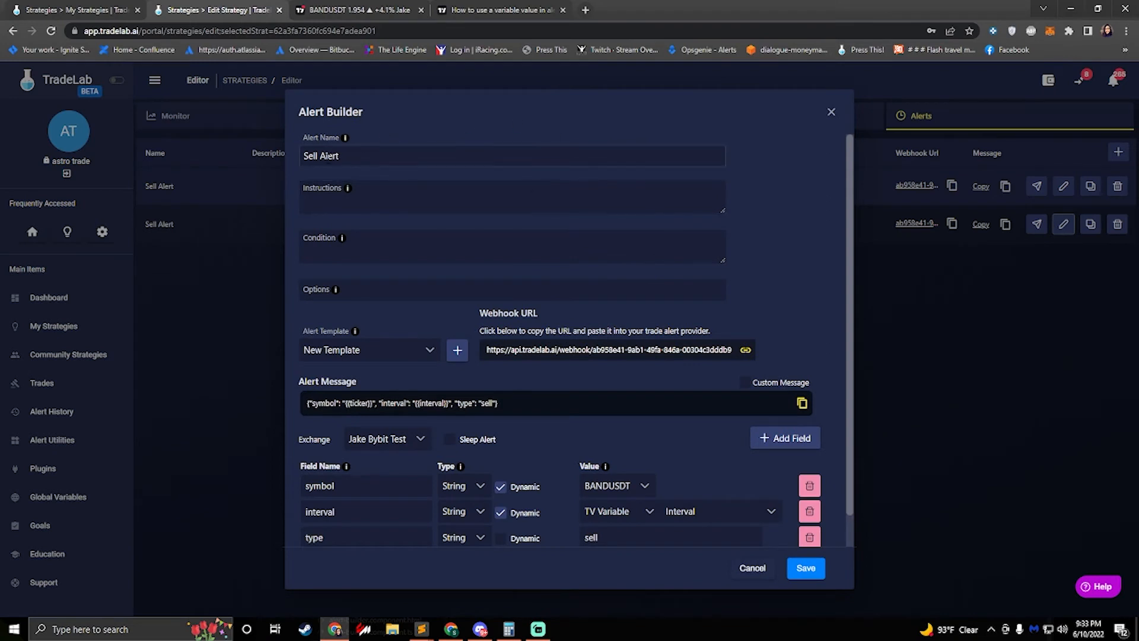
pyautogui.moveTo(318, 156); pyautogui.dragTo(213, 147)
pyautogui.write('I')
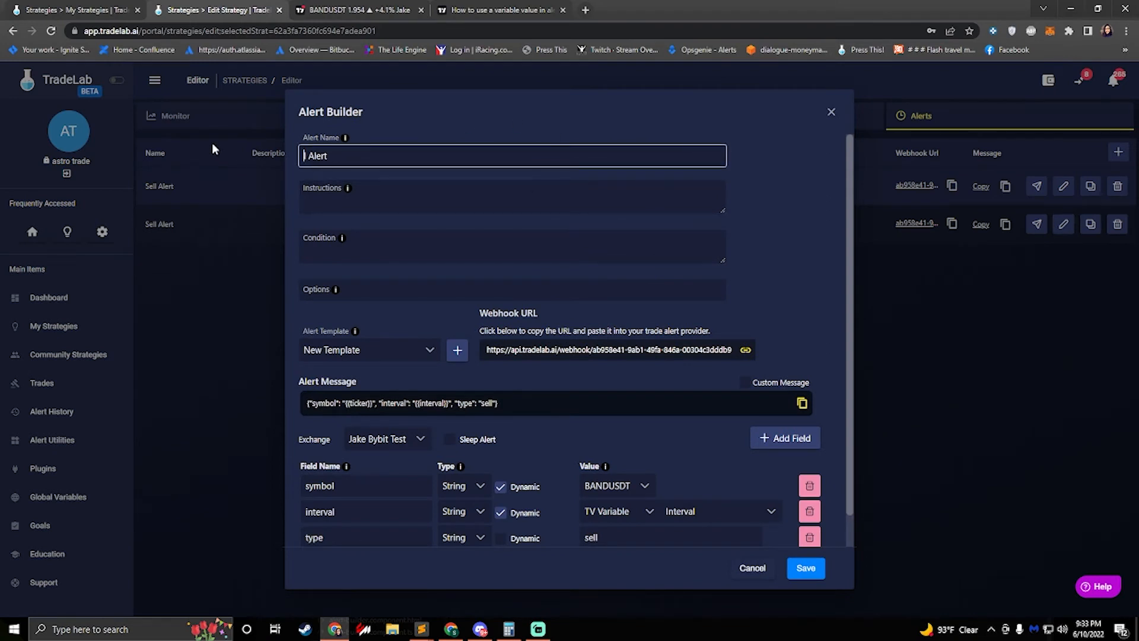
pyautogui.write('Buy')
pyautogui.scroll(-1, 472, 433)
pyautogui.moveTo(614, 505); pyautogui.dragTo(491, 502)
pyautogui.write('buy')
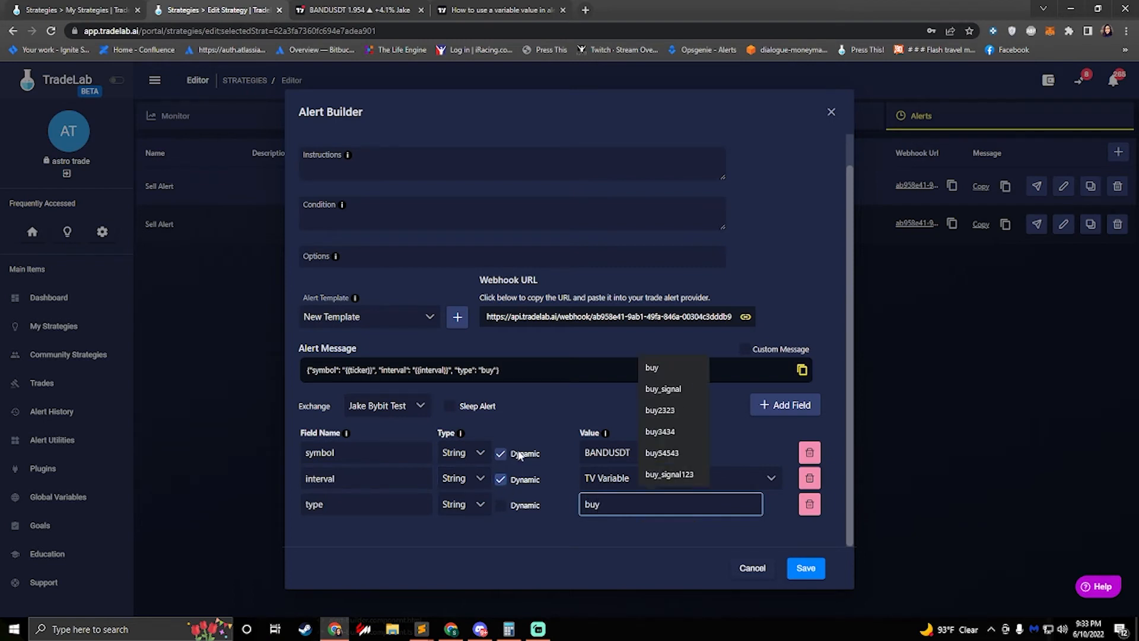
pyautogui.click(547, 404)
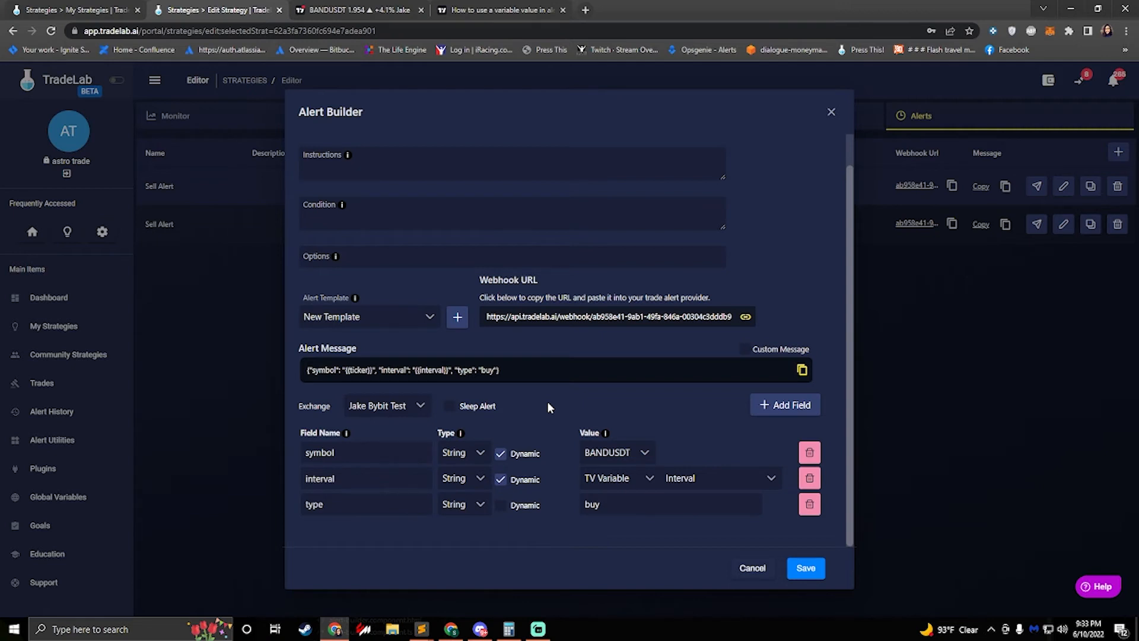
# - Copy the buy alert message and set the new TradingView alert's condition to RSI Crossing Up the value 30
pyautogui.click(532, 372)
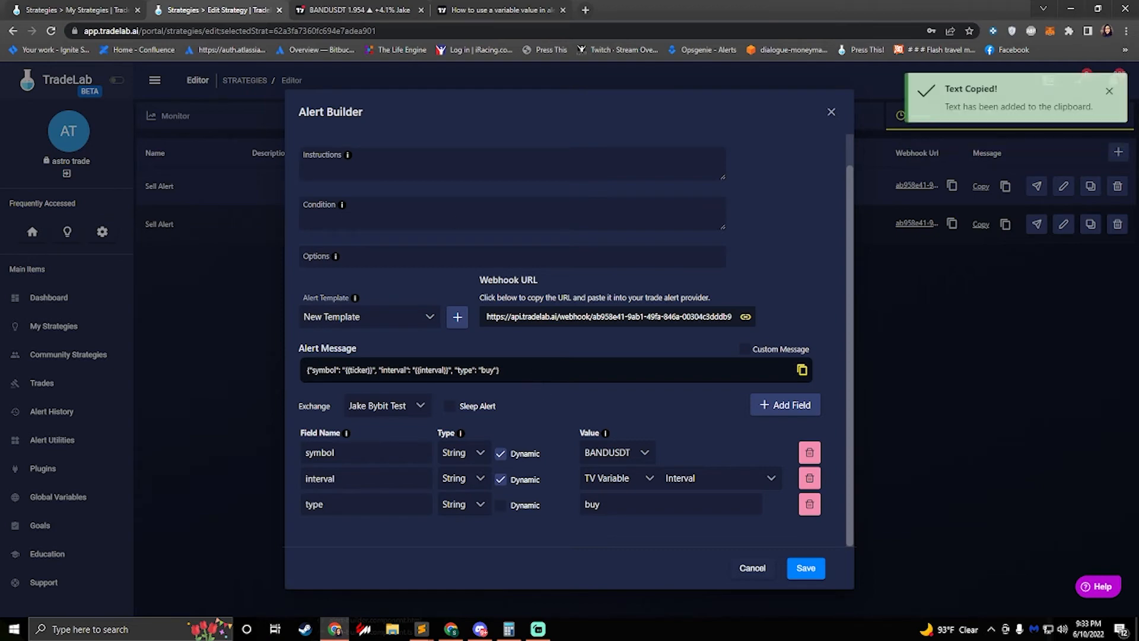
pyautogui.click(359, 7)
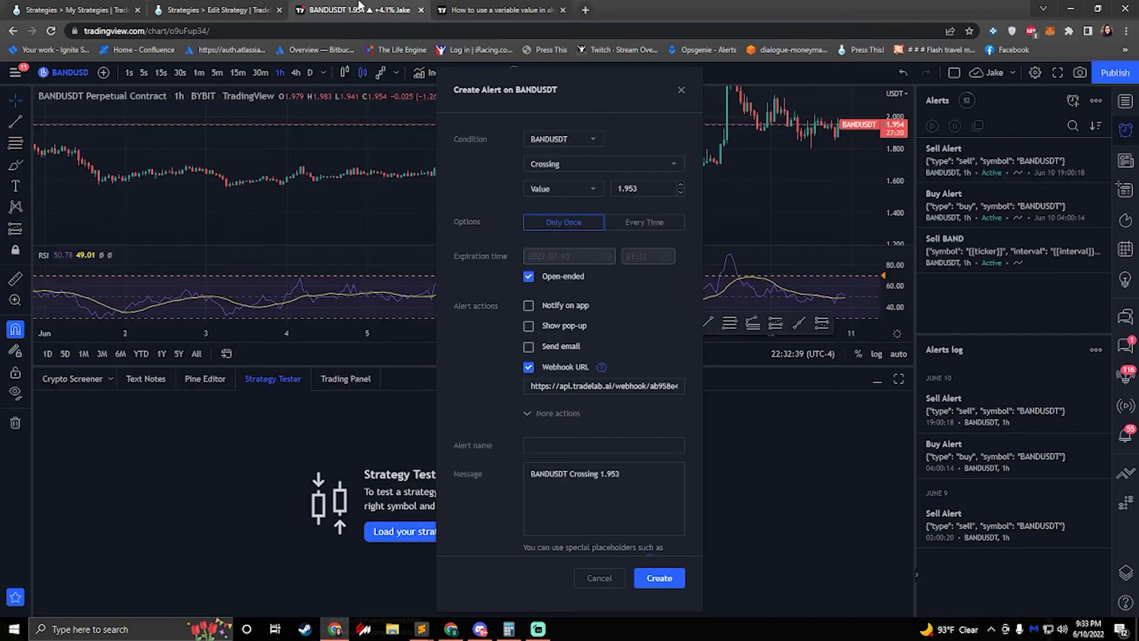
pyautogui.click(565, 139)
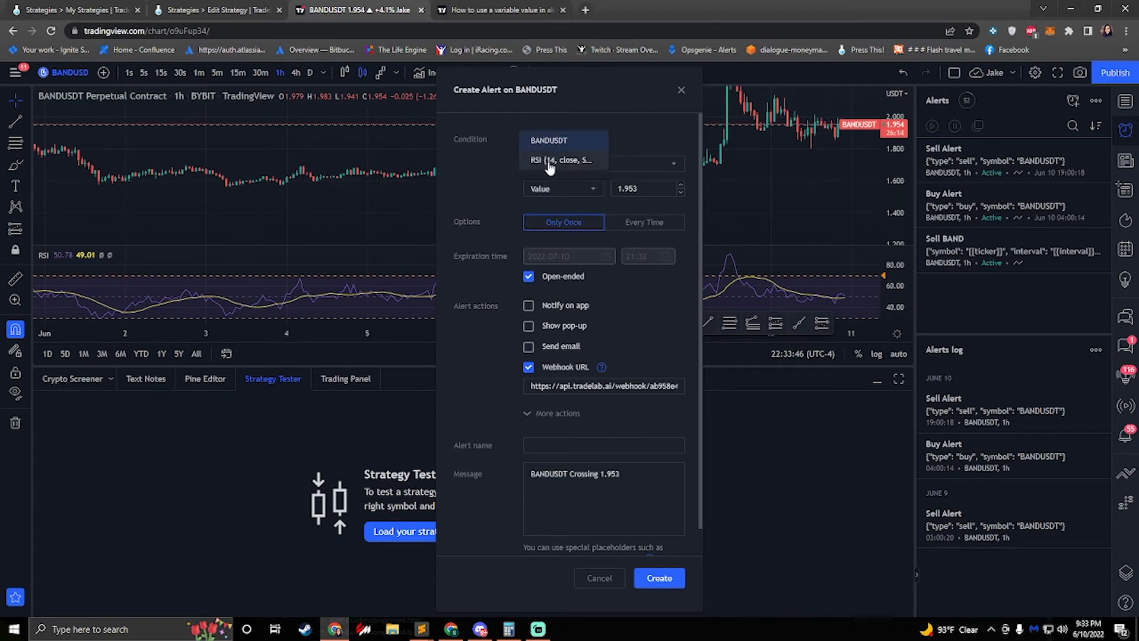
pyautogui.click(550, 161)
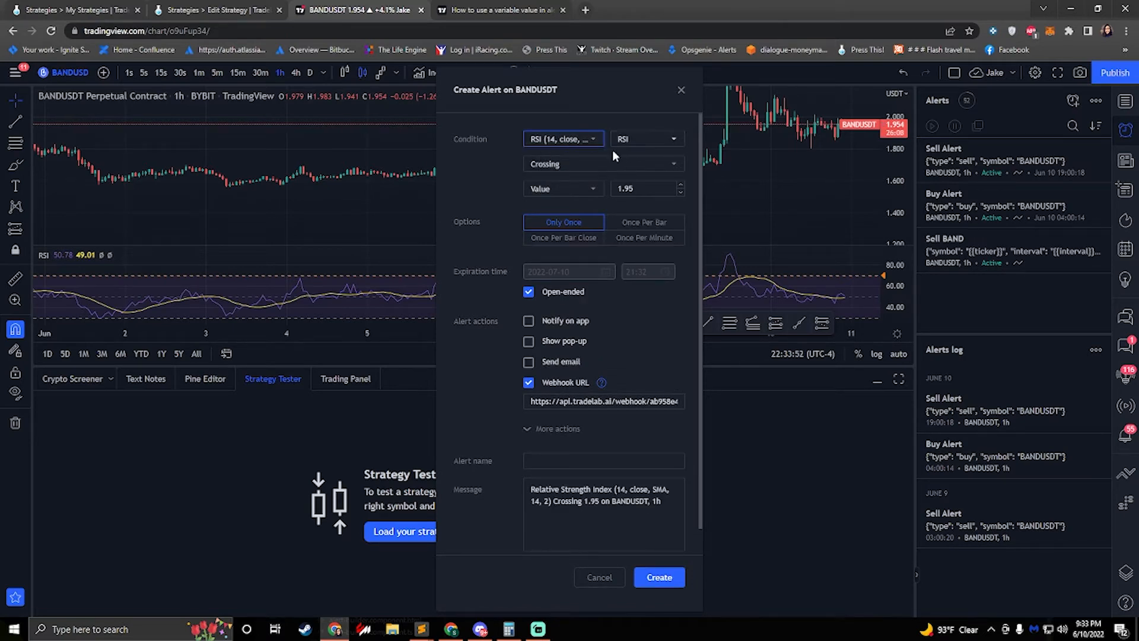
pyautogui.click(592, 166)
pyautogui.click(575, 186)
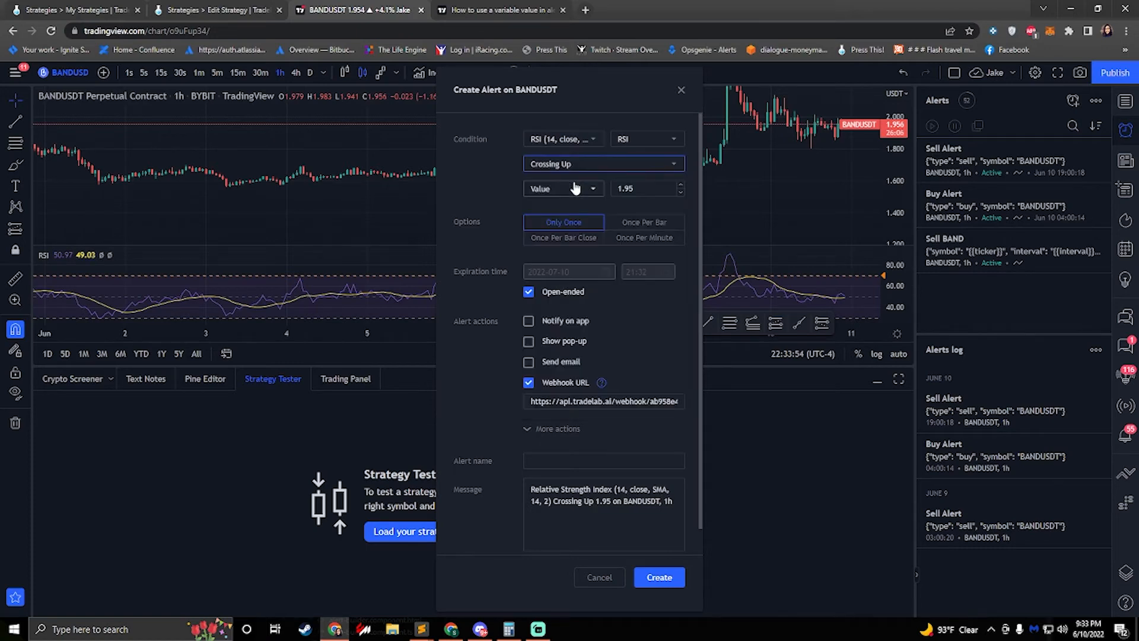
pyautogui.doubleClick(651, 188)
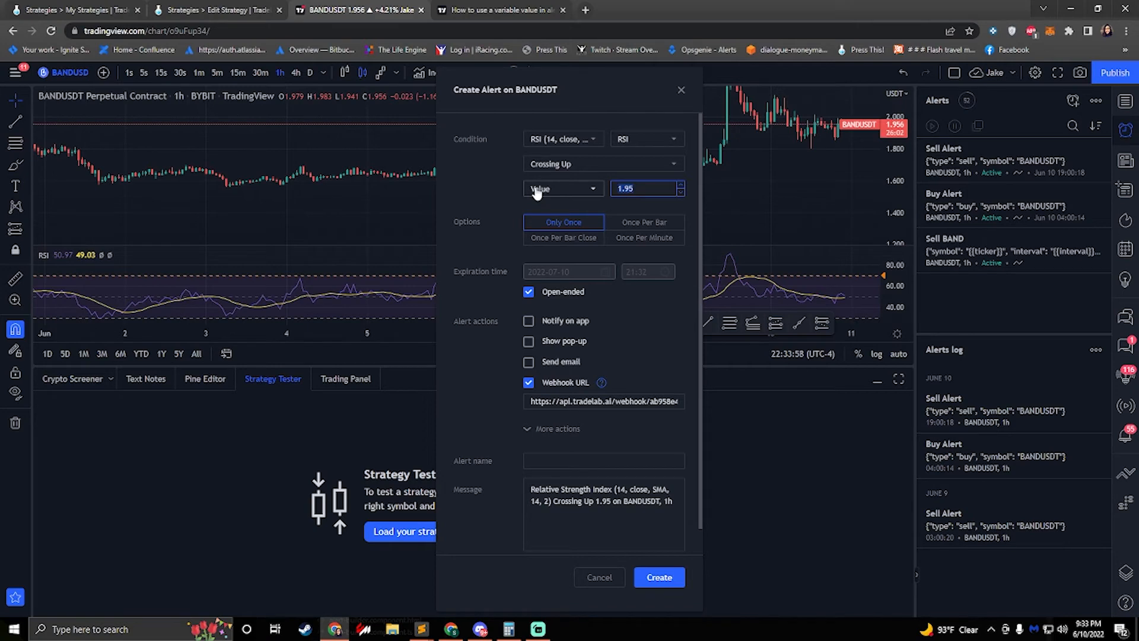
pyautogui.write('30')
pyautogui.click(468, 204)
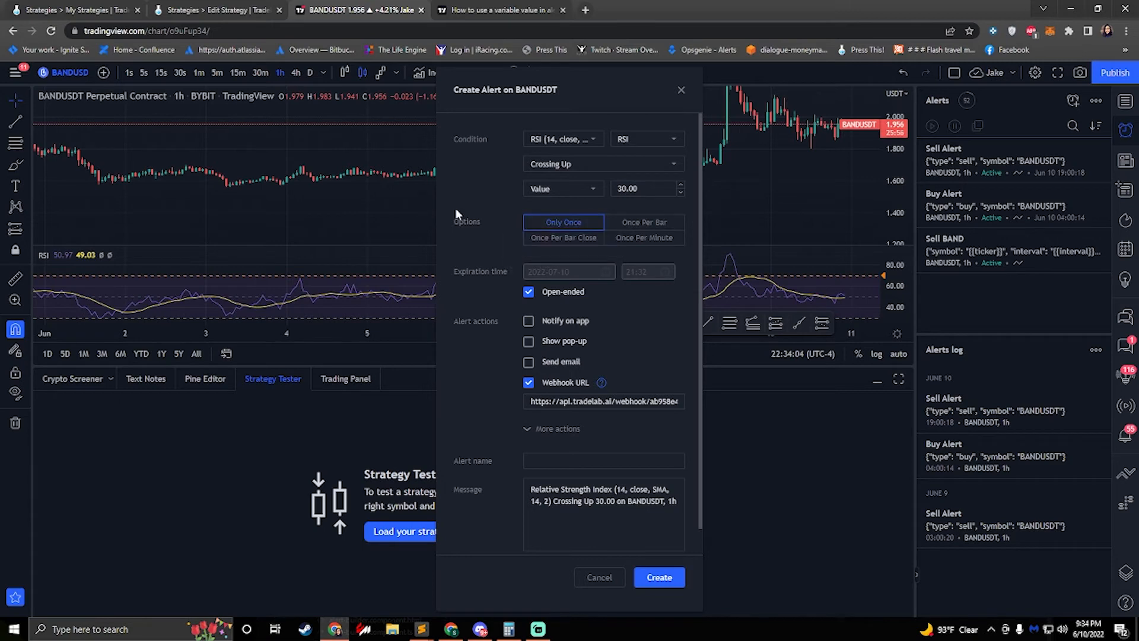
# - Set the TradingView alert to trigger Once Per Bar and replace its message with the copied buy message
pyautogui.click(666, 226)
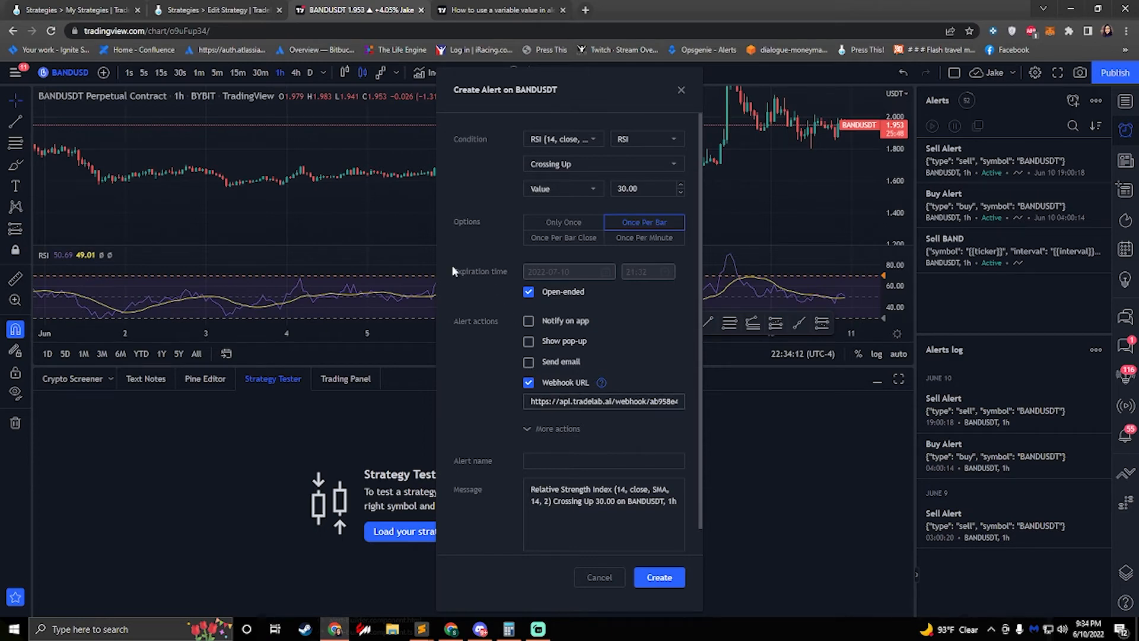
pyautogui.tripleClick(611, 514)
pyautogui.hotkey('ctrl', 'v')
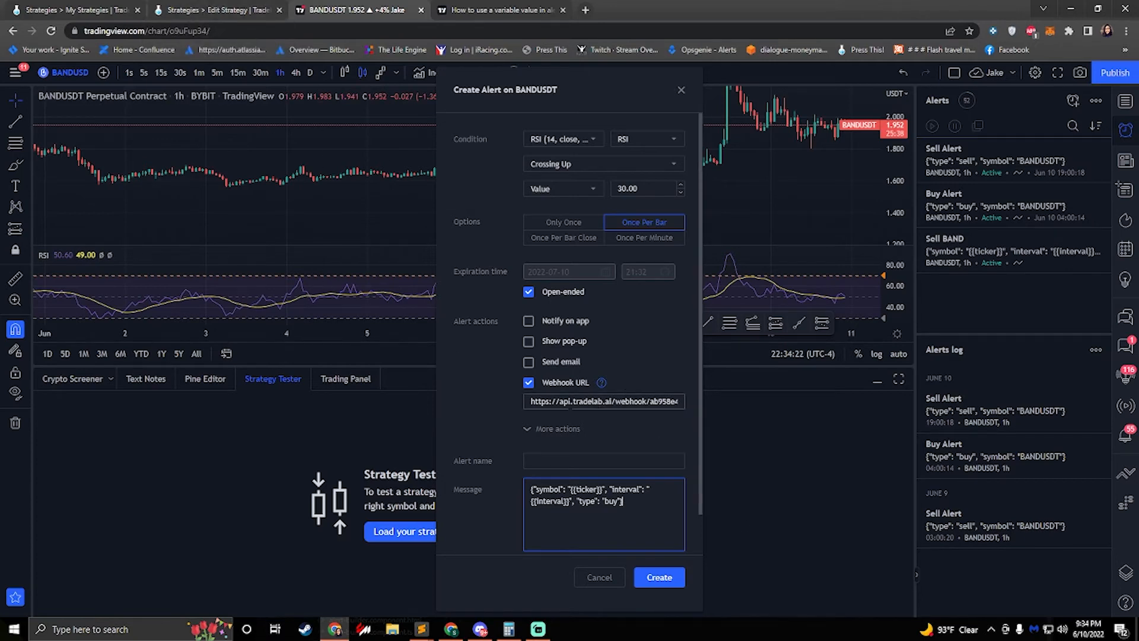
# - Compare the TradingView alert's webhook URL with the one in TradeLab's Alert Builder
pyautogui.moveTo(569, 402); pyautogui.dragTo(382, 399)
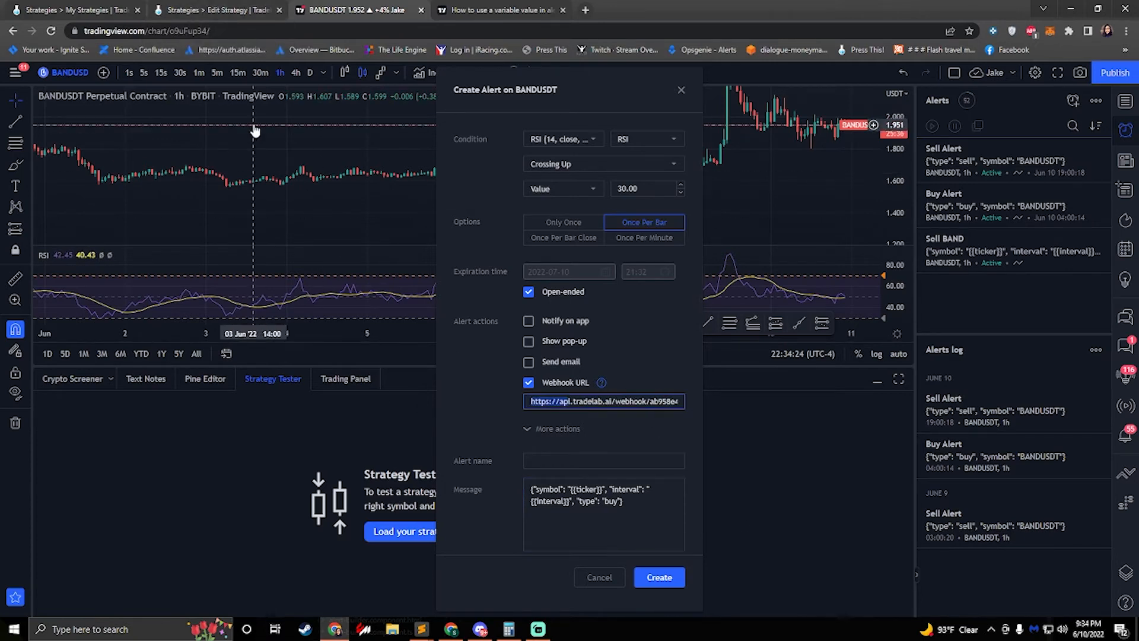
pyautogui.click(216, 9)
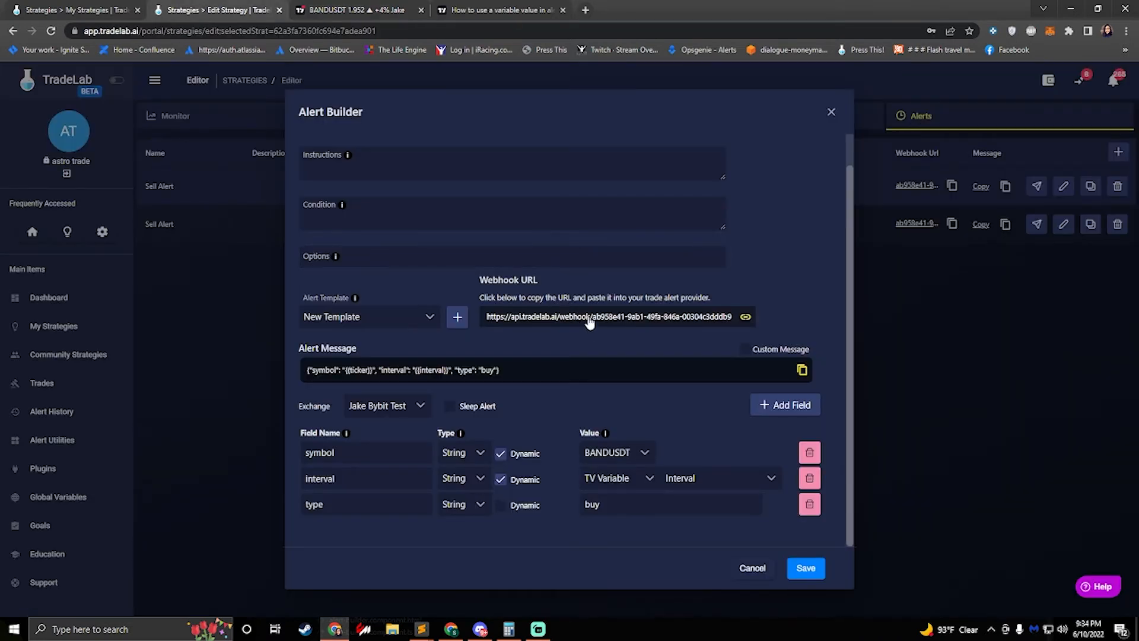
pyautogui.click(356, 10)
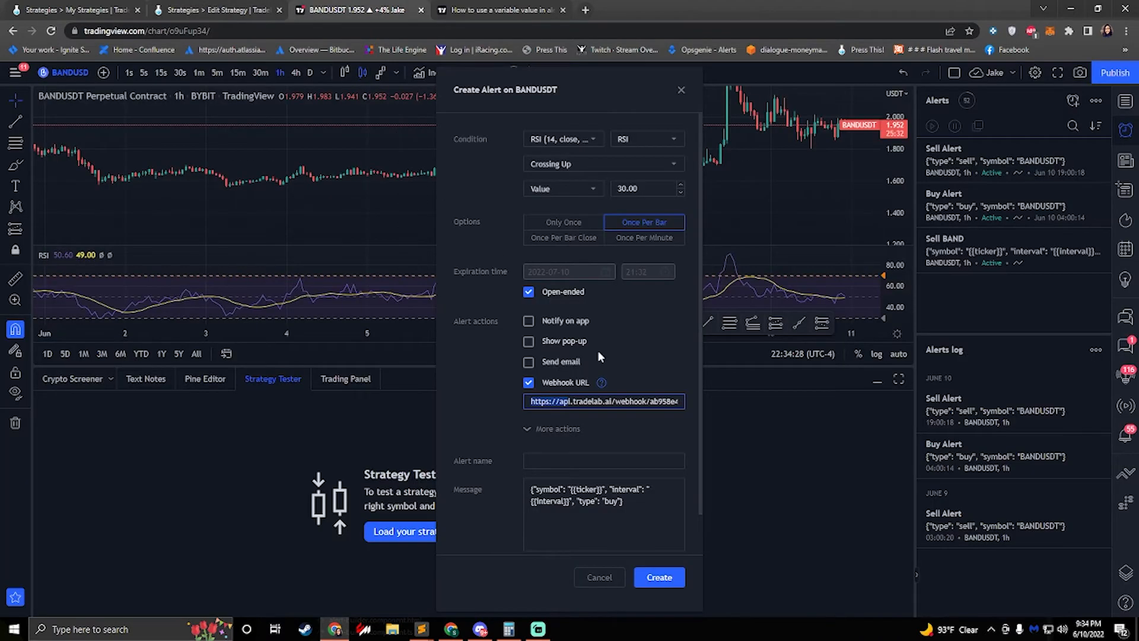
pyautogui.click(477, 368)
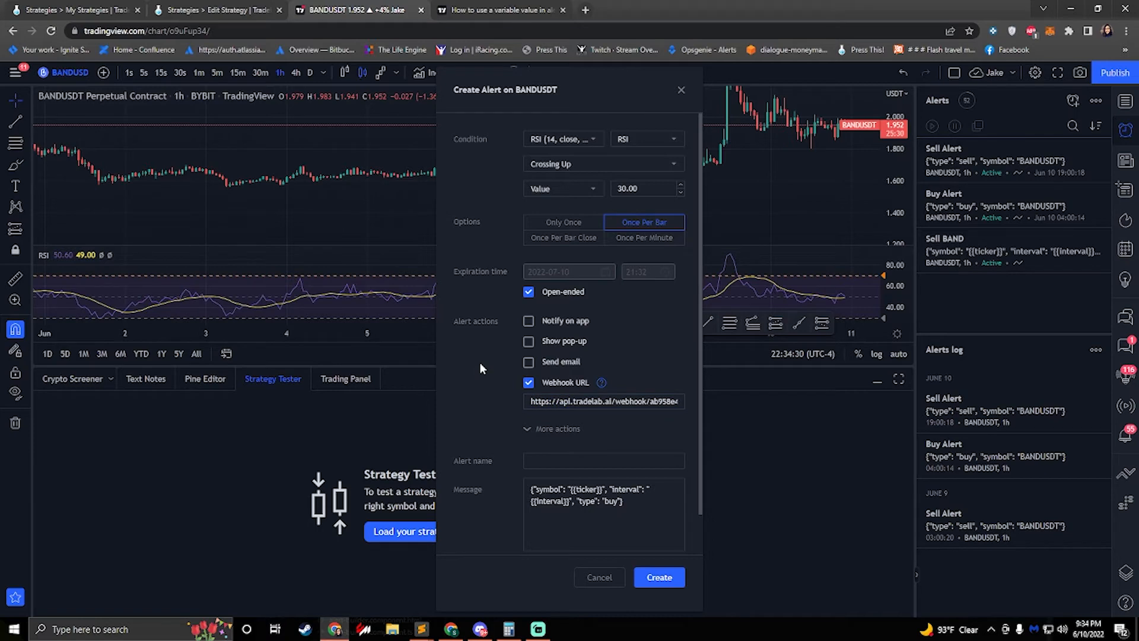
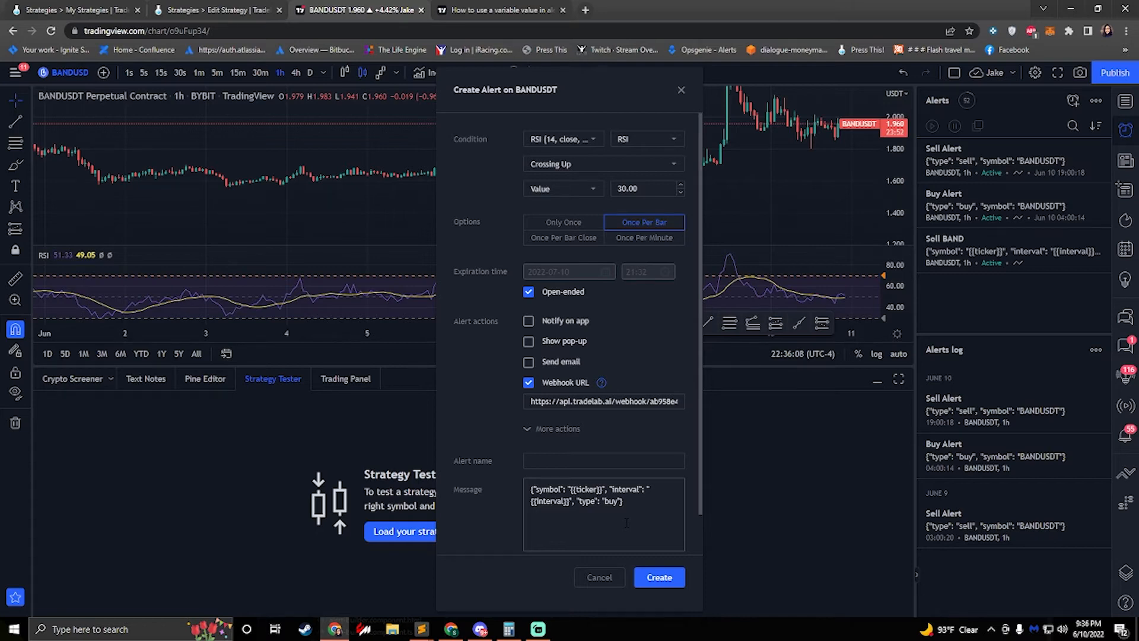
# - Name the TradingView alert Buy BAND, create it and check it in the alerts list
pyautogui.click(585, 459)
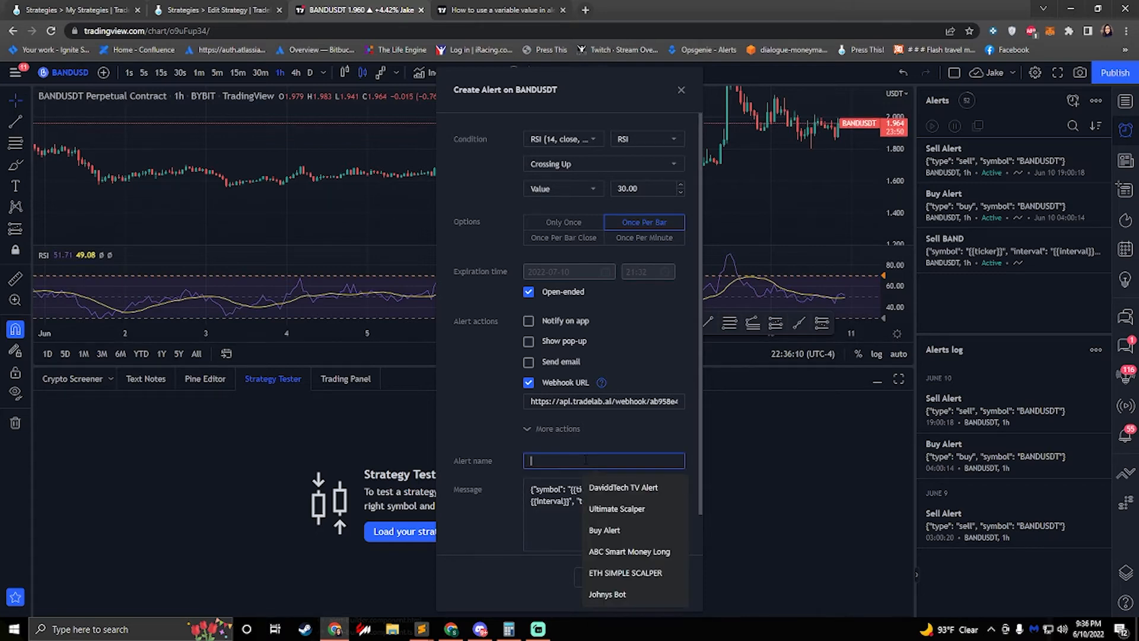
pyautogui.write('Buy BAND')
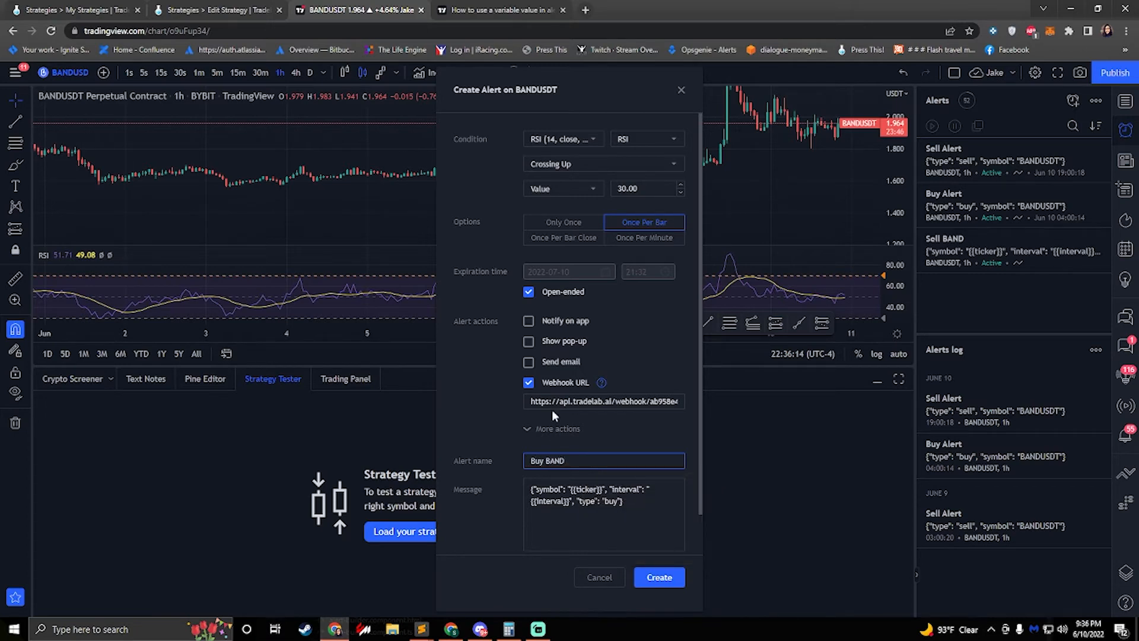
pyautogui.click(656, 577)
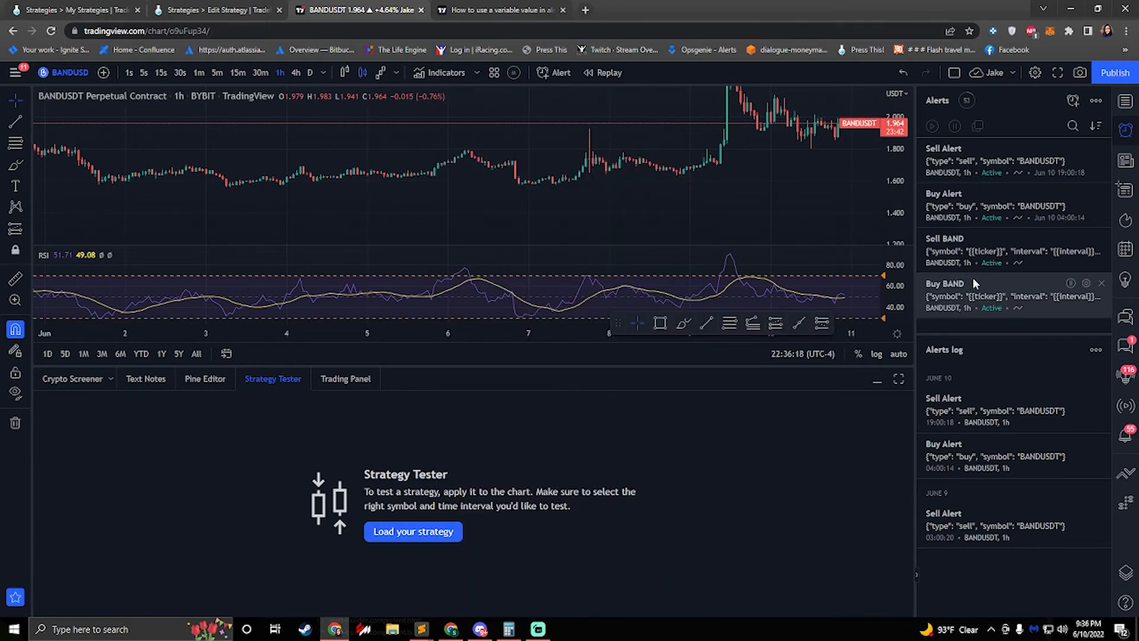
pyautogui.moveTo(970, 309)
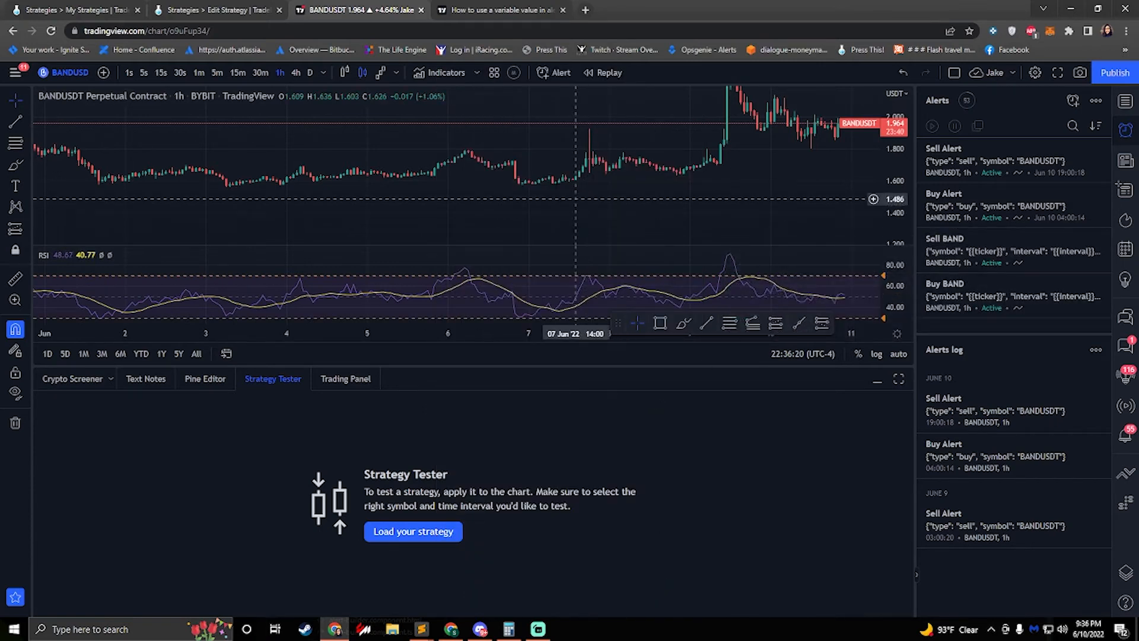
# - Switch back to TradeLab, save the Buy Alert and open the Simple RSI strategy's edit settings
pyautogui.click(240, 8)
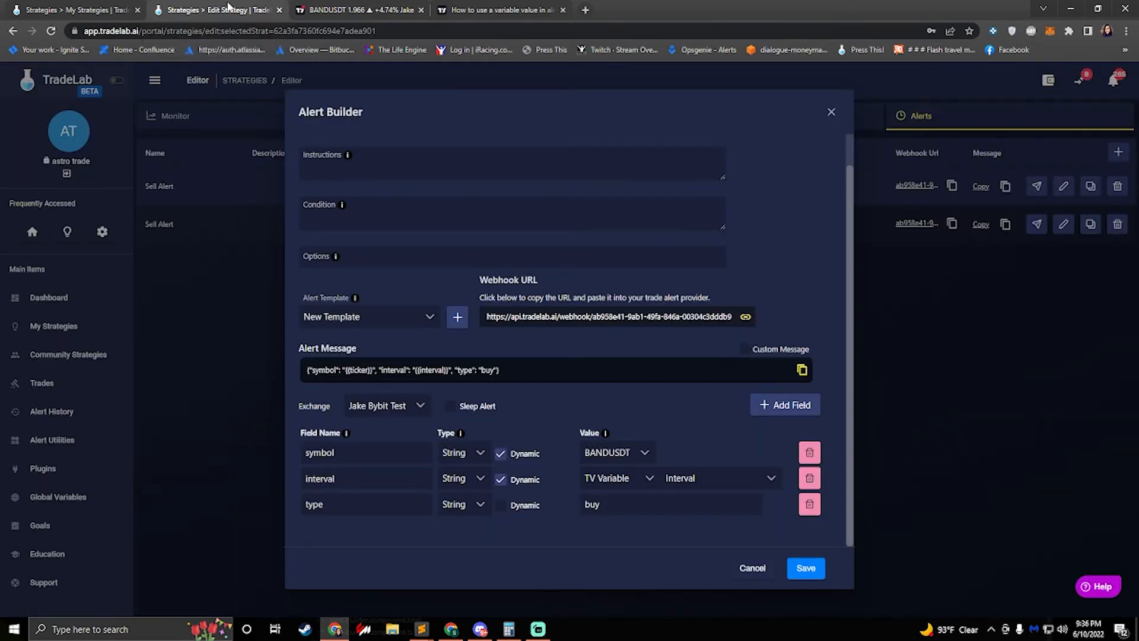
pyautogui.scroll(2, 603, 273)
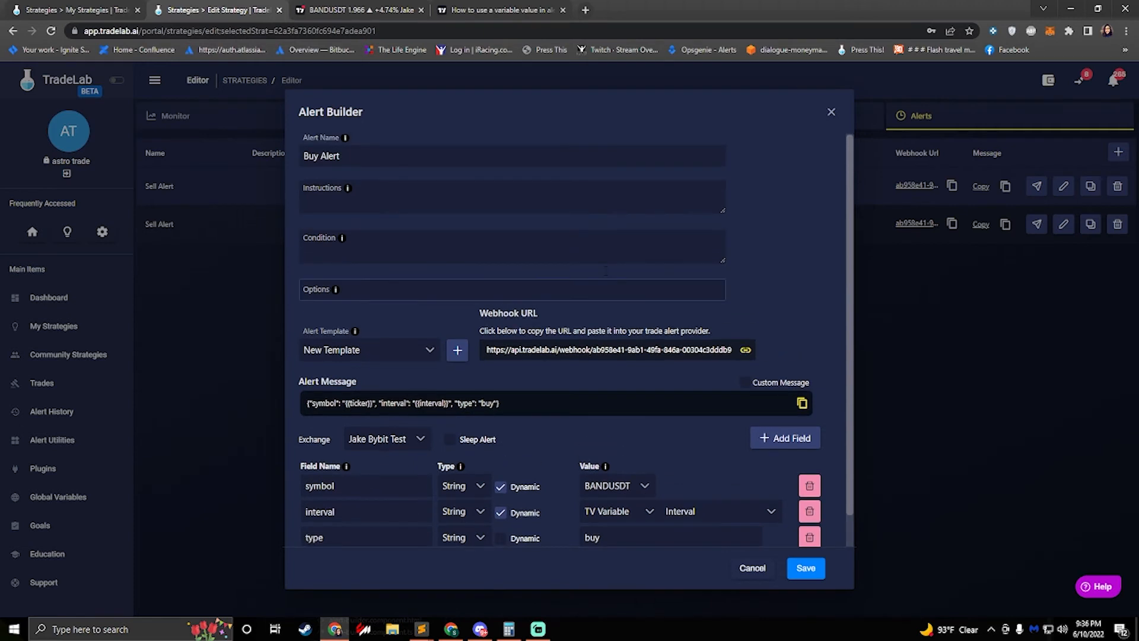
pyautogui.click(813, 570)
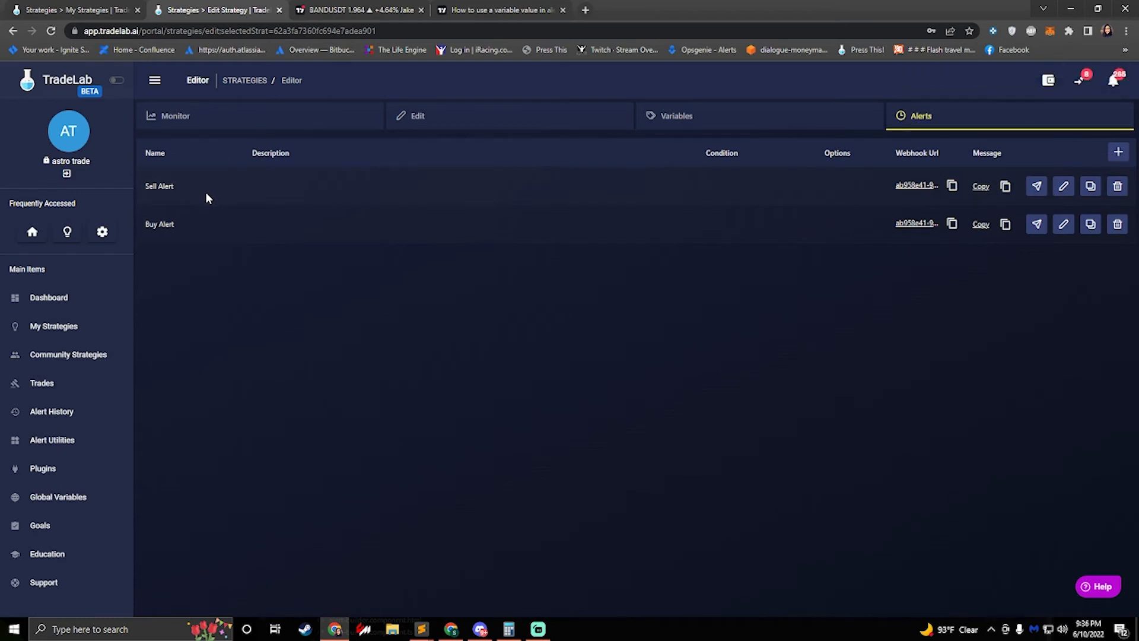
pyautogui.click(447, 122)
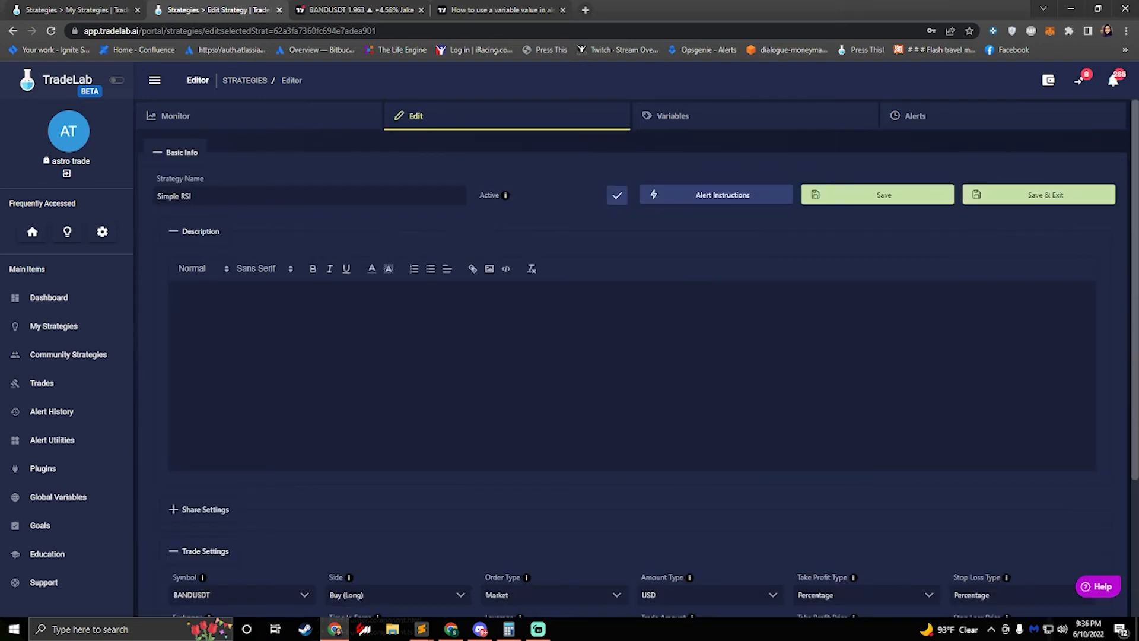
# - Add an entry rule to the Simple RSI strategy
pyautogui.scroll(-3, 307, 337)
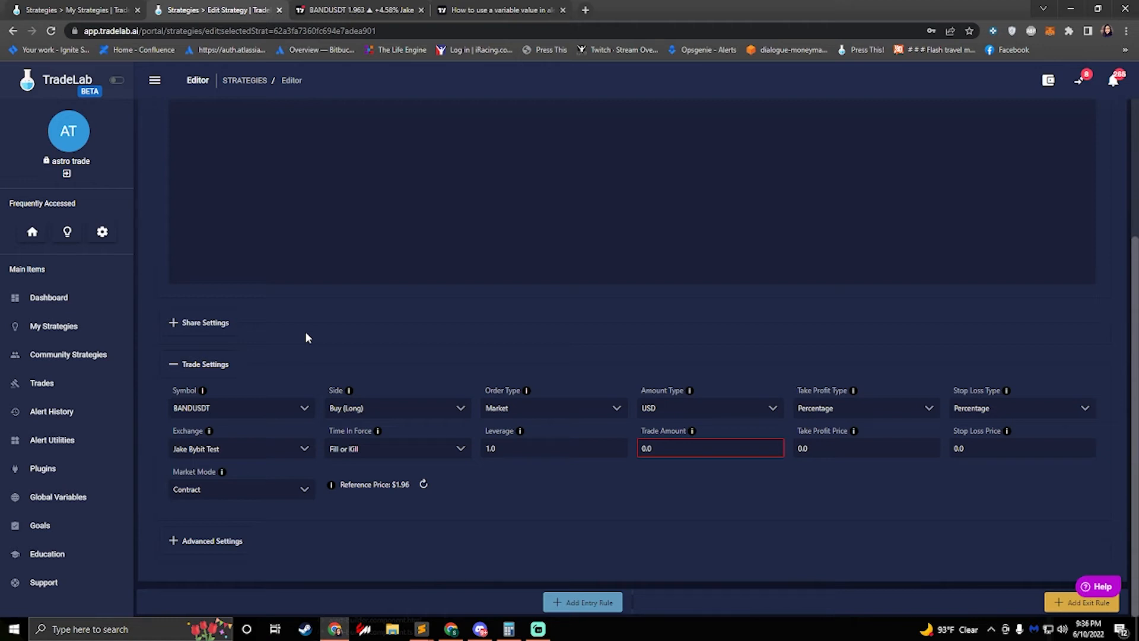
pyautogui.click(570, 604)
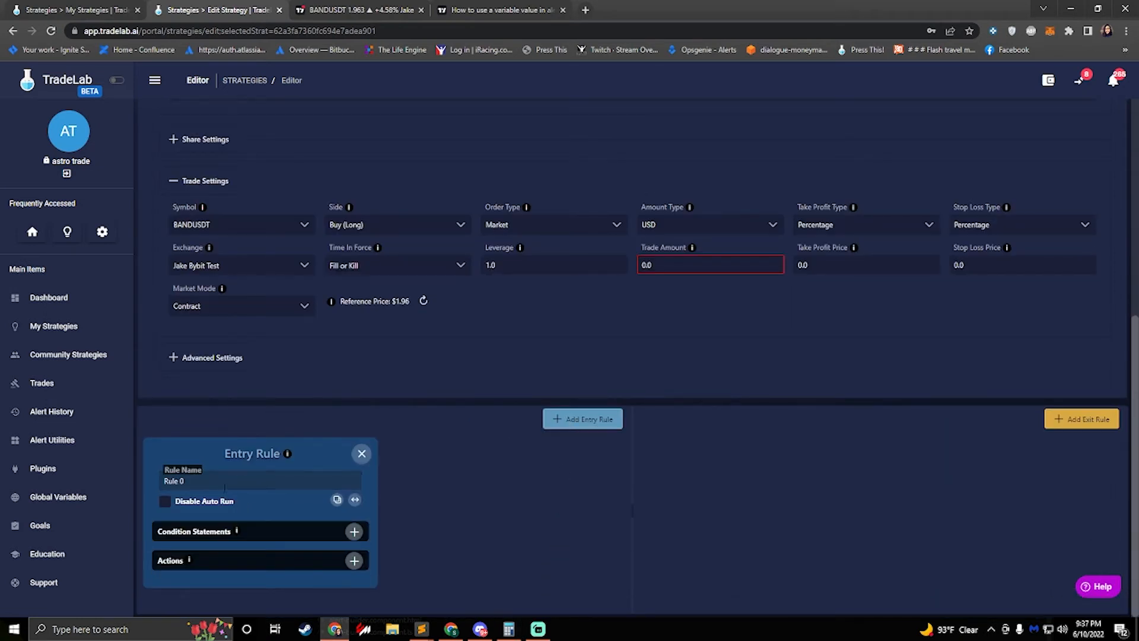
pyautogui.moveTo(223, 483); pyautogui.dragTo(141, 482)
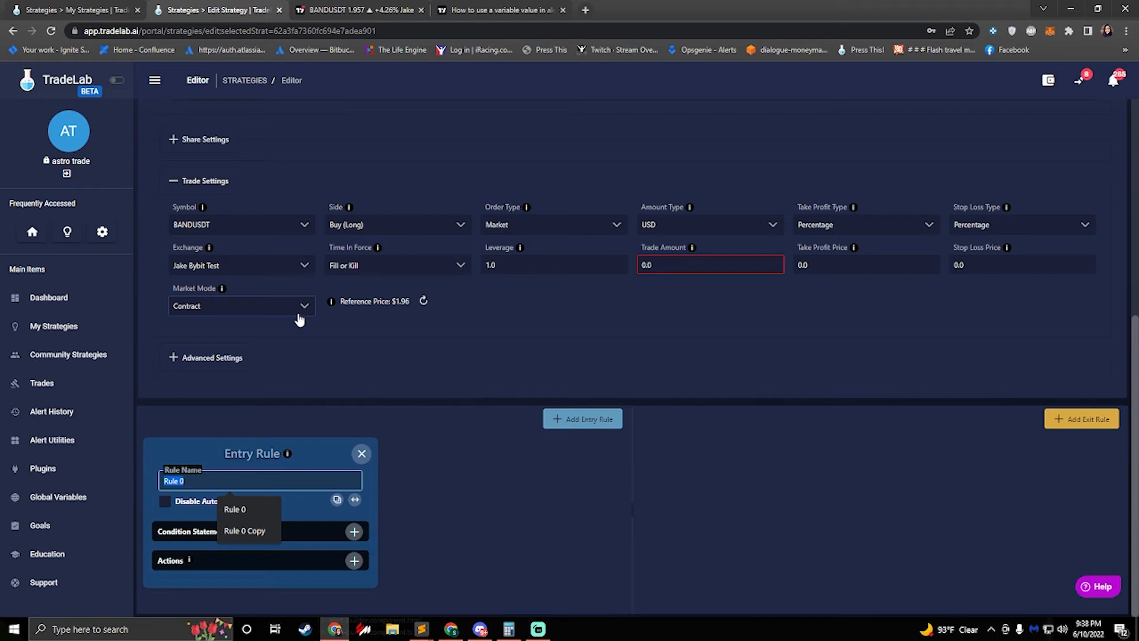
# - Review the available Side options in the strategy's trade settings
pyautogui.click(380, 229)
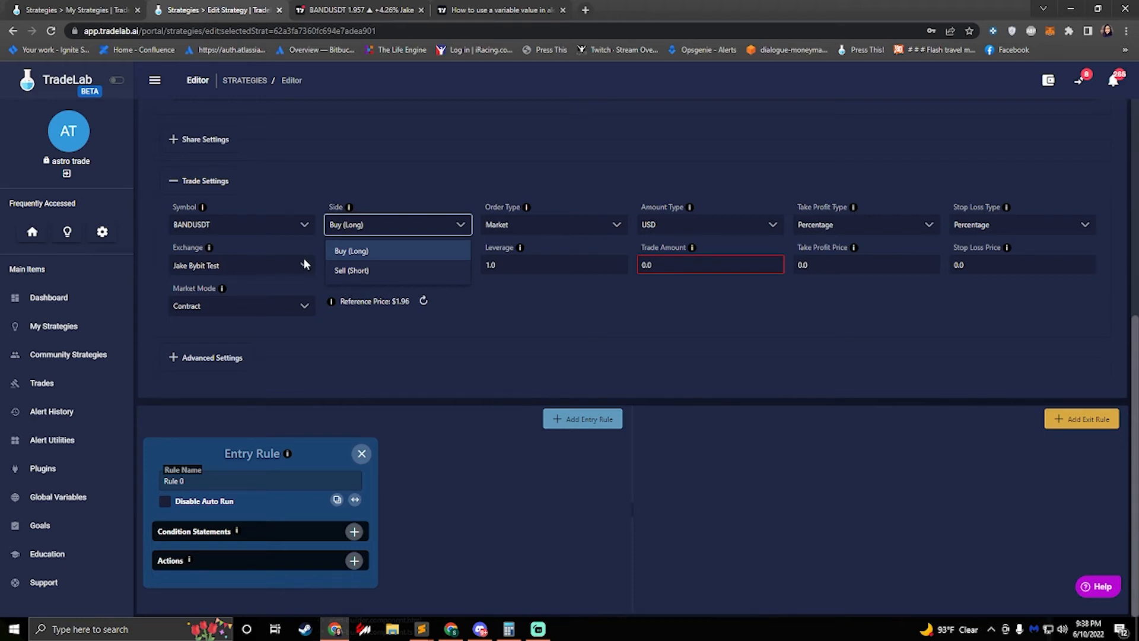
pyautogui.click(358, 398)
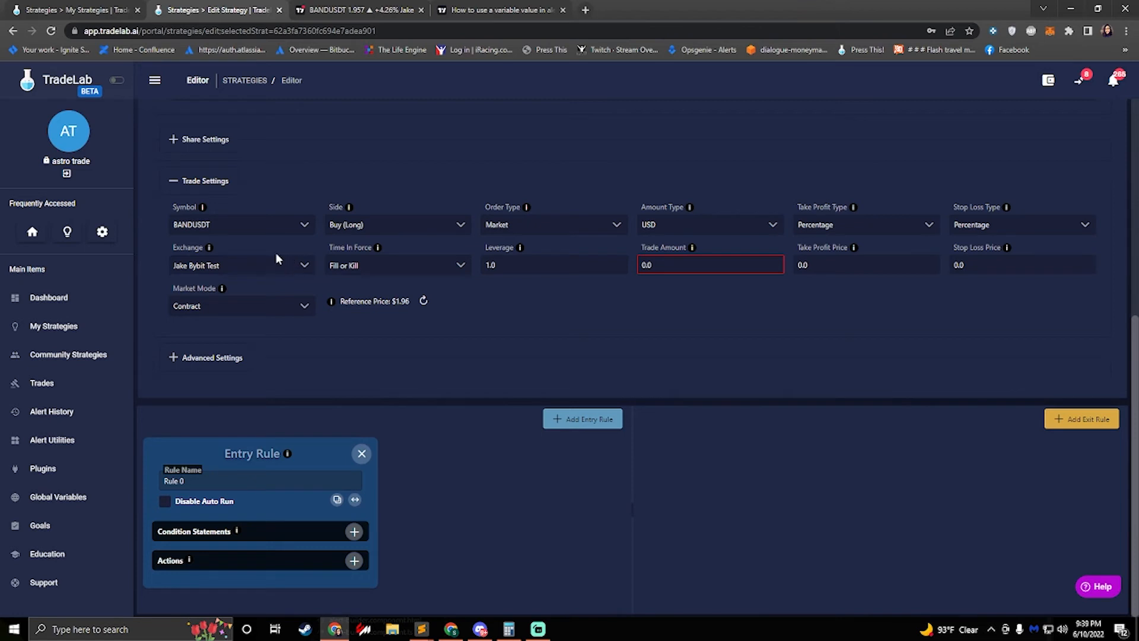
pyautogui.click(387, 230)
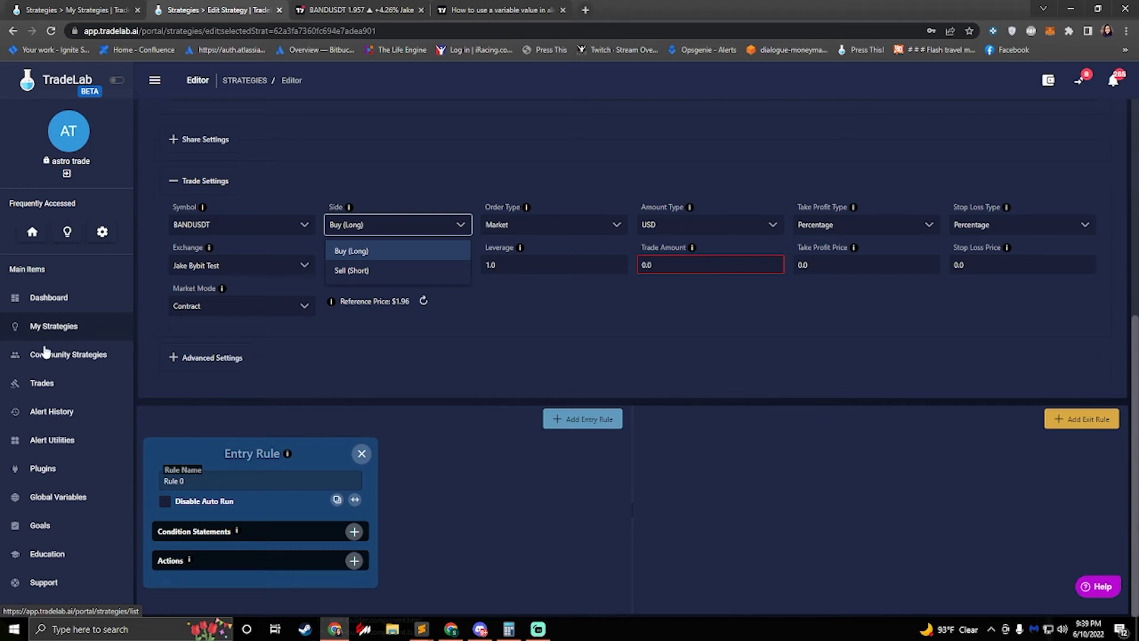
pyautogui.click(398, 343)
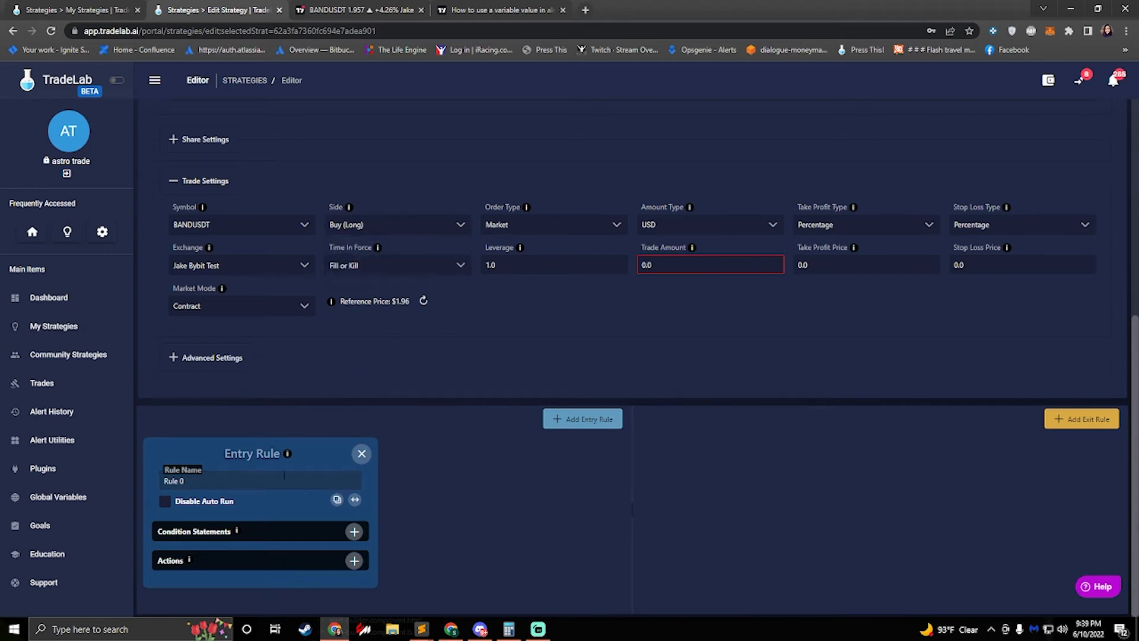
# - Name the entry rule Long Entry and add a condition statement to it
pyautogui.click(201, 480)
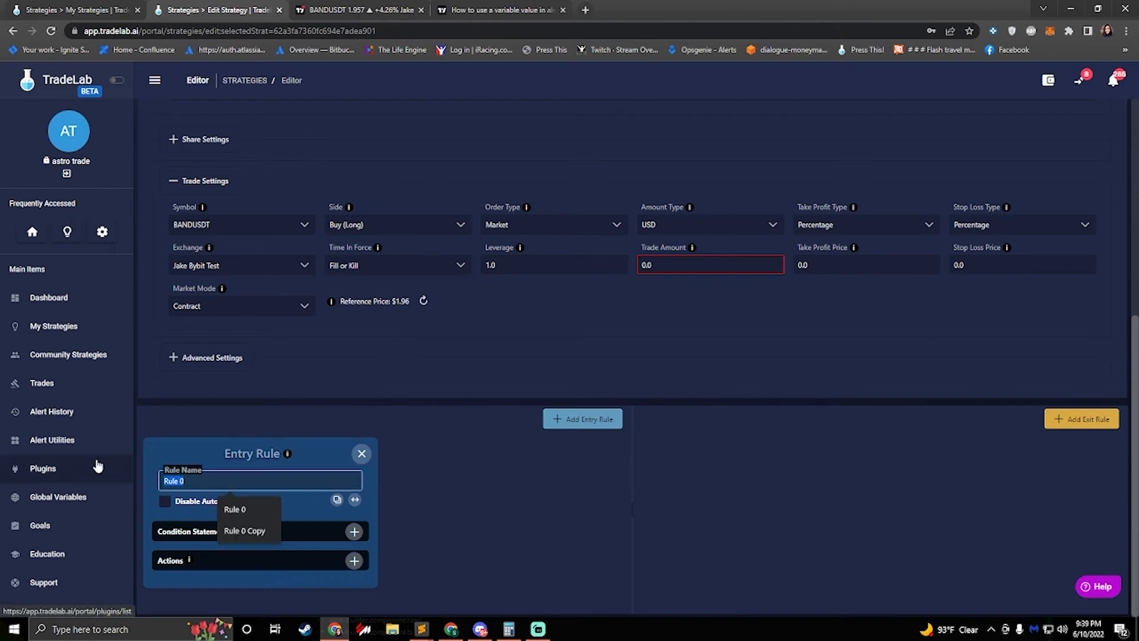
pyautogui.write('Long')
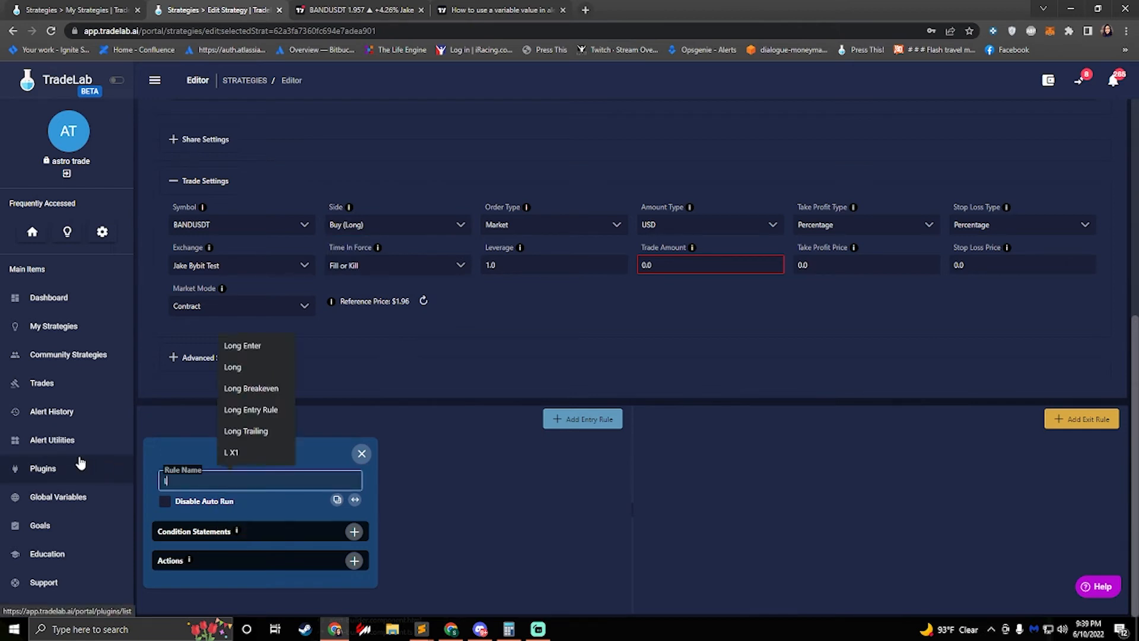
pyautogui.write(' Entry')
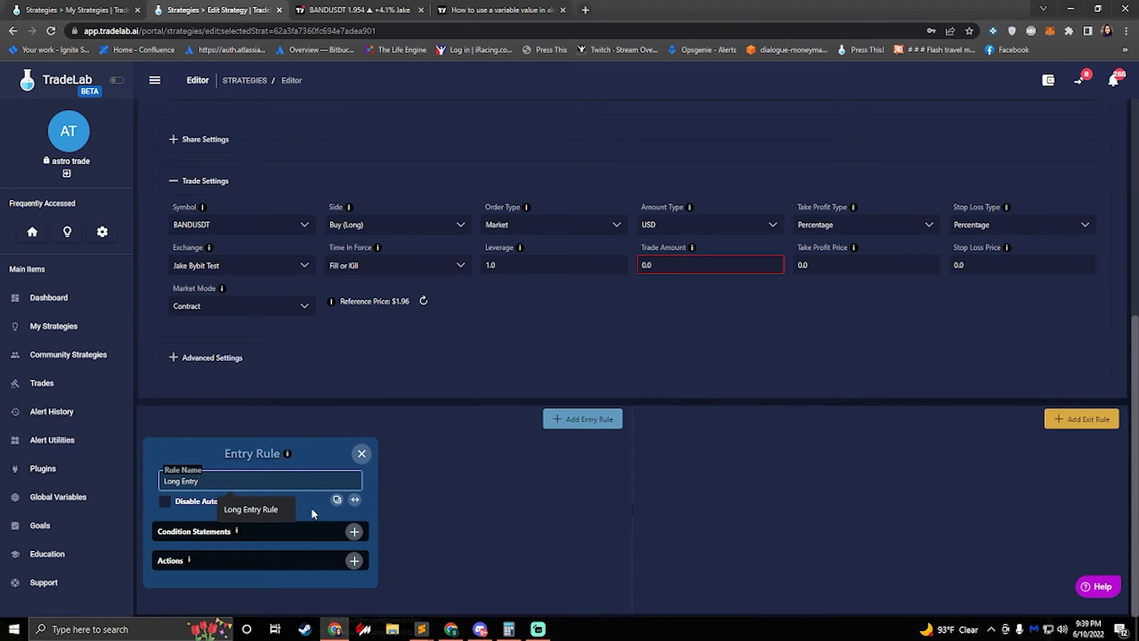
pyautogui.click(354, 532)
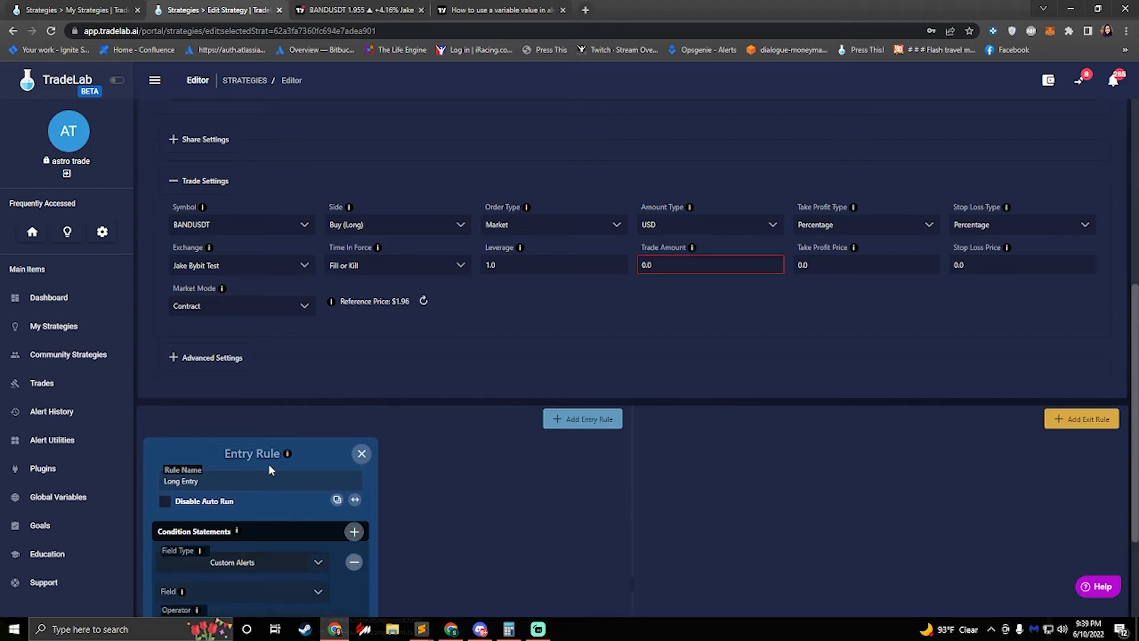
pyautogui.scroll(-3, 268, 464)
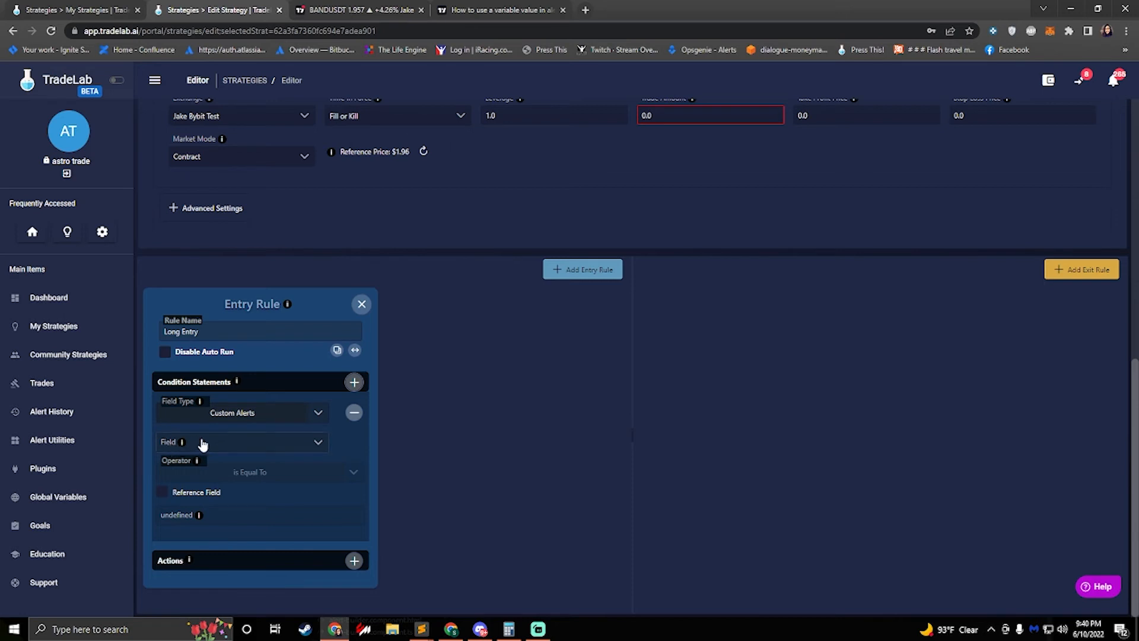
# - Try the Trade and Strategy field types for the condition statement and return it to Custom Alerts
pyautogui.click(251, 451)
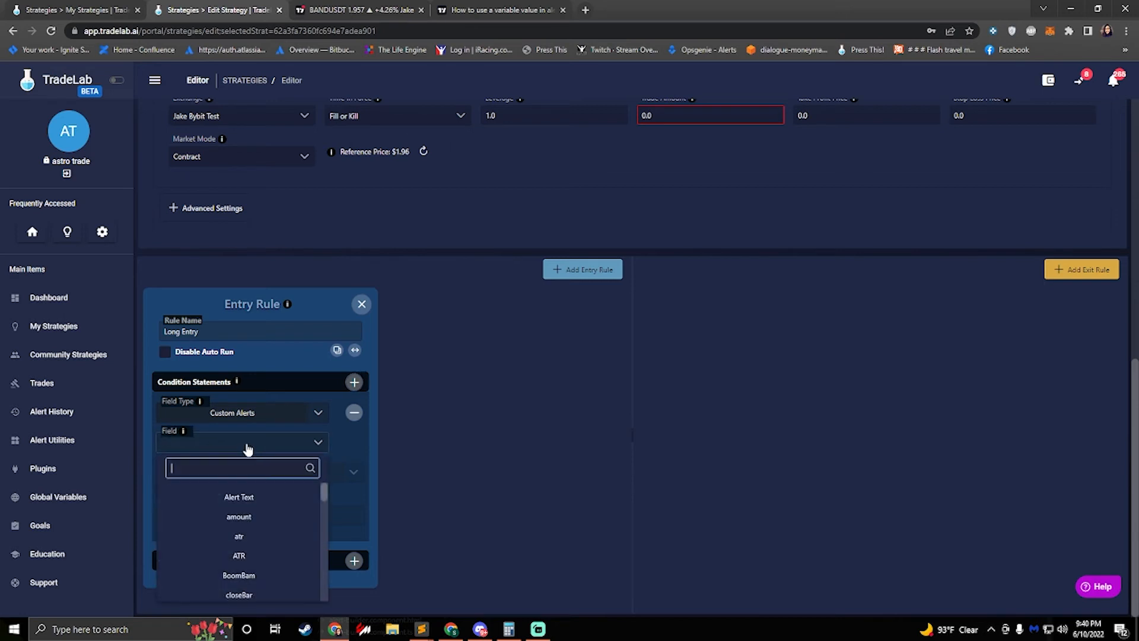
pyautogui.click(232, 416)
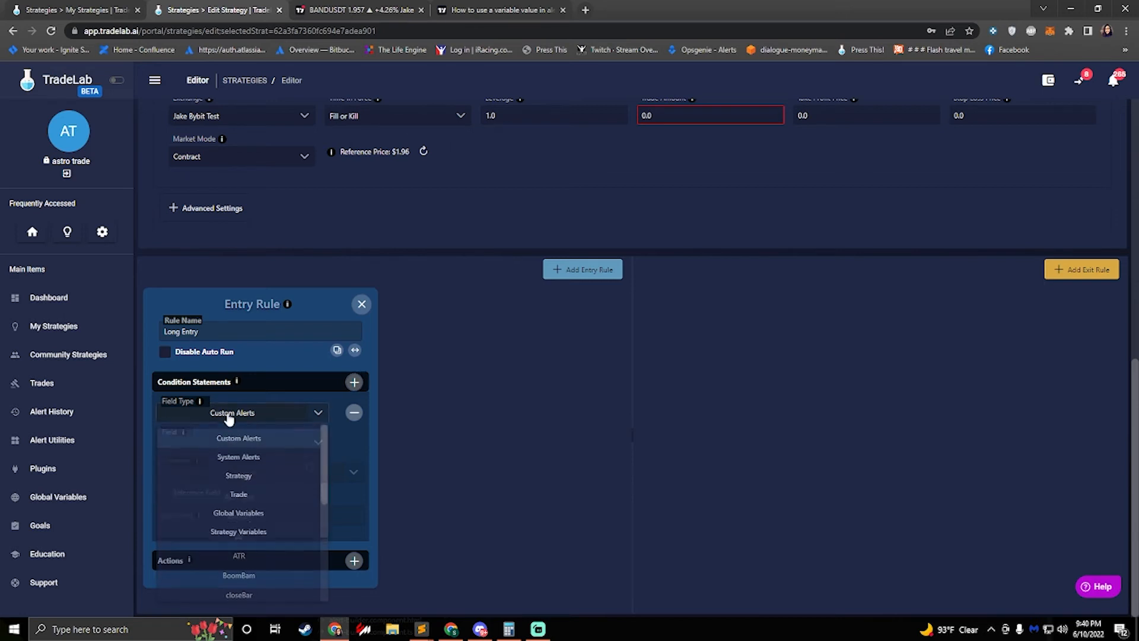
pyautogui.click(240, 502)
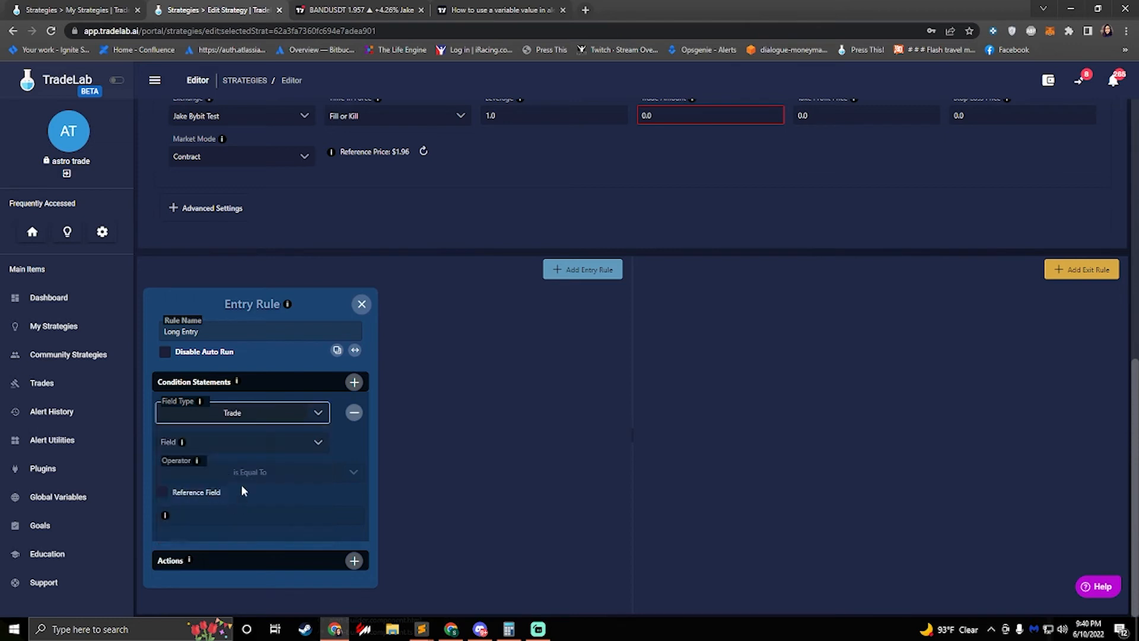
pyautogui.click(261, 443)
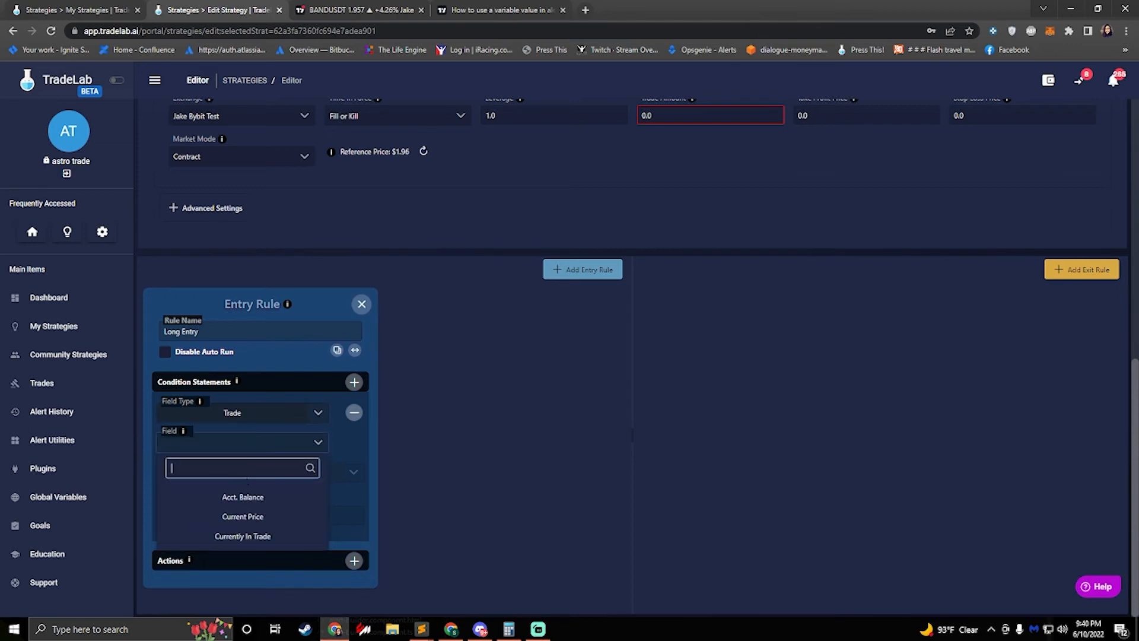
pyautogui.click(250, 414)
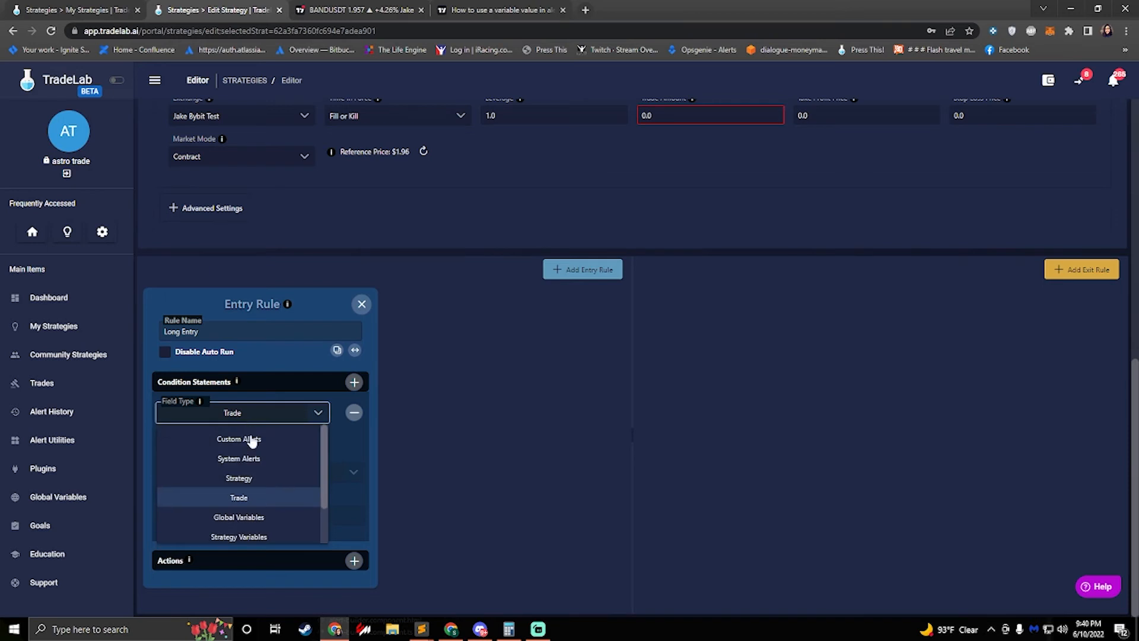
pyautogui.click(241, 479)
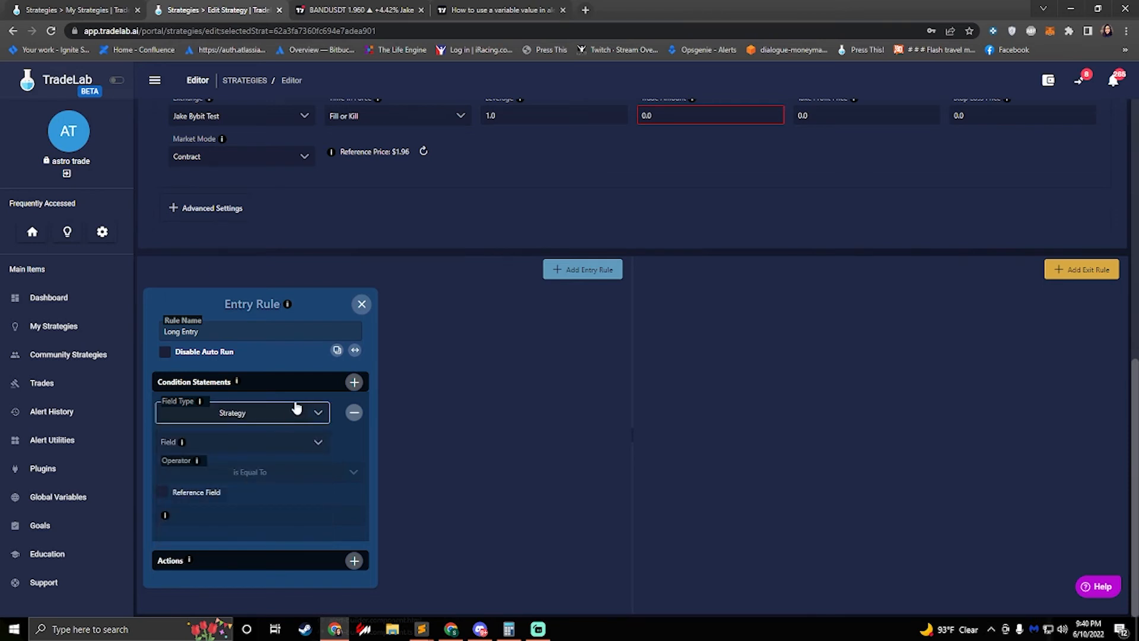
pyautogui.scroll(5, 294, 391)
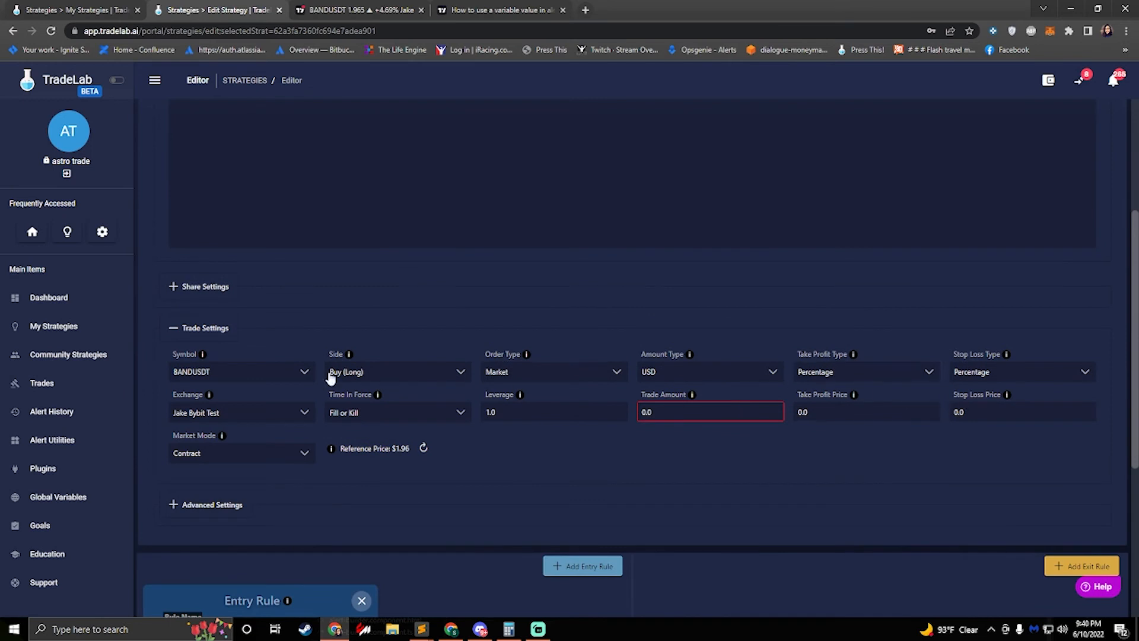
pyautogui.scroll(-5, 381, 412)
pyautogui.click(231, 412)
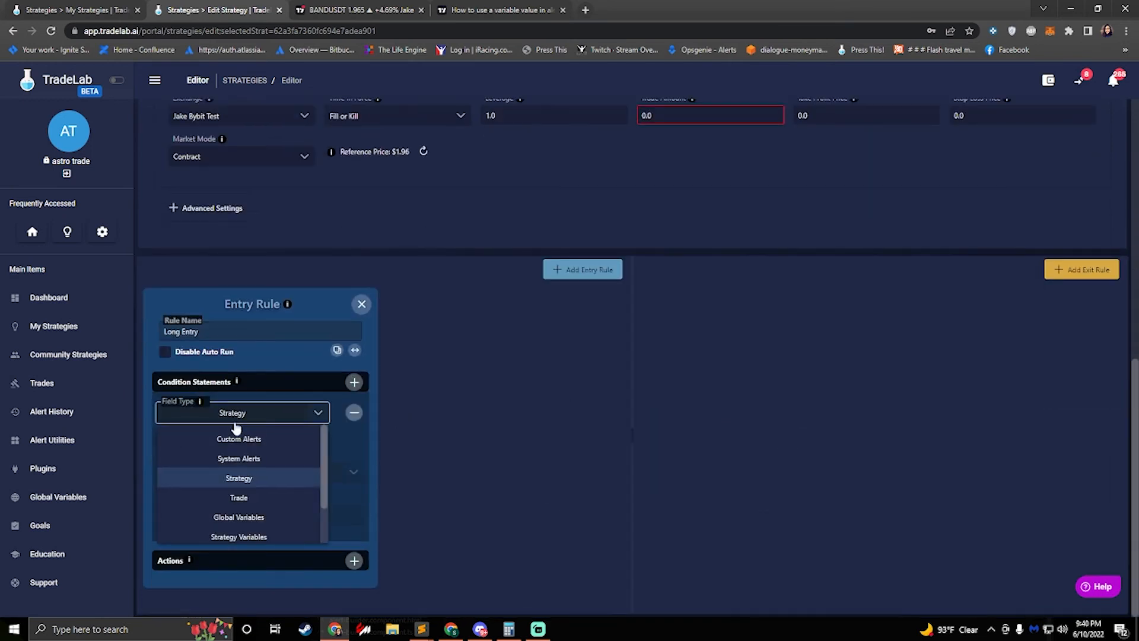
pyautogui.click(251, 440)
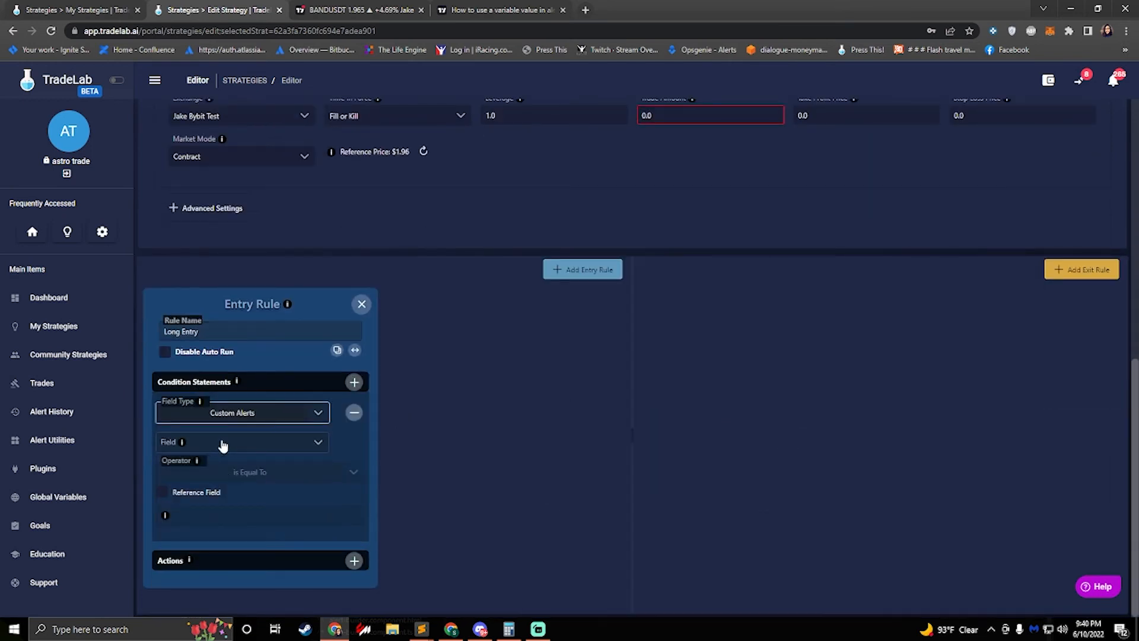
# - Set the Long Entry condition to require that the custom alert field type is equal to buy
pyautogui.click(208, 448)
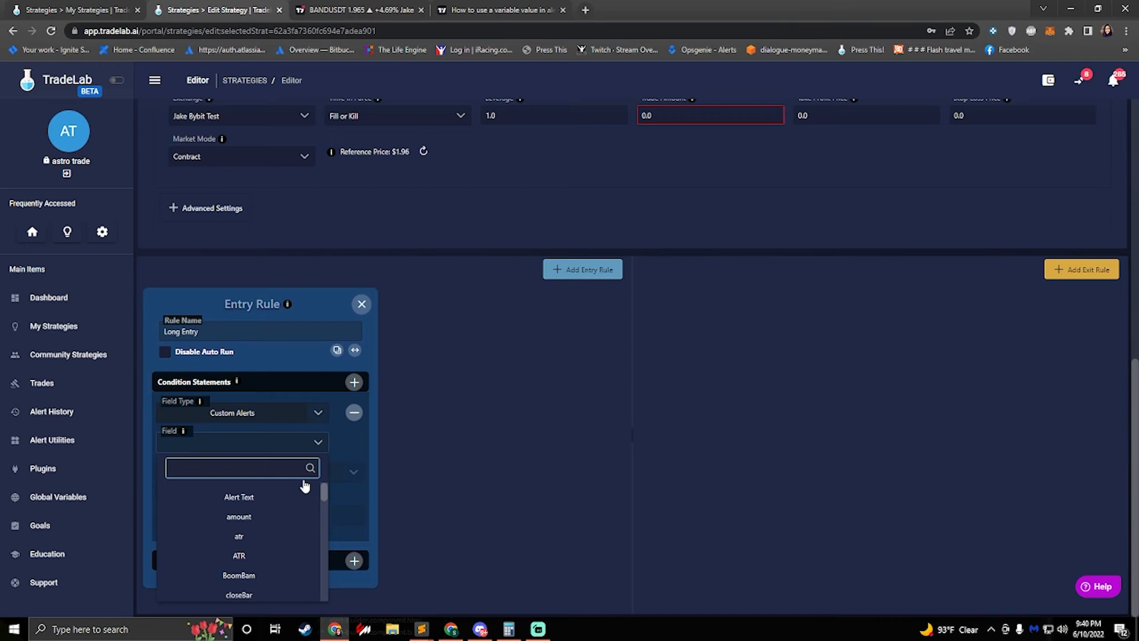
pyautogui.write('type')
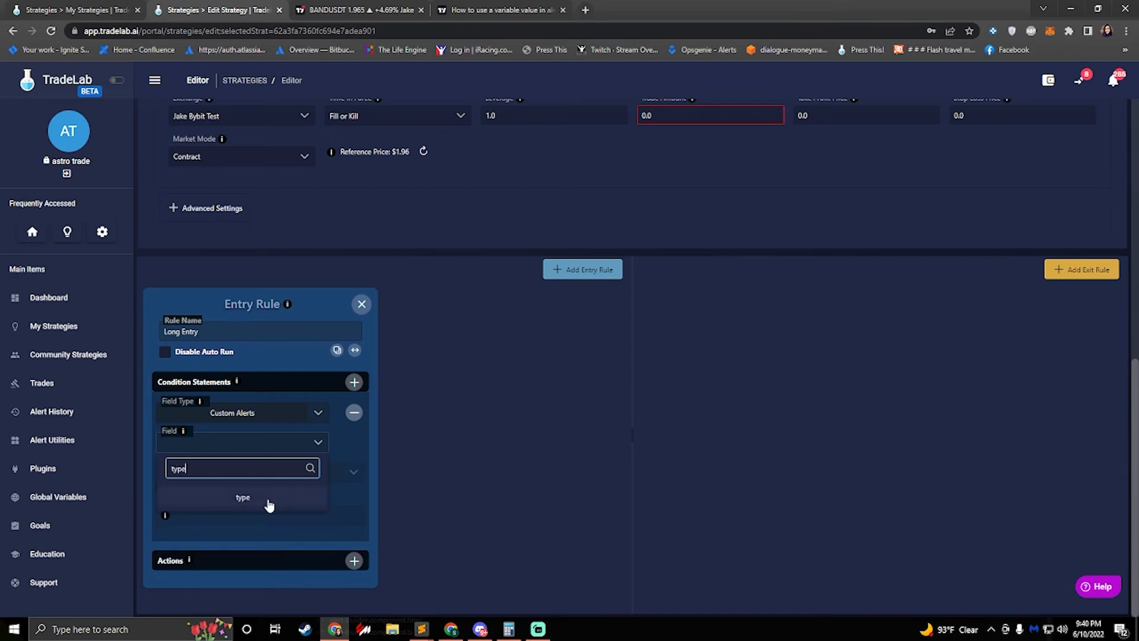
pyautogui.click(267, 502)
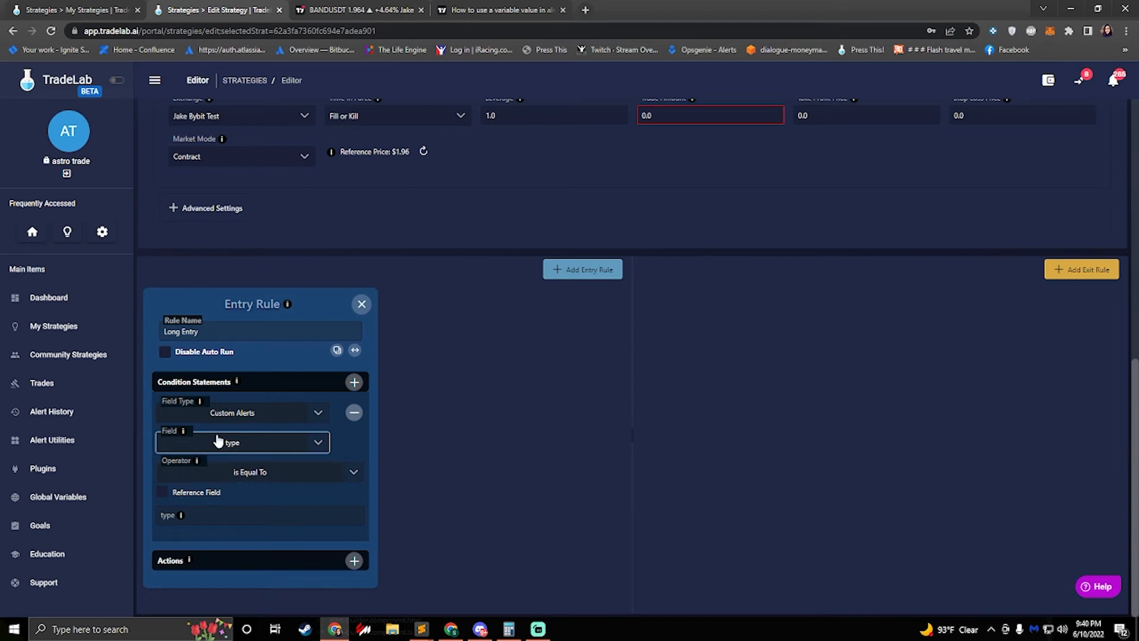
pyautogui.click(220, 510)
pyautogui.write('buy')
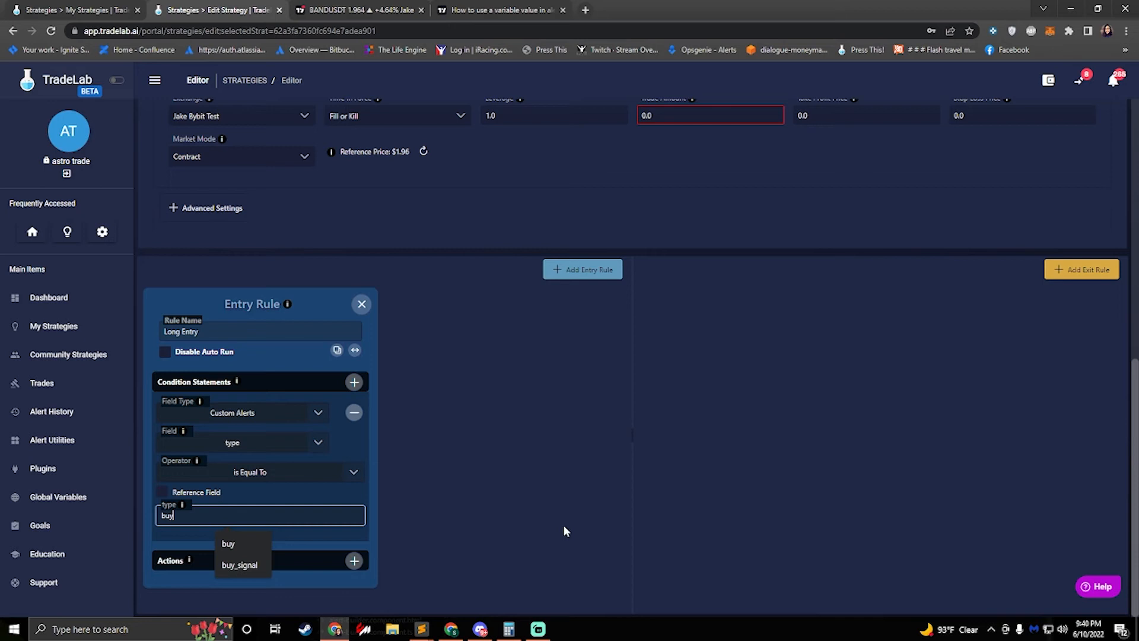
pyautogui.click(522, 497)
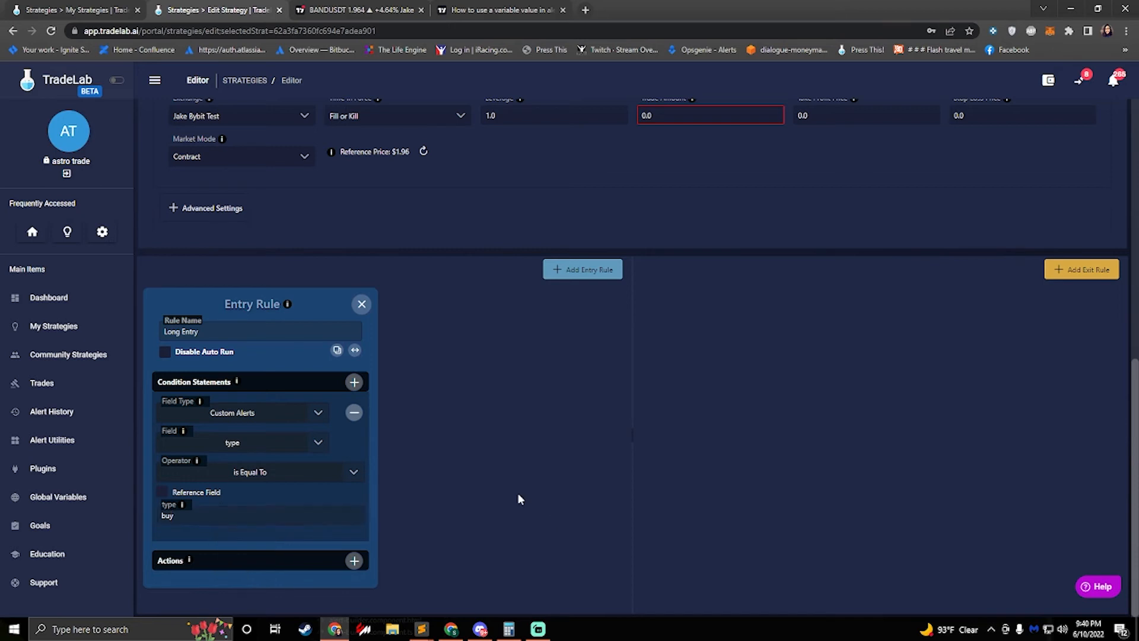
pyautogui.doubleClick(184, 518)
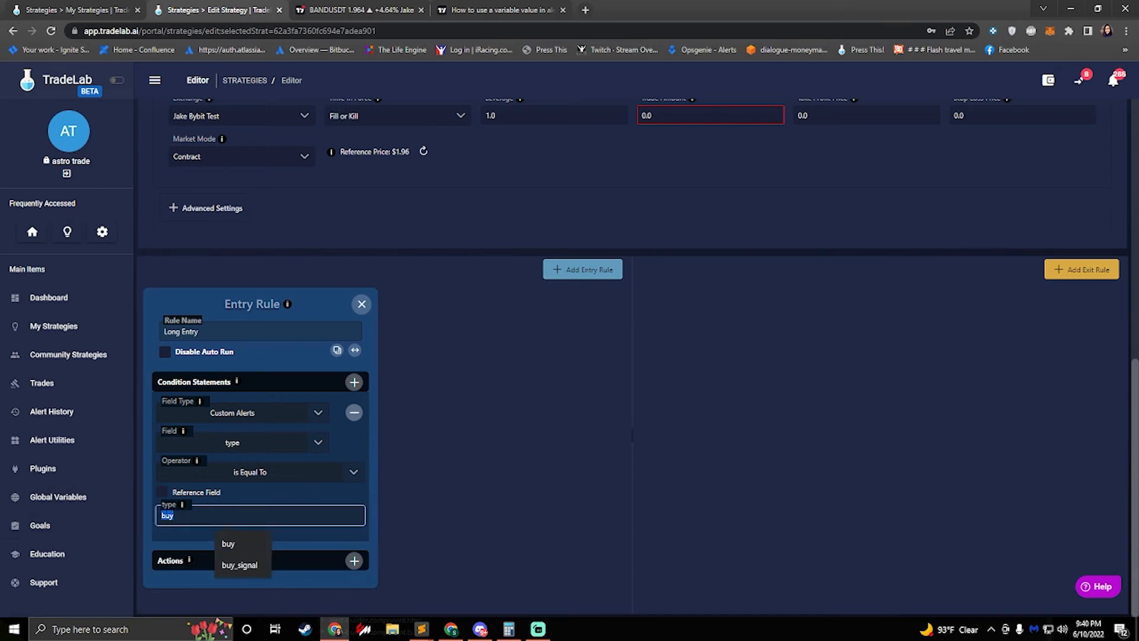
pyautogui.click(179, 516)
pyautogui.moveTo(179, 516); pyautogui.dragTo(119, 511)
pyautogui.click(382, 500)
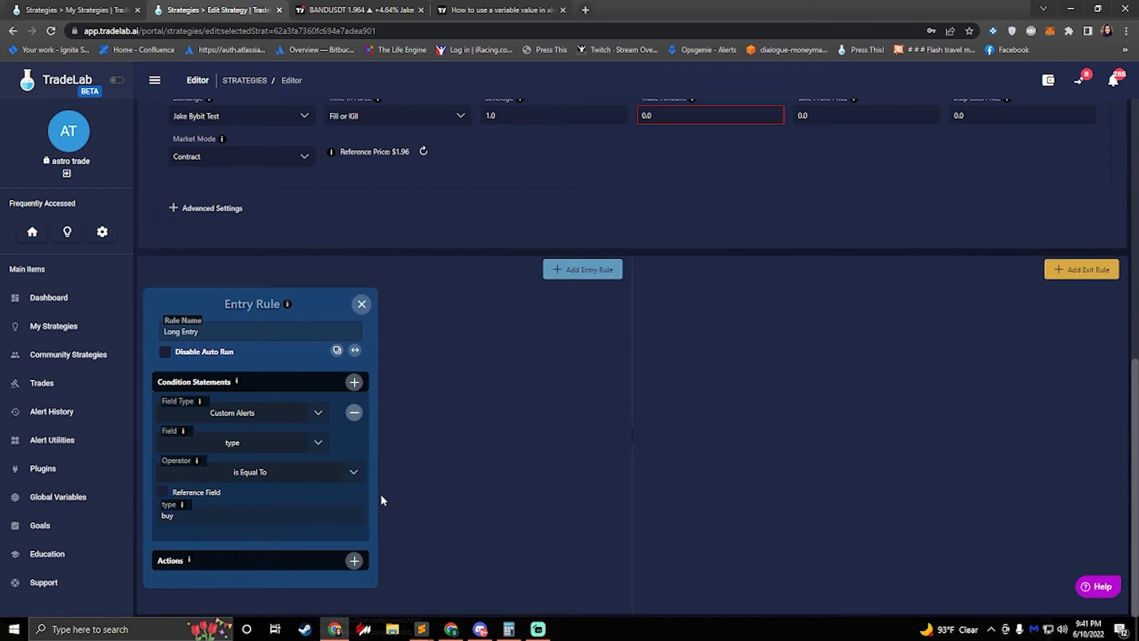
# - Add a second condition to the Long Entry rule requiring the custom alert field symbol to equal BANDUSDT
pyautogui.click(354, 382)
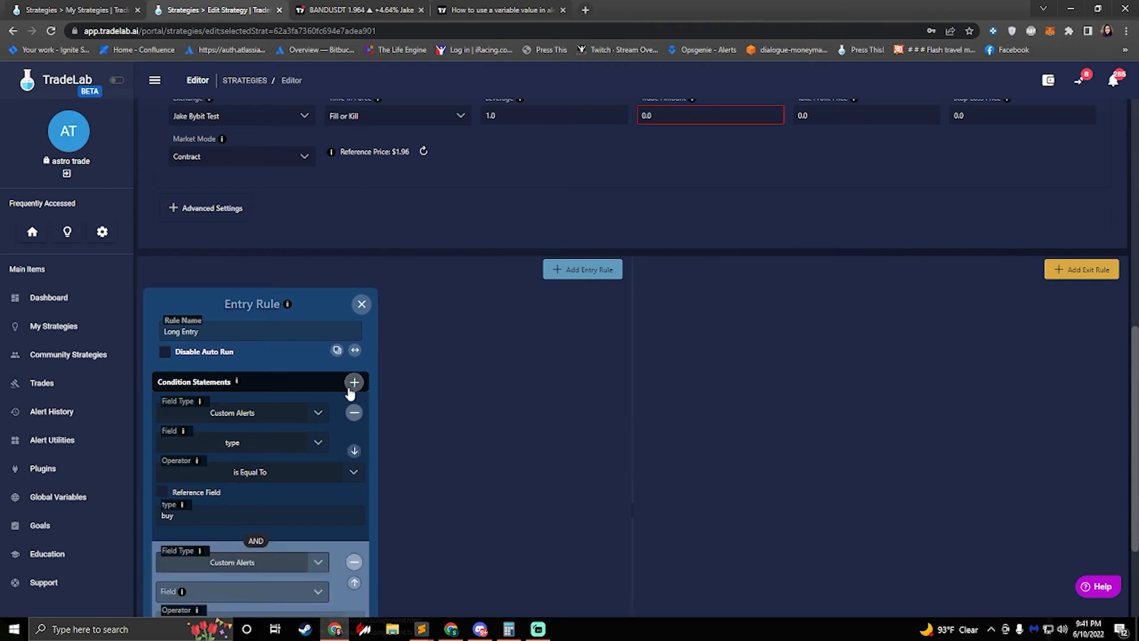
pyautogui.scroll(-3, 237, 430)
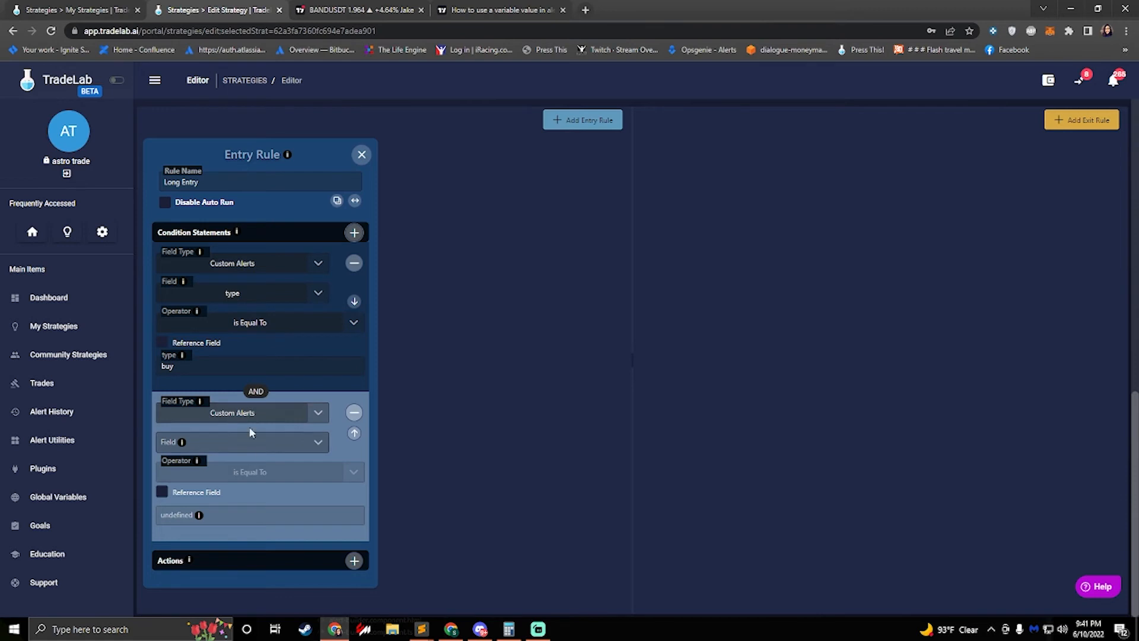
pyautogui.click(246, 445)
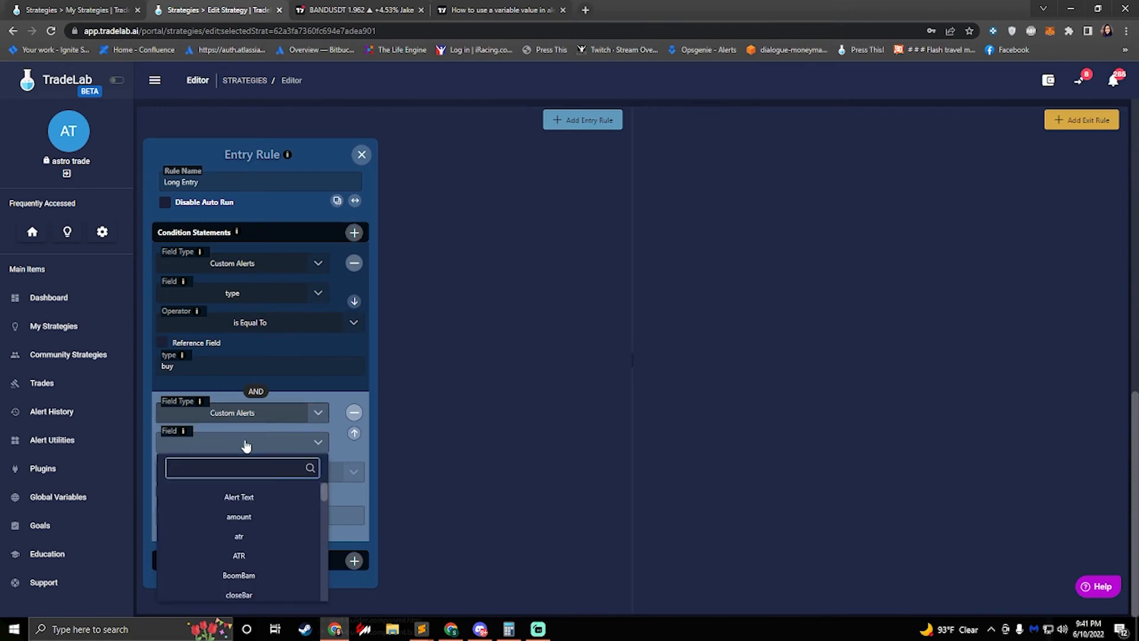
pyautogui.write('sym')
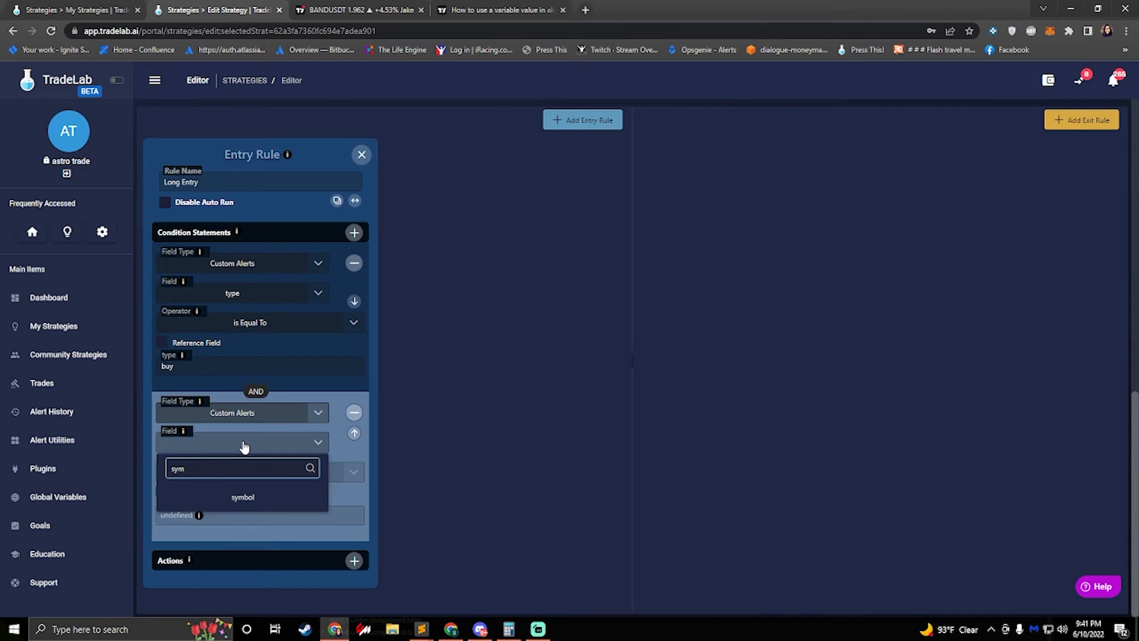
pyautogui.click(261, 504)
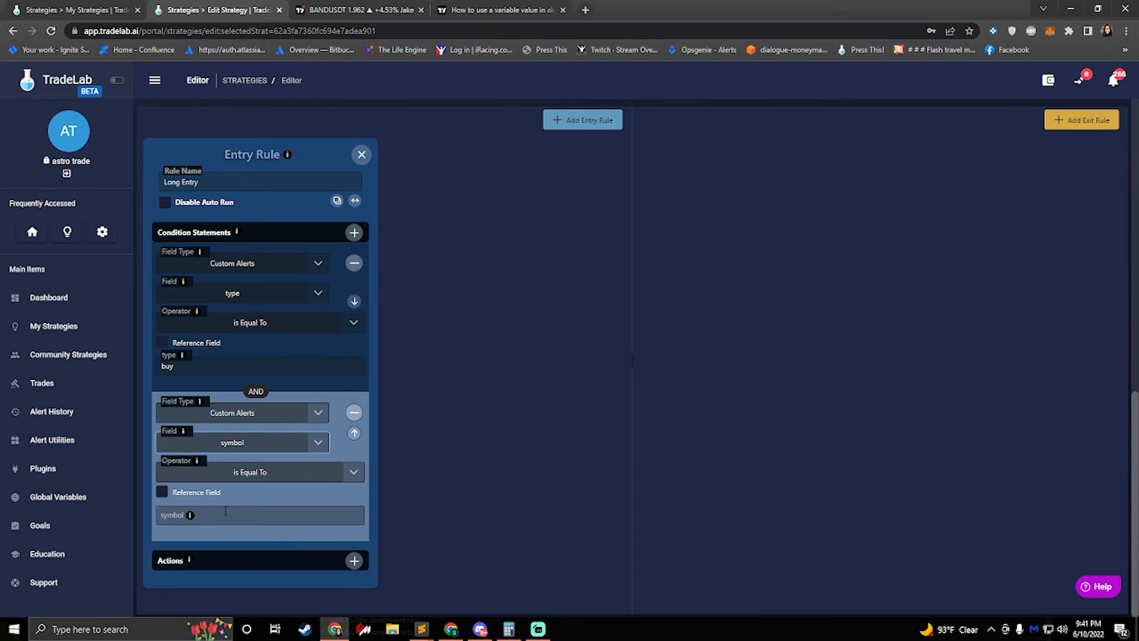
pyautogui.click(225, 510)
pyautogui.write('B')
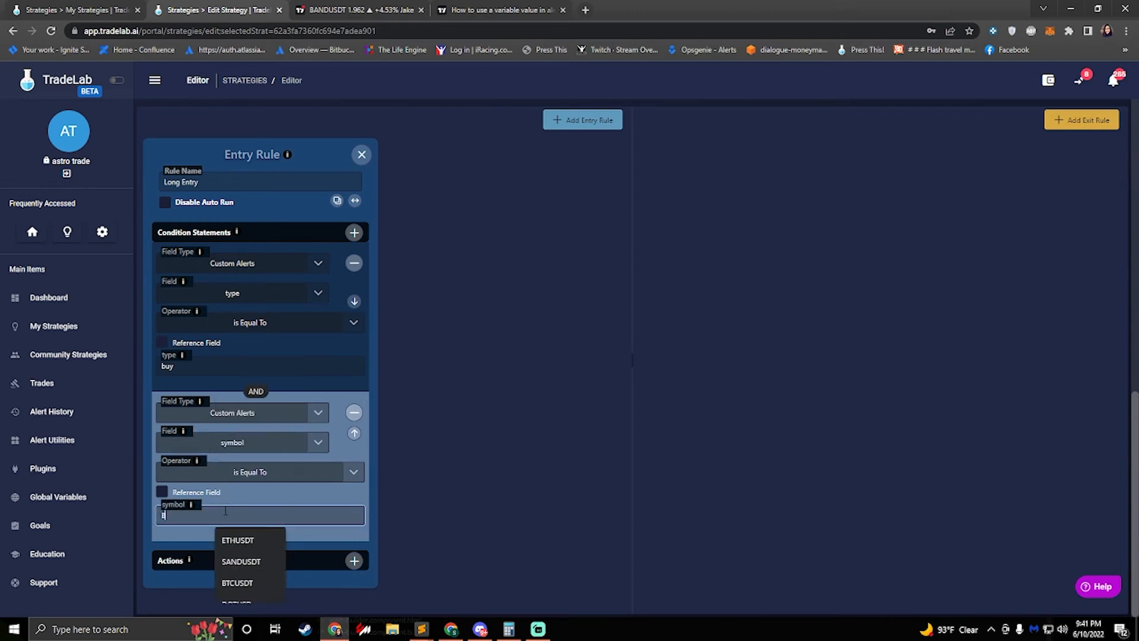
pyautogui.write('ANDUSDT')
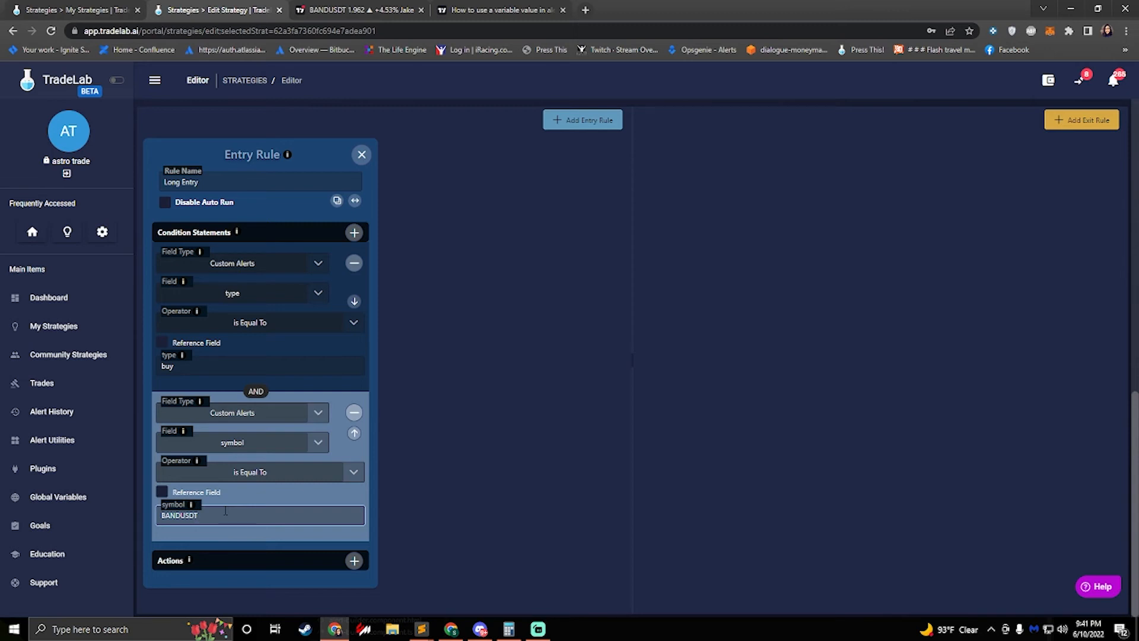
pyautogui.click(162, 493)
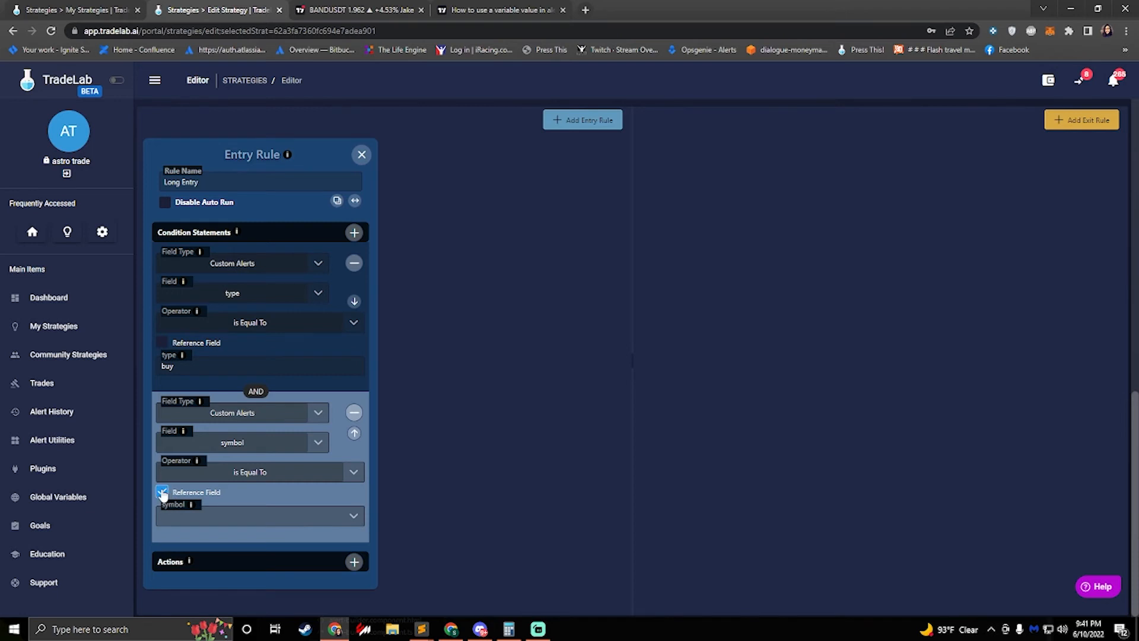
pyautogui.click(162, 493)
pyautogui.doubleClick(215, 511)
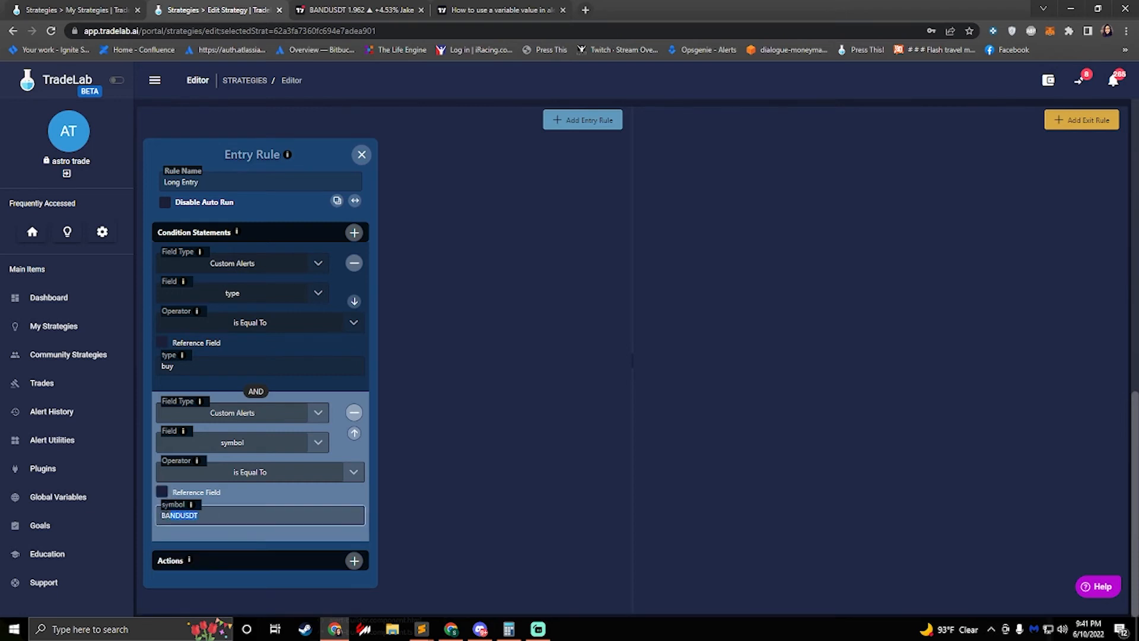
# - Make the Long Entry symbol condition compare against the strategy's Symbol as a reference field instead of typed text
pyautogui.click(162, 493)
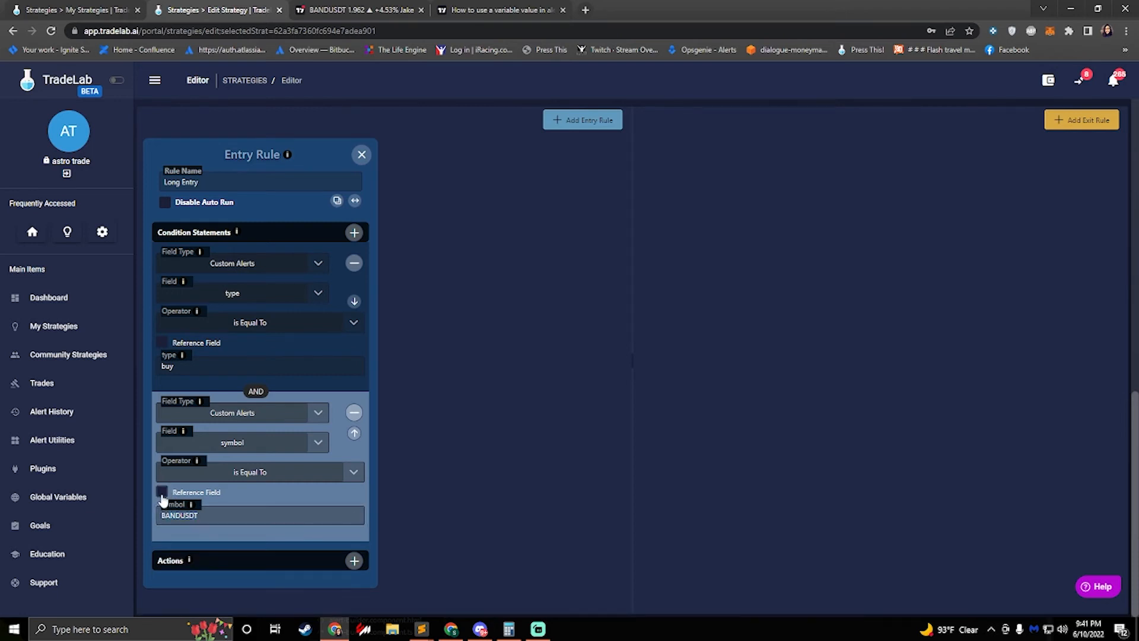
pyautogui.click(239, 517)
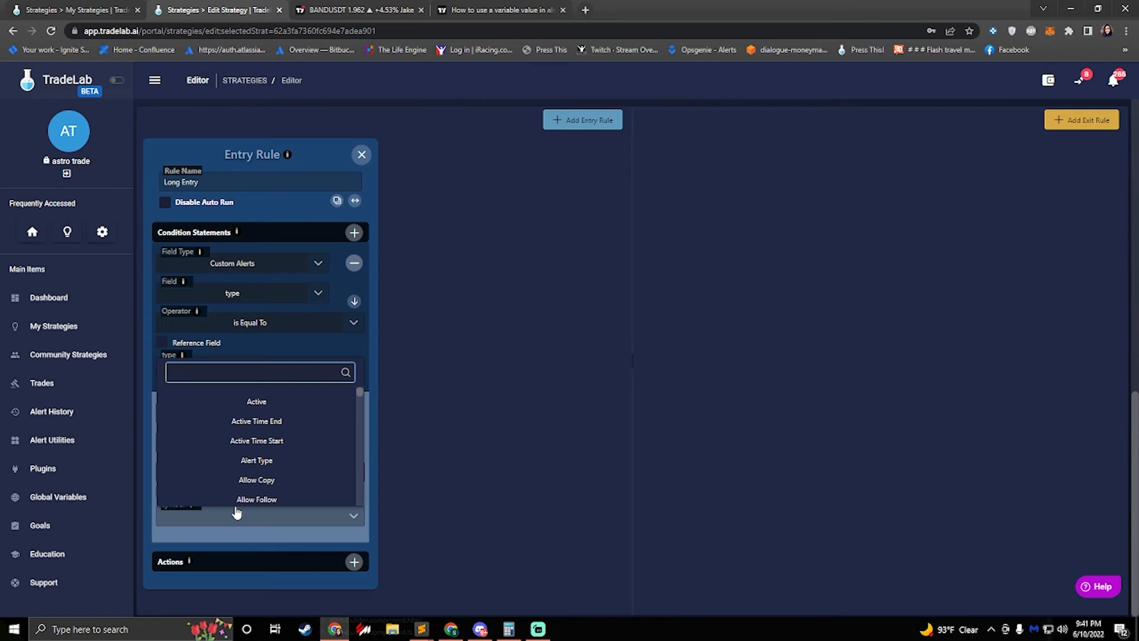
pyautogui.write('Symbol')
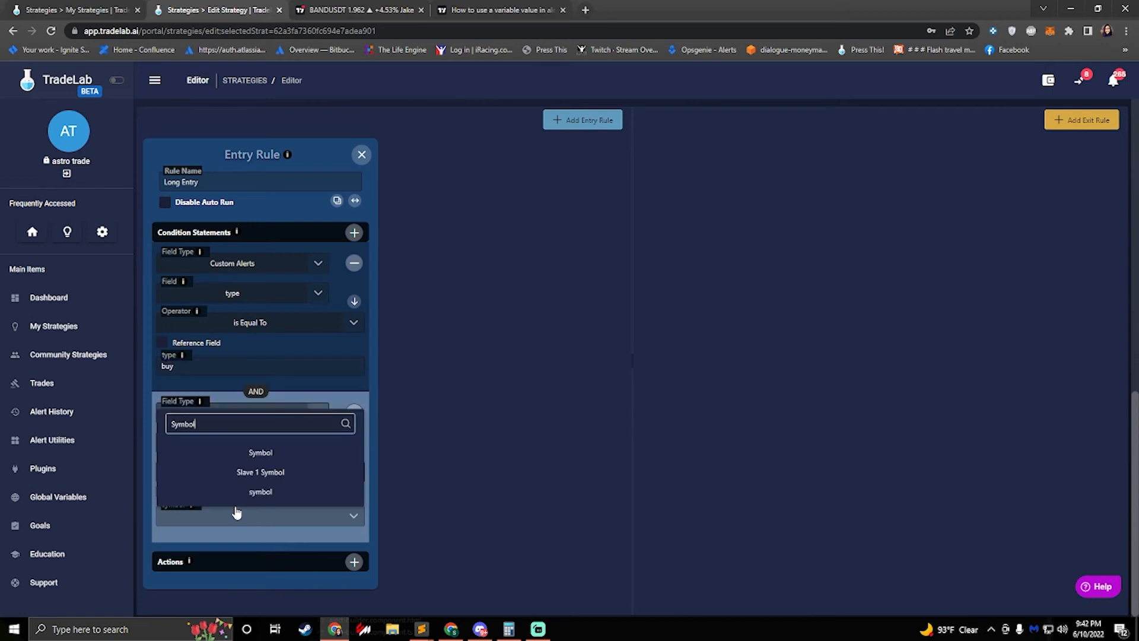
pyautogui.click(248, 454)
pyautogui.scroll(4, 459, 509)
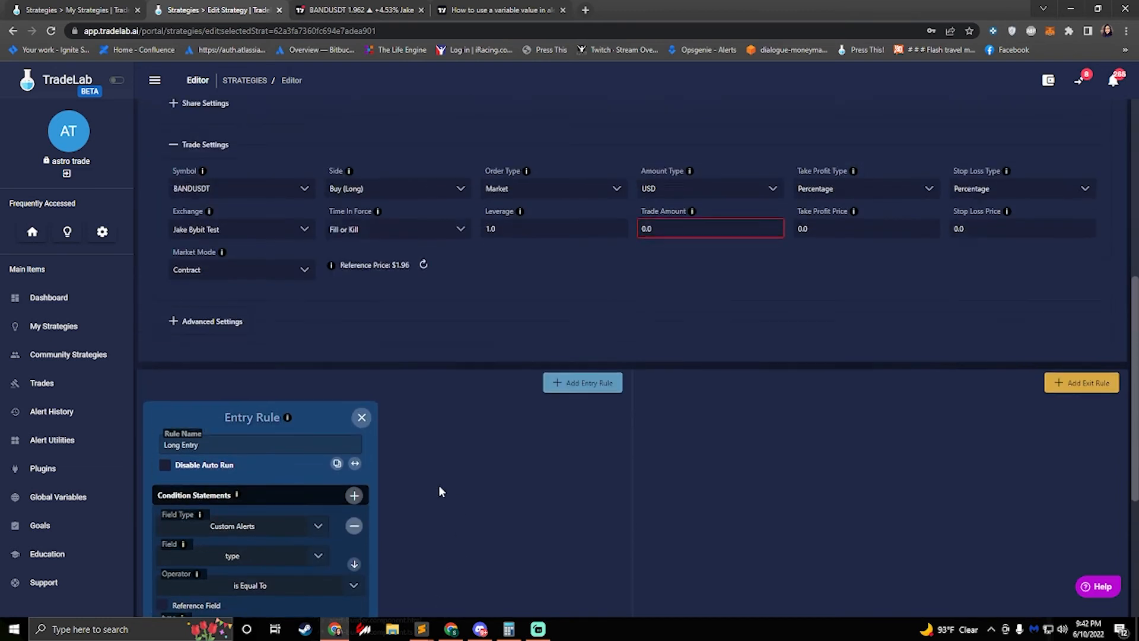
pyautogui.scroll(2, 439, 491)
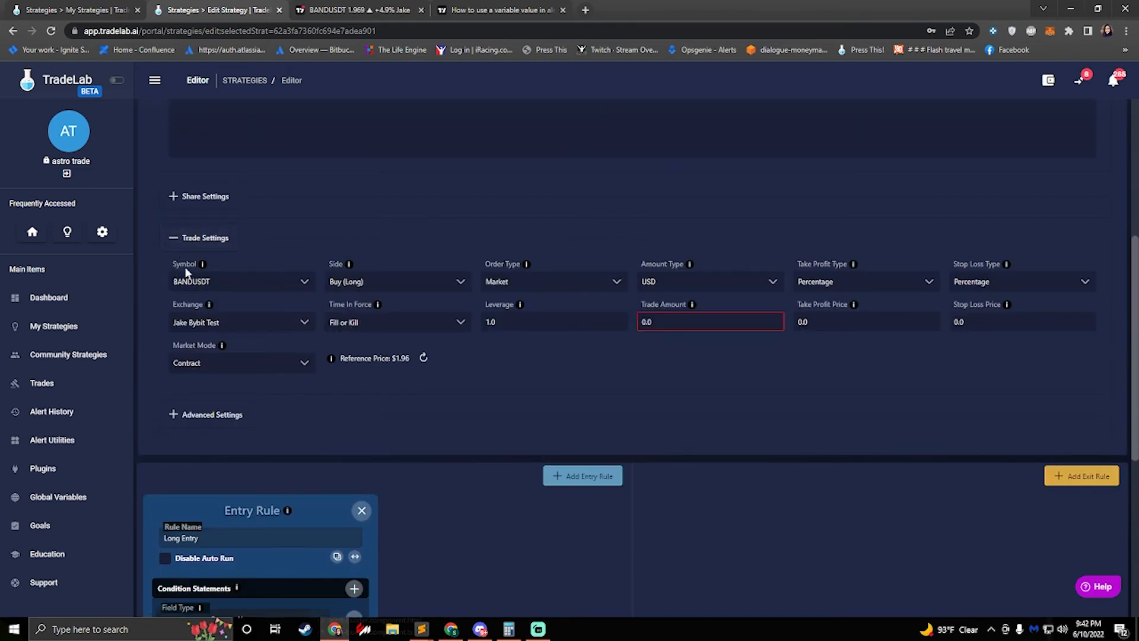
# - Add a third condition statement to the Long Entry rule that uses the custom alert field interval
pyautogui.scroll(-6, 152, 269)
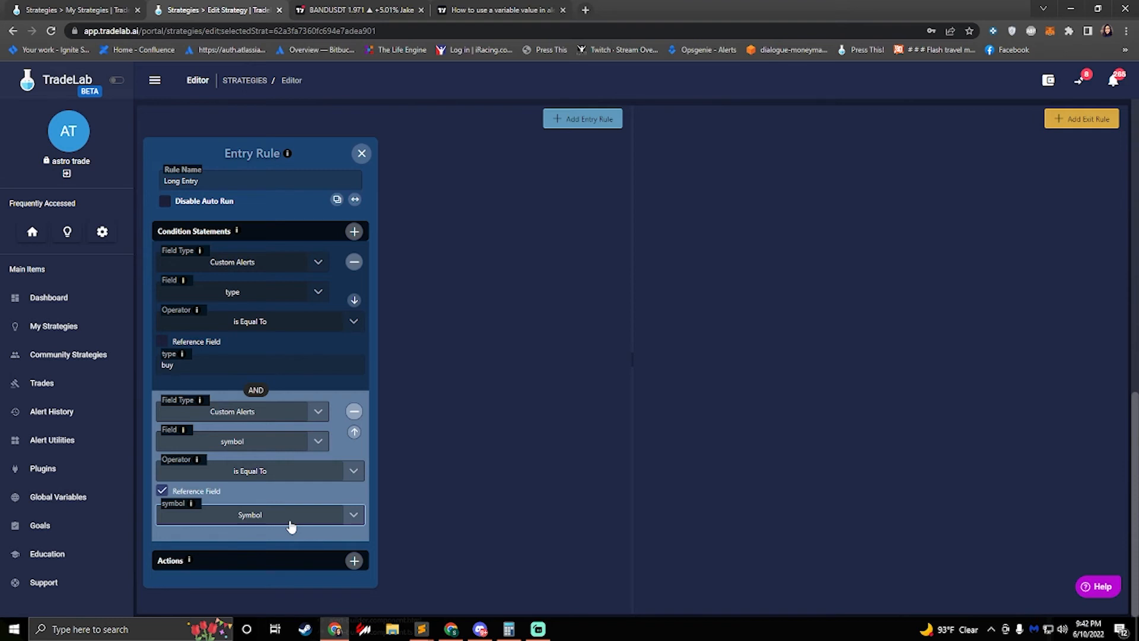
pyautogui.click(354, 232)
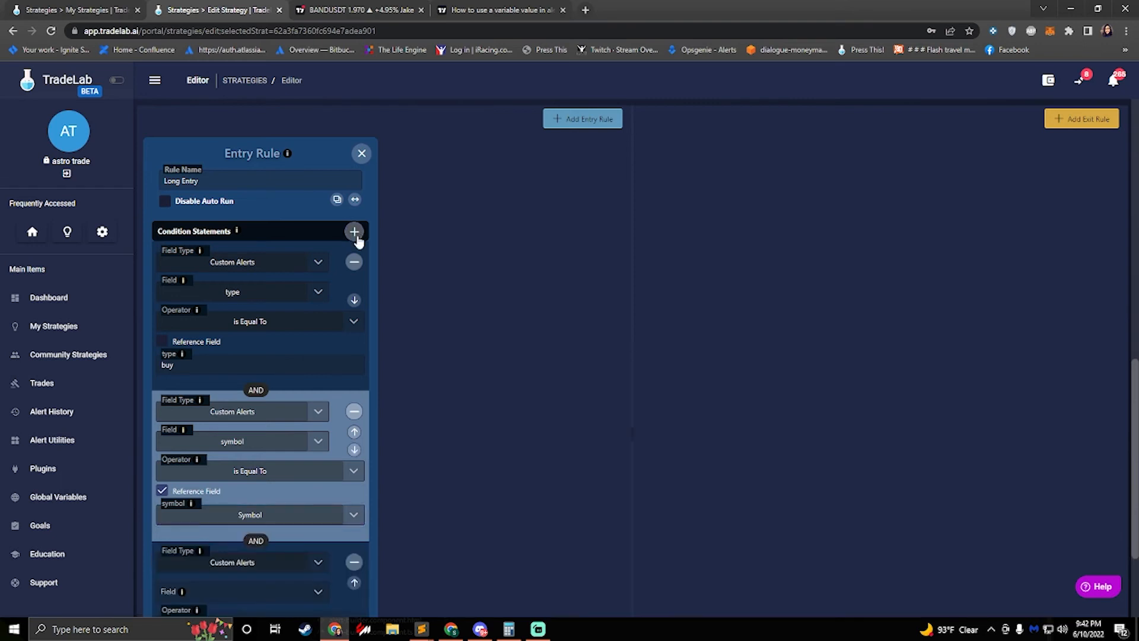
pyautogui.scroll(-3, 292, 386)
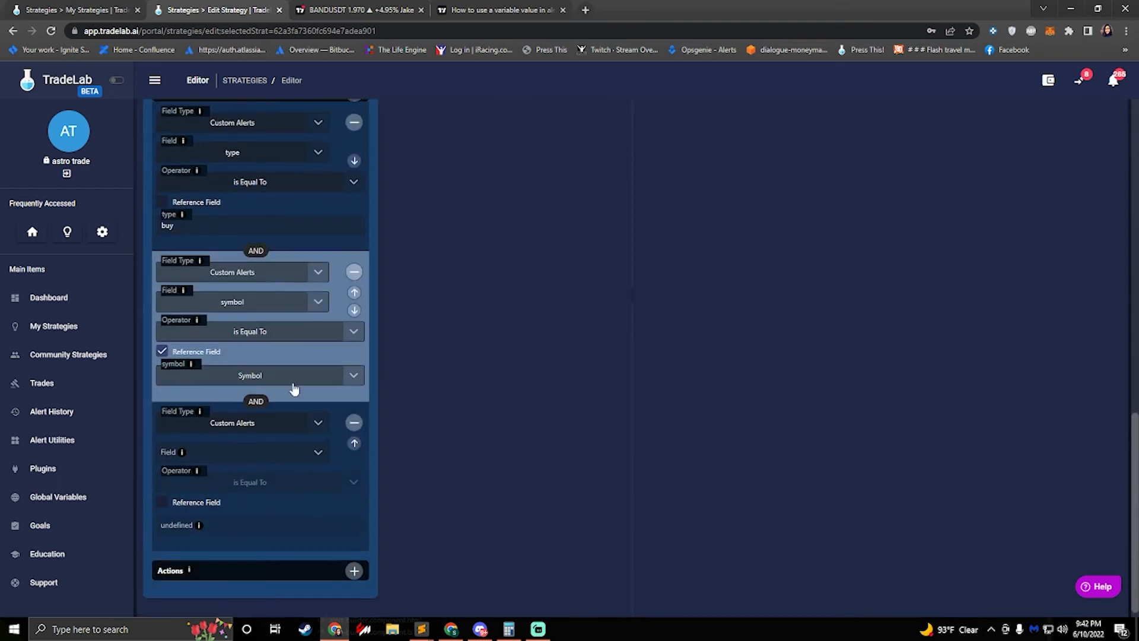
pyautogui.click(286, 443)
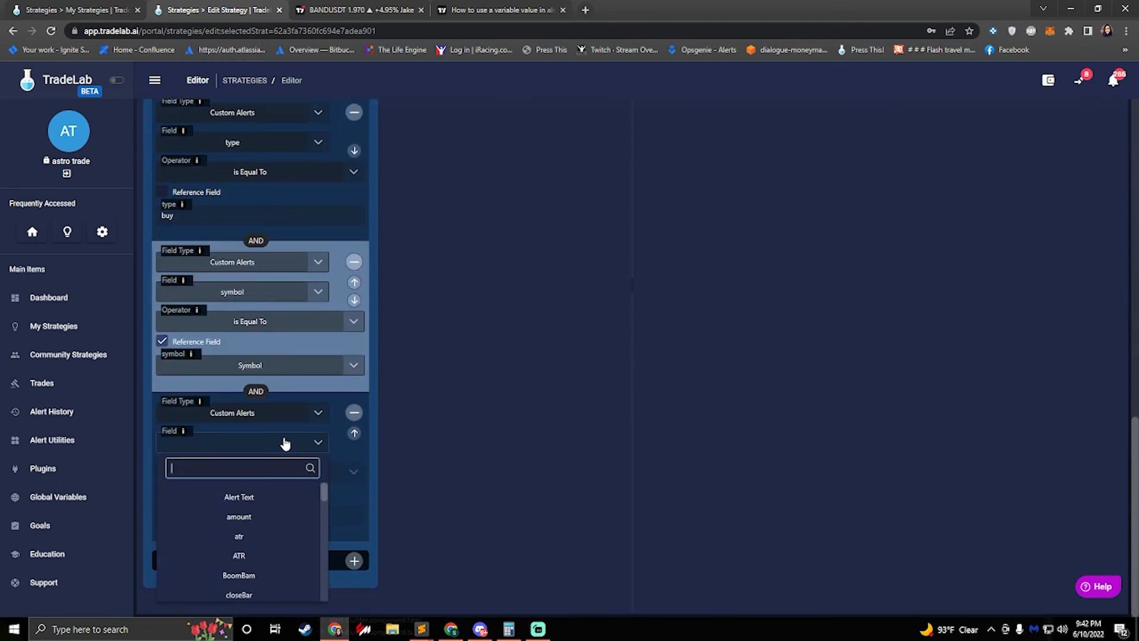
pyautogui.write('itne')
pyautogui.press('BackSpace')
pyautogui.press('BackSpace')
pyautogui.press('BackSpace')
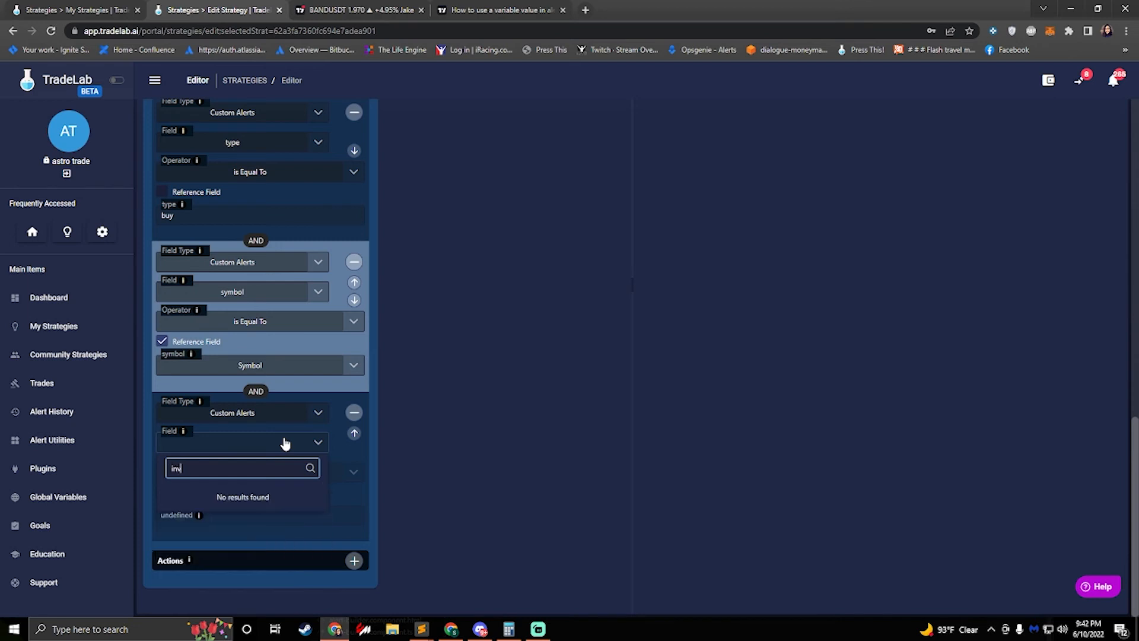
pyautogui.write('nter')
pyautogui.click(241, 495)
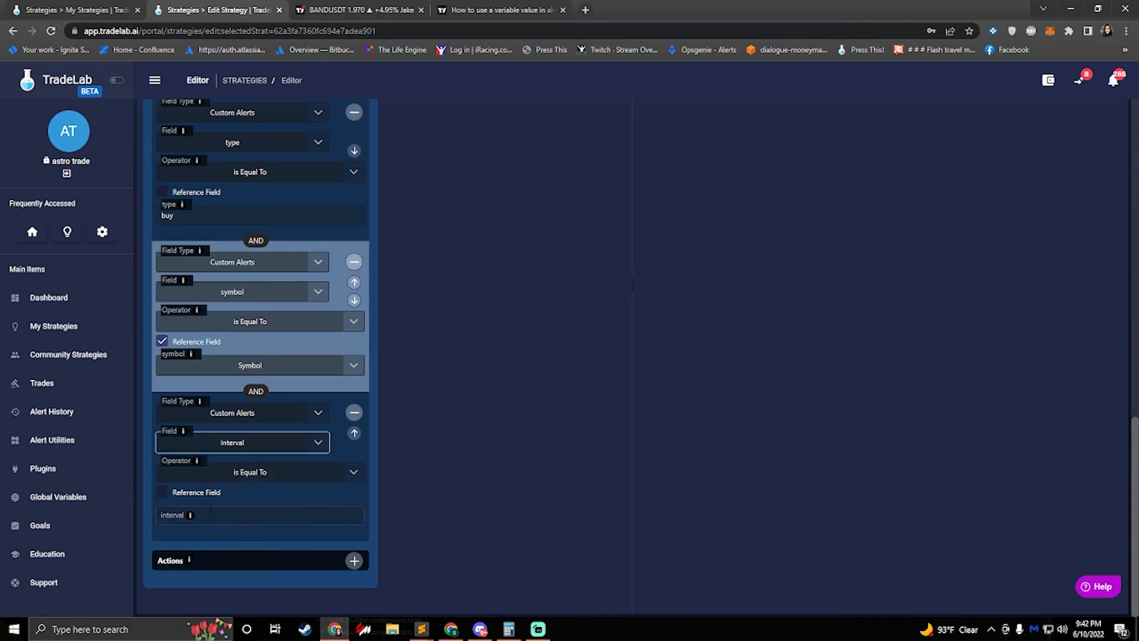
# - Set the interval condition's comparison value to 60
pyautogui.click(207, 509)
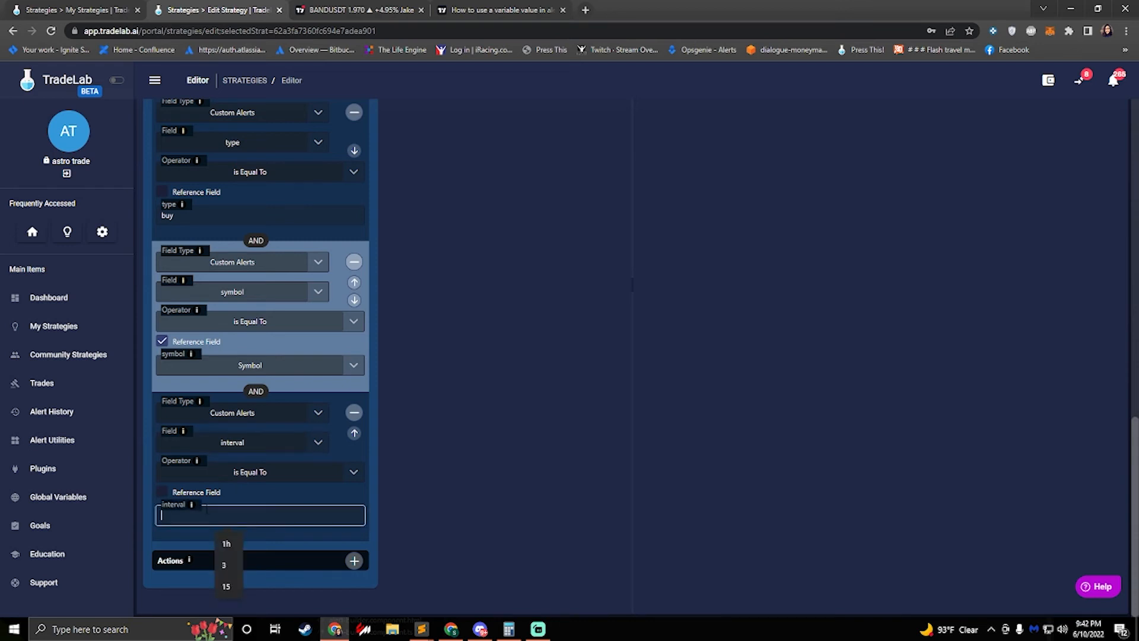
pyautogui.write('15')
pyautogui.press('BackSpace')
pyautogui.press('BackSpace')
pyautogui.write('6')
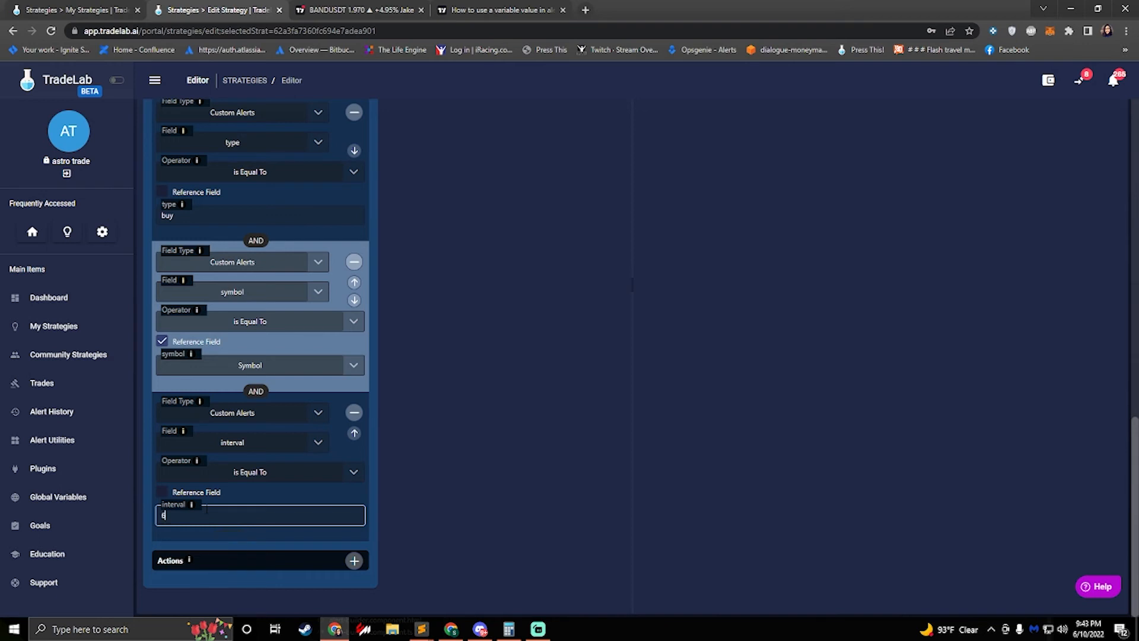
pyautogui.write('0')
pyautogui.click(392, 491)
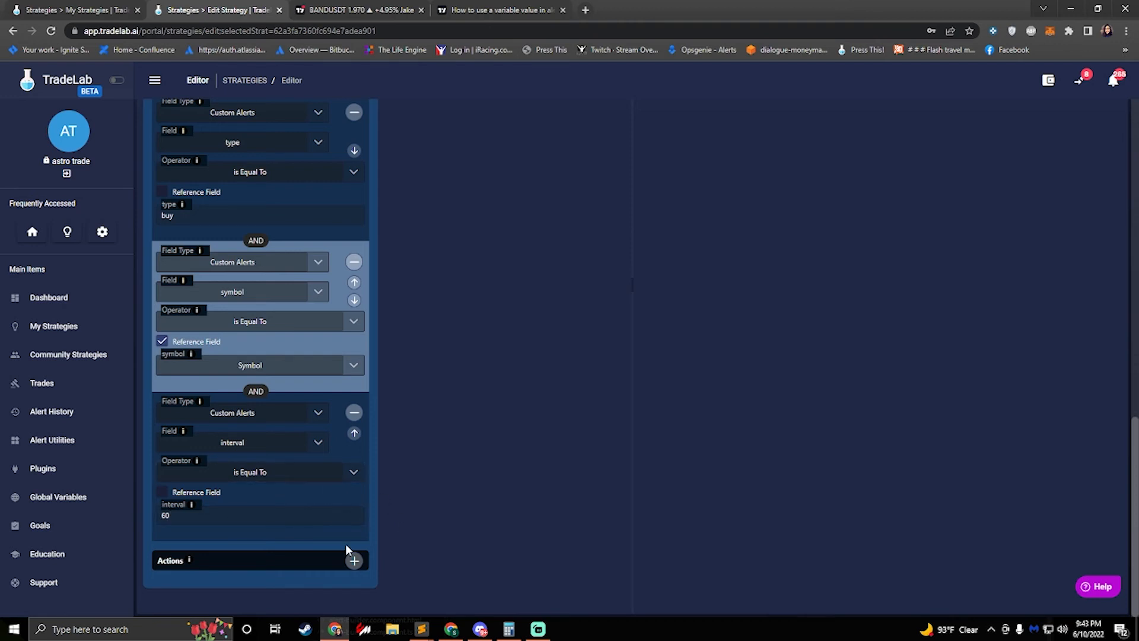
# - Add an action to the Long Entry rule and set its type to Set
pyautogui.scroll(5, 311, 503)
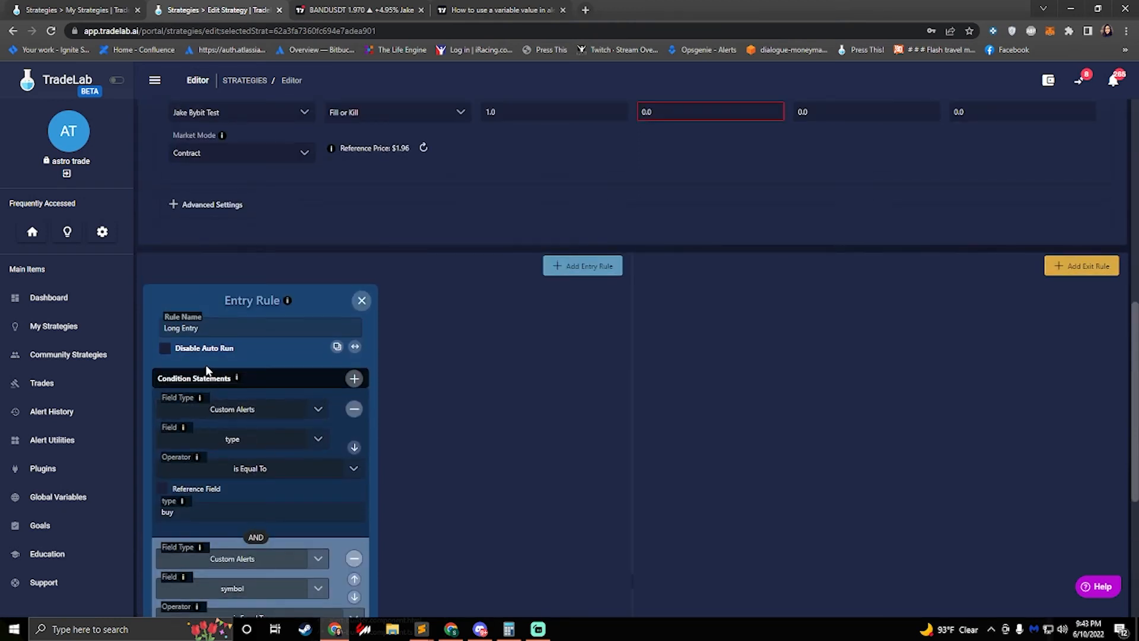
pyautogui.scroll(-5, 206, 369)
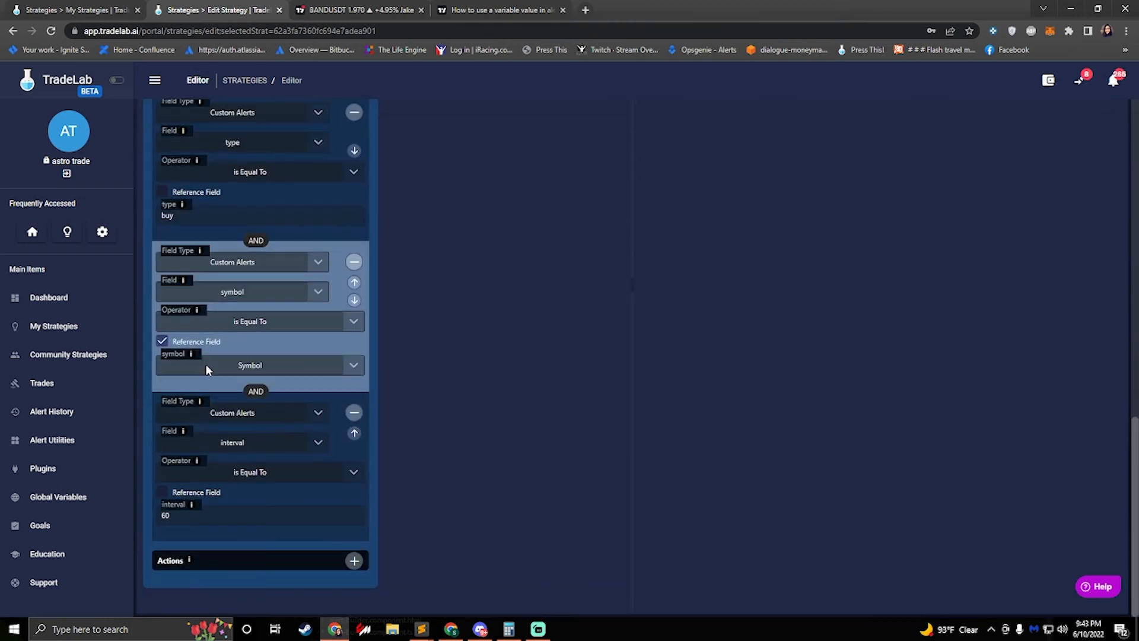
pyautogui.click(355, 561)
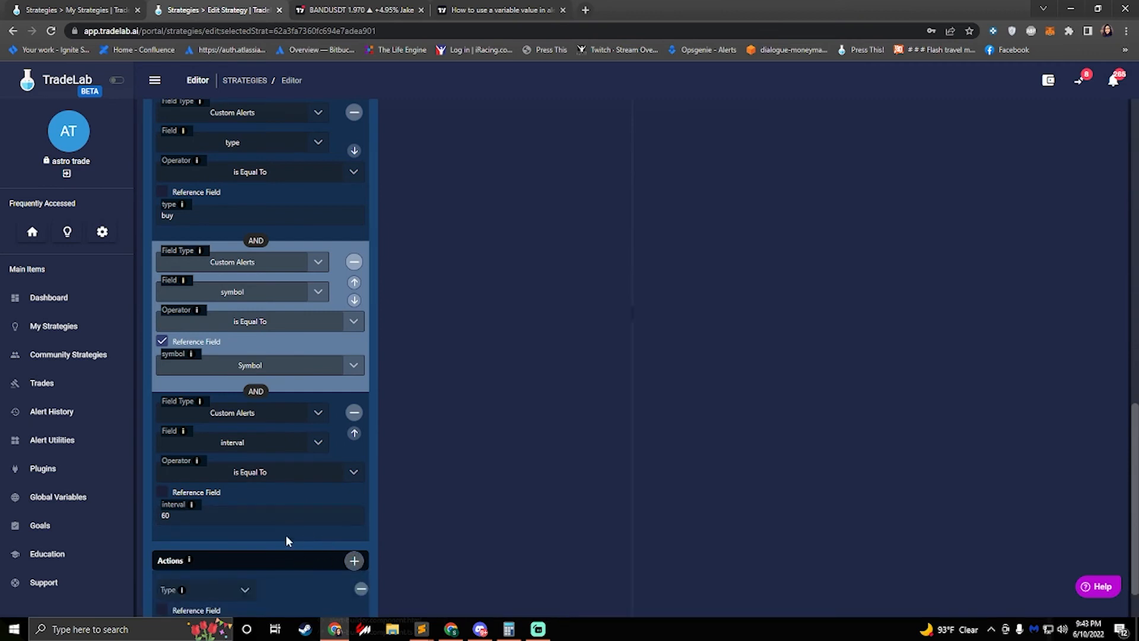
pyautogui.scroll(-1, 284, 534)
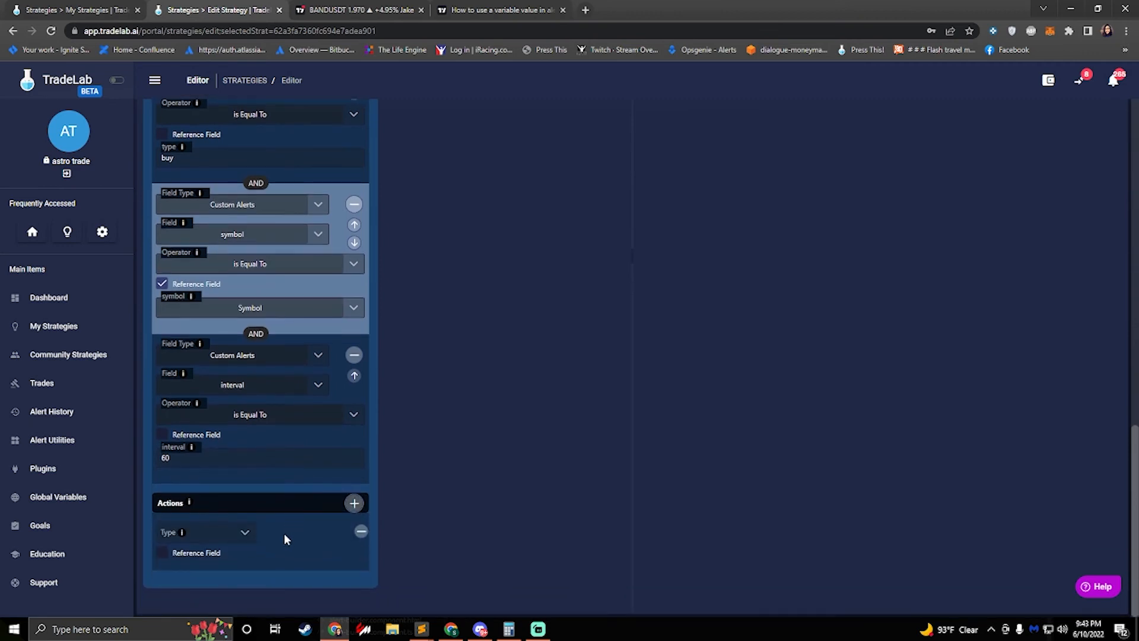
pyautogui.click(245, 537)
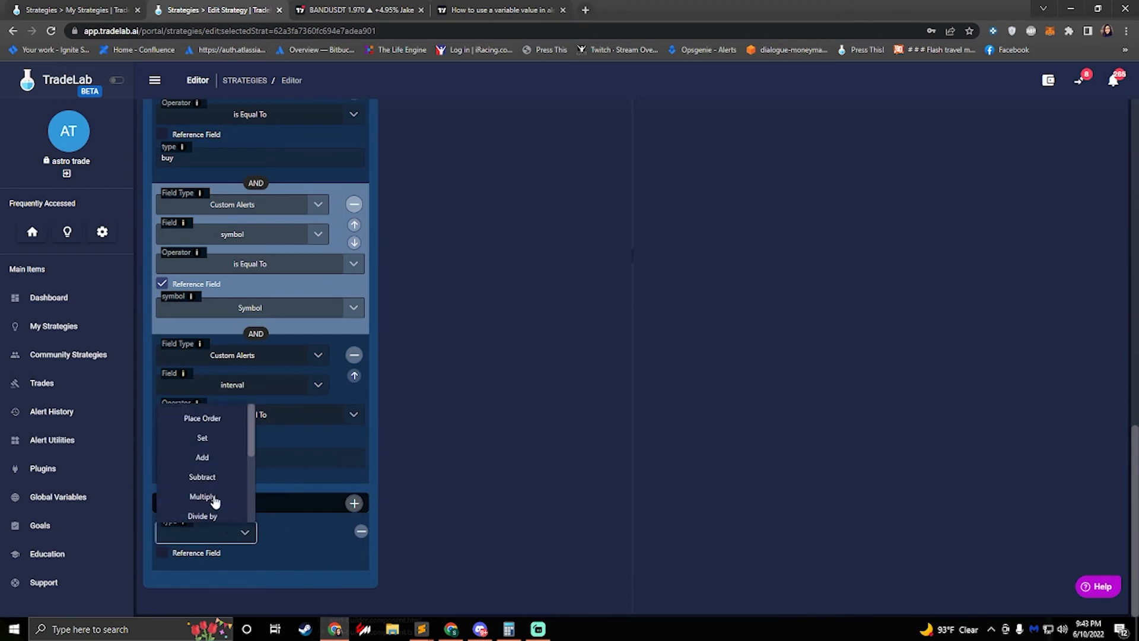
pyautogui.click(190, 443)
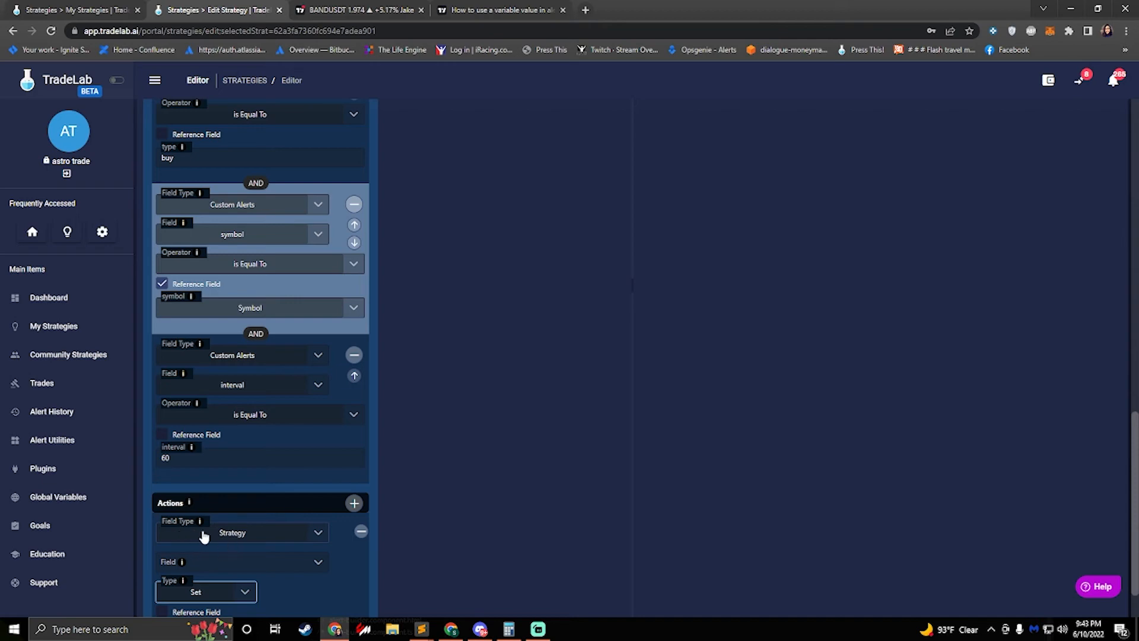
# - Expand the strategy's Advanced Settings to examine the fields a Set action can change
pyautogui.scroll(15, 210, 503)
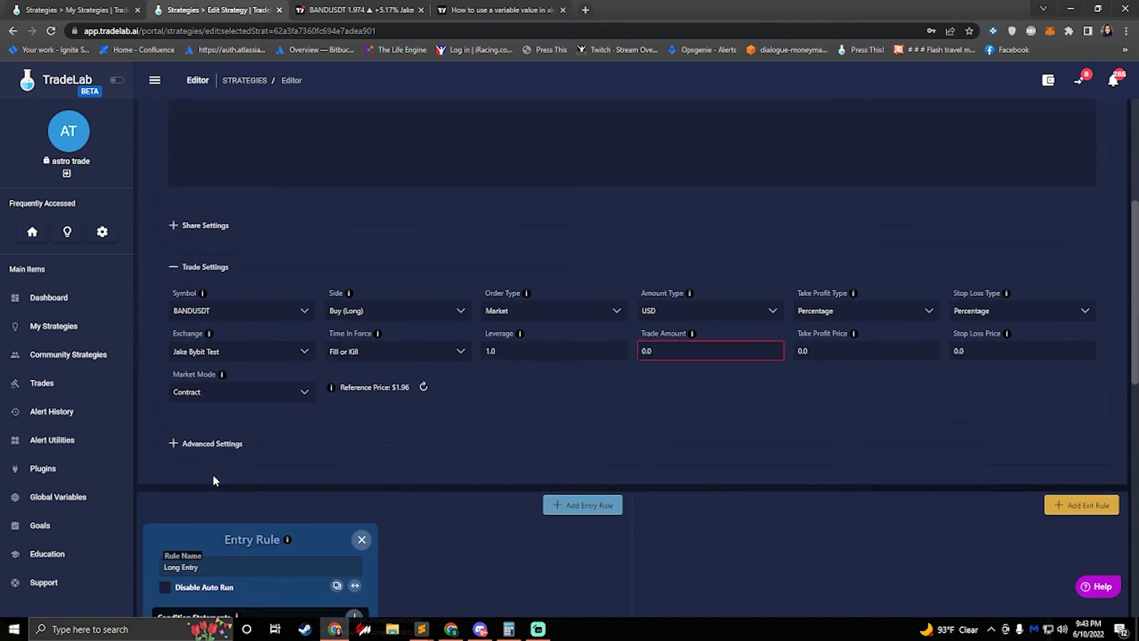
pyautogui.click(178, 444)
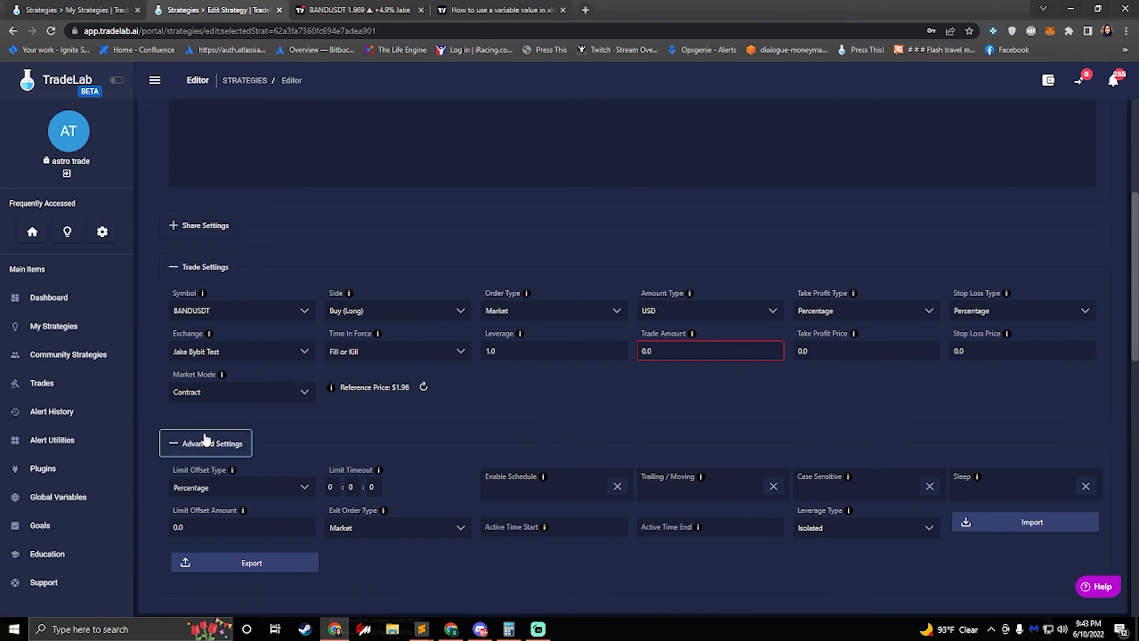
pyautogui.scroll(-4, 203, 437)
pyautogui.scroll(-8, 204, 428)
# - Make the Long Entry action set the strategy's Side field to Buy (Long)
pyautogui.click(238, 514)
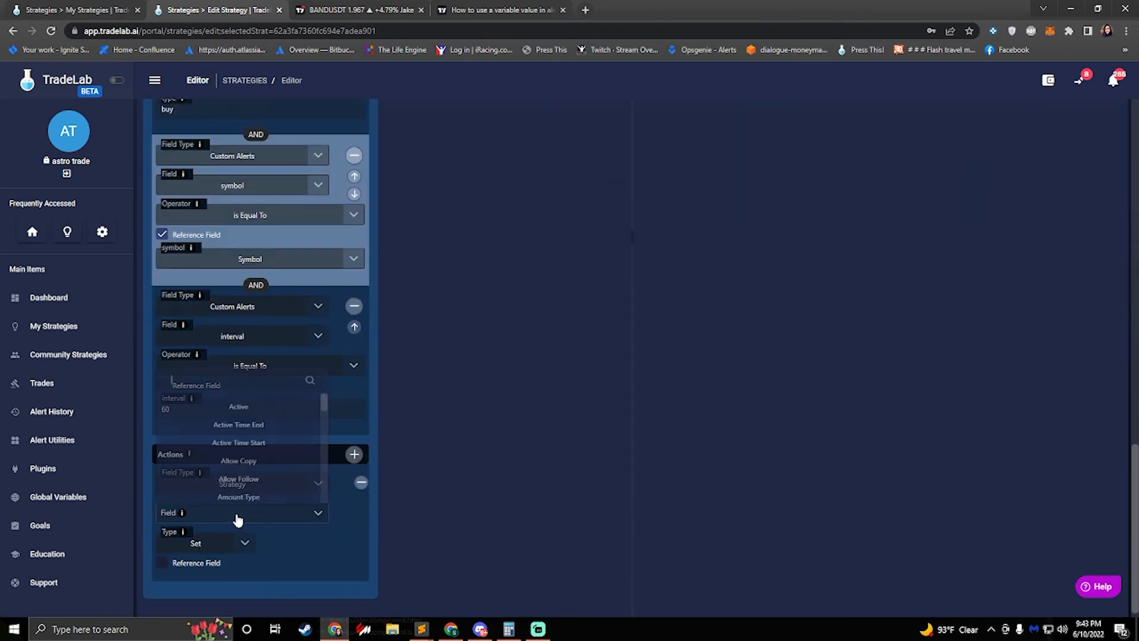
pyautogui.write('side')
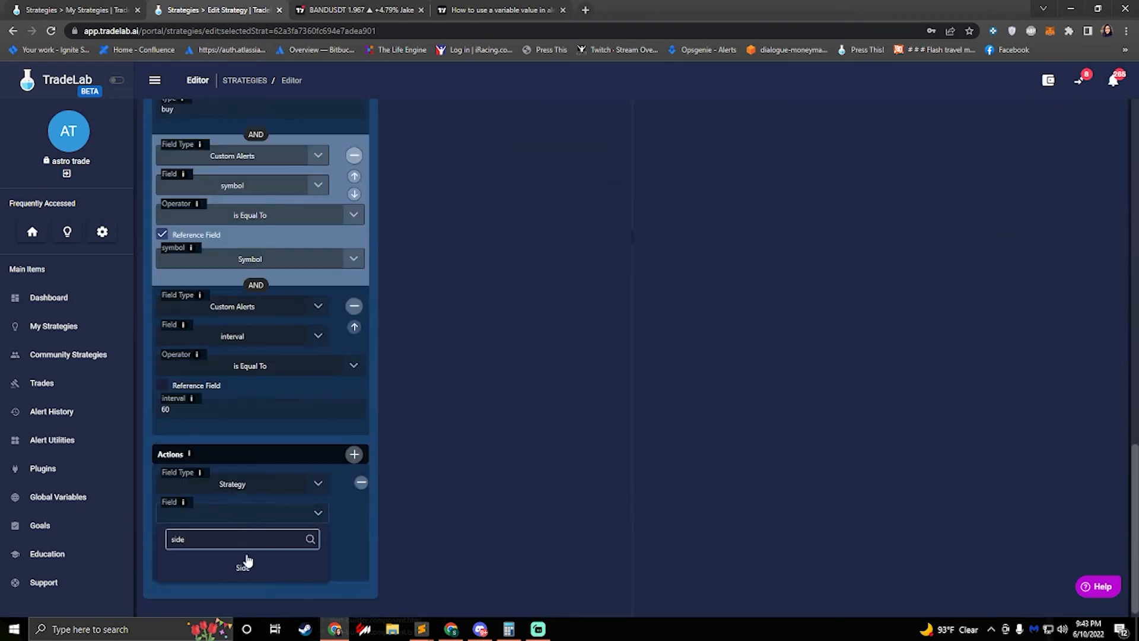
pyautogui.click(247, 567)
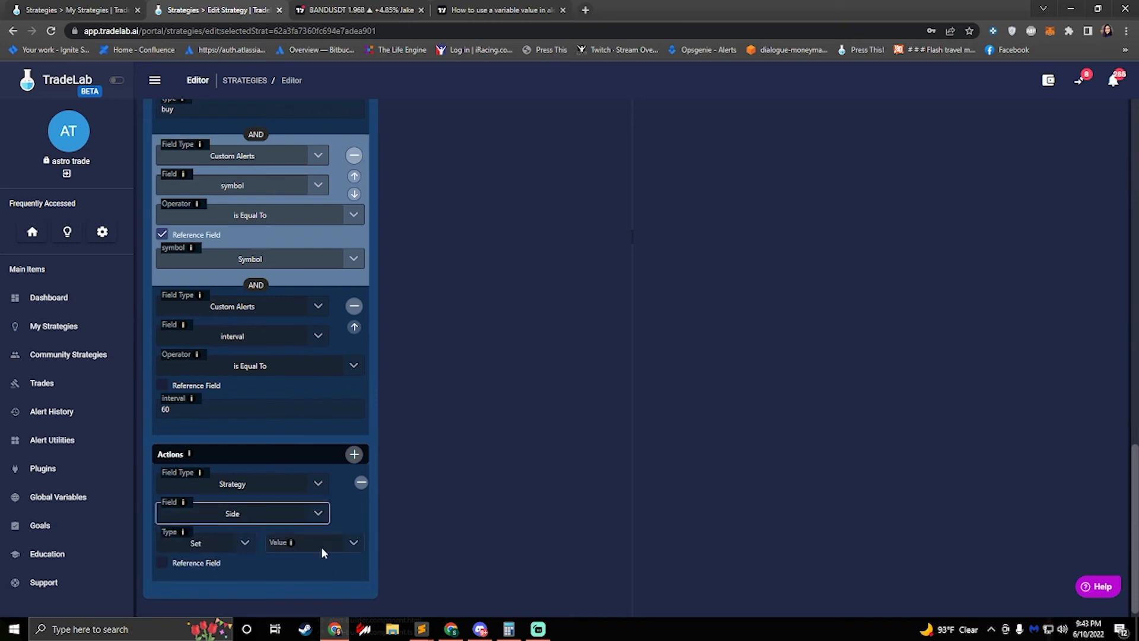
pyautogui.click(321, 544)
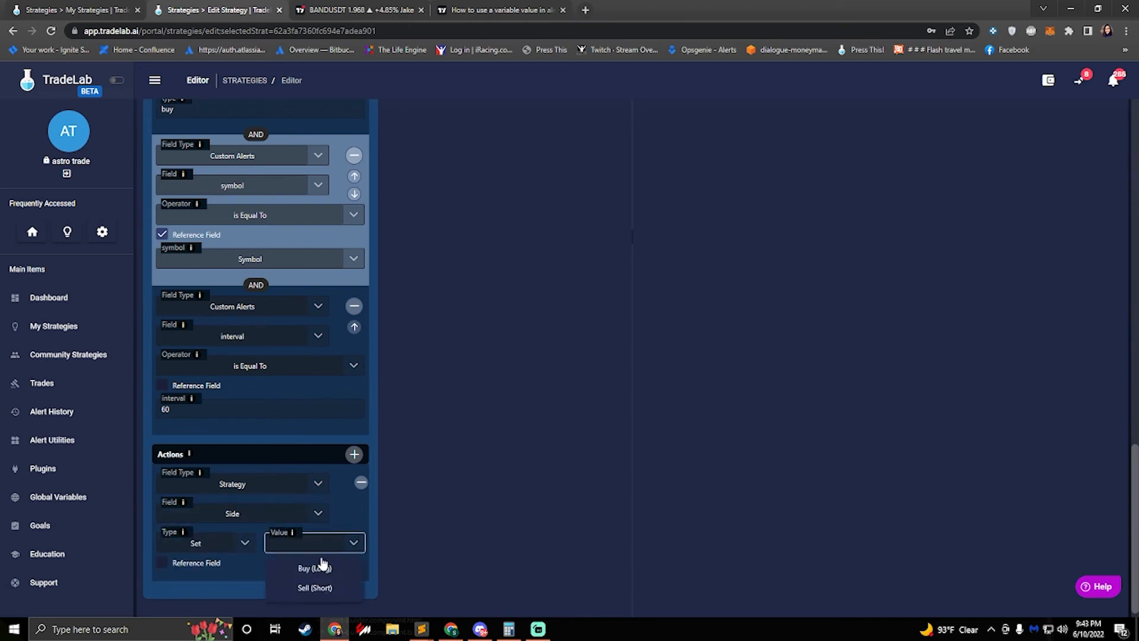
pyautogui.click(311, 569)
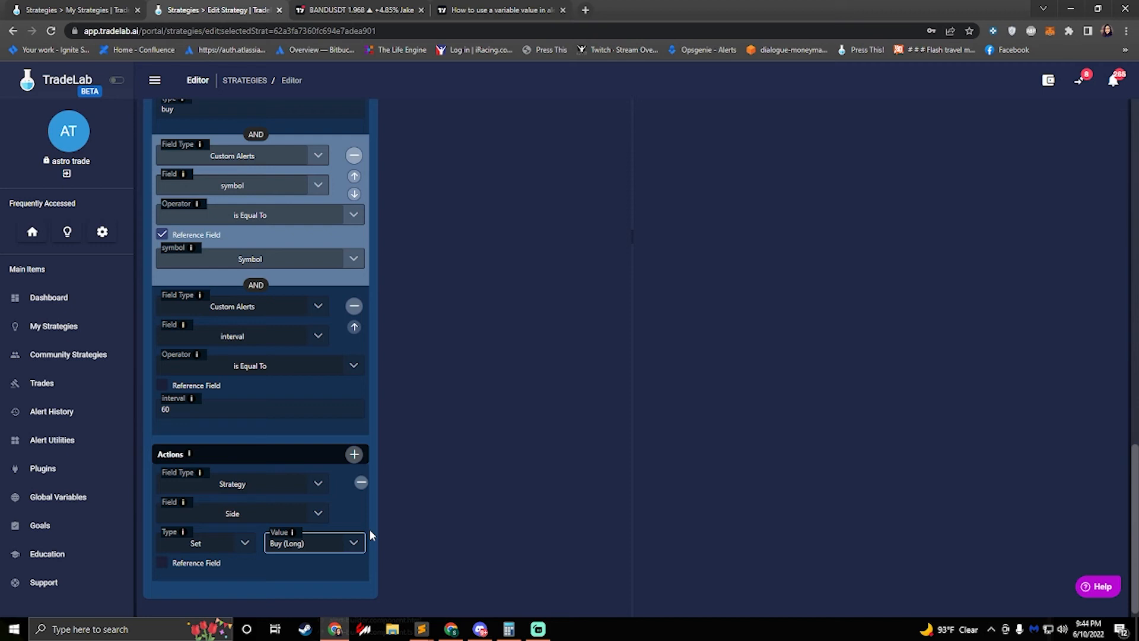
# - Add a second action to the Long Entry rule with the type Place Order
pyautogui.scroll(-1, 312, 556)
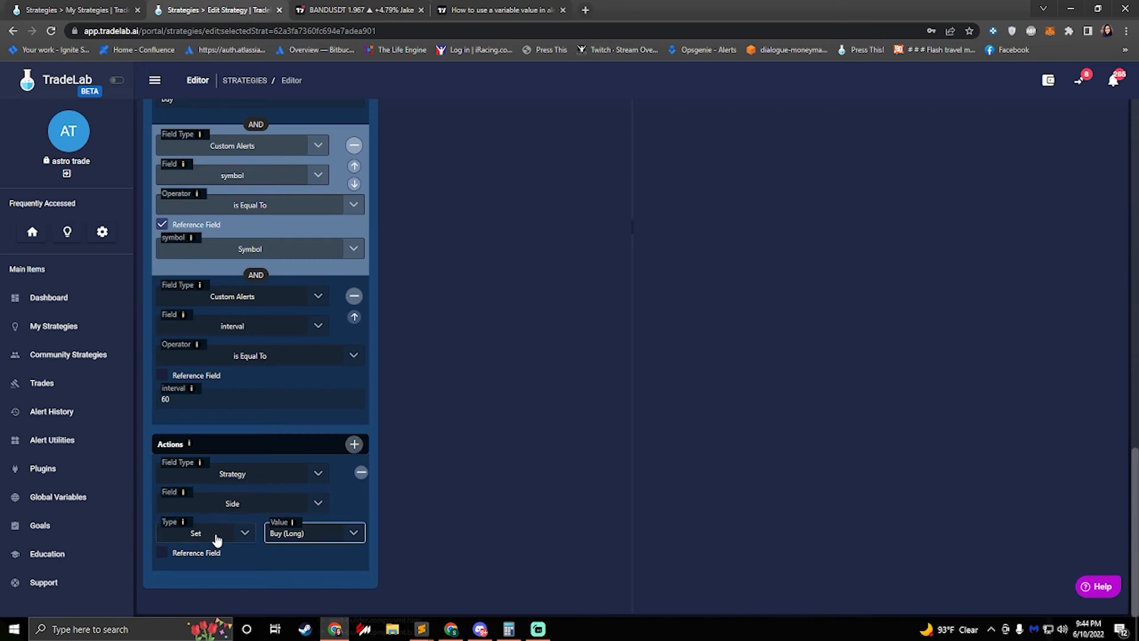
pyautogui.scroll(3, 324, 306)
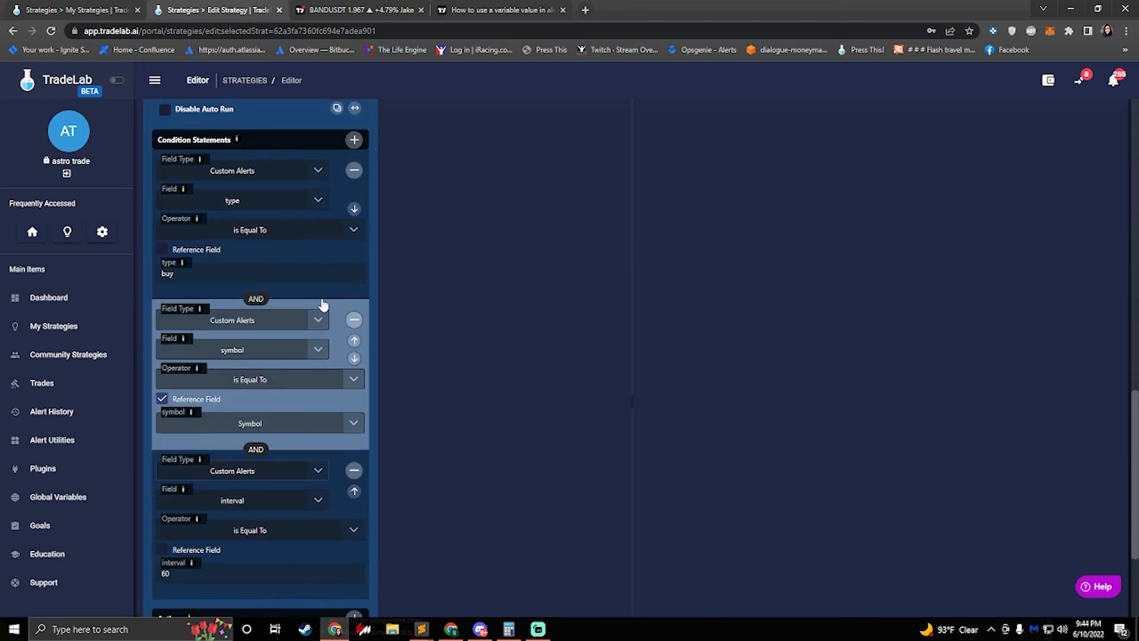
pyautogui.scroll(-3, 320, 356)
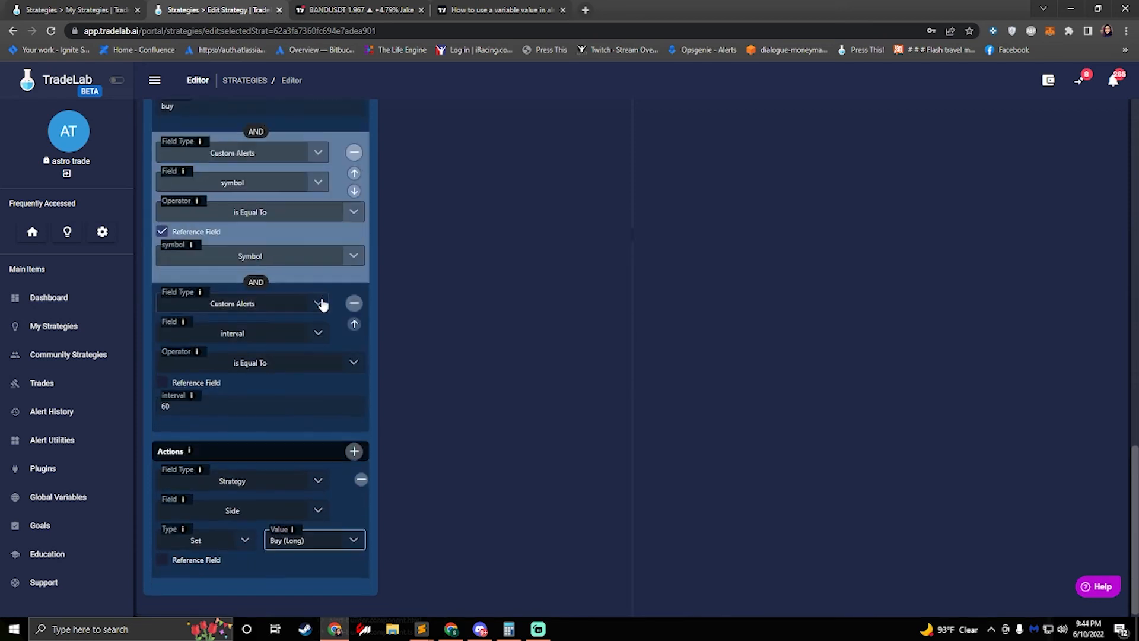
pyautogui.click(355, 444)
pyautogui.scroll(-1, 197, 529)
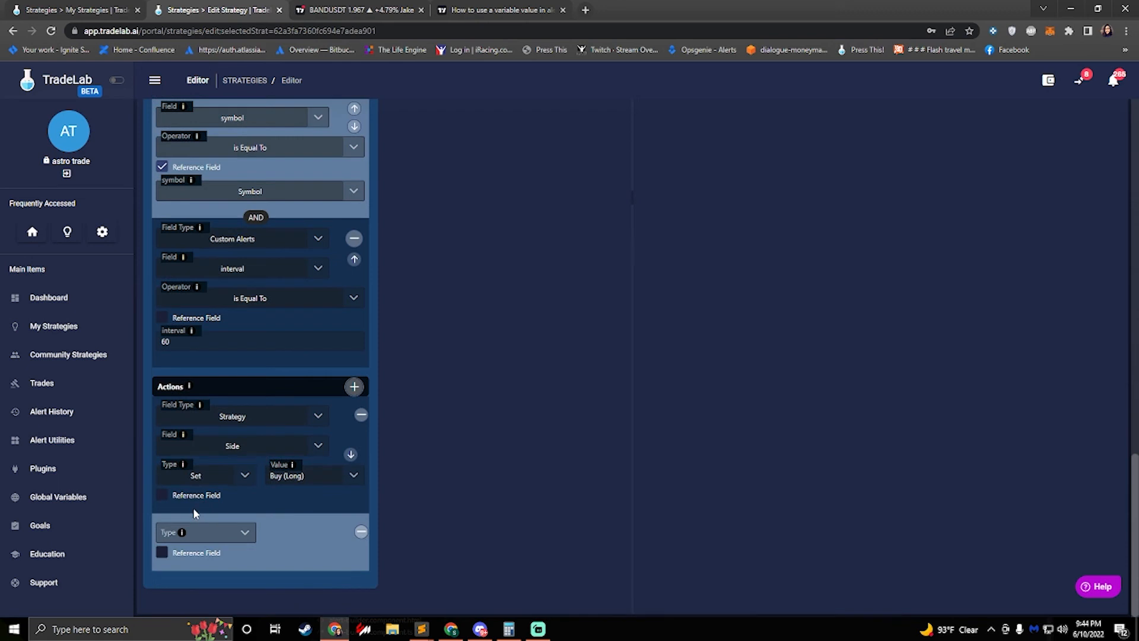
pyautogui.click(202, 535)
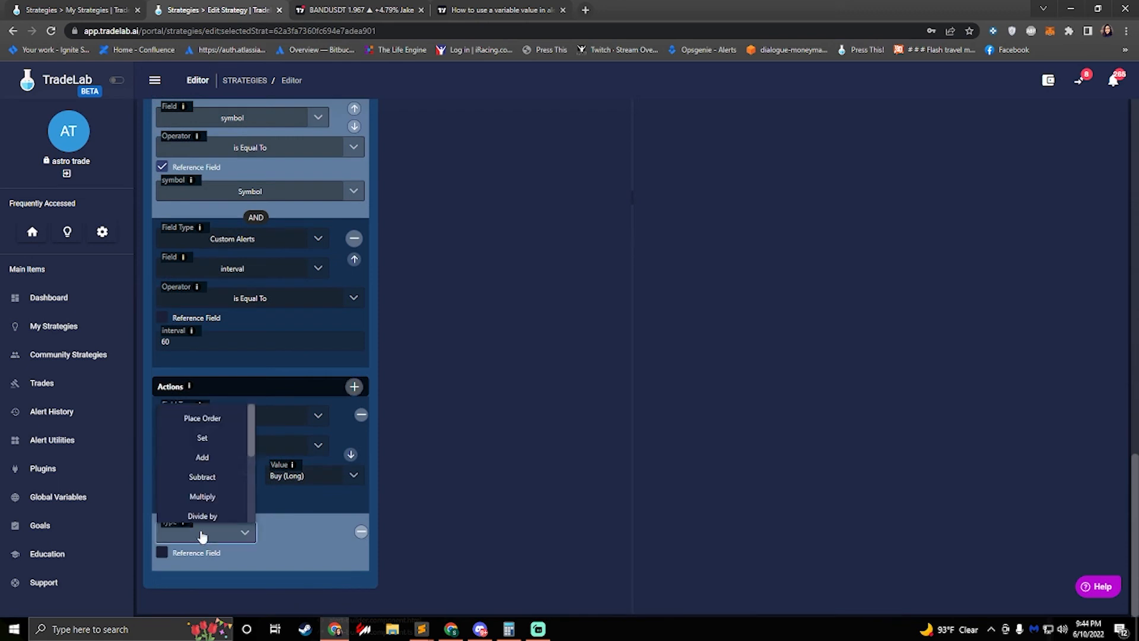
pyautogui.click(200, 419)
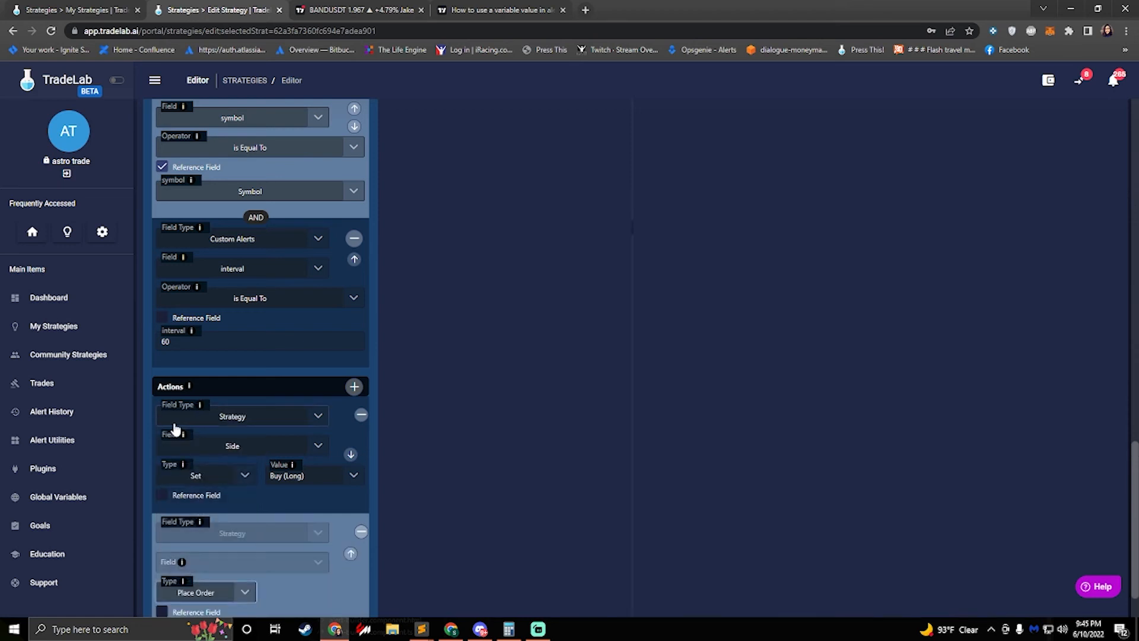
# - Clone the Long Entry rule to create a second entry rule with the same conditions and actions
pyautogui.scroll(-1, 256, 455)
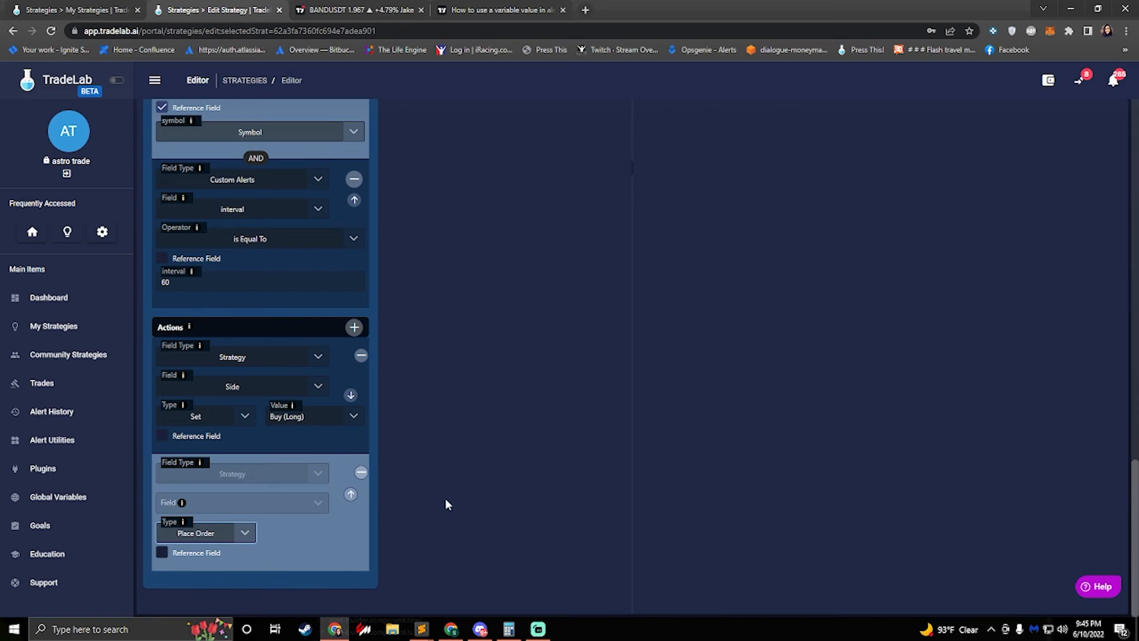
pyautogui.scroll(4, 452, 492)
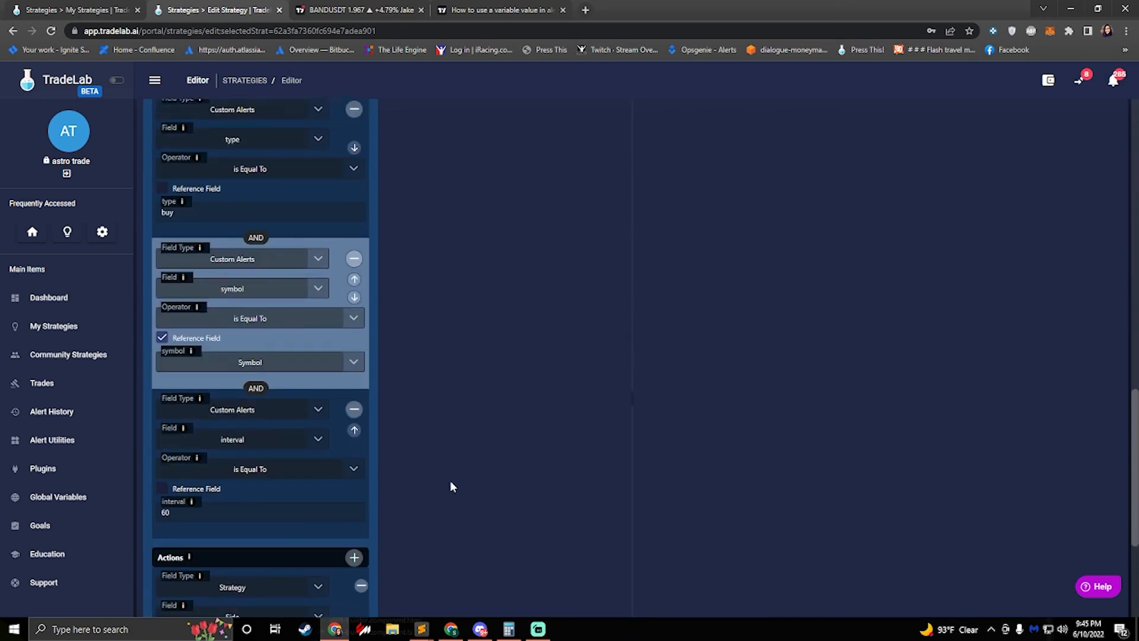
pyautogui.scroll(6, 450, 479)
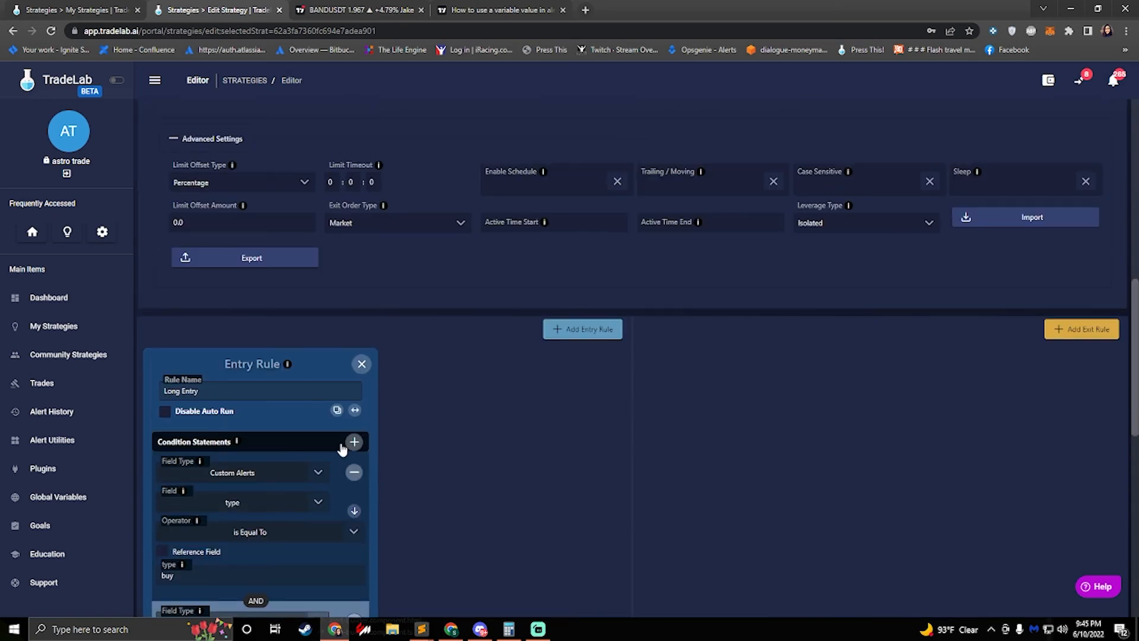
pyautogui.click(338, 413)
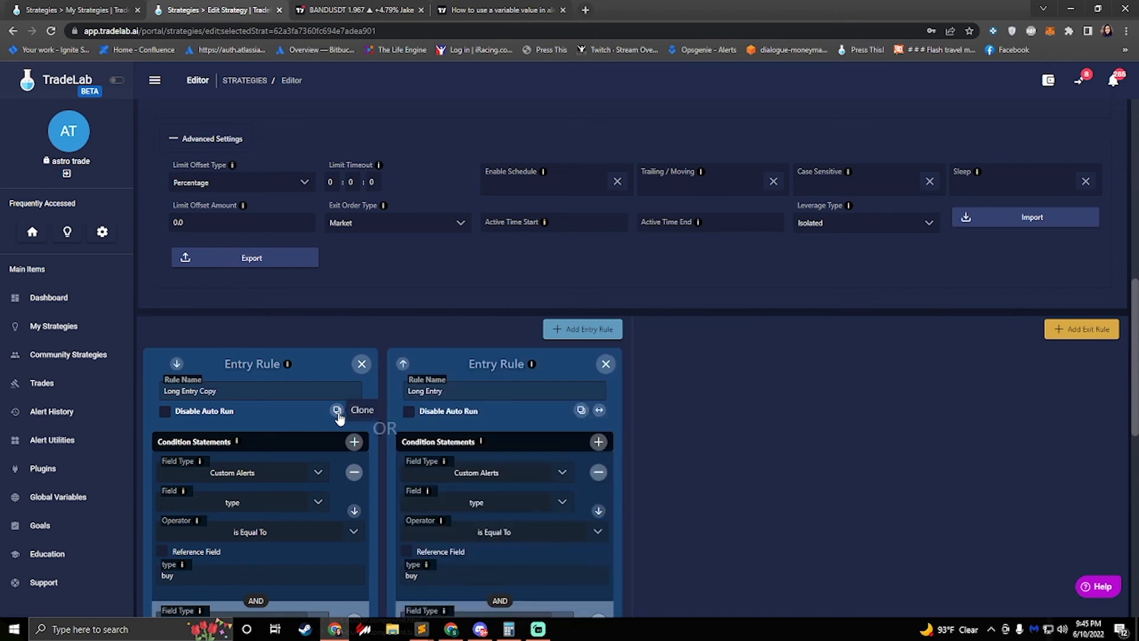
# - Rename the cloned entry rule Long Entry, removing the Copy suffix
pyautogui.click(226, 390)
pyautogui.press('BackSpace')
pyautogui.press('BackSpace')
pyautogui.press('BackSpace')
pyautogui.press('BackSpace')
pyautogui.press('BackSpace')
pyautogui.press('BackSpace')
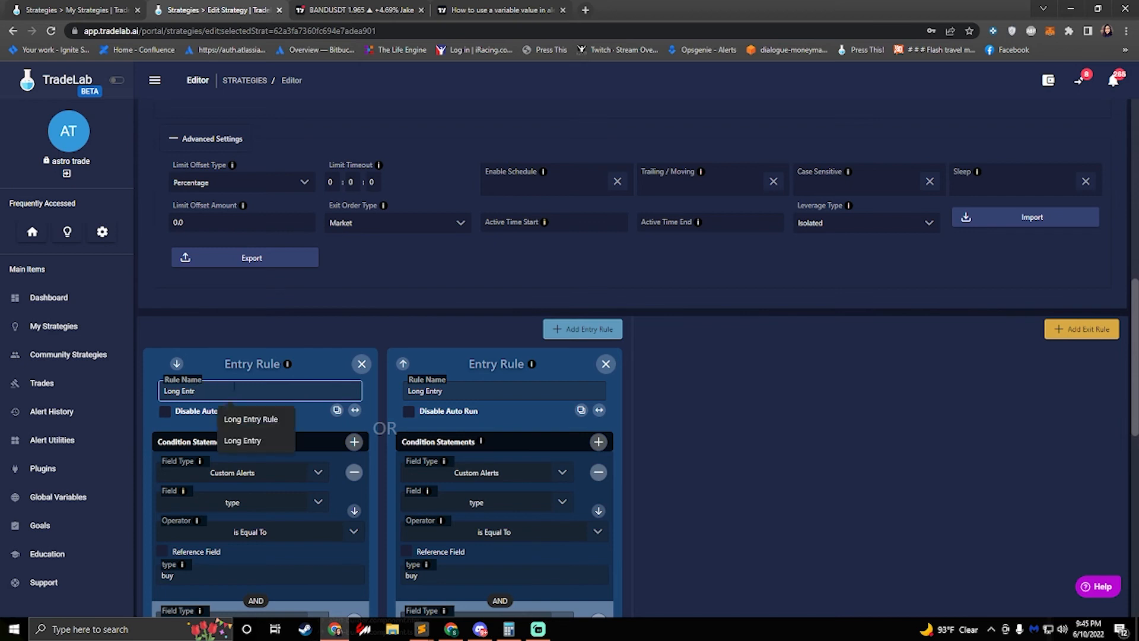
pyautogui.write('ry')
# - Rename the second entry rule in the row Short Entry
pyautogui.doubleClick(416, 391)
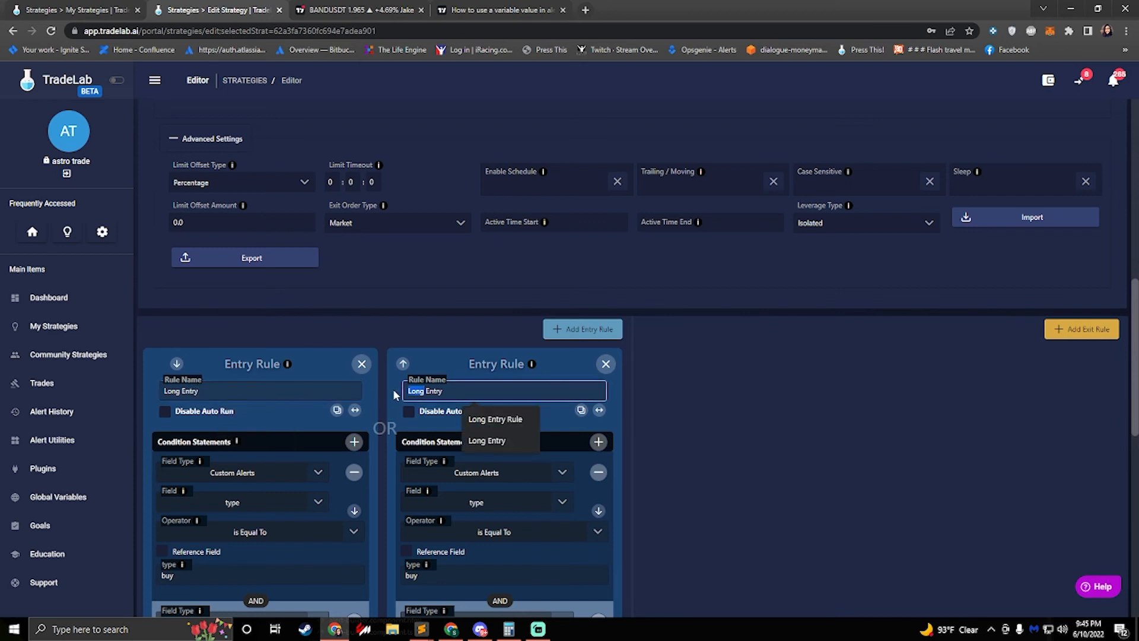
pyautogui.write('Short')
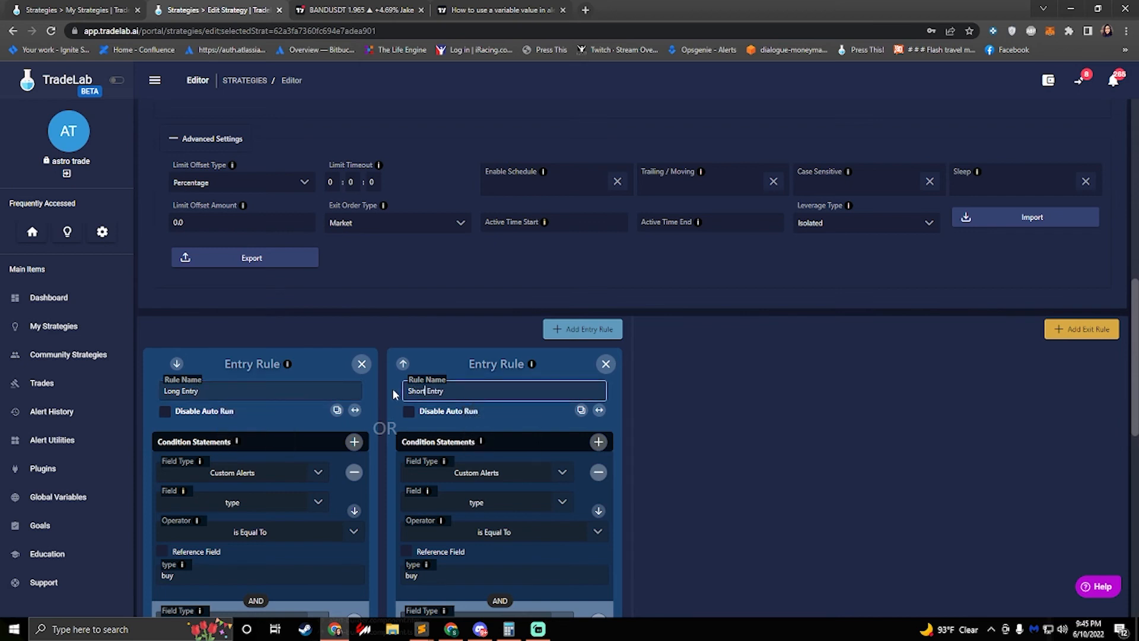
pyautogui.click(385, 337)
# - Set the type value in the Short Entry rule's first condition statement to sell
pyautogui.scroll(-3, 385, 337)
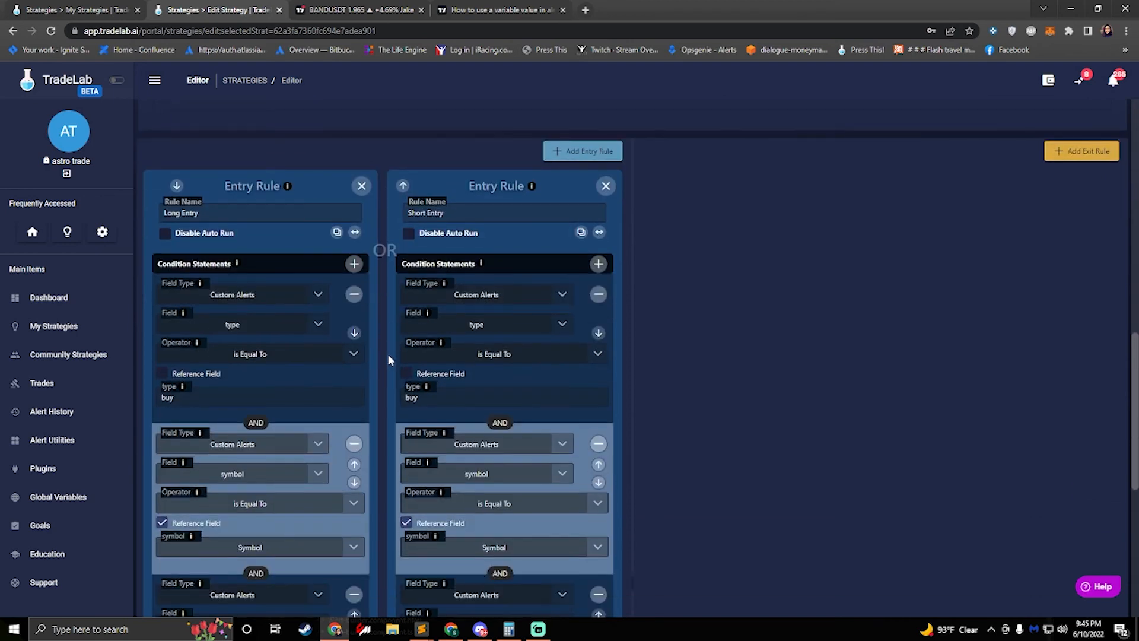
pyautogui.scroll(-2, 386, 346)
pyautogui.scroll(1, 397, 315)
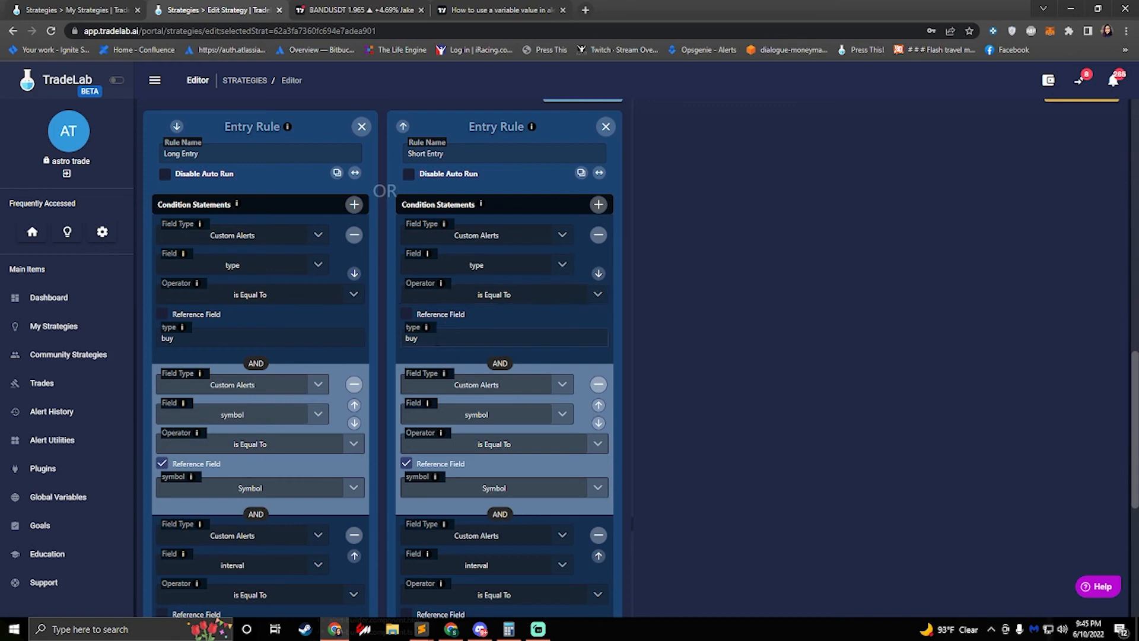
pyautogui.moveTo(439, 339); pyautogui.dragTo(296, 323)
pyautogui.write('sel')
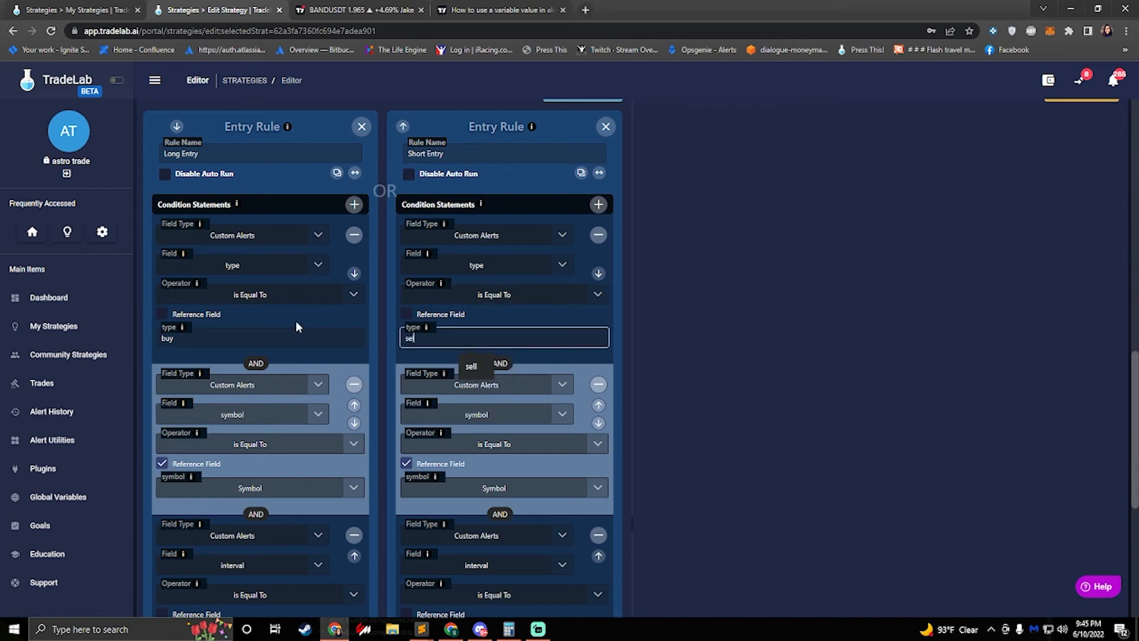
pyautogui.write('l')
pyautogui.click(384, 312)
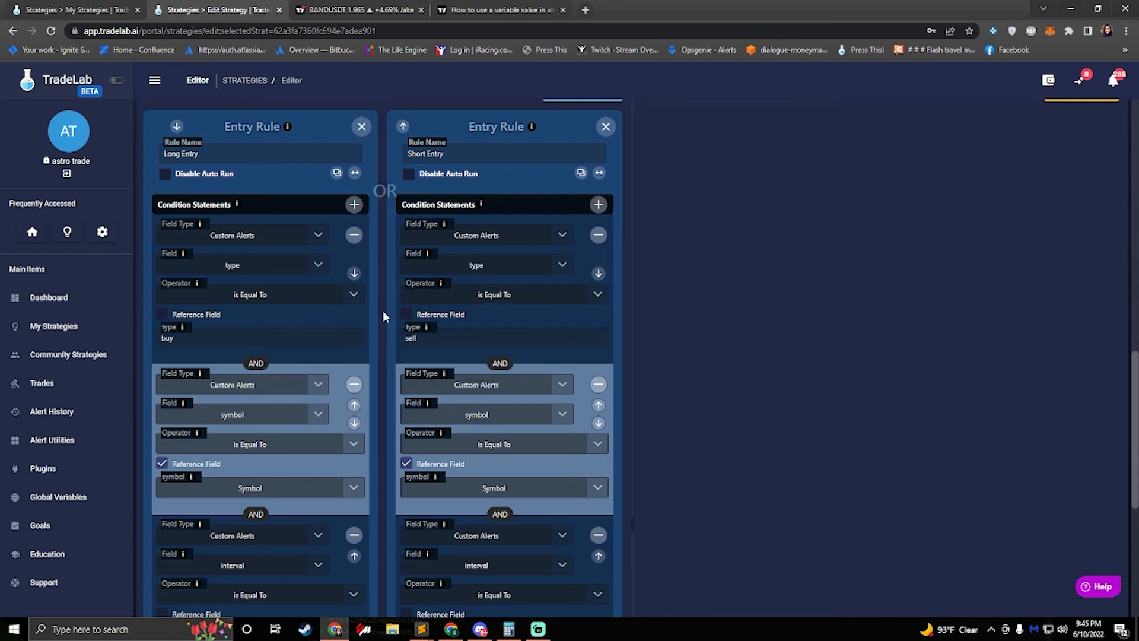
# - Compare the two entry rules' condition statements and change the Side value in the Short Entry rule's Set action to the short side
pyautogui.scroll(-3, 383, 312)
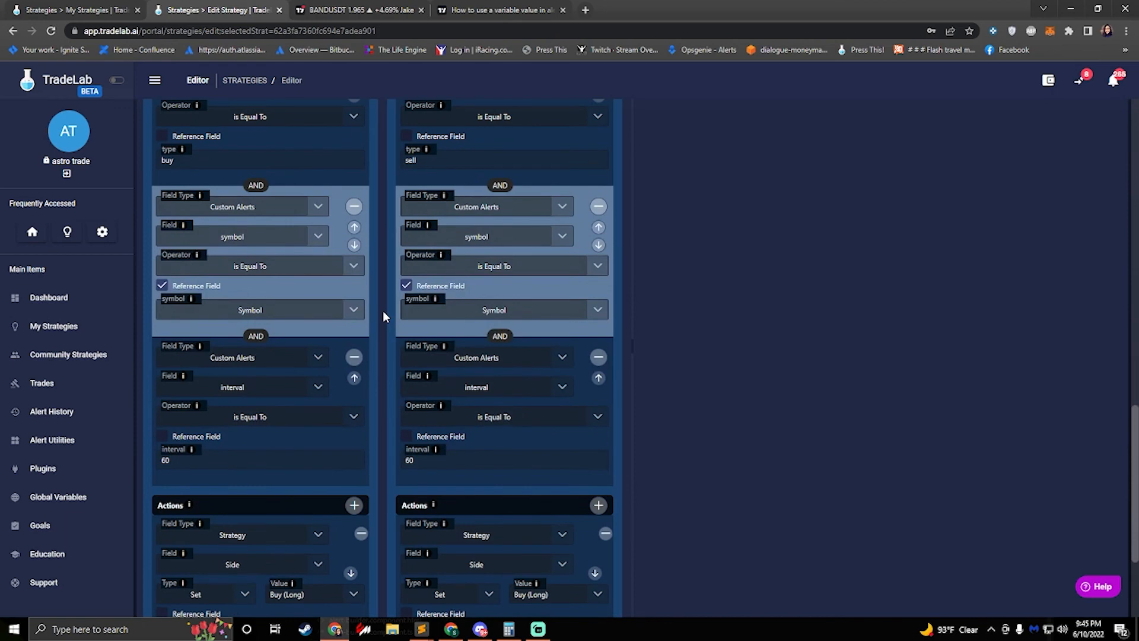
pyautogui.scroll(2, 383, 310)
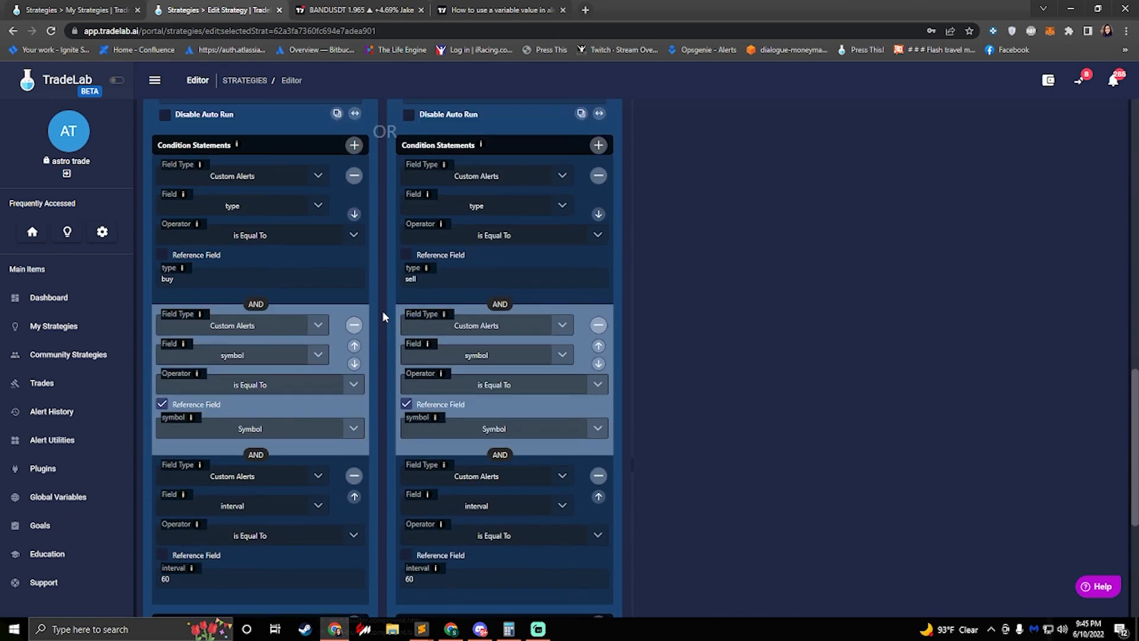
pyautogui.scroll(2, 383, 310)
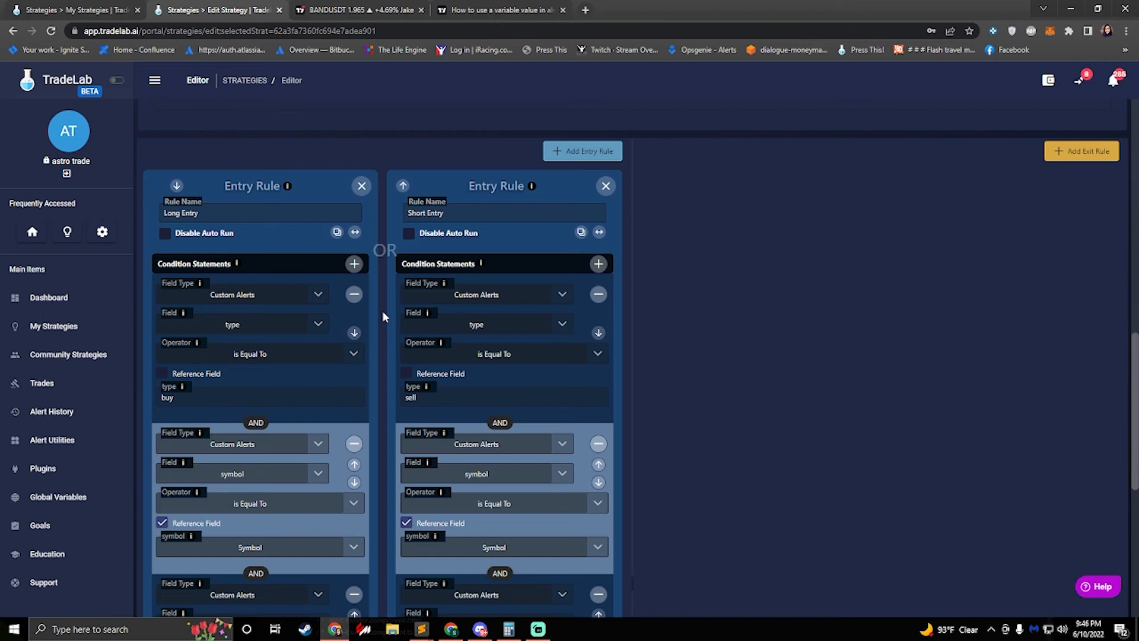
pyautogui.scroll(-2, 382, 311)
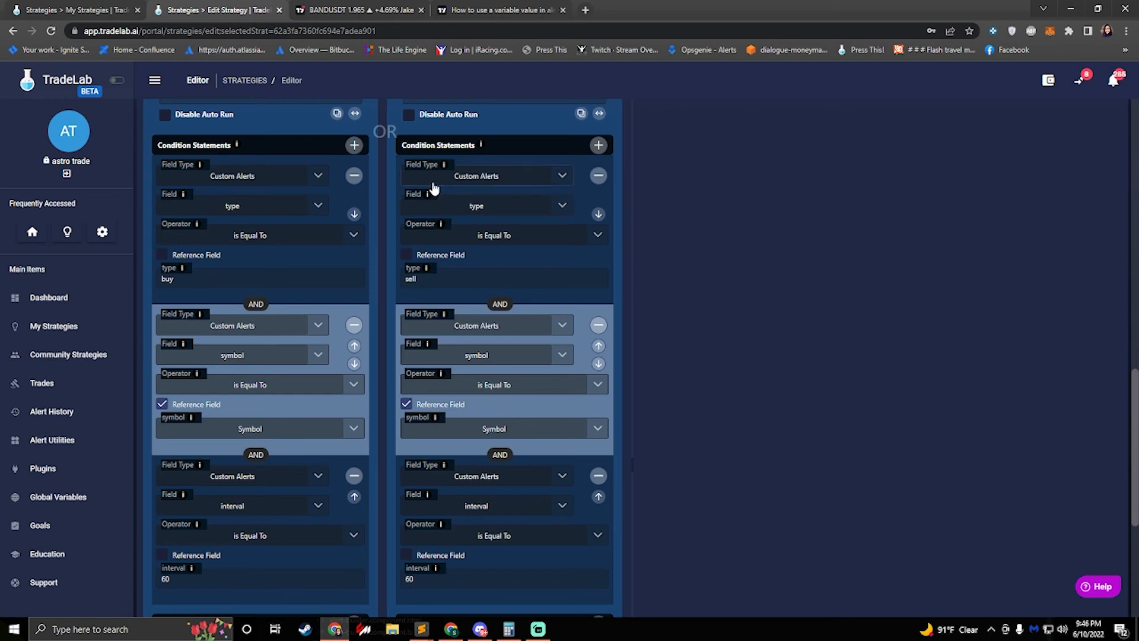
pyautogui.moveTo(480, 145)
pyautogui.moveTo(237, 147)
pyautogui.scroll(-5, 480, 293)
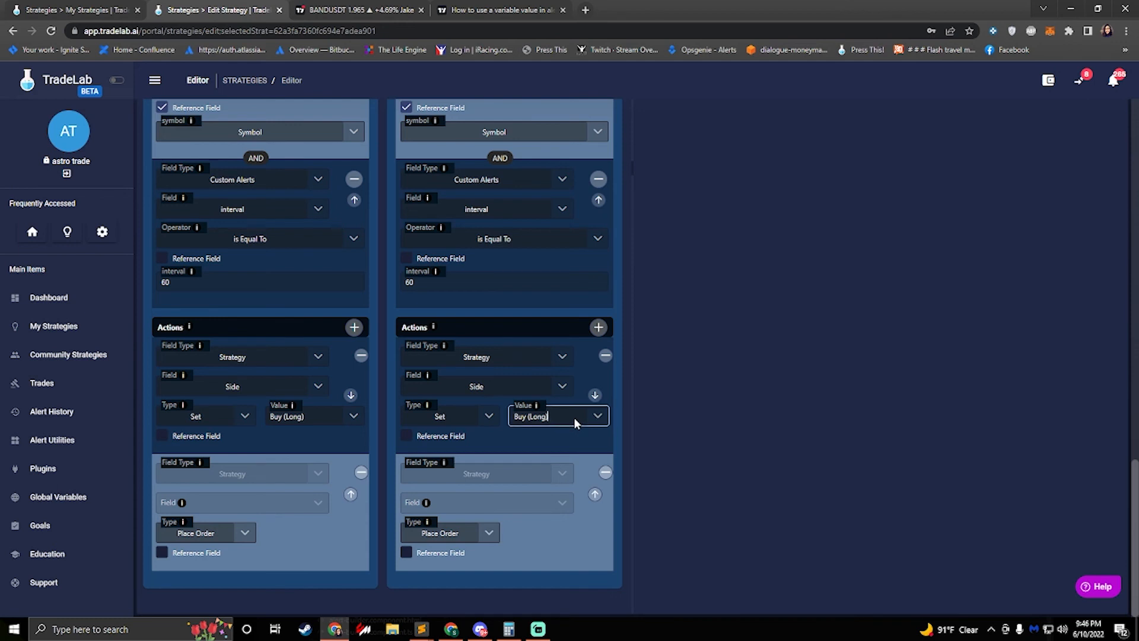
pyautogui.click(598, 416)
pyautogui.click(564, 461)
# - Examine the Amount Type options available in the strategy's Trade Settings without changing the selection
pyautogui.scroll(15, 644, 394)
pyautogui.scroll(-2, 654, 387)
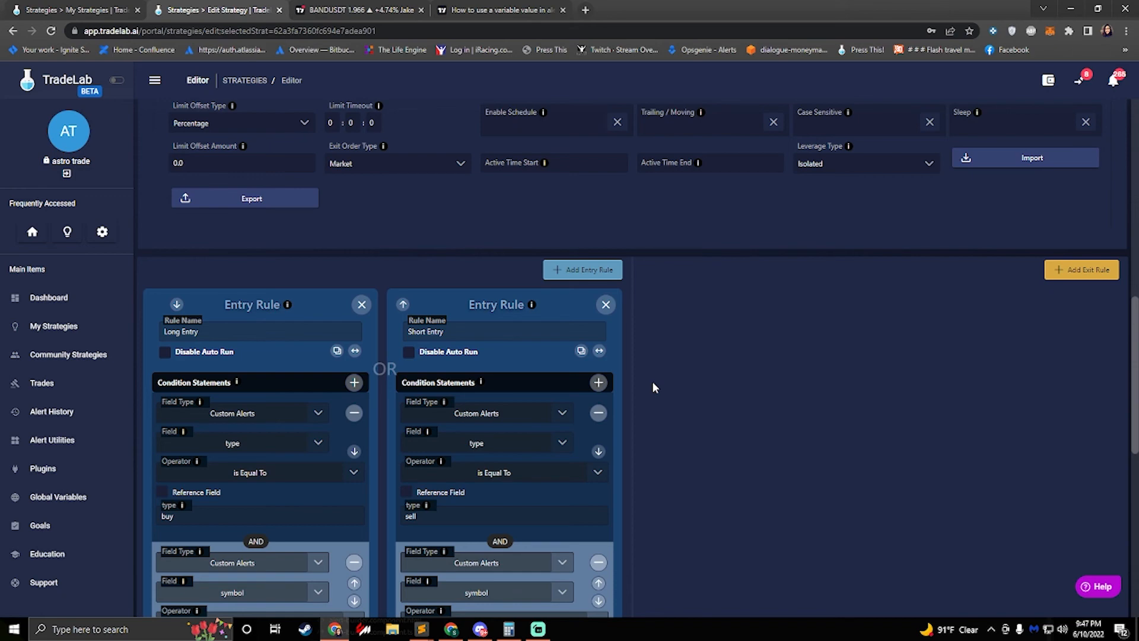
pyautogui.scroll(5, 653, 384)
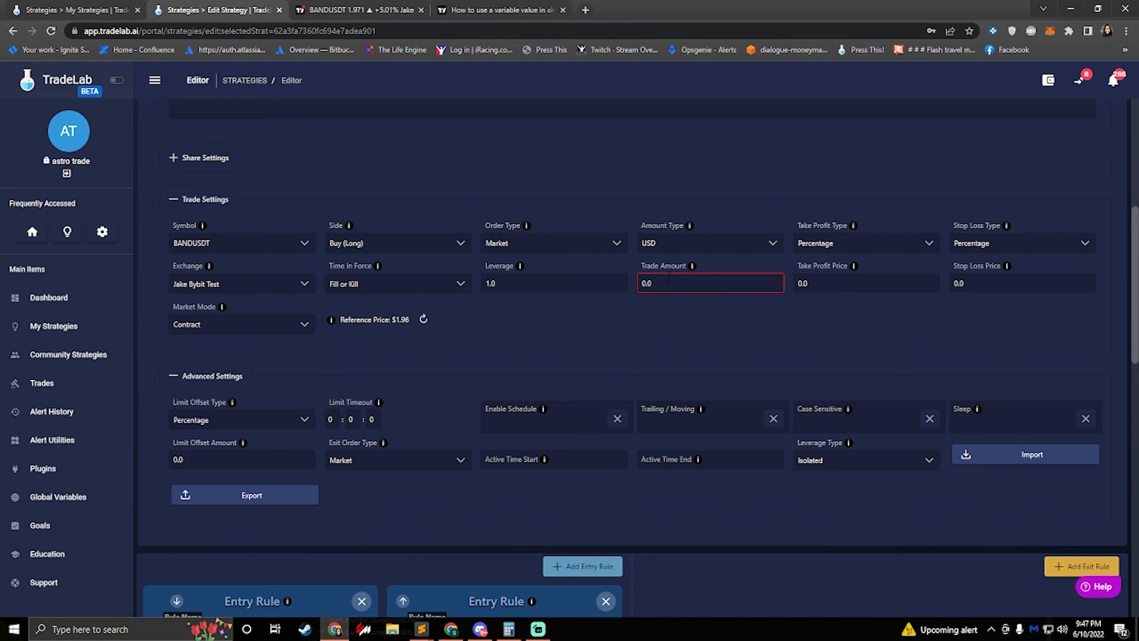
pyautogui.click(682, 248)
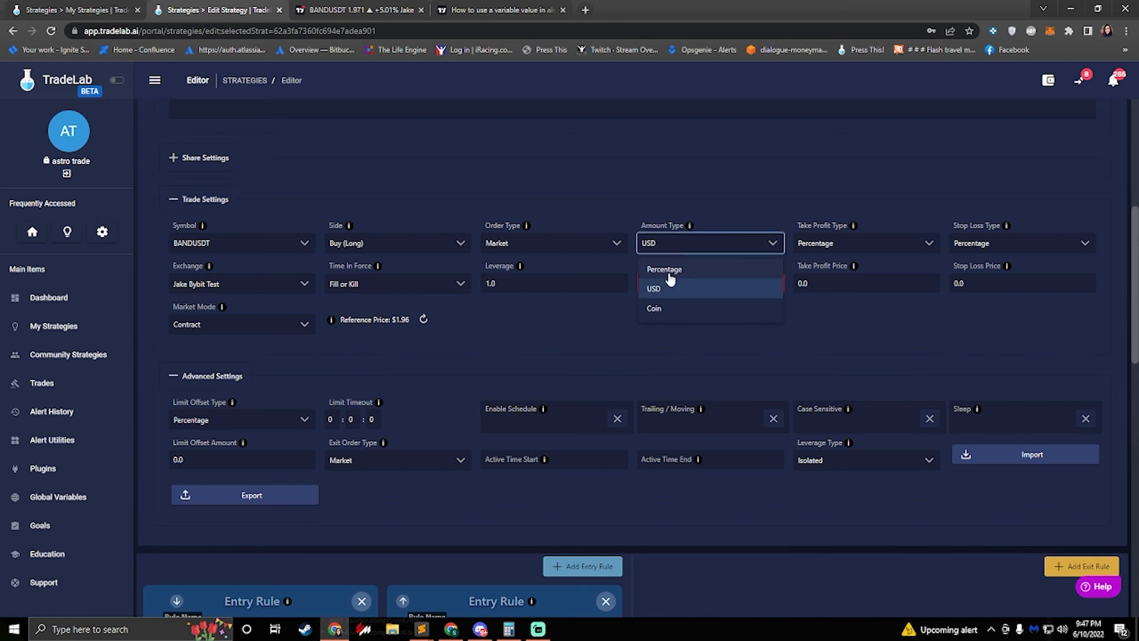
pyautogui.click(672, 211)
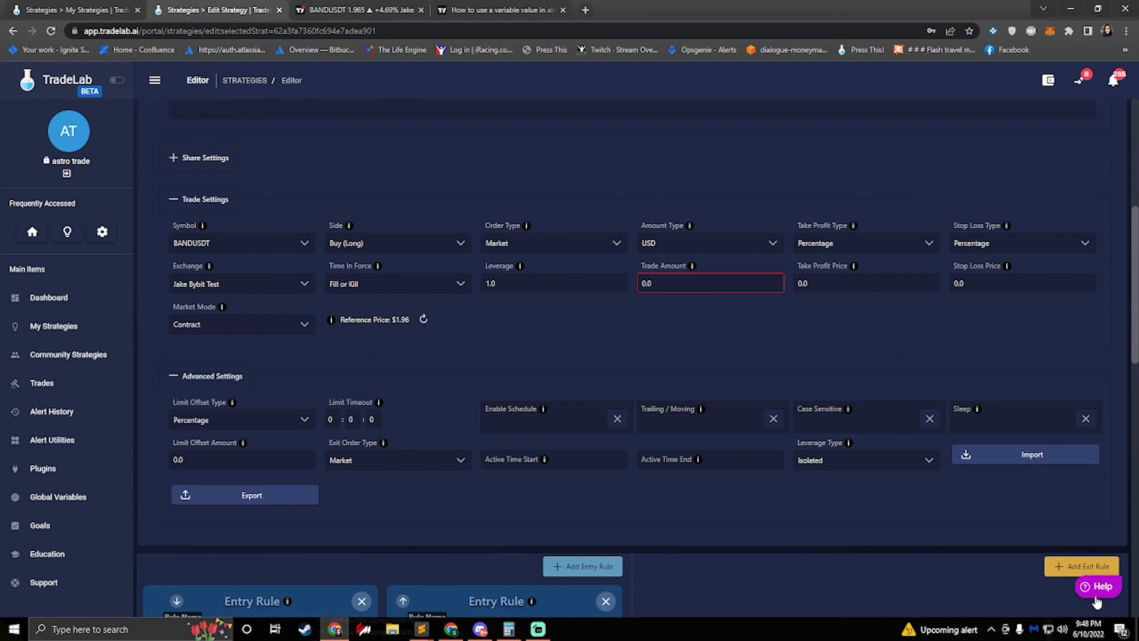
# - Examine the Time In Force options and read their detailed explanation in the field's help information
pyautogui.click(391, 287)
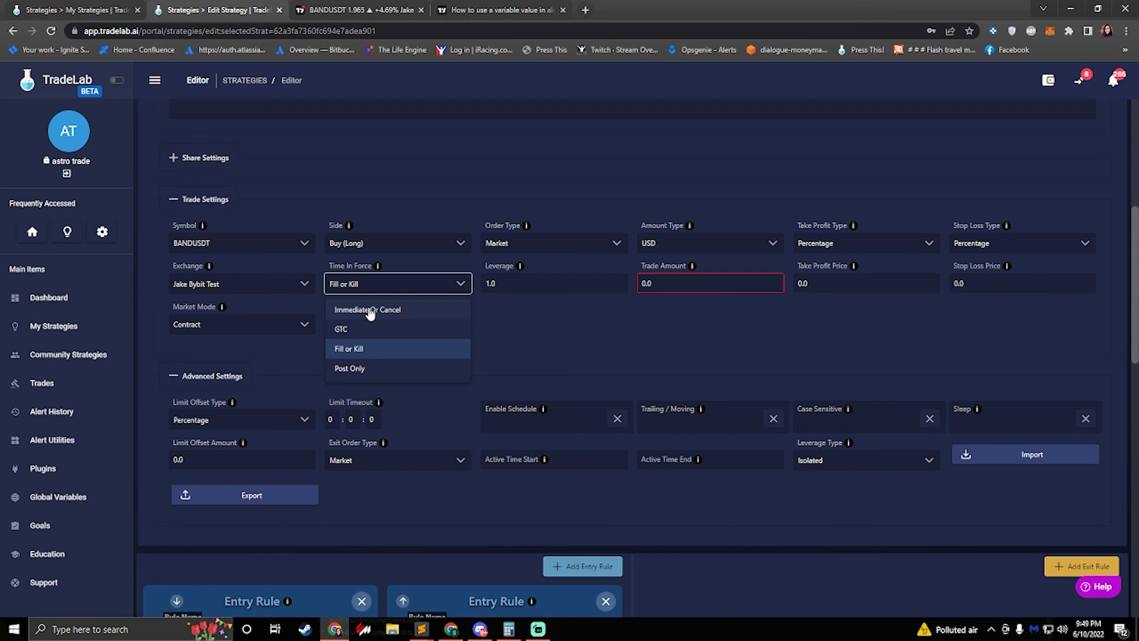
pyautogui.click(407, 212)
pyautogui.moveTo(377, 268)
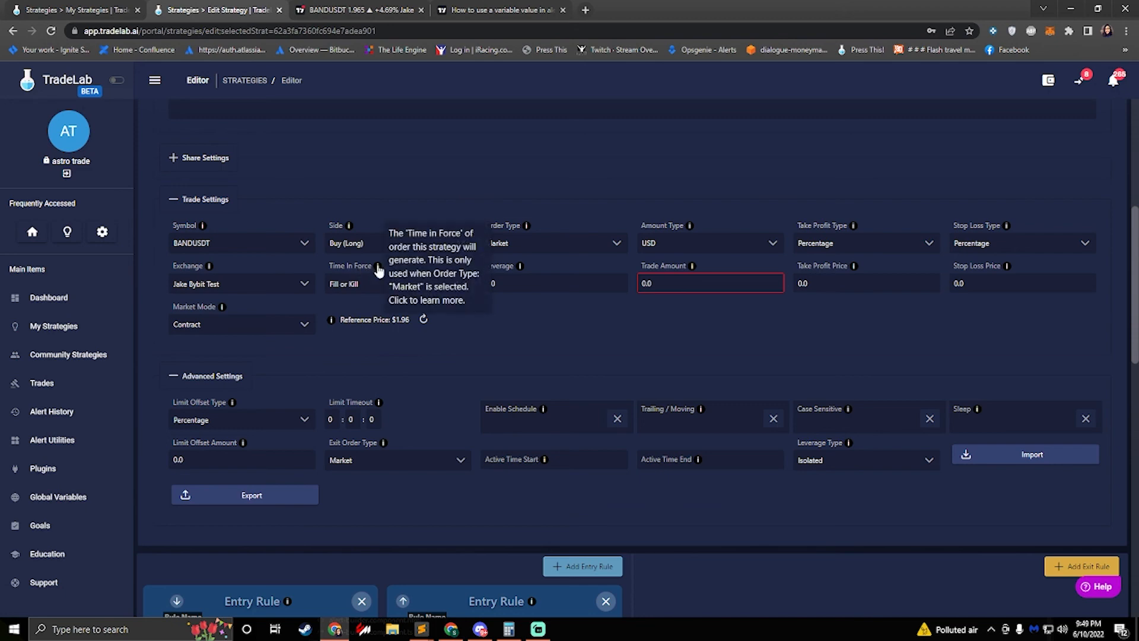
pyautogui.click(378, 267)
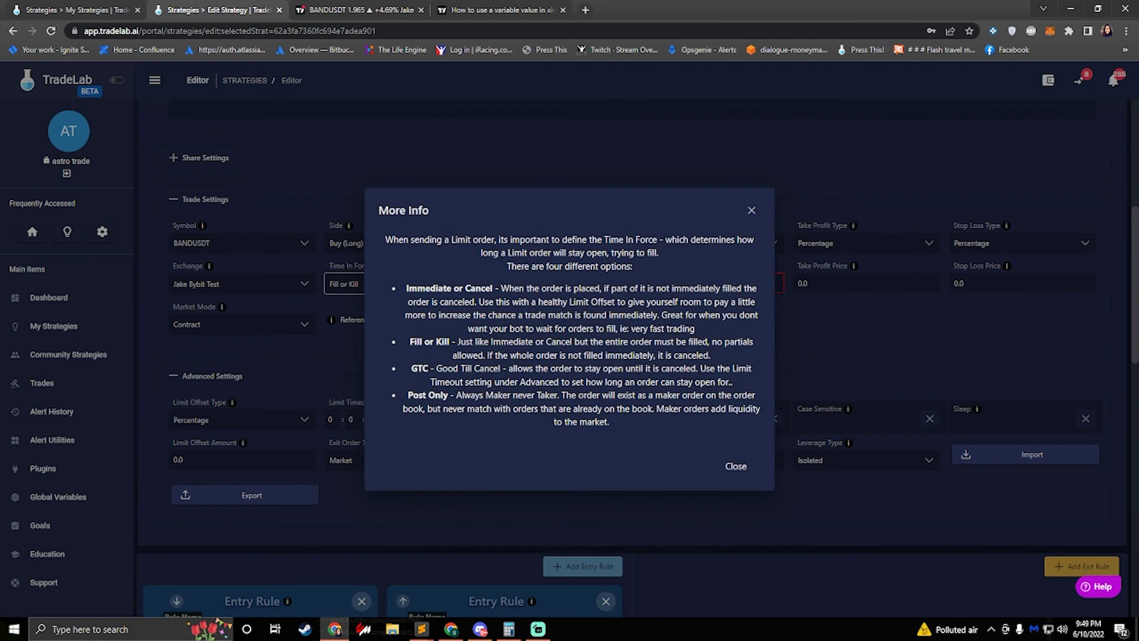
pyautogui.moveTo(656, 422); pyautogui.dragTo(381, 291)
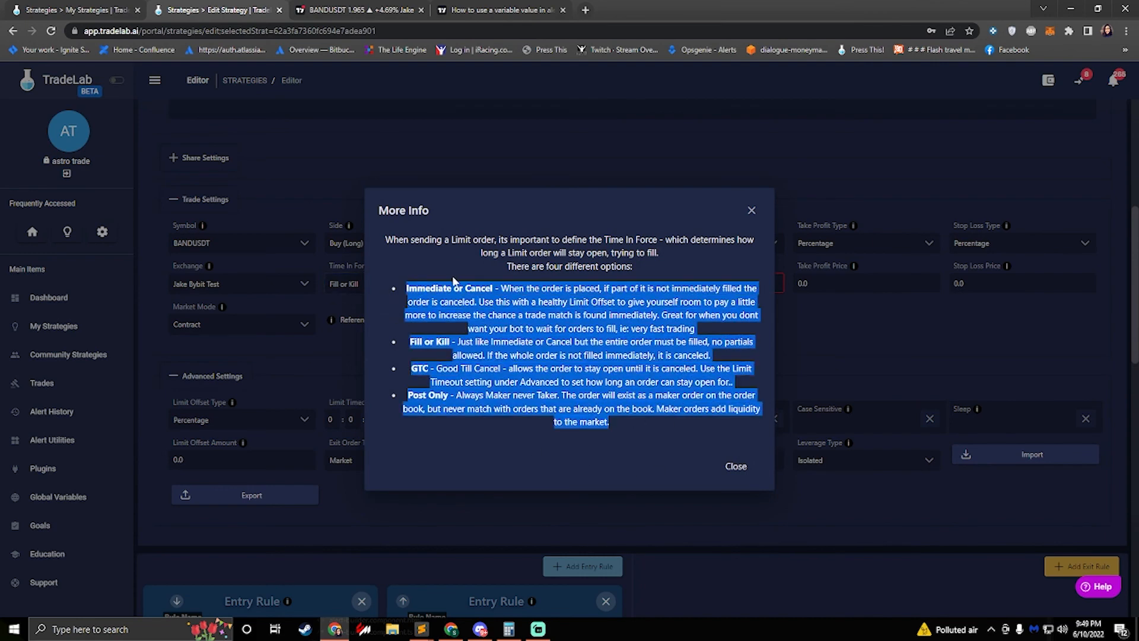
pyautogui.click(670, 234)
pyautogui.click(752, 211)
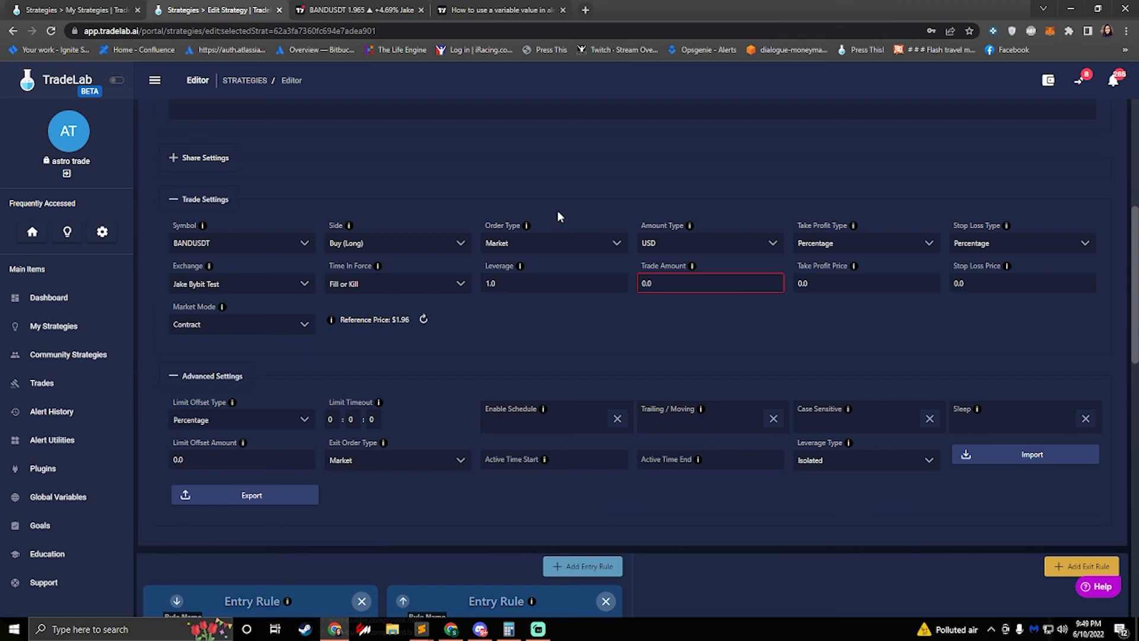
# - Set the strategy's Order Type to Limit and its Time In Force to GTC
pyautogui.click(381, 285)
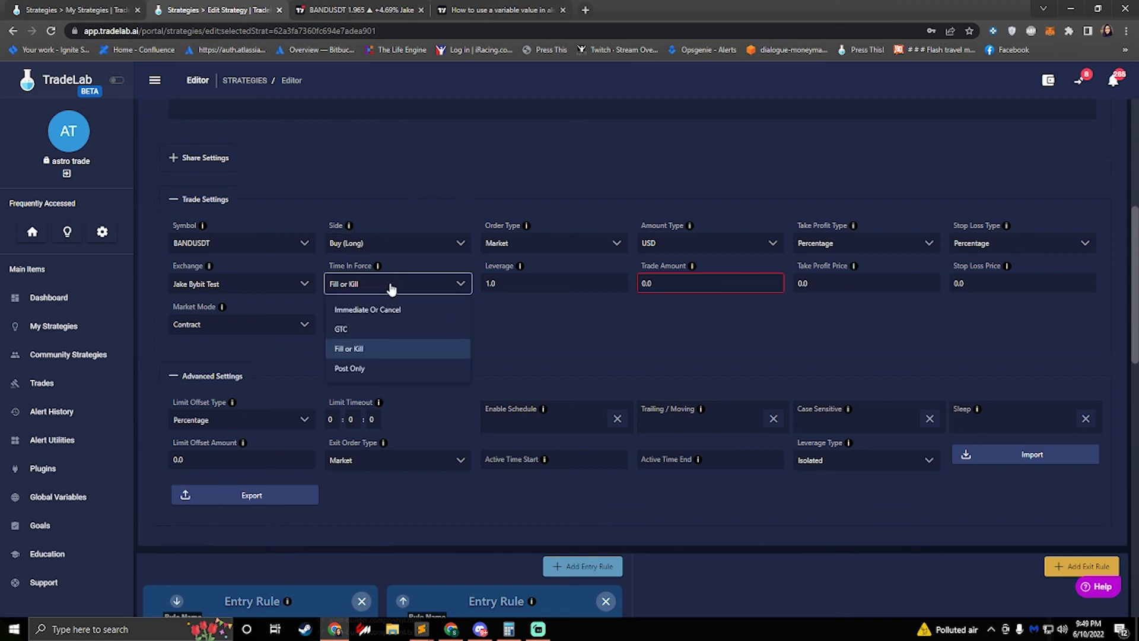
pyautogui.click(506, 240)
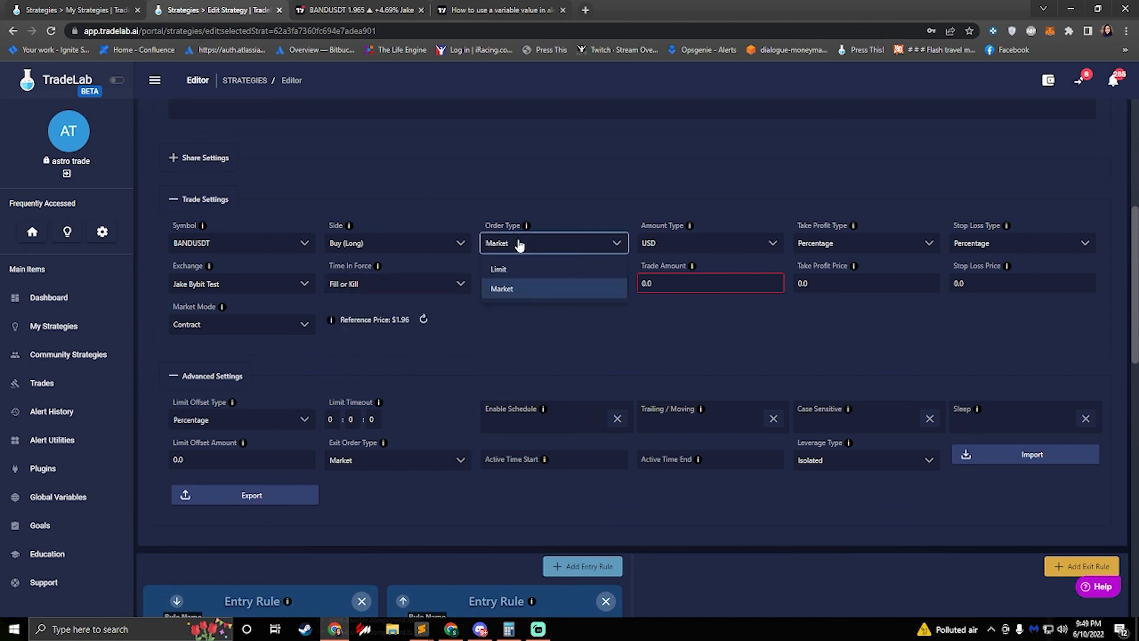
pyautogui.click(527, 268)
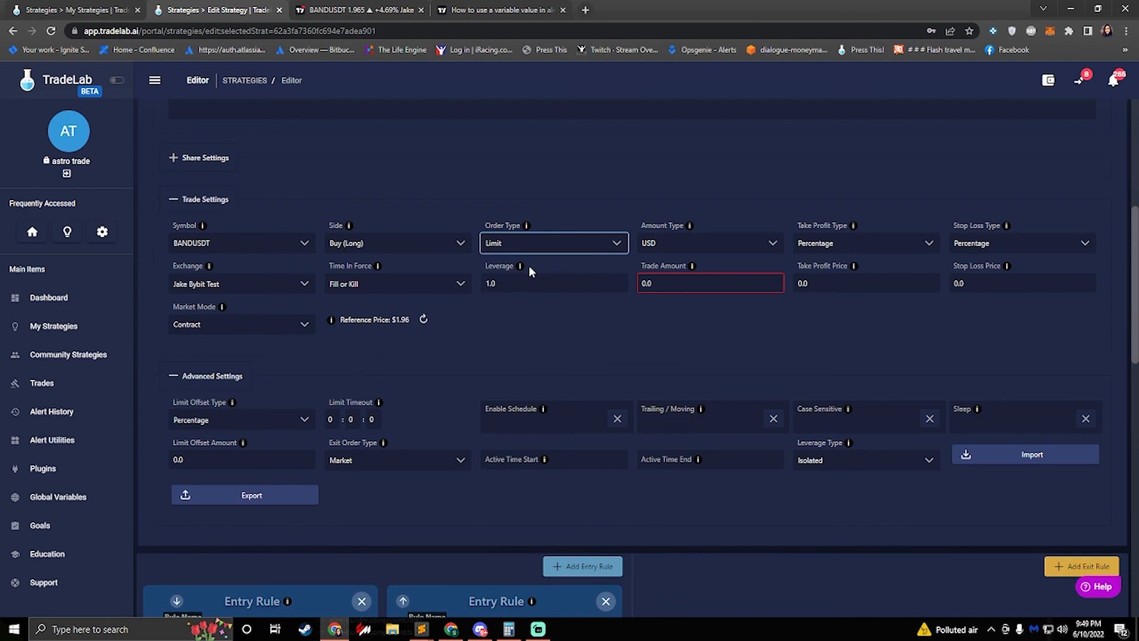
pyautogui.click(388, 290)
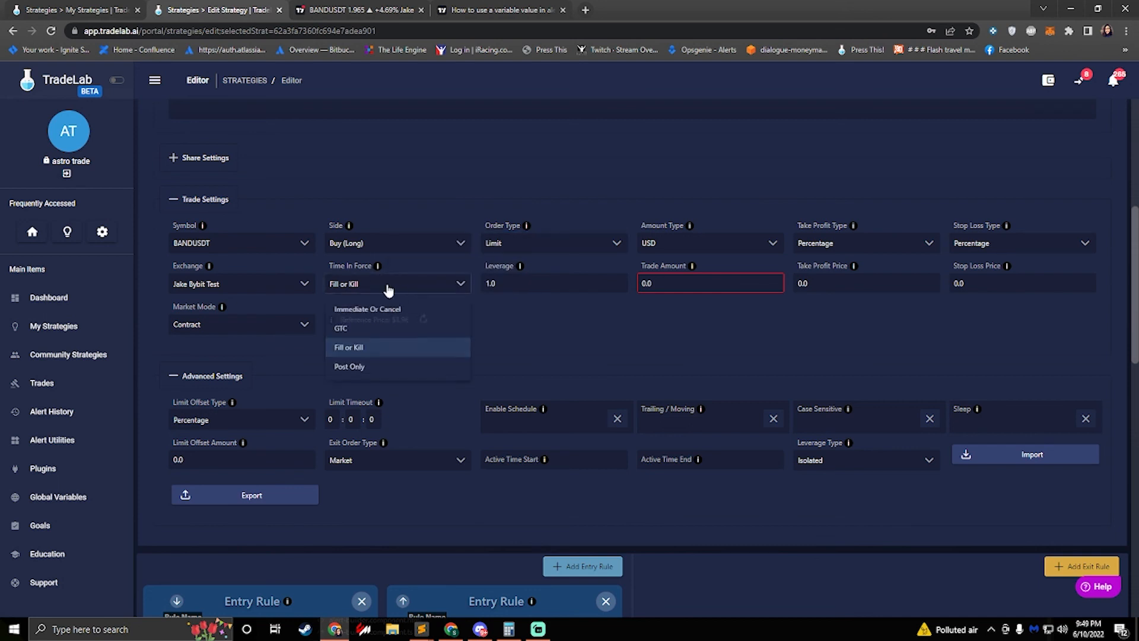
pyautogui.click(369, 330)
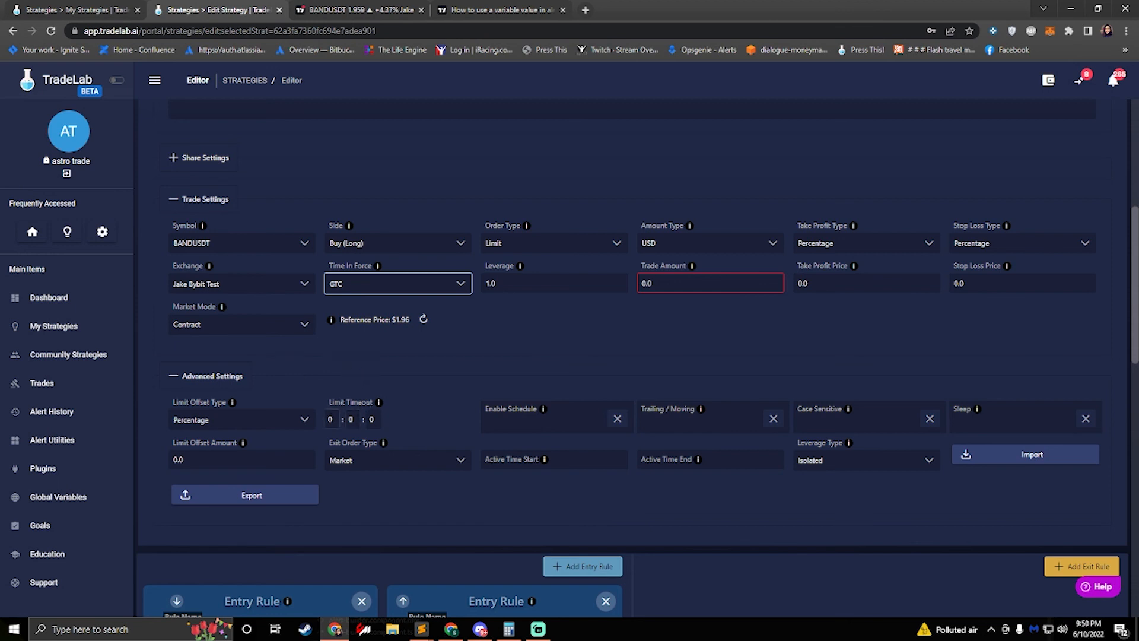
# - Set the Limit Timeout in the strategy's Advanced Settings to 0:1:0
pyautogui.doubleClick(350, 418)
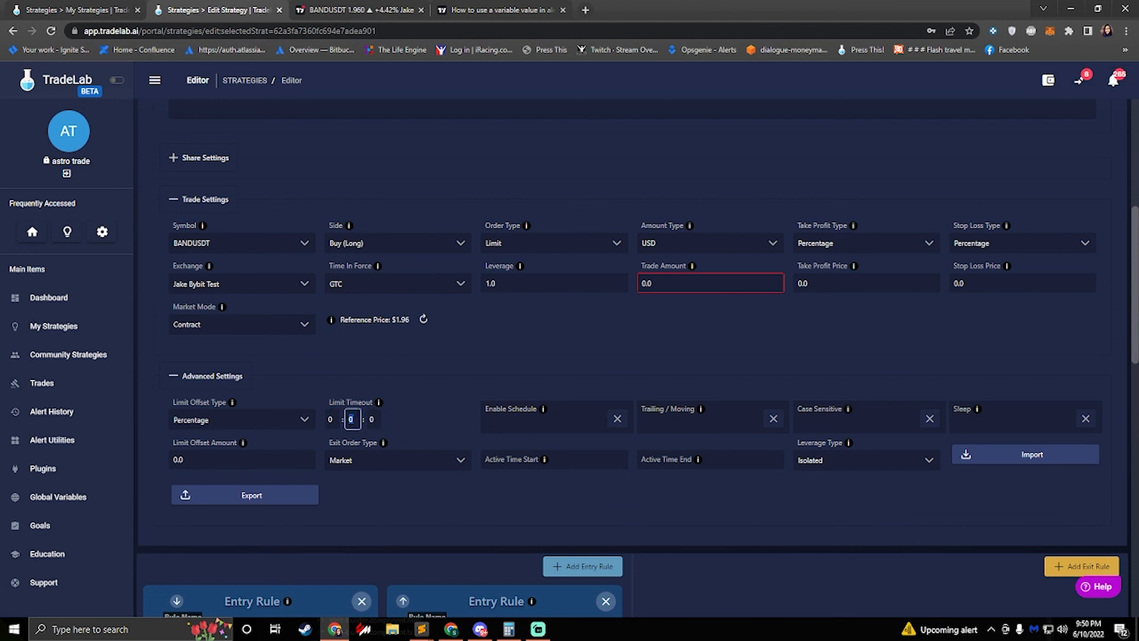
pyautogui.write('1')
pyautogui.click(363, 385)
# - Set both the Take Profit Type and the Stop Loss Type in the strategy's Trade Settings to Advanced
pyautogui.doubleClick(803, 284)
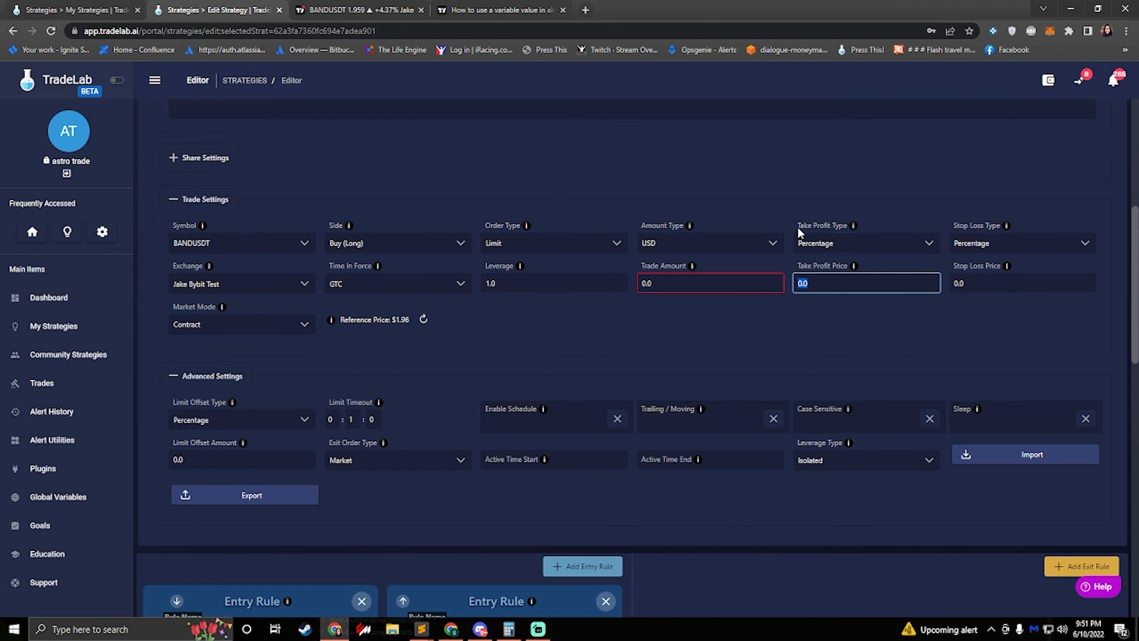
pyautogui.click(837, 248)
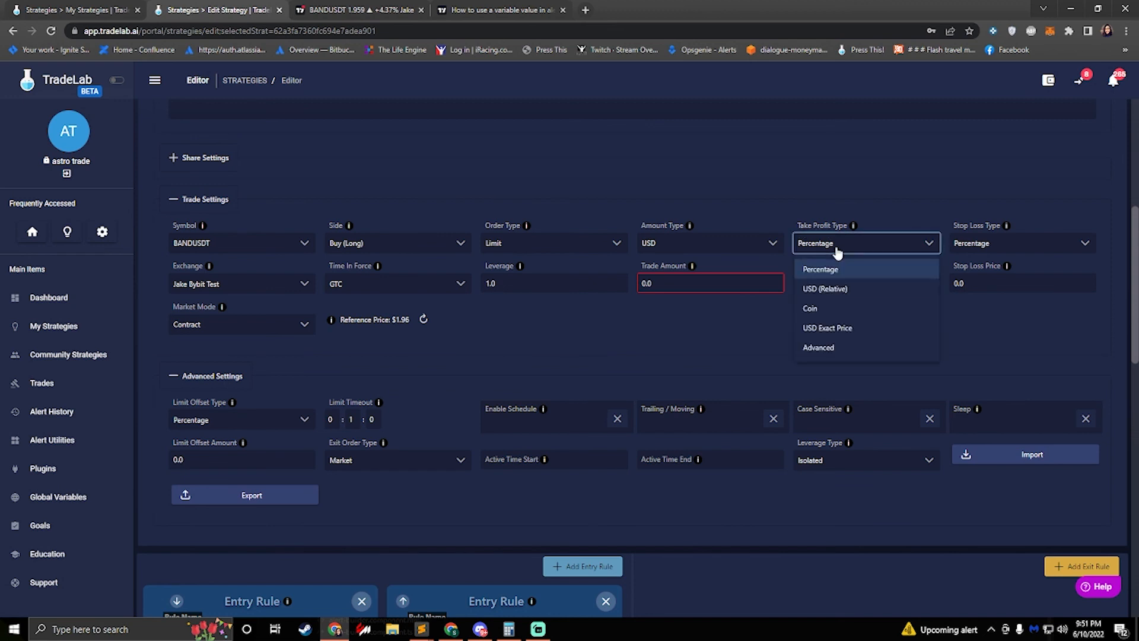
pyautogui.click(837, 348)
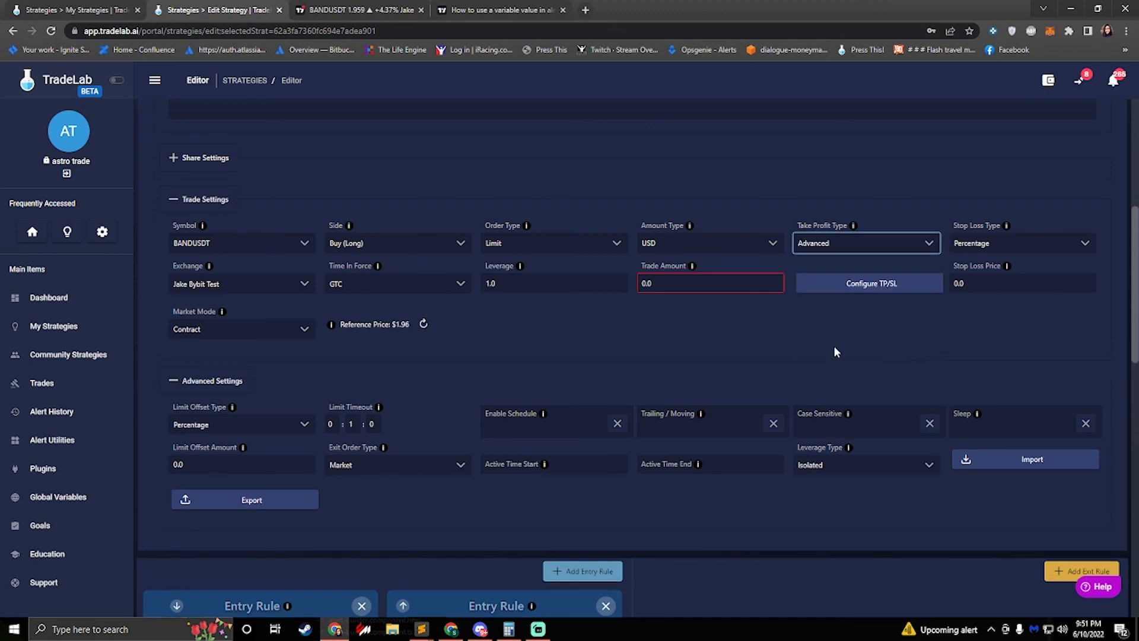
pyautogui.click(981, 245)
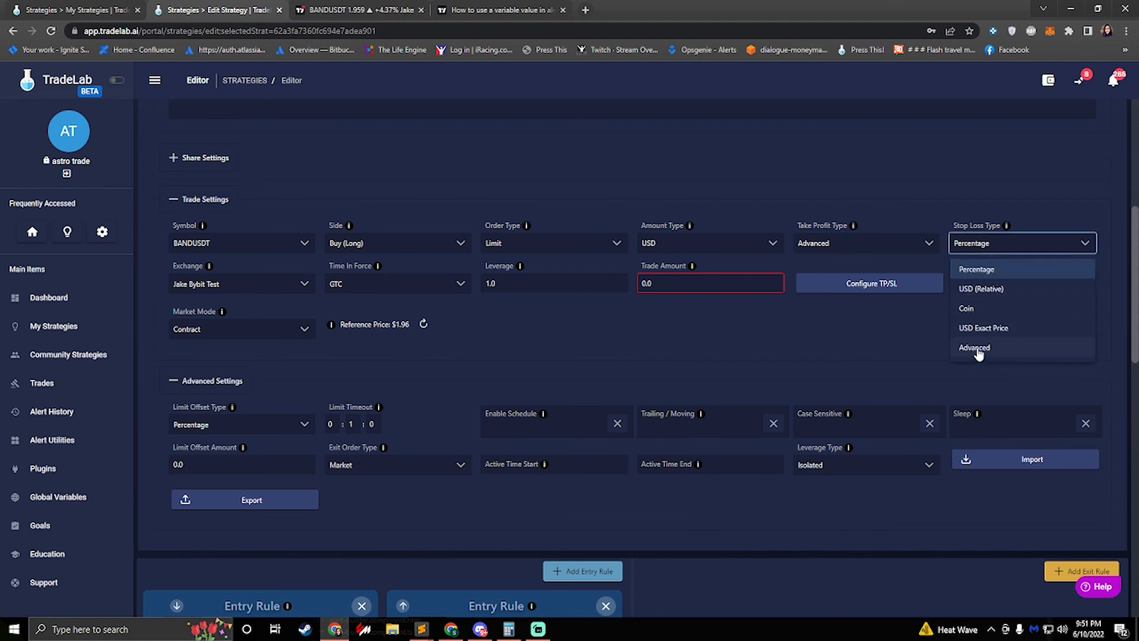
pyautogui.click(845, 348)
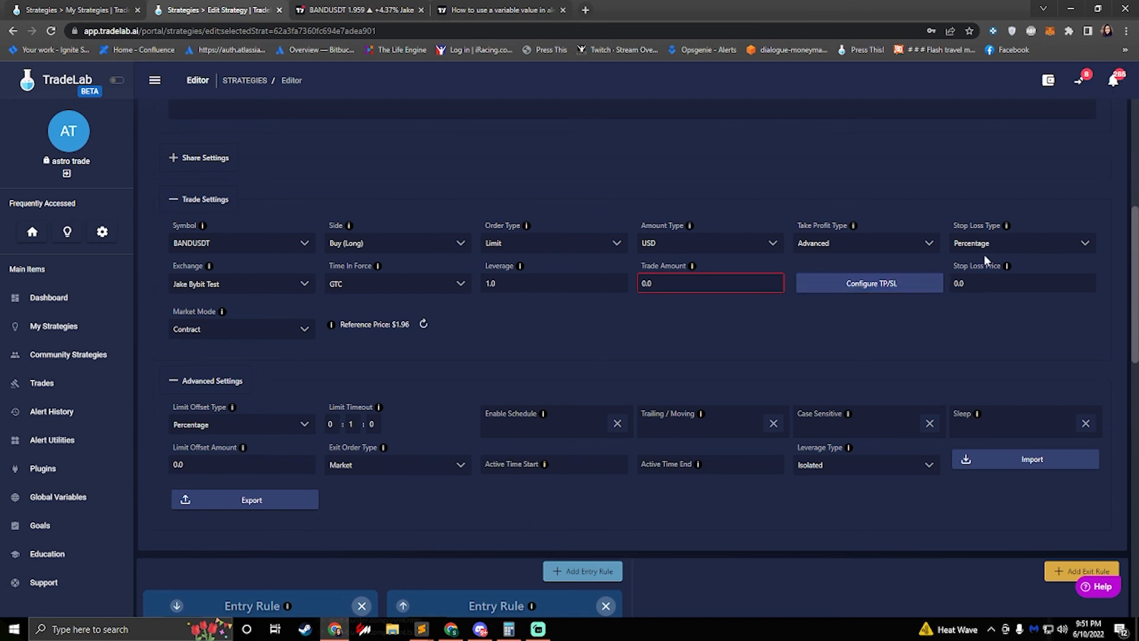
pyautogui.click(1002, 244)
pyautogui.click(994, 350)
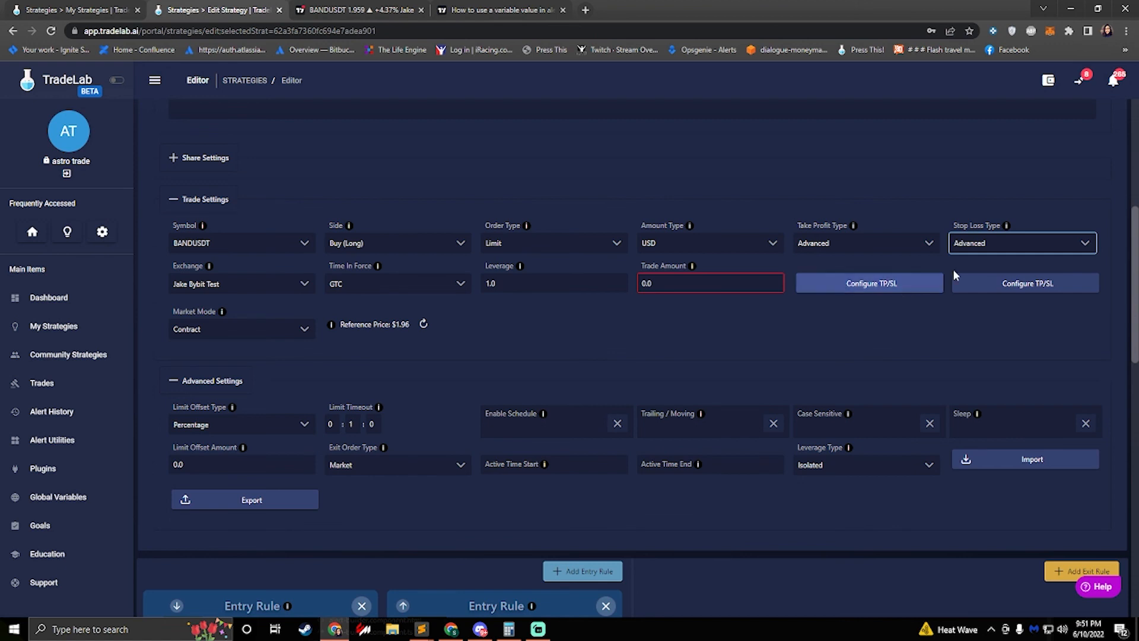
# - Start the TP/SL Line Builder from the take profit configuration and request 3 Take Profit lines
pyautogui.click(881, 287)
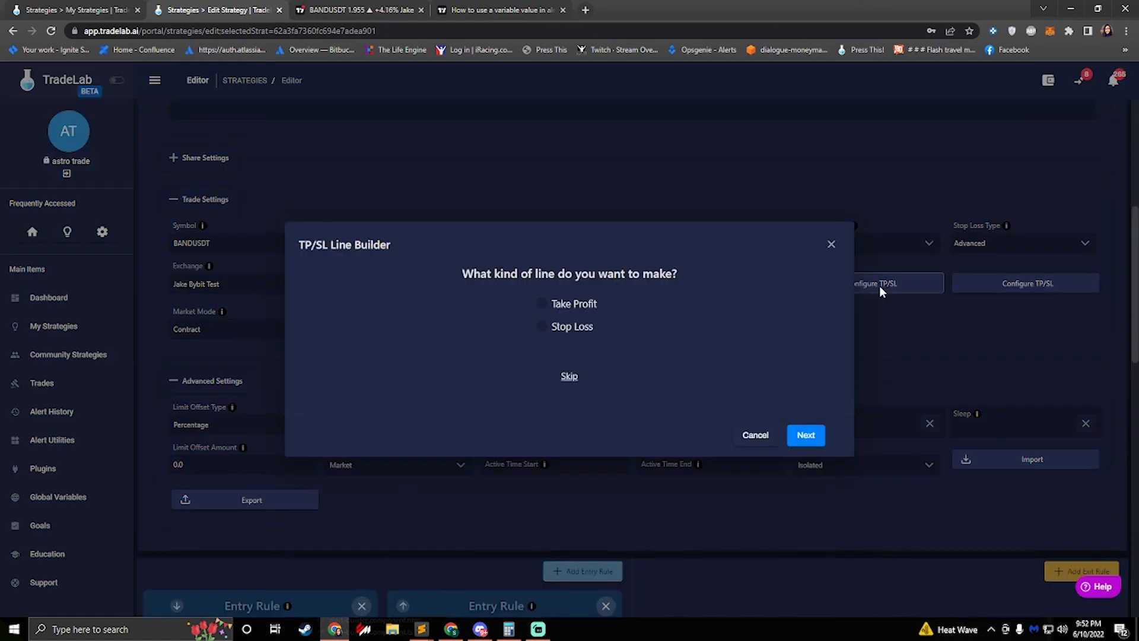
pyautogui.click(541, 304)
pyautogui.click(806, 435)
pyautogui.click(623, 330)
pyautogui.click(624, 330)
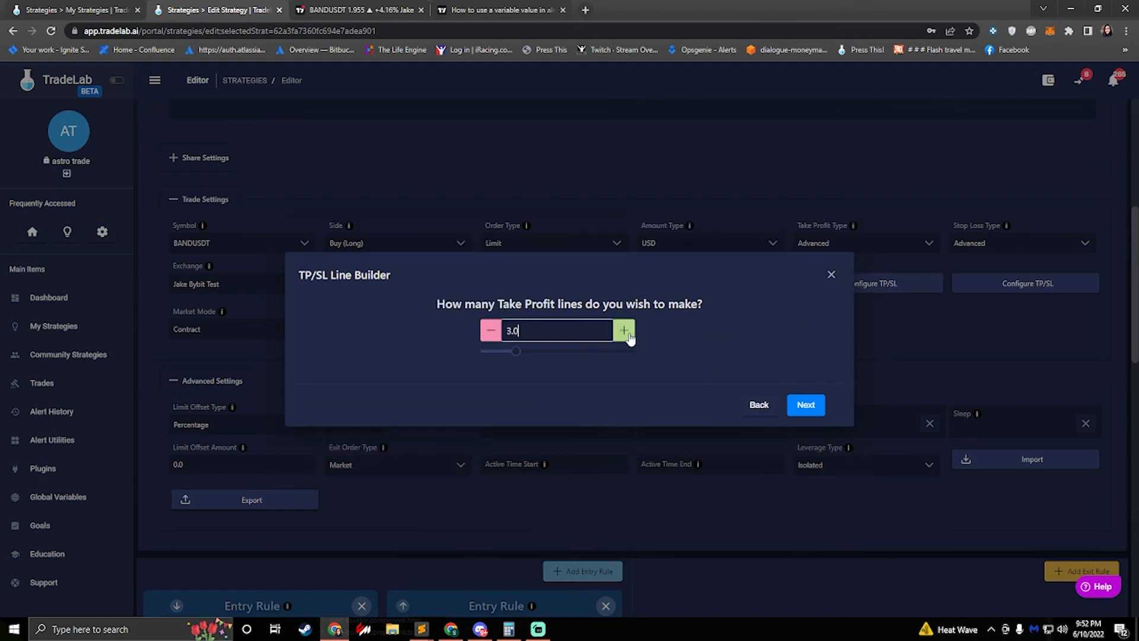
pyautogui.click(806, 405)
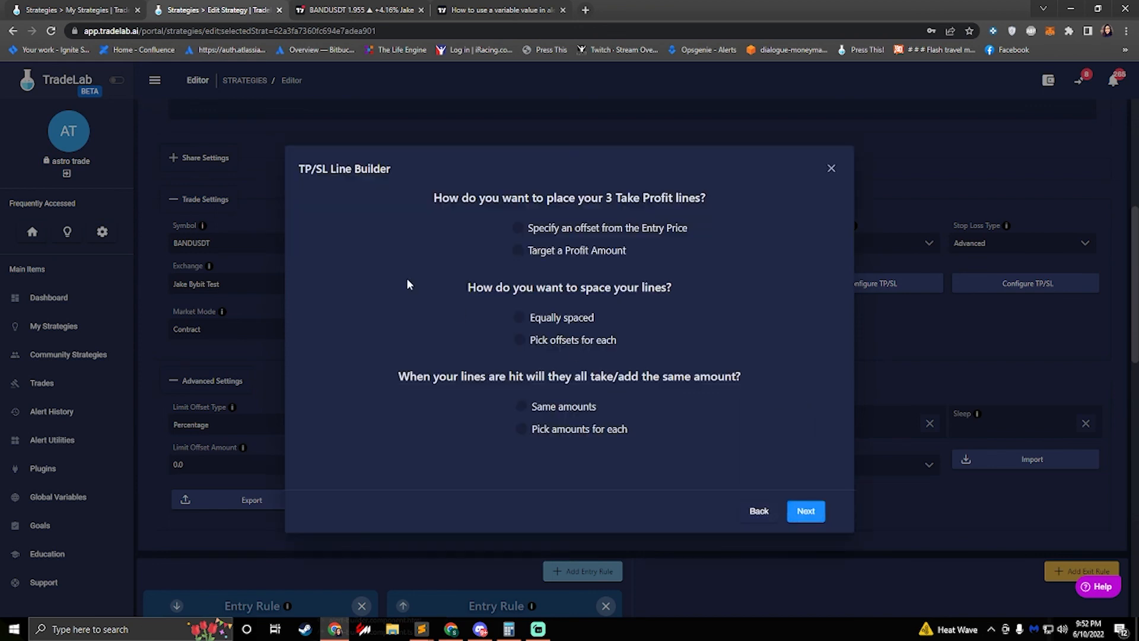
# - Try placing the lines by offset from the Entry Price, equally spaced with same amounts, and close the line builder without finishing
pyautogui.click(519, 228)
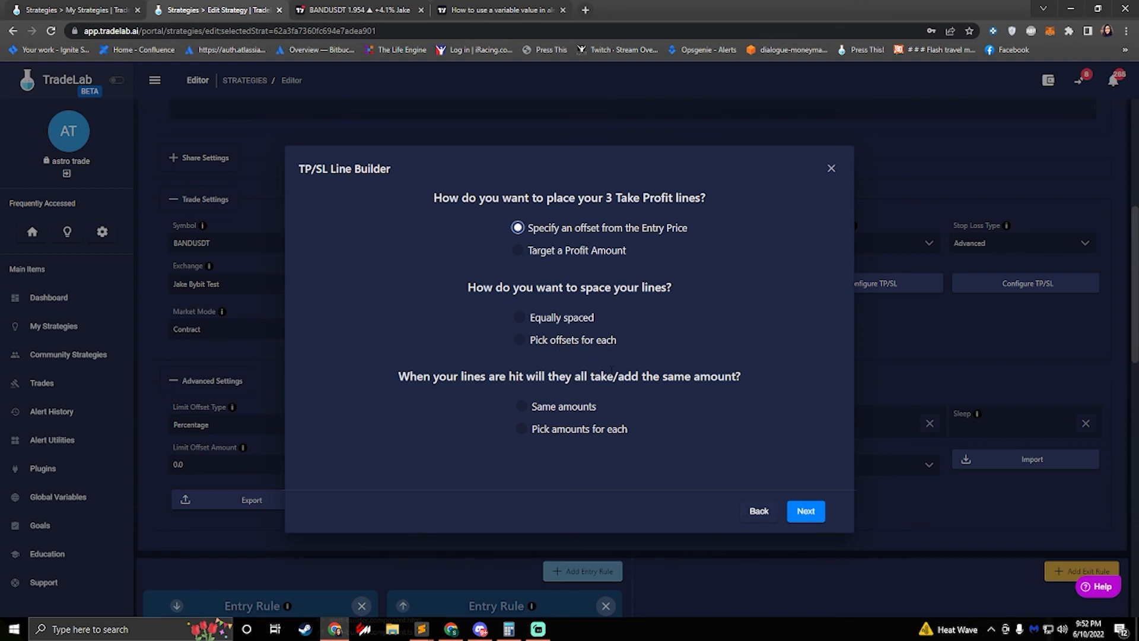
pyautogui.click(523, 319)
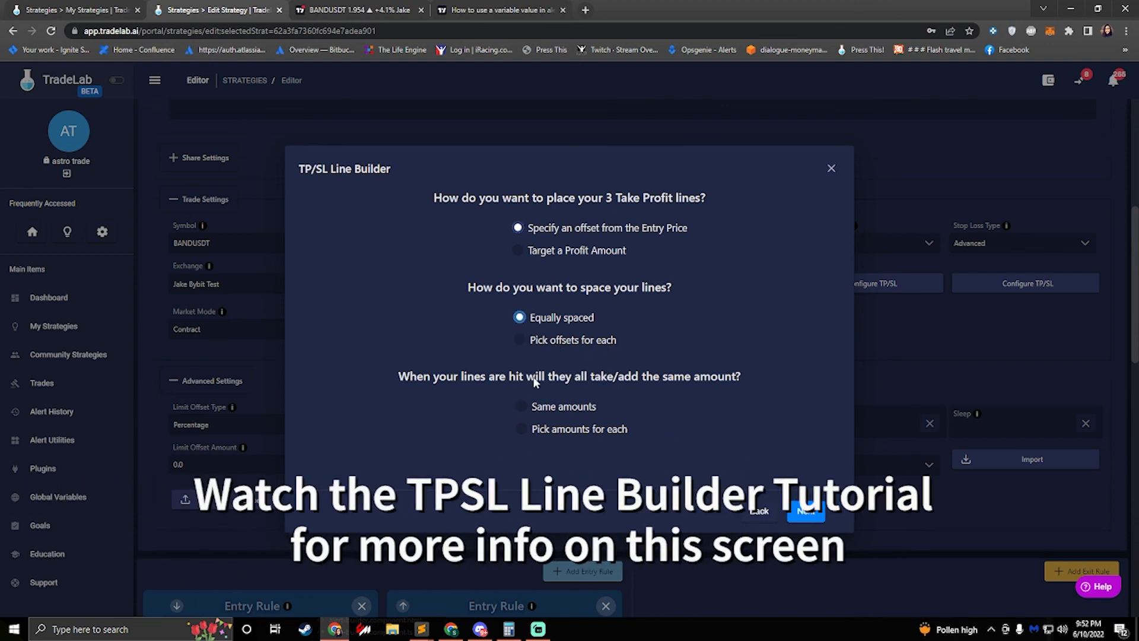
pyautogui.click(522, 407)
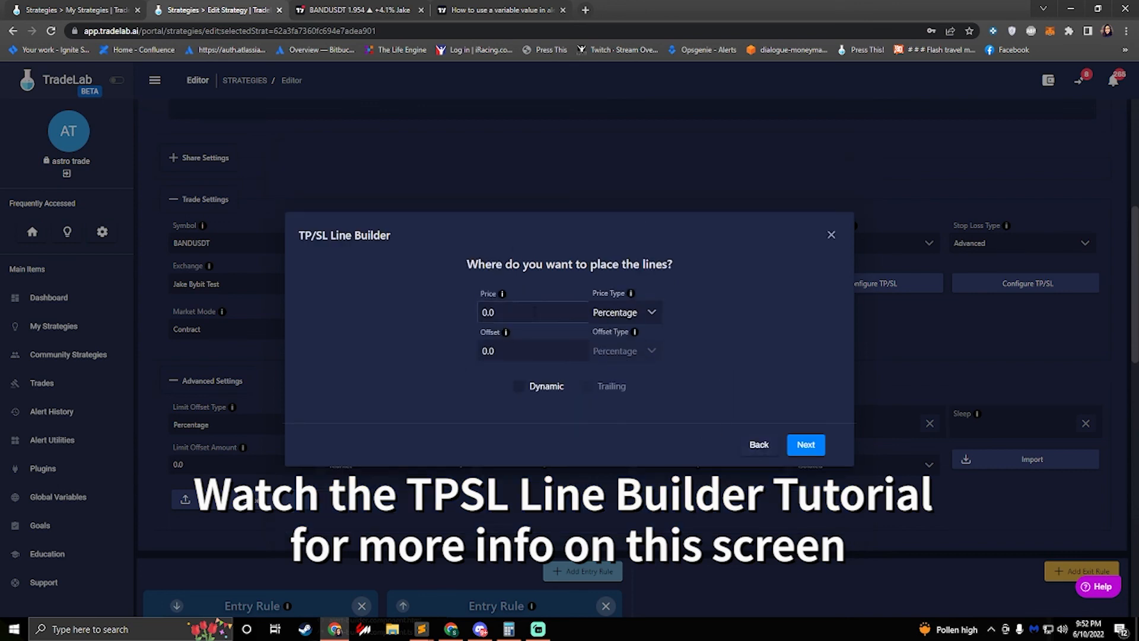
pyautogui.moveTo(515, 313); pyautogui.dragTo(435, 314)
pyautogui.click(771, 449)
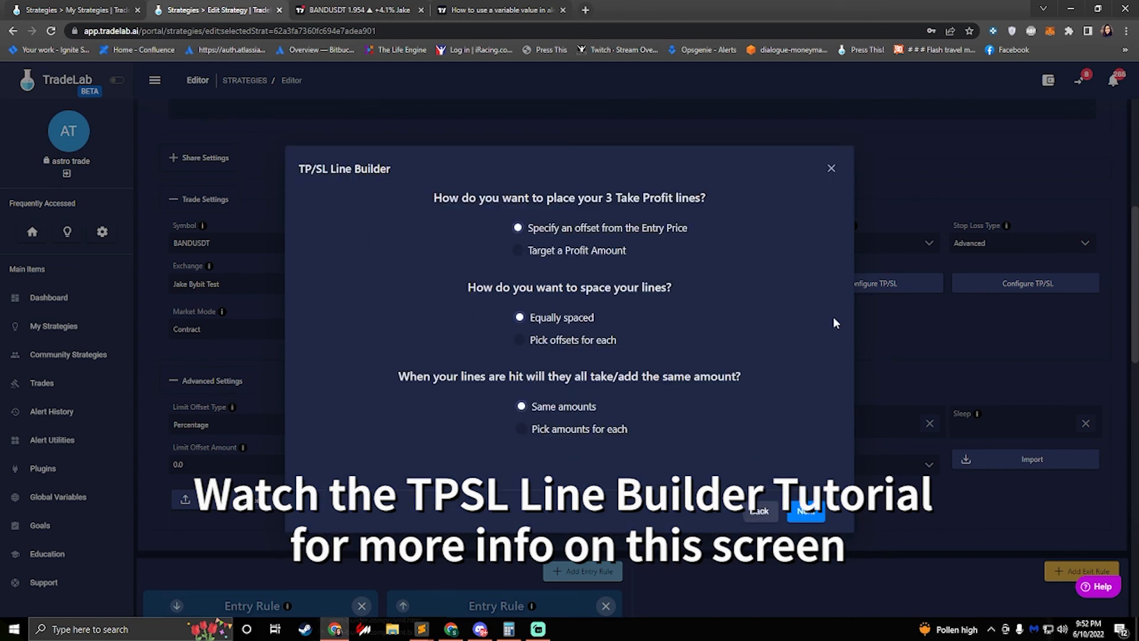
pyautogui.click(833, 165)
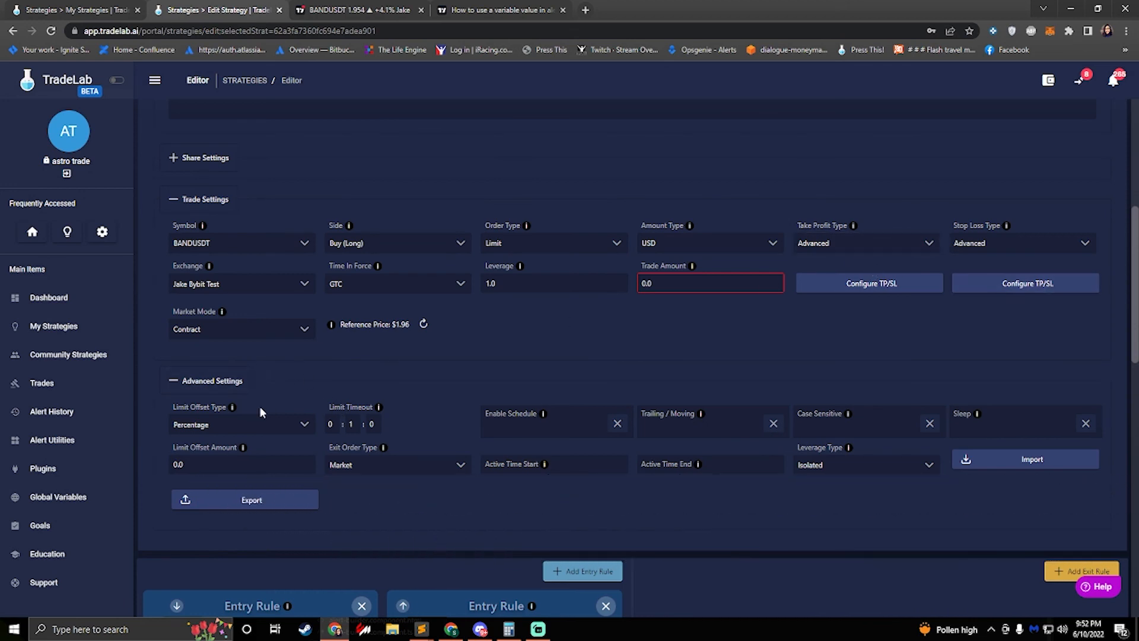
# - Return both the Take Profit Type and the Stop Loss Type to Percentage
pyautogui.click(834, 246)
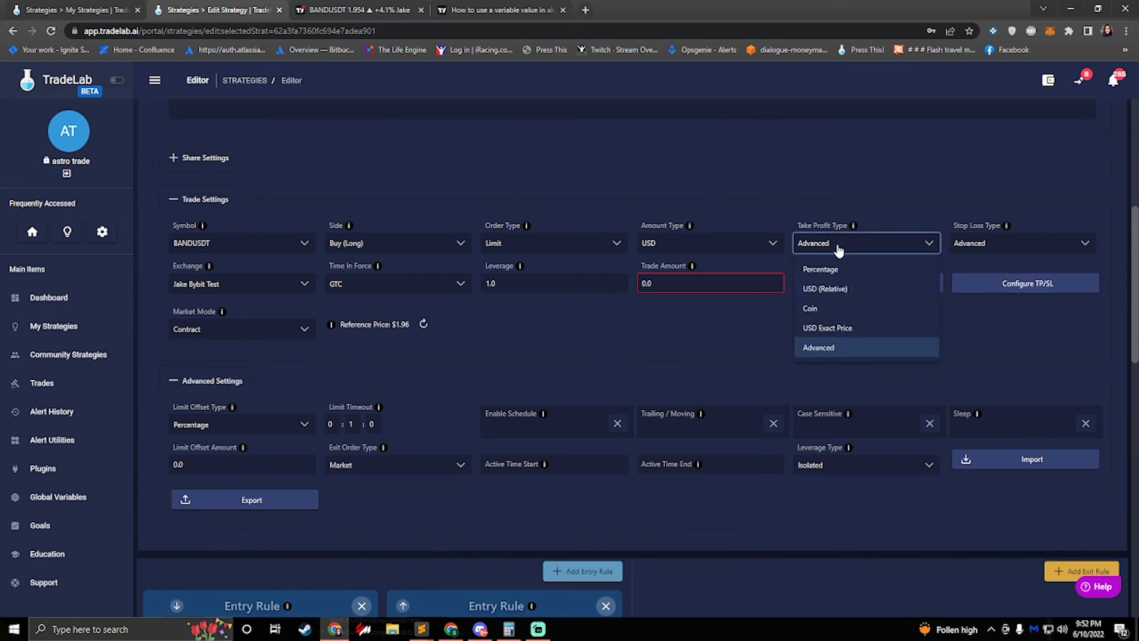
pyautogui.click(843, 271)
pyautogui.click(1019, 240)
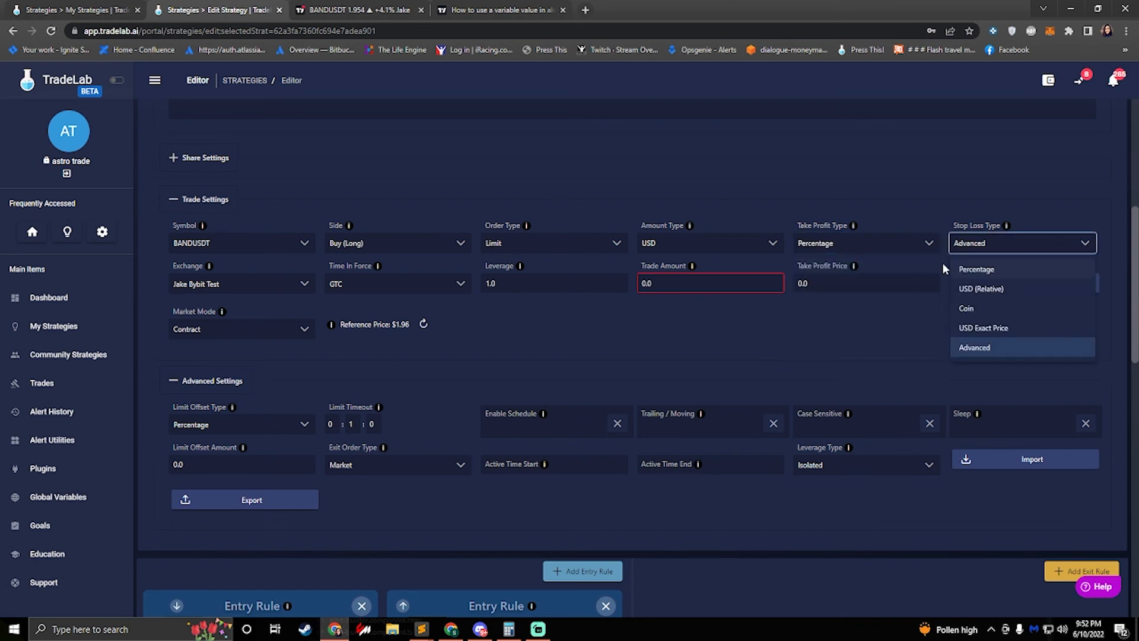
pyautogui.click(997, 270)
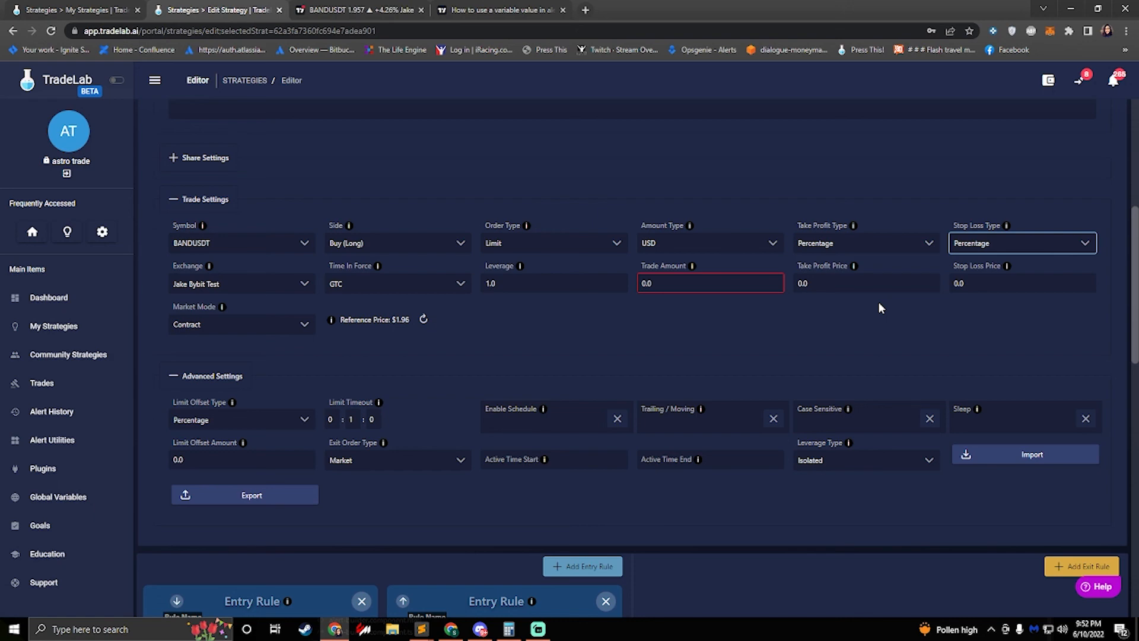
pyautogui.scroll(-1, 838, 332)
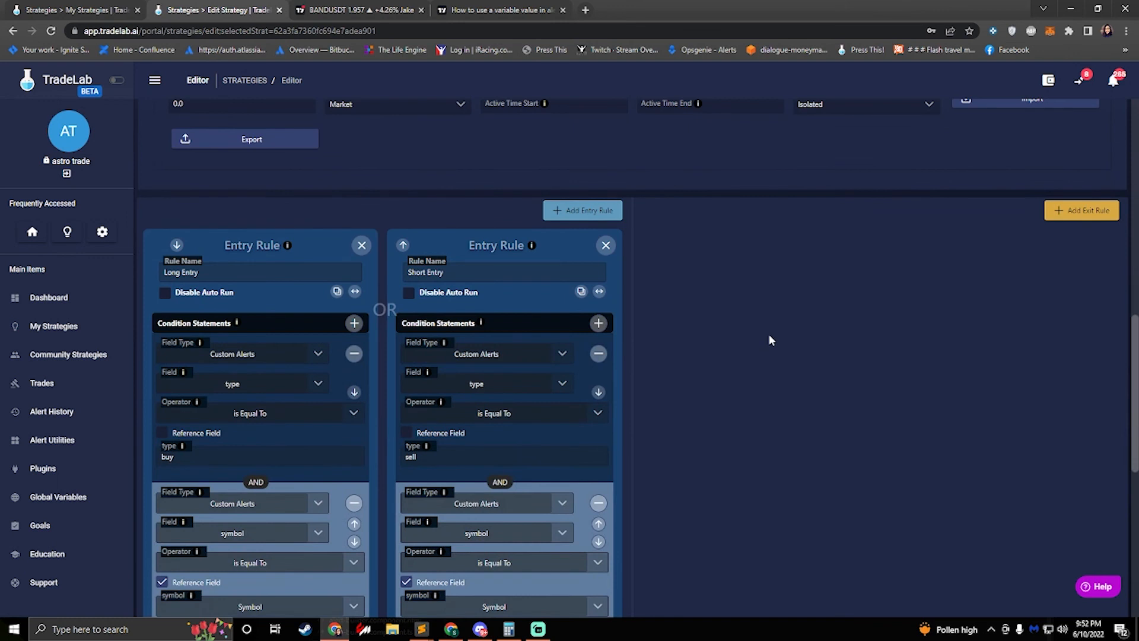
pyautogui.scroll(3, 770, 336)
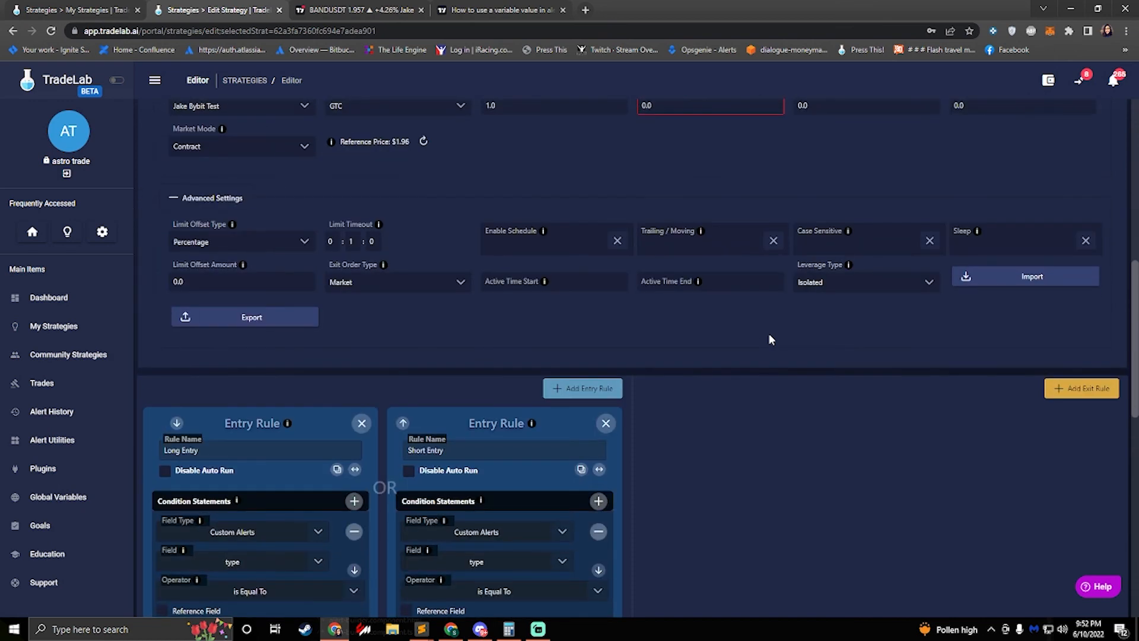
pyautogui.scroll(8, 768, 333)
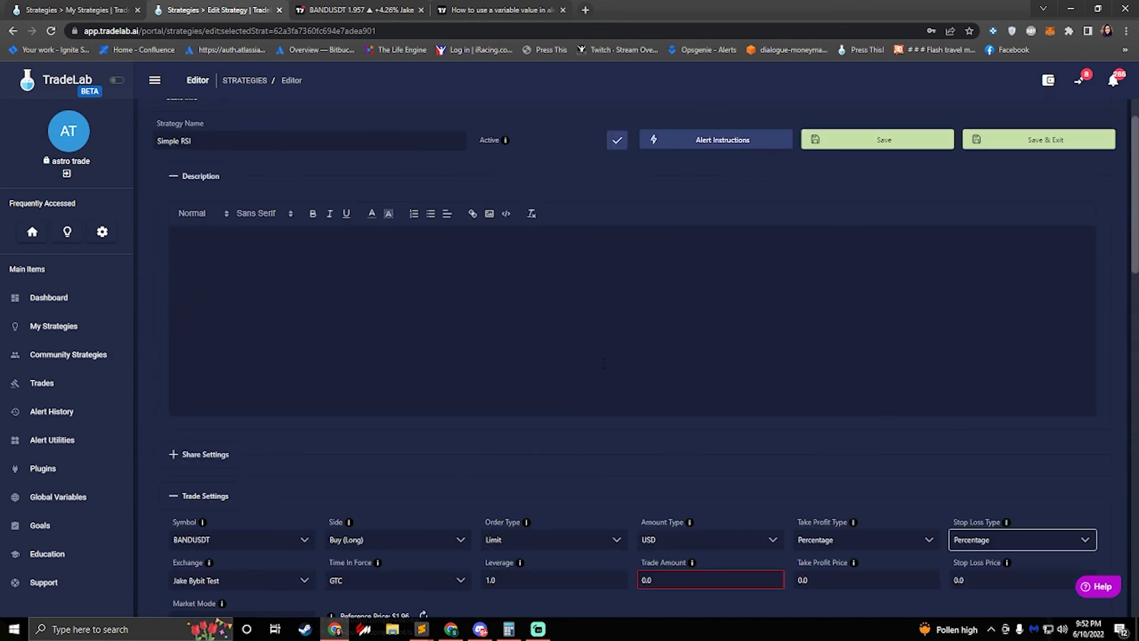
pyautogui.scroll(-5, 355, 228)
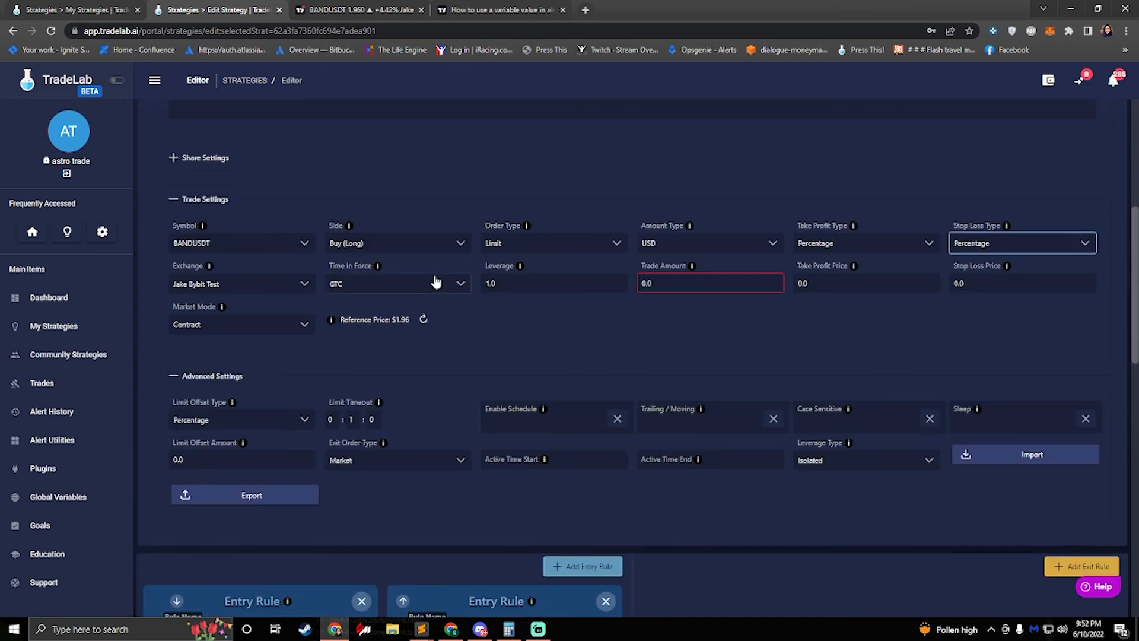